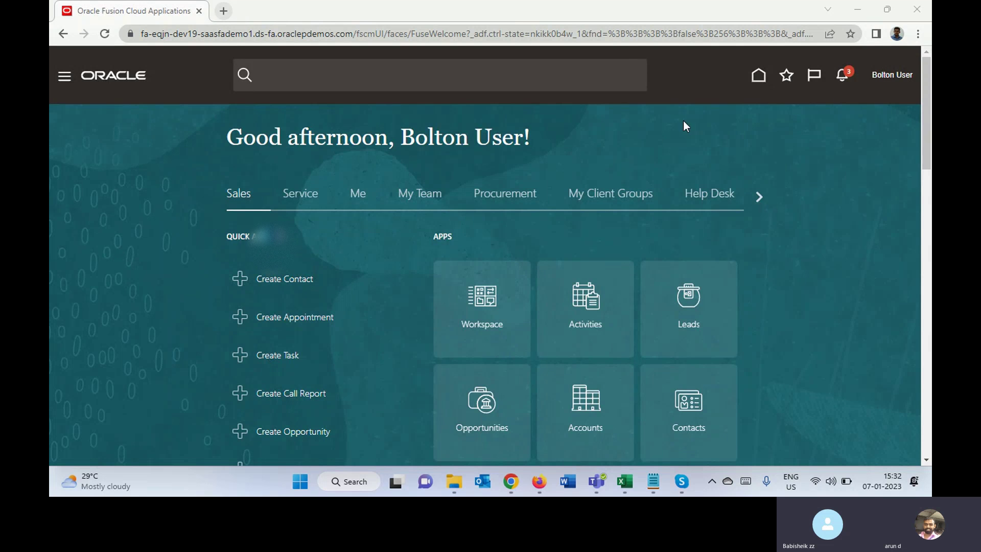
Open Setup and Maintenance, switch the setup to Financials, and select the Fixed Assets functional area.
{"action": "left_click", "coordinate": [892, 75]}
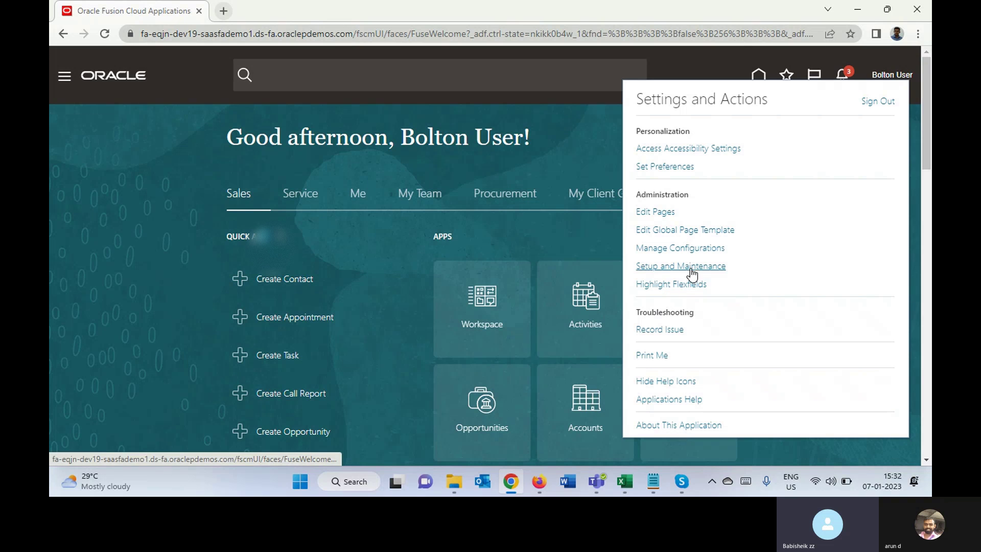
{"action": "left_click", "coordinate": [691, 270]}
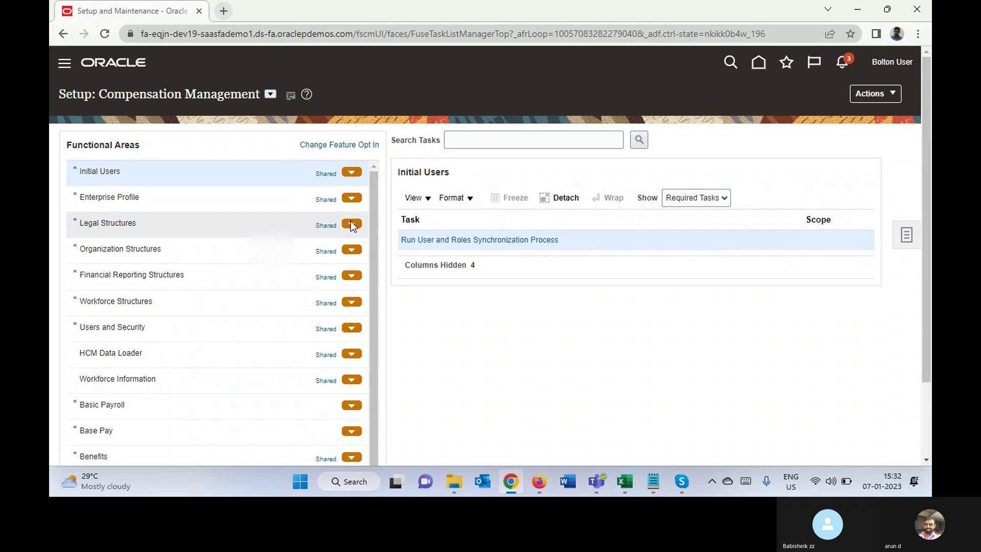
{"action": "left_click", "coordinate": [272, 100]}
{"action": "left_click", "coordinate": [307, 179]}
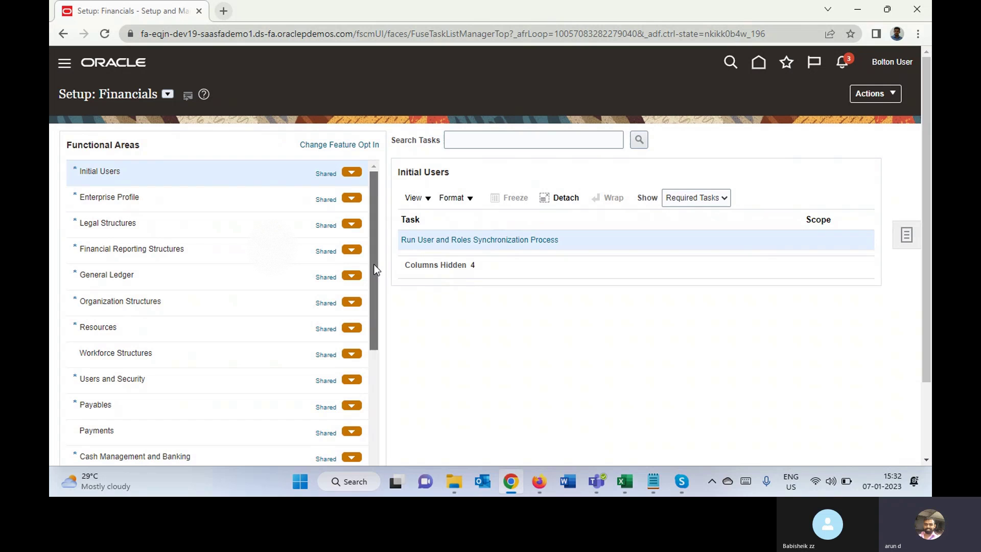
{"action": "left_click_drag", "start_coordinate": [373, 265], "coordinate": [379, 354]}
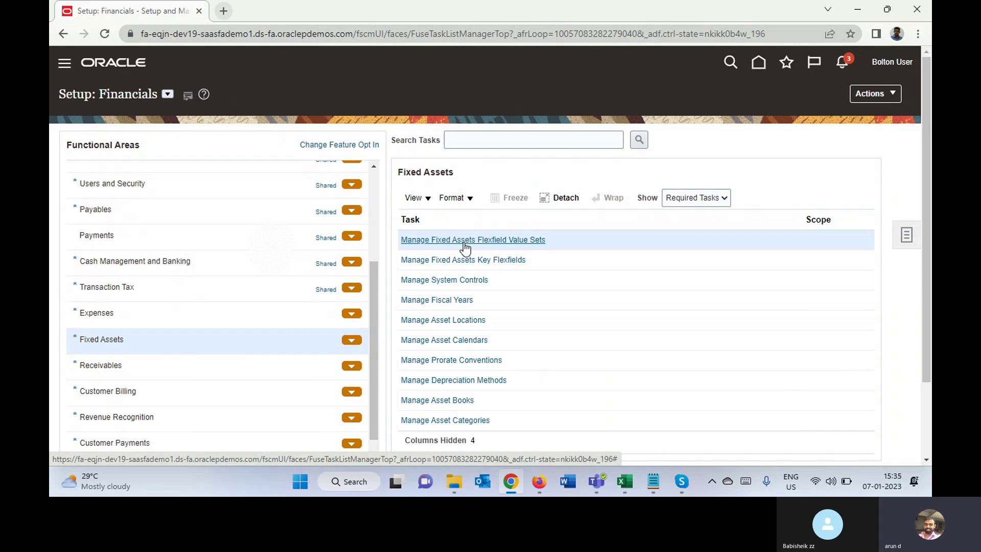
Open Manage Fixed Assets Key Flexfields, list all key flexfields, and select the Location Flexfield.
{"action": "left_click", "coordinate": [480, 261]}
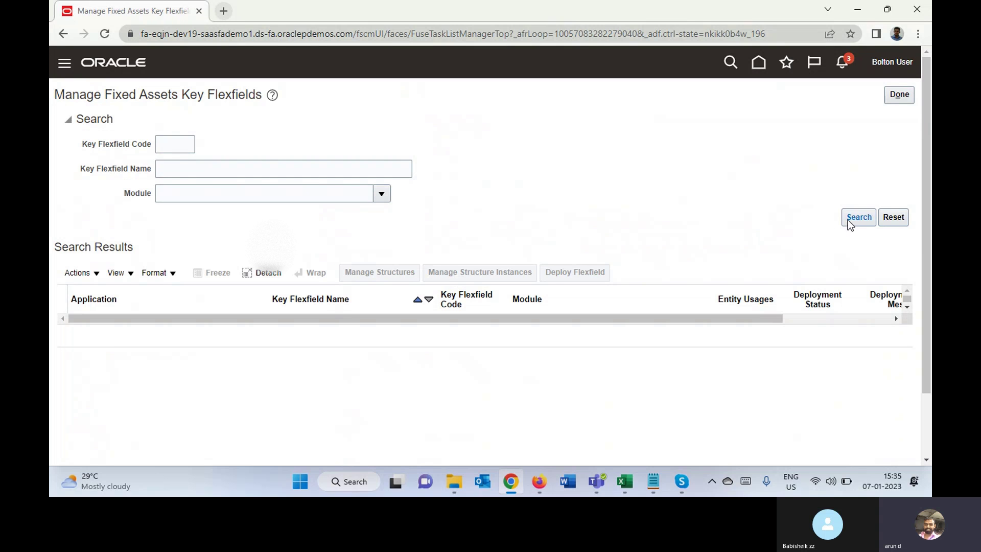
{"action": "left_click", "coordinate": [858, 217]}
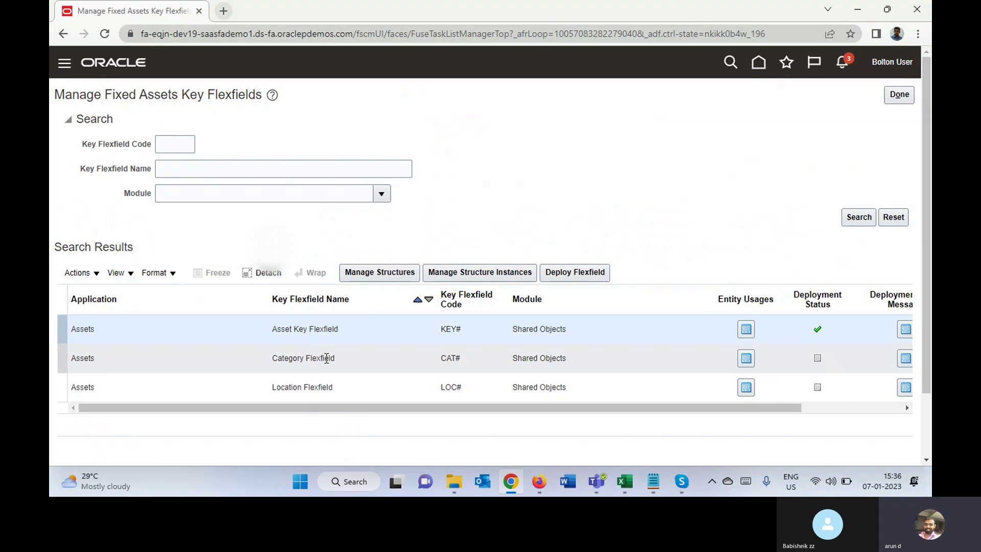
{"action": "left_click", "coordinate": [327, 359]}
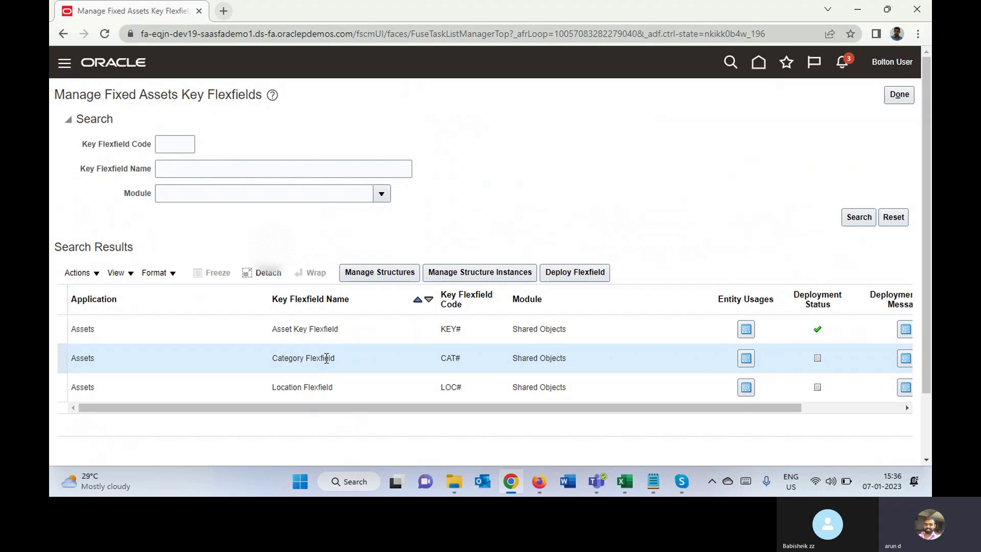
{"action": "left_click", "coordinate": [325, 387]}
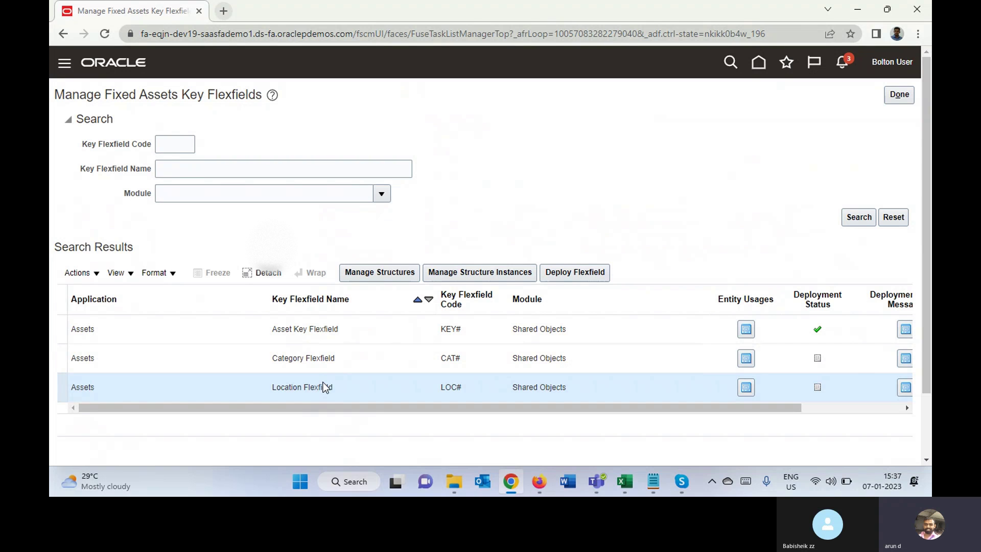
List the Location Flexfield's structures, inspect the AAA asset location FF structure and its segment, and leave without saving.
{"action": "left_click", "coordinate": [390, 275]}
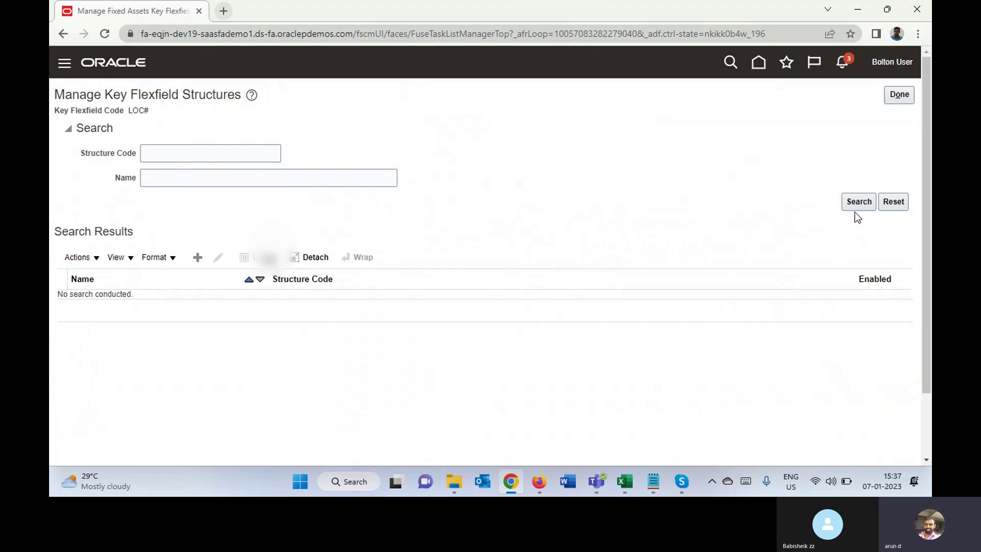
{"action": "left_click", "coordinate": [856, 205]}
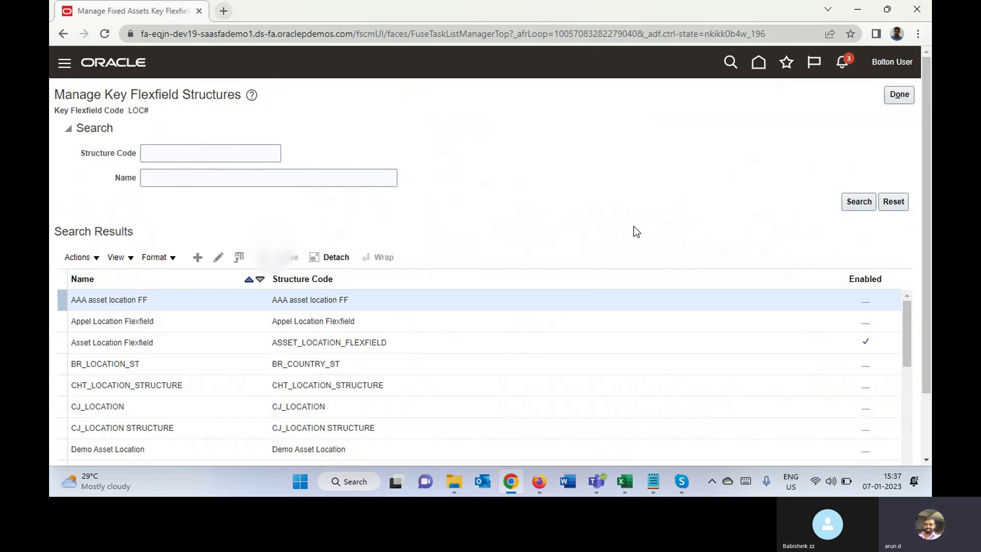
{"action": "left_click", "coordinate": [220, 257]}
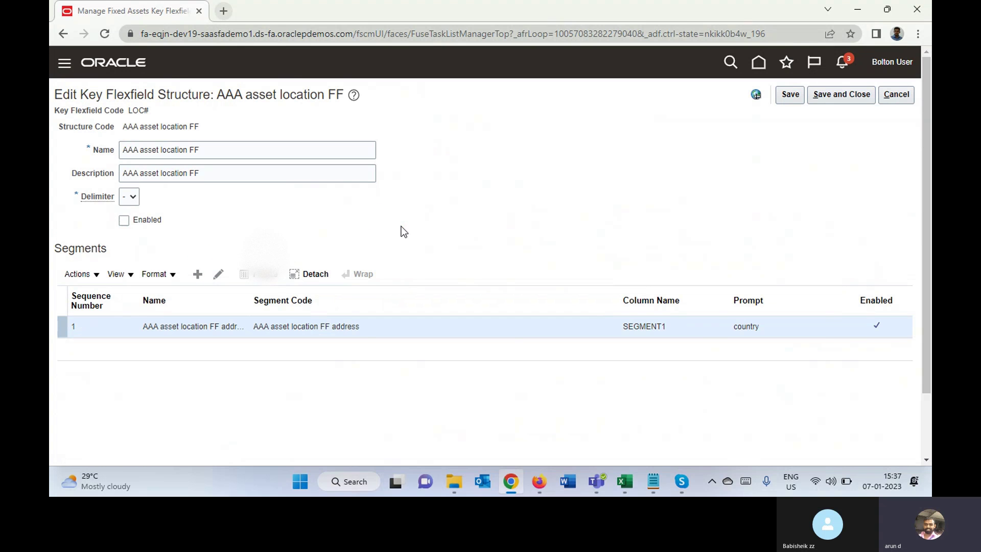
{"action": "left_click", "coordinate": [218, 276]}
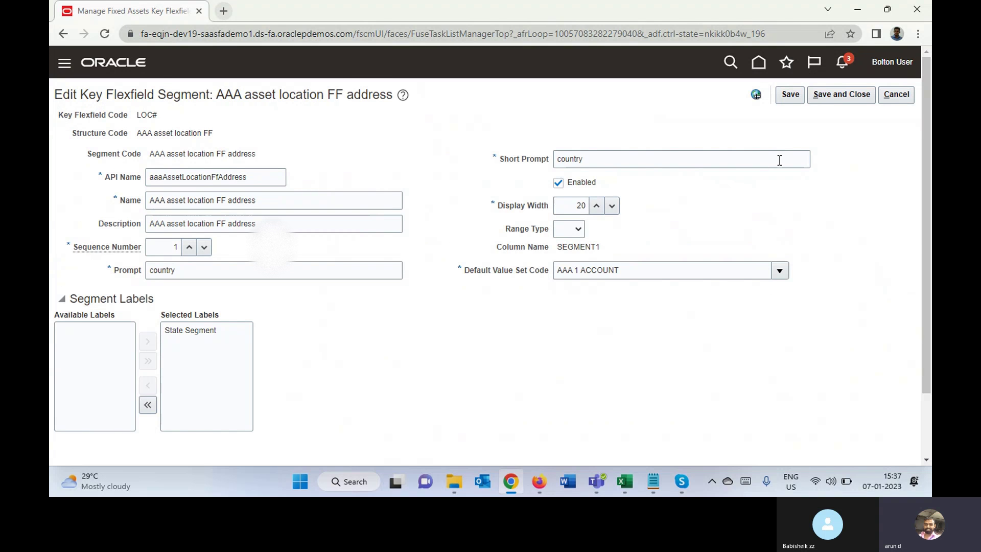
{"action": "left_click", "coordinate": [898, 97]}
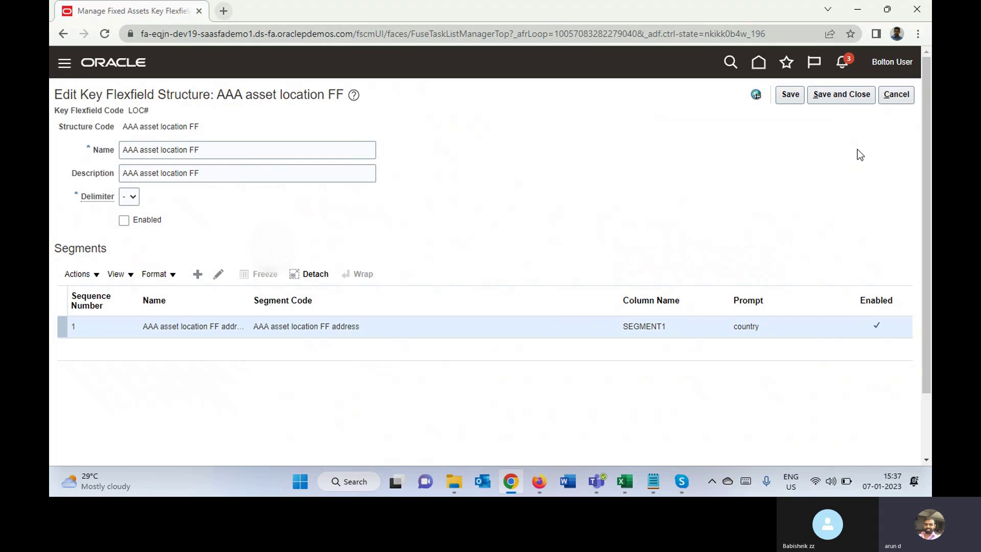
{"action": "left_click", "coordinate": [896, 95]}
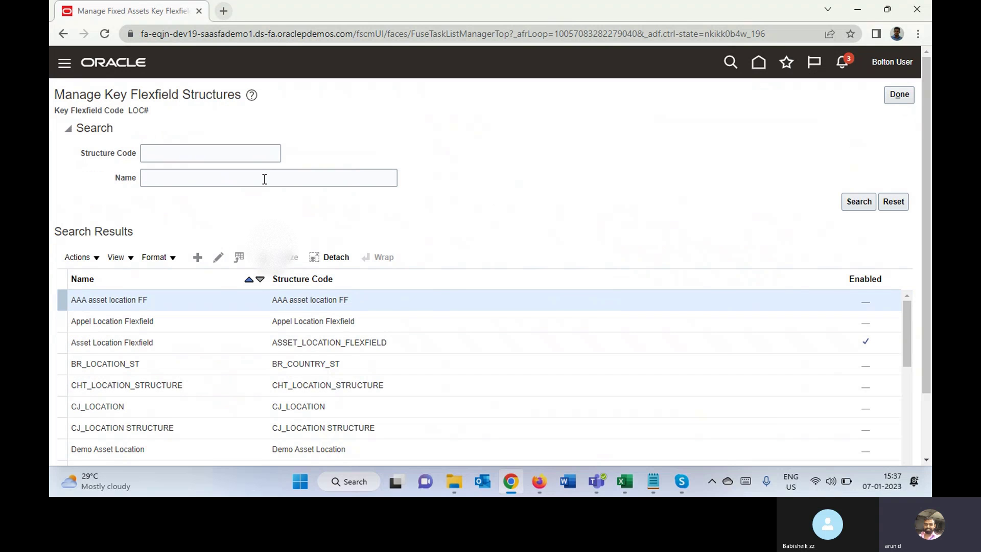
Search the structures by name Loca, inspect the LOCATION KEY structure's segments, and leave it without saving.
{"action": "left_click", "coordinate": [264, 179]}
{"action": "type", "text": "L"}
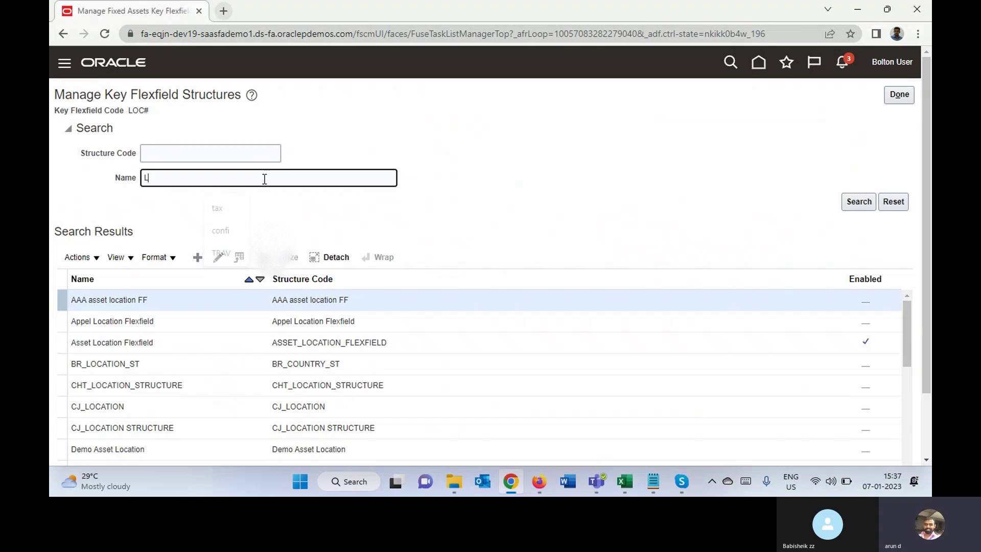
{"action": "type", "text": "oca"}
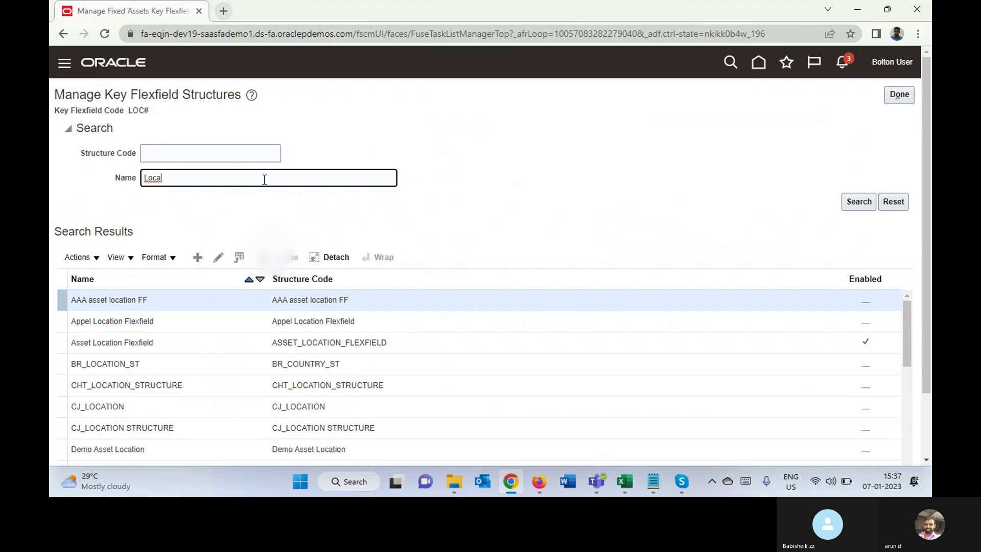
{"action": "key", "text": "Return"}
{"action": "left_click", "coordinate": [218, 256]}
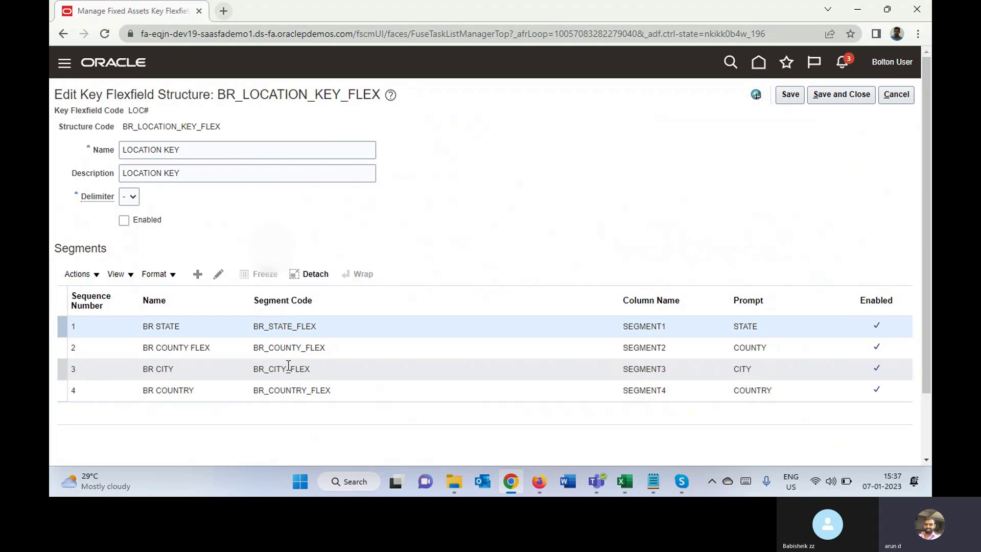
{"action": "left_click", "coordinate": [266, 329]}
{"action": "left_click", "coordinate": [894, 97]}
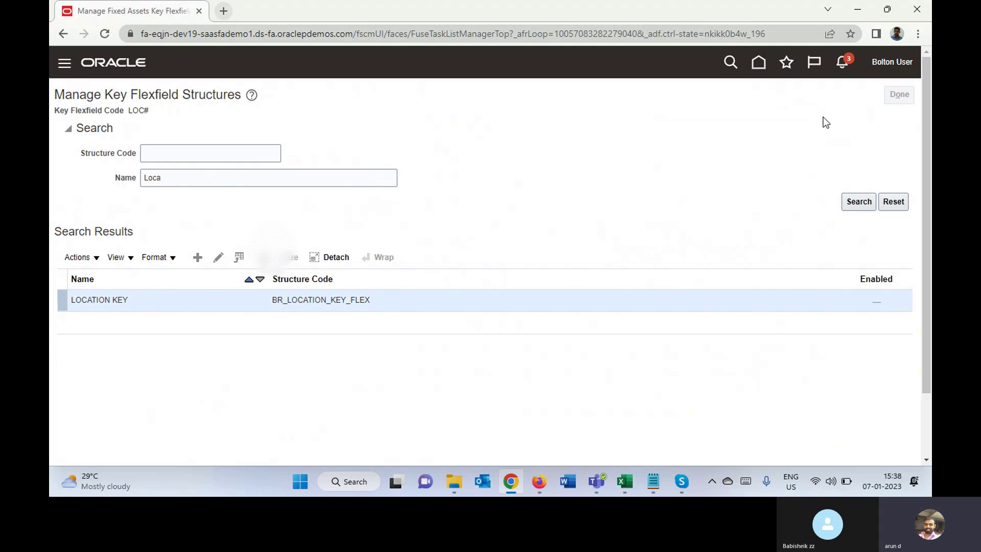
Finish with the key flexfield pages and open the Manage Fixed Assets Flexfield Value Sets task.
{"action": "left_click", "coordinate": [895, 98]}
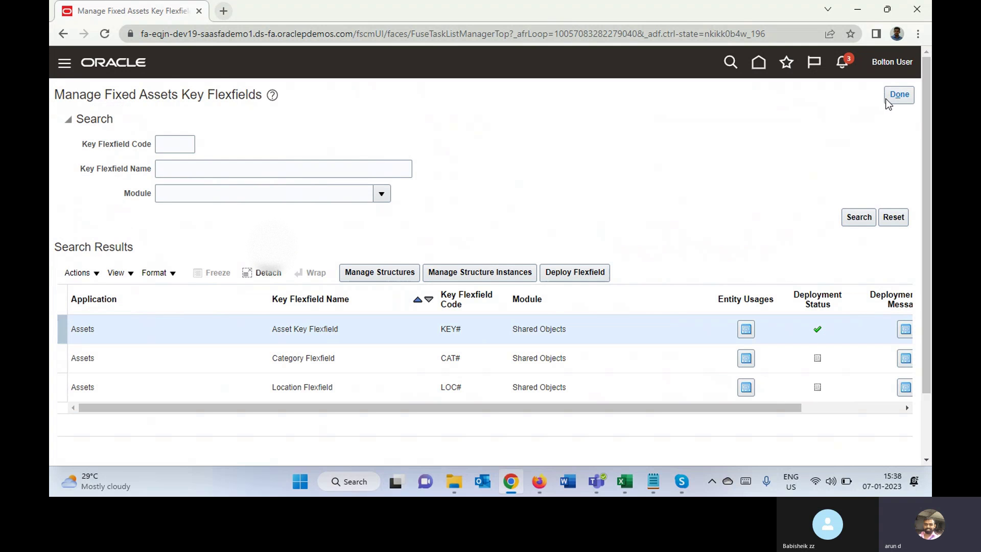
{"action": "left_click", "coordinate": [900, 95]}
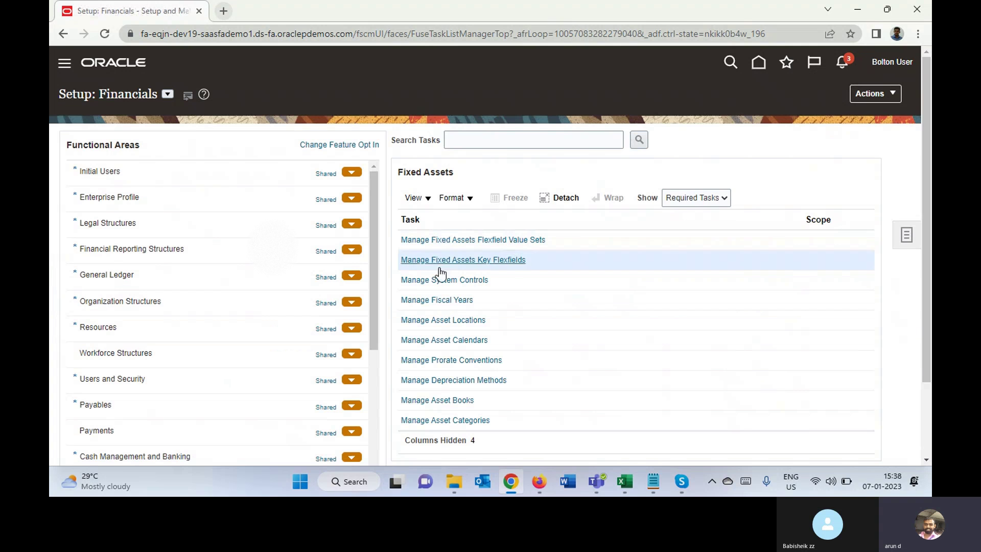
{"action": "left_click", "coordinate": [505, 240]}
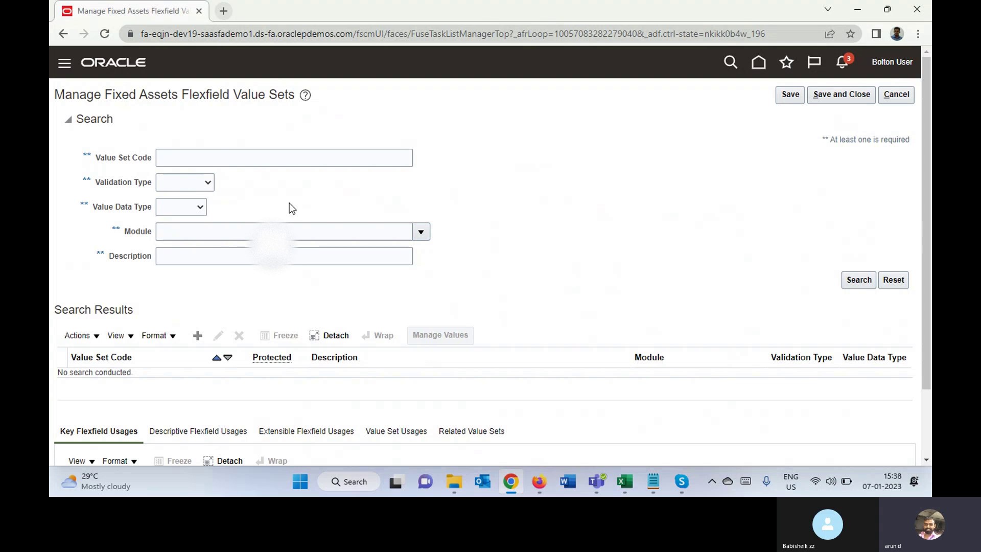
Search the value sets for the code Loca and clear that search criterion.
{"action": "left_click", "coordinate": [216, 157]}
{"action": "type", "text": "Loca"}
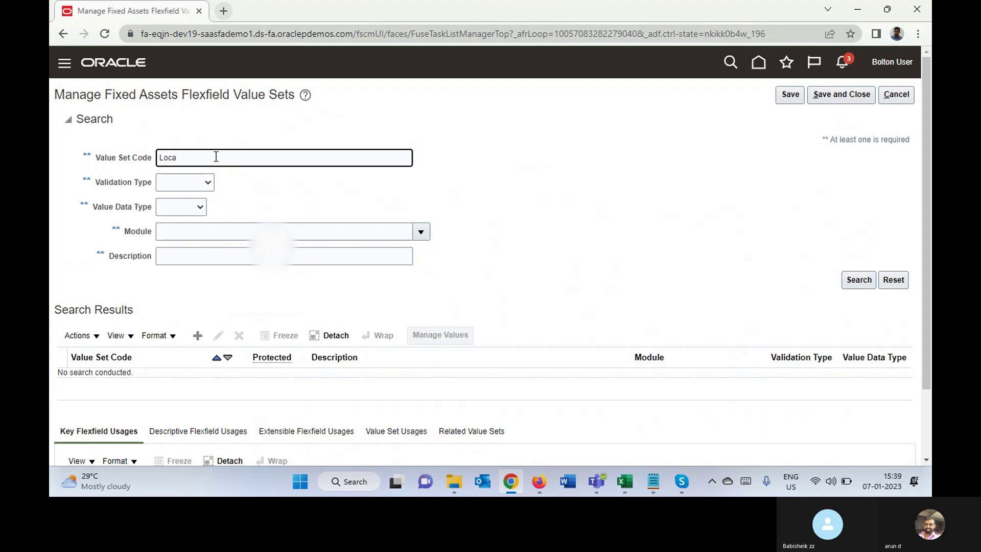
{"action": "key", "text": "Return"}
{"action": "left_click", "coordinate": [853, 285]}
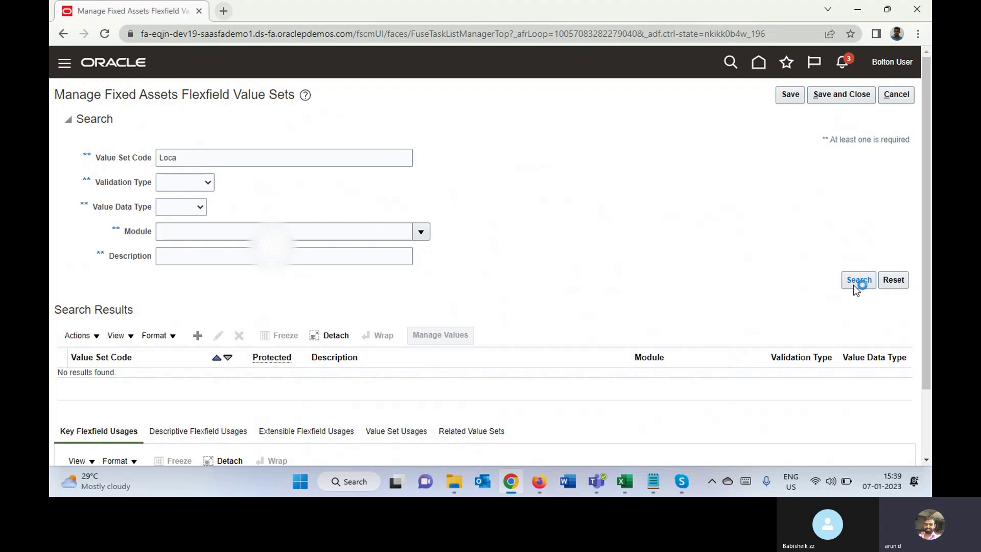
{"action": "double_click", "coordinate": [362, 156]}
{"action": "key", "text": "BackSpace"}
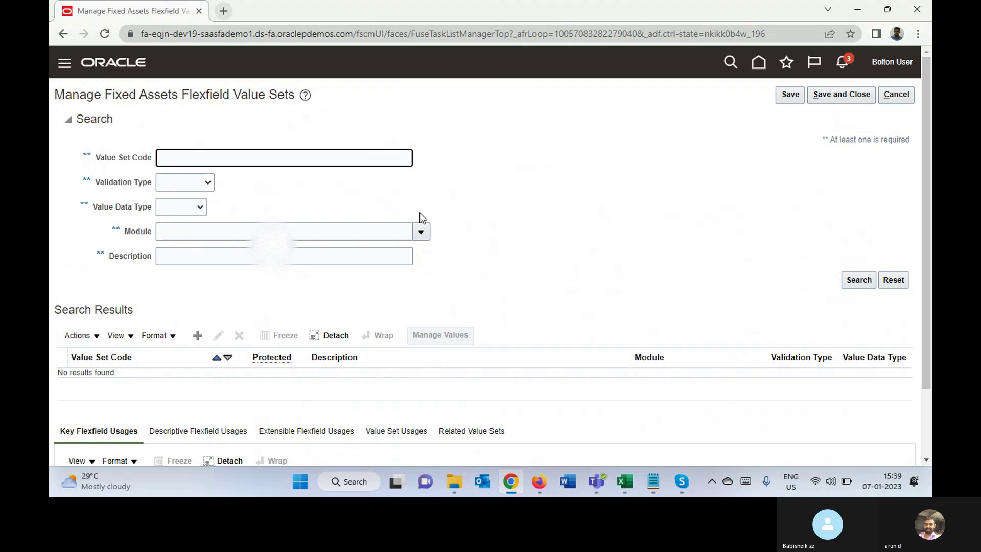
Search the value sets by the Assets module and open the APPLE MINOR CAT value set for editing.
{"action": "left_click", "coordinate": [424, 230]}
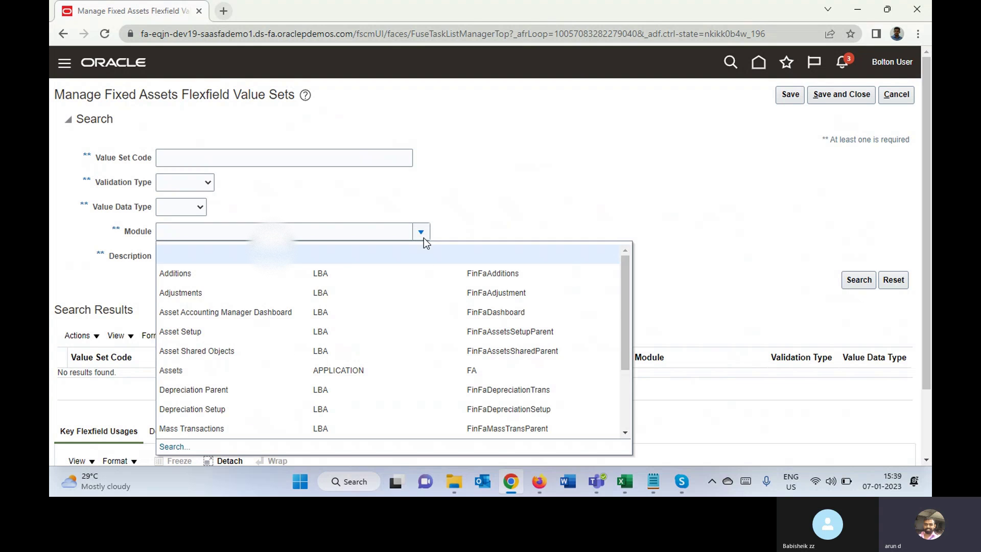
{"action": "left_click", "coordinate": [369, 376]}
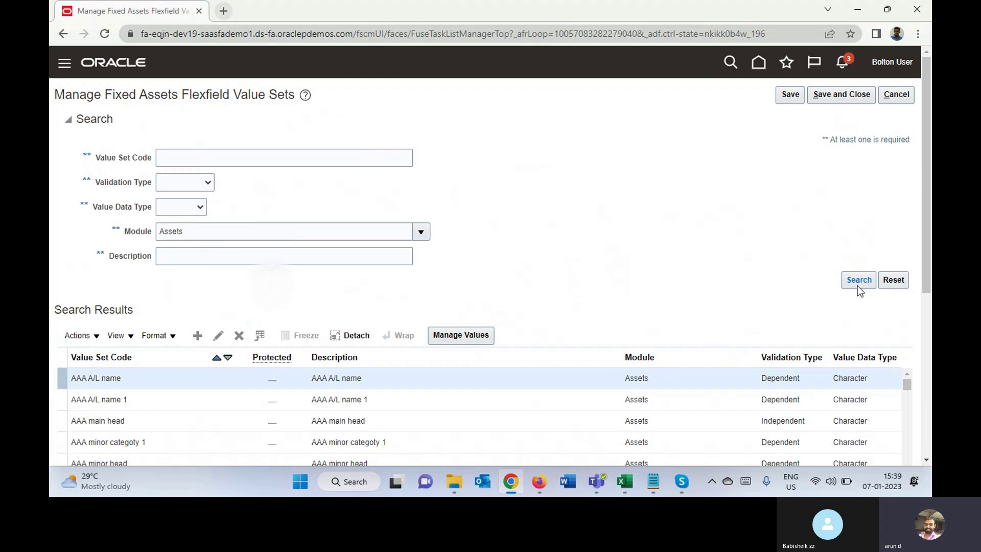
{"action": "left_click_drag", "start_coordinate": [929, 206], "coordinate": [929, 266]}
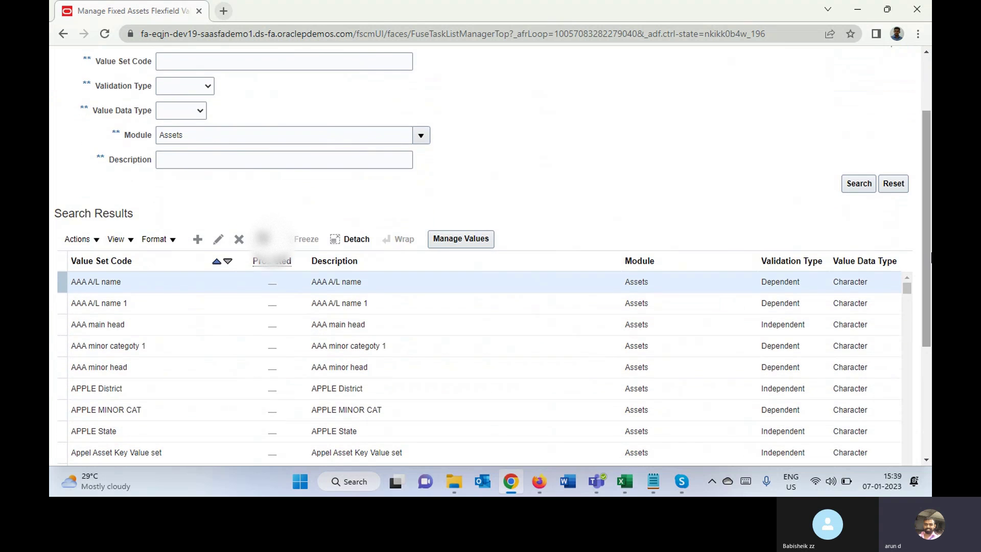
{"action": "left_click", "coordinate": [368, 411]}
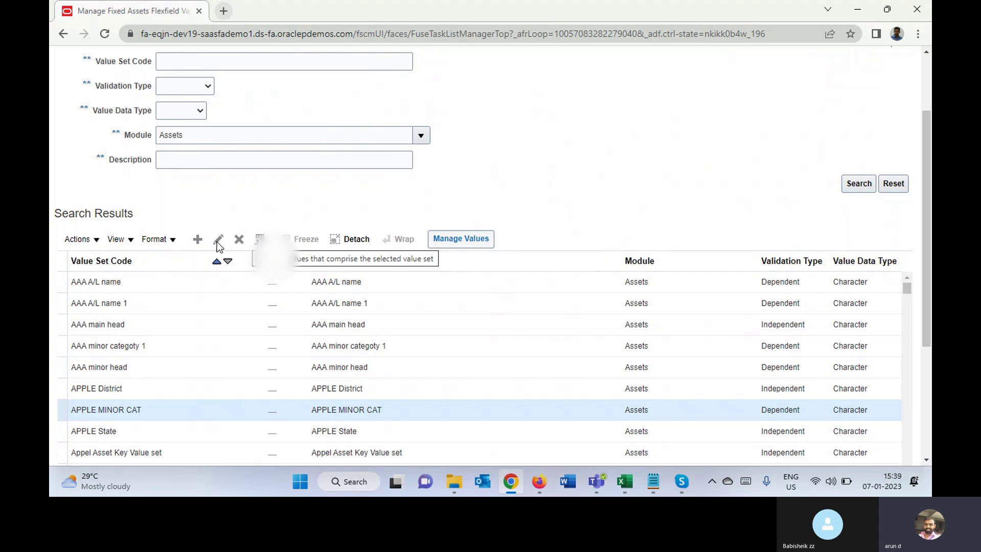
{"action": "scroll", "coordinate": [218, 244], "scroll_direction": "down", "scroll_amount": 1}
{"action": "left_click", "coordinate": [218, 223]}
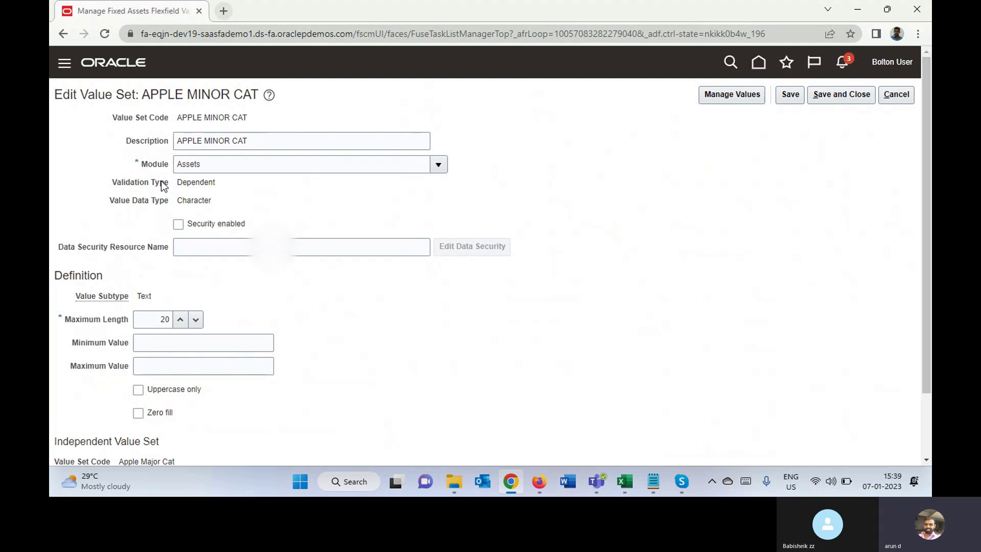
Examine the APPLE MINOR CAT value set's module and validation type, and return to the Fixed Assets tasks without saving.
{"action": "double_click", "coordinate": [191, 163]}
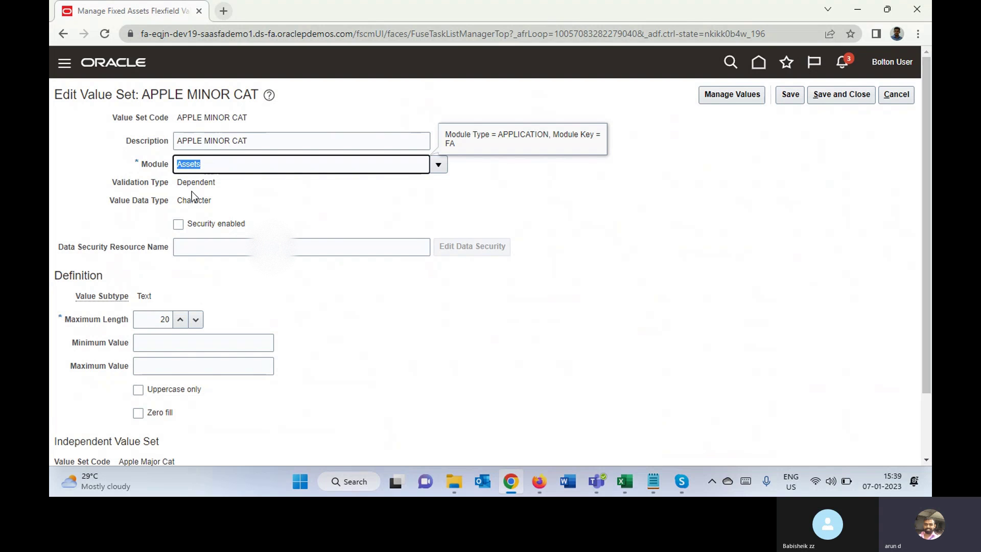
{"action": "double_click", "coordinate": [193, 182]}
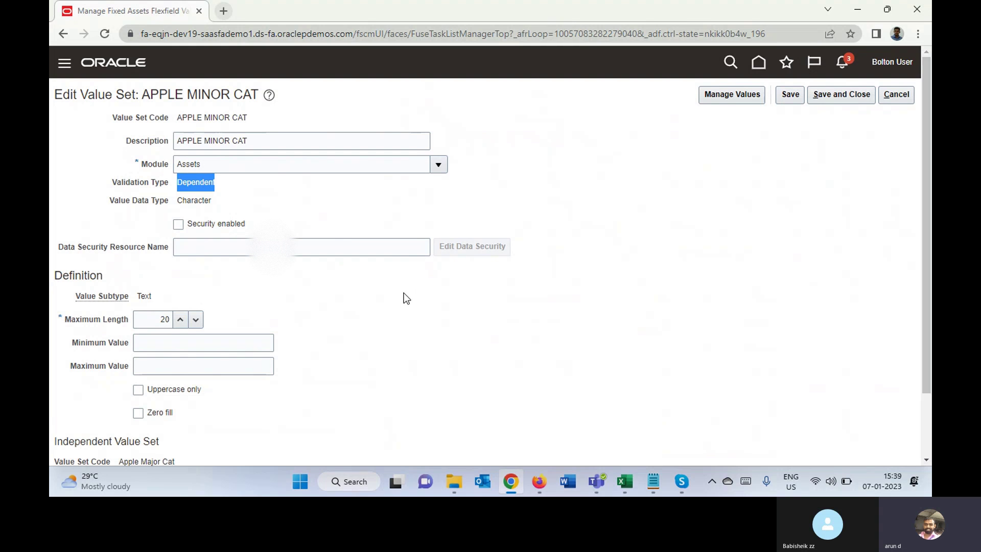
{"action": "left_click", "coordinate": [902, 98]}
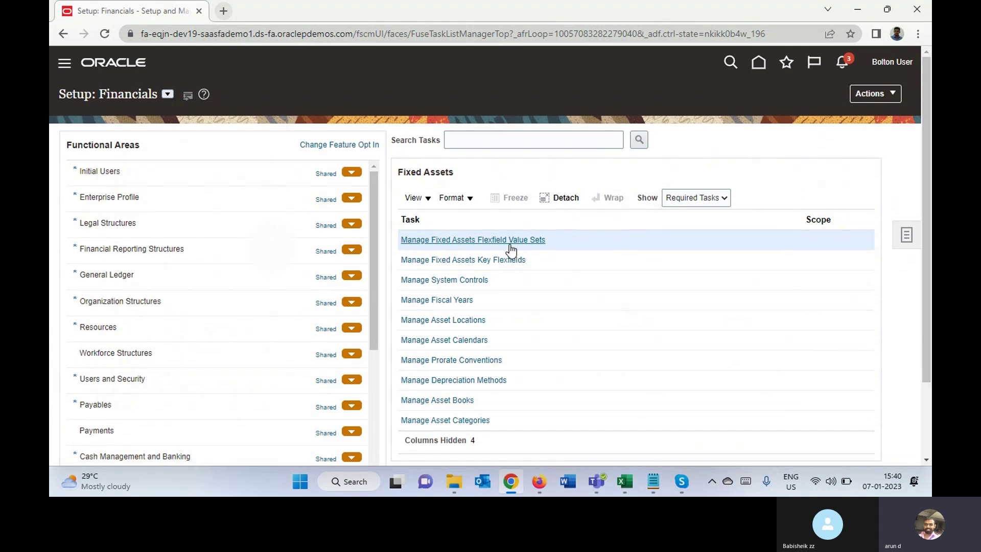
Open Manage Fixed Assets Key Flexfields, list all key flexfields, and open the structures page of the Asset Key Flexfield.
{"action": "left_click", "coordinate": [477, 260]}
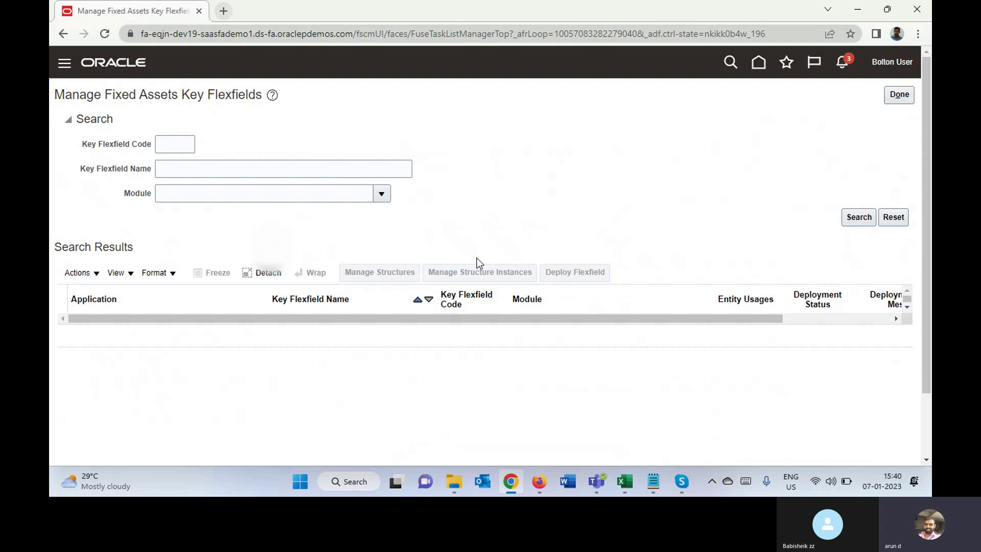
{"action": "left_click", "coordinate": [857, 220]}
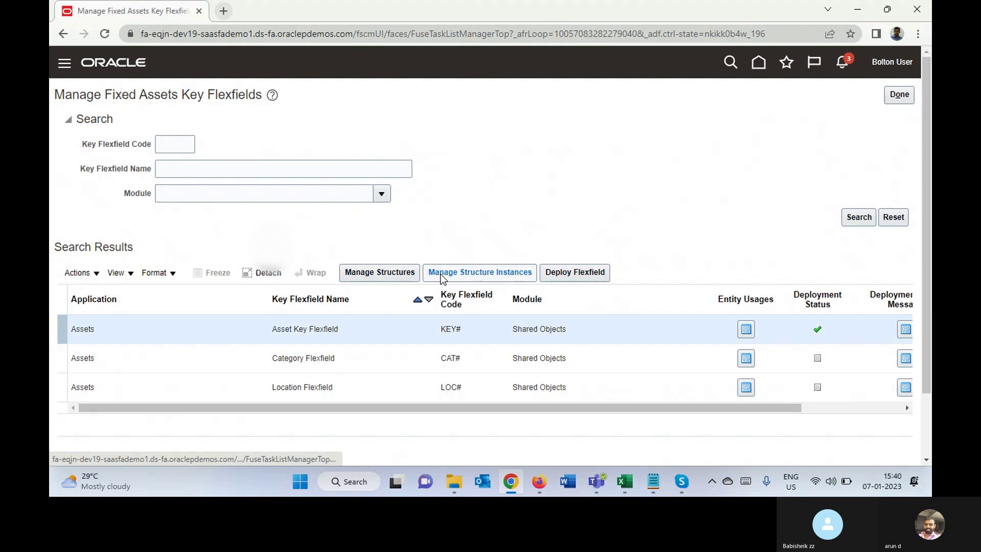
{"action": "left_click", "coordinate": [389, 272]}
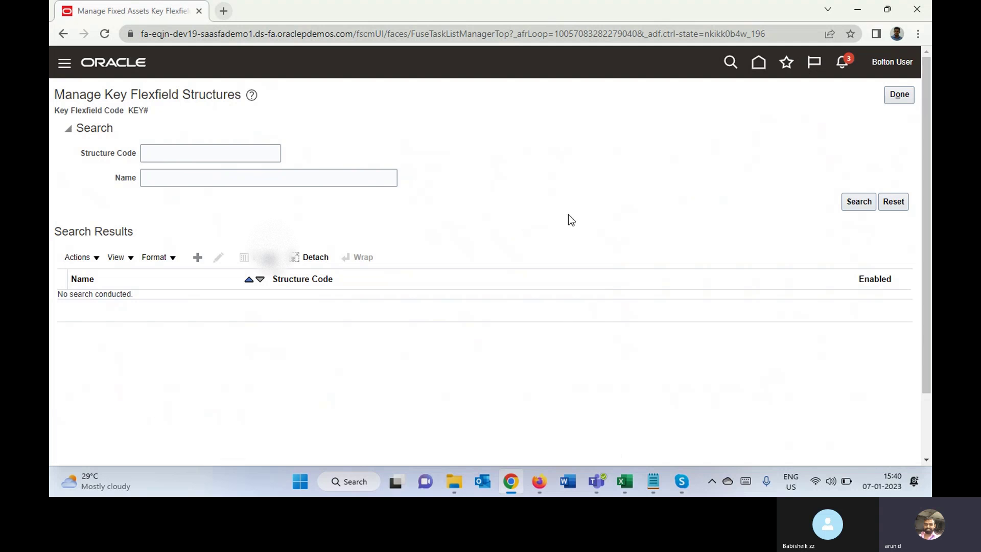
List all Asset Key Flexfield structures, open ASSET_KEY_FLEXFIELD for editing and examine its name.
{"action": "left_click", "coordinate": [859, 202]}
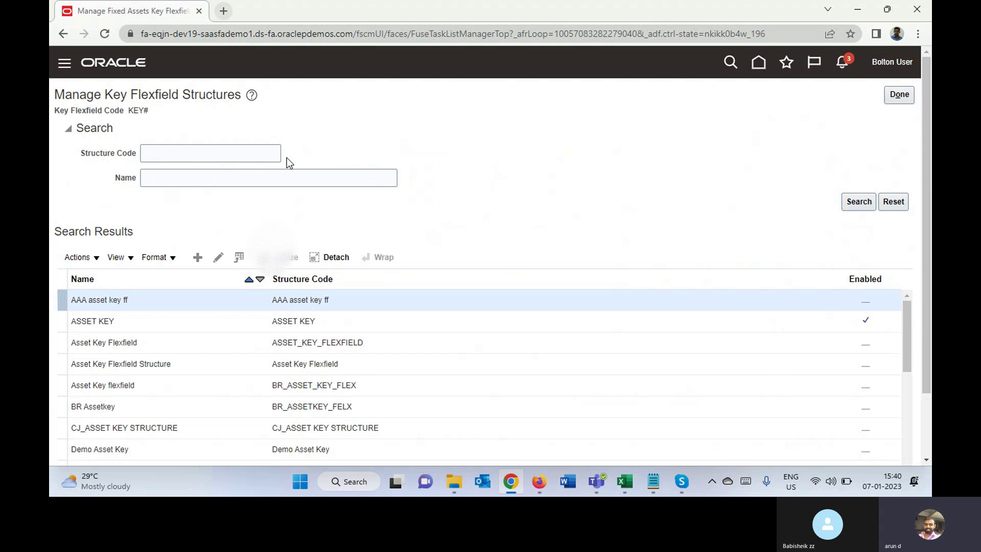
{"action": "left_click", "coordinate": [170, 339]}
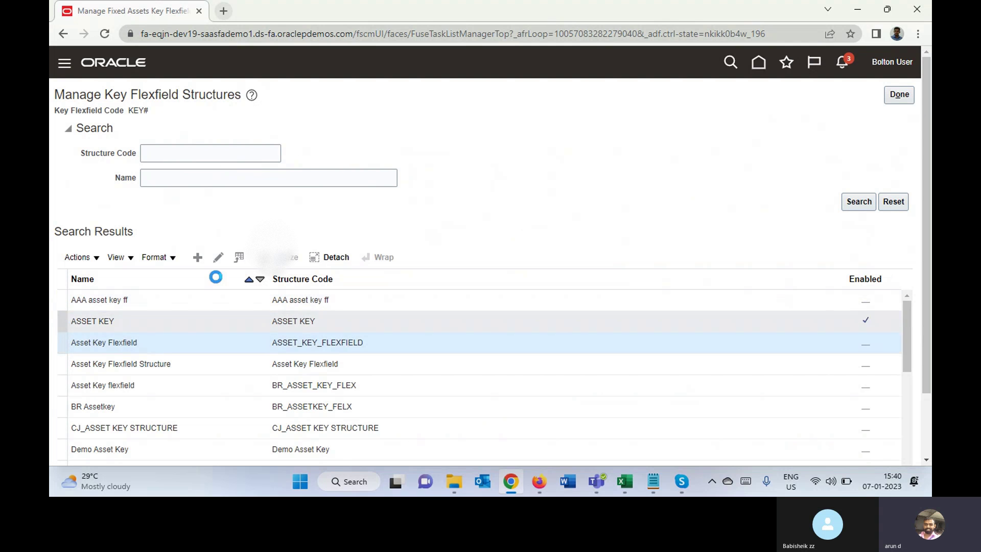
{"action": "left_click", "coordinate": [215, 258]}
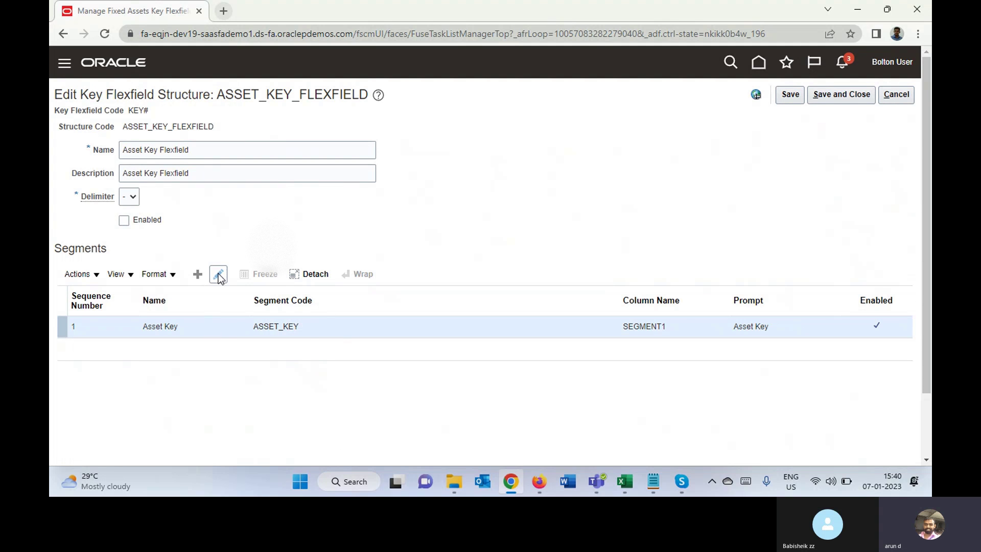
{"action": "triple_click", "coordinate": [128, 154]}
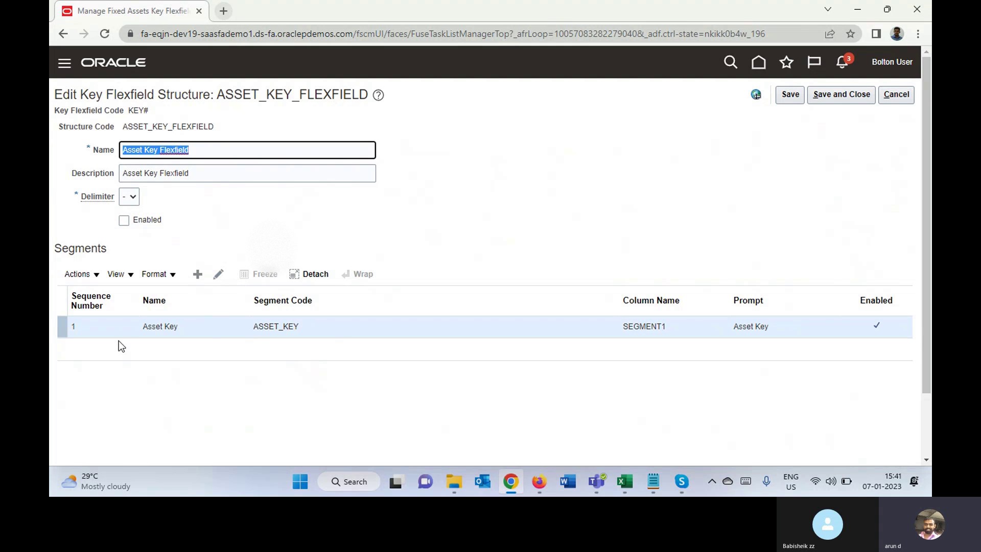
Examine the ASSET_KEY segment's structure code, column name and default value set code, and return to the key flexfields list without saving.
{"action": "left_click", "coordinate": [219, 274]}
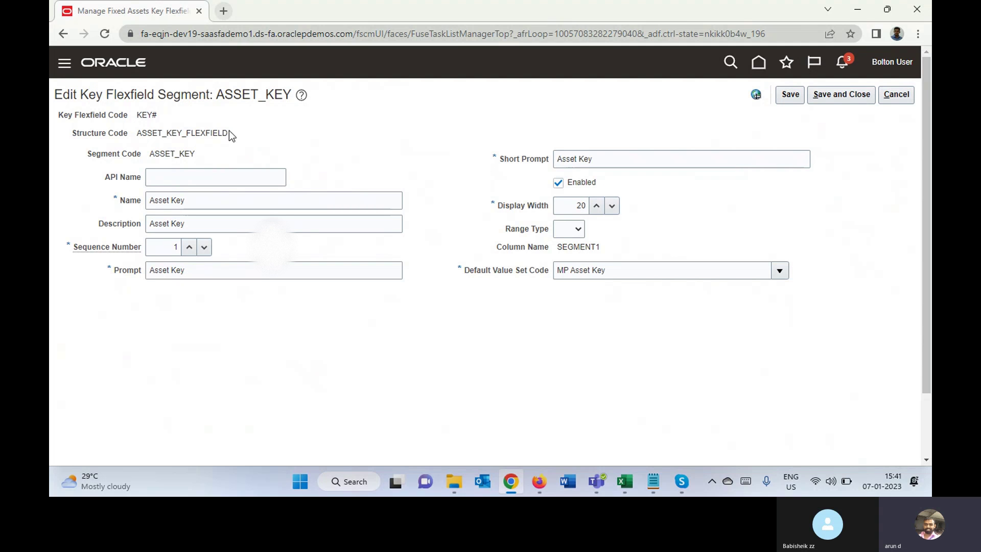
{"action": "double_click", "coordinate": [145, 133]}
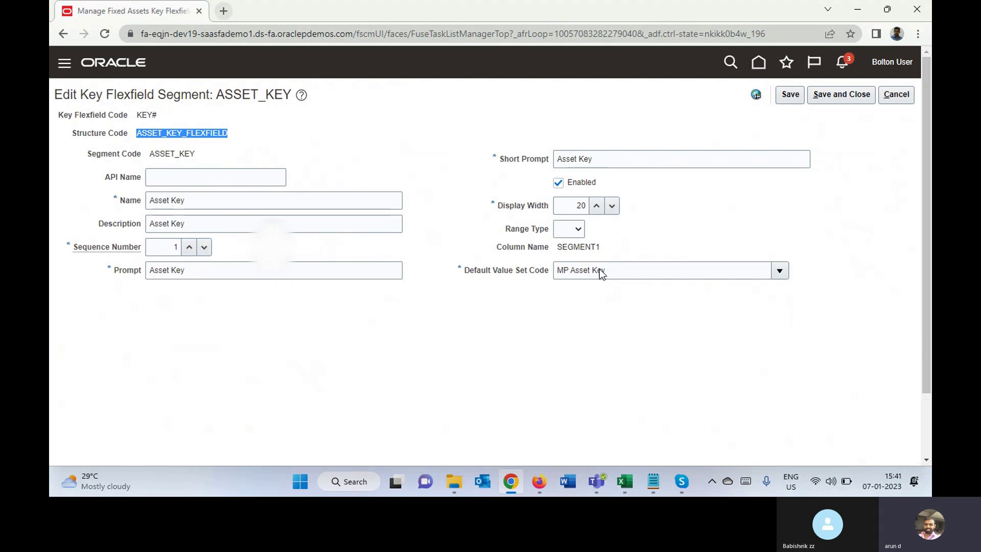
{"action": "left_click", "coordinate": [559, 272]}
{"action": "left_click_drag", "start_coordinate": [559, 272], "coordinate": [655, 272]}
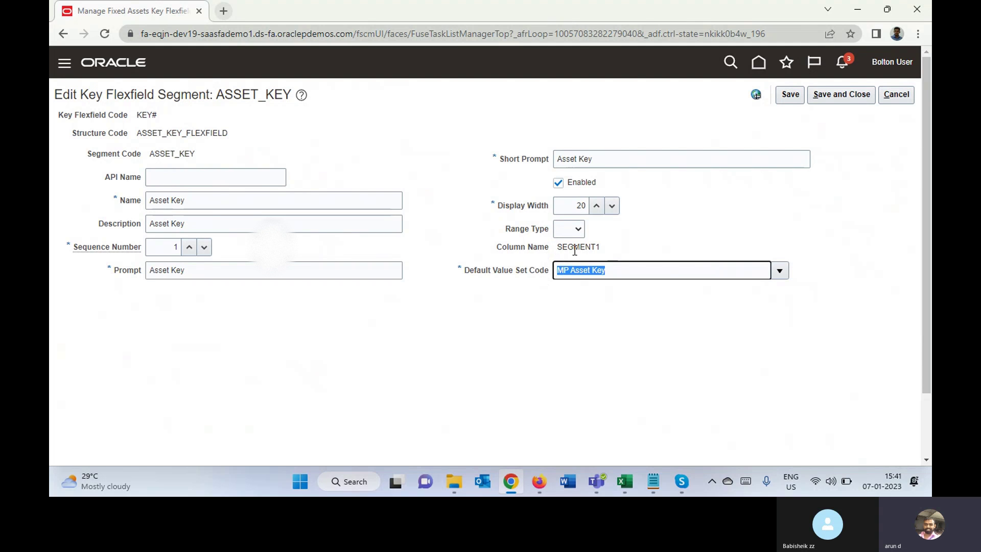
{"action": "double_click", "coordinate": [576, 249]}
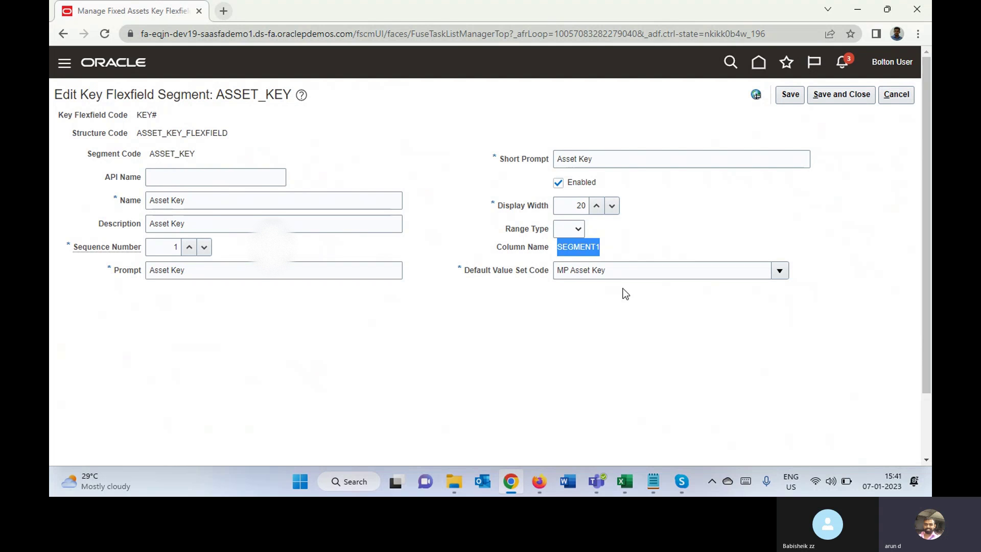
{"action": "triple_click", "coordinate": [624, 269]}
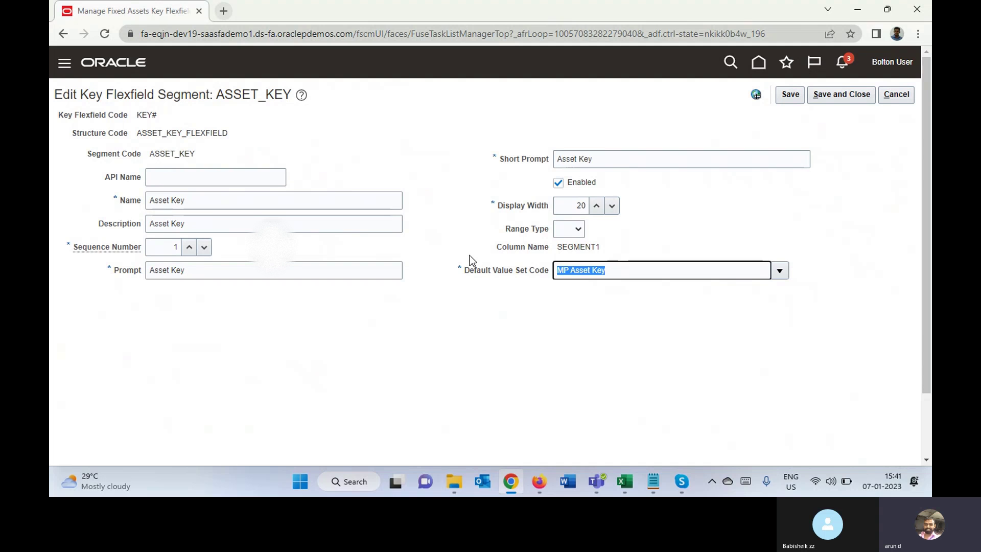
{"action": "triple_click", "coordinate": [509, 272]}
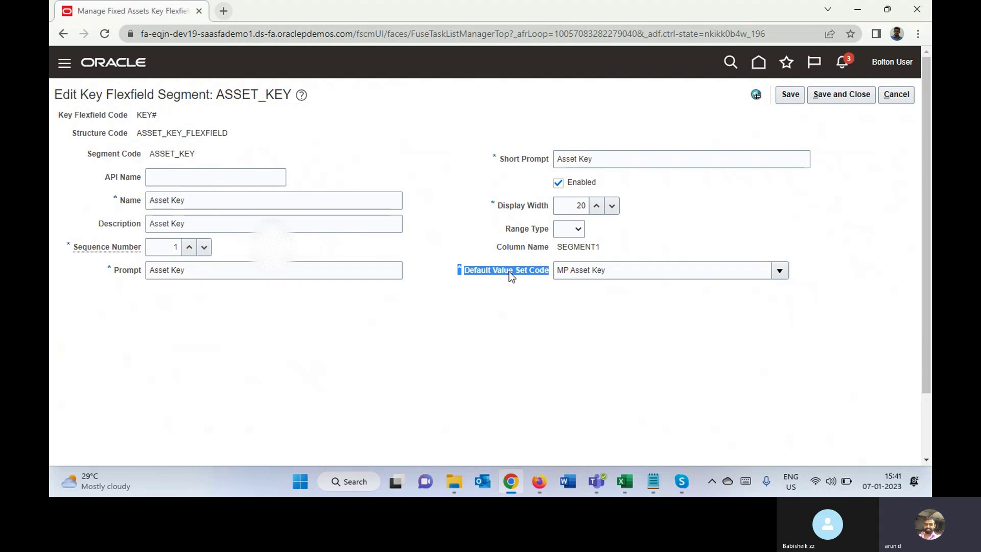
{"action": "left_click", "coordinate": [897, 95]}
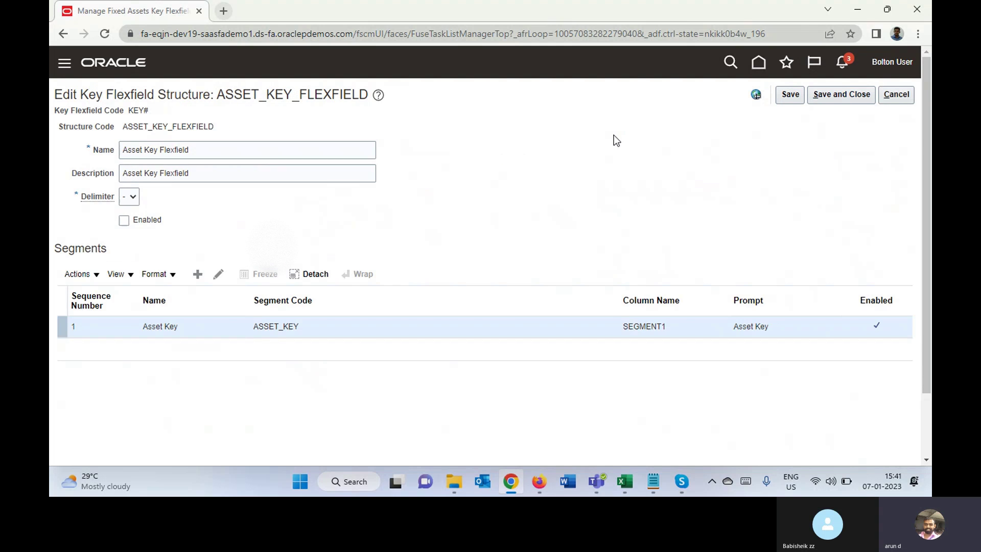
{"action": "left_click", "coordinate": [897, 94]}
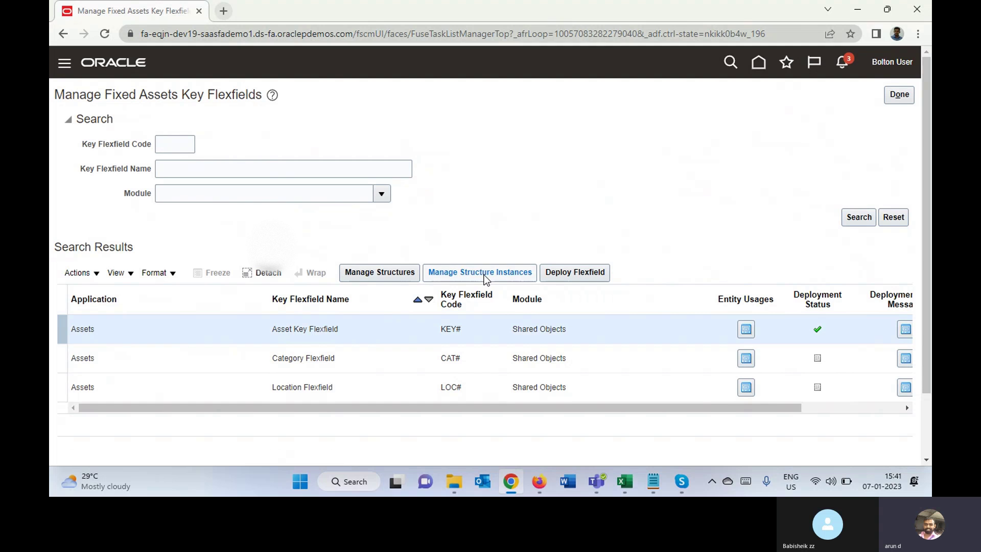
List the Asset Key Flexfield's structure instances and open the ASSET_KEY instance for editing.
{"action": "left_click", "coordinate": [485, 273]}
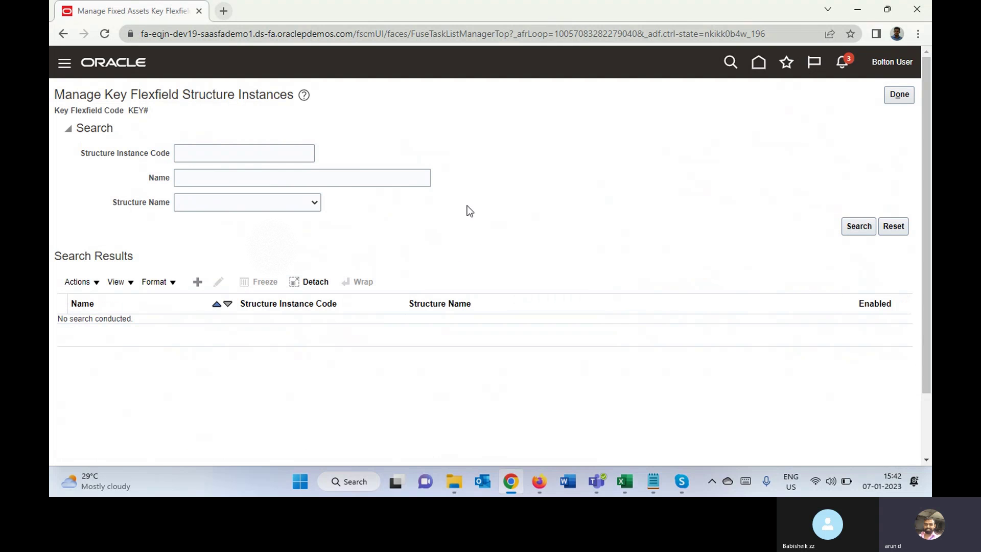
{"action": "left_click", "coordinate": [861, 230]}
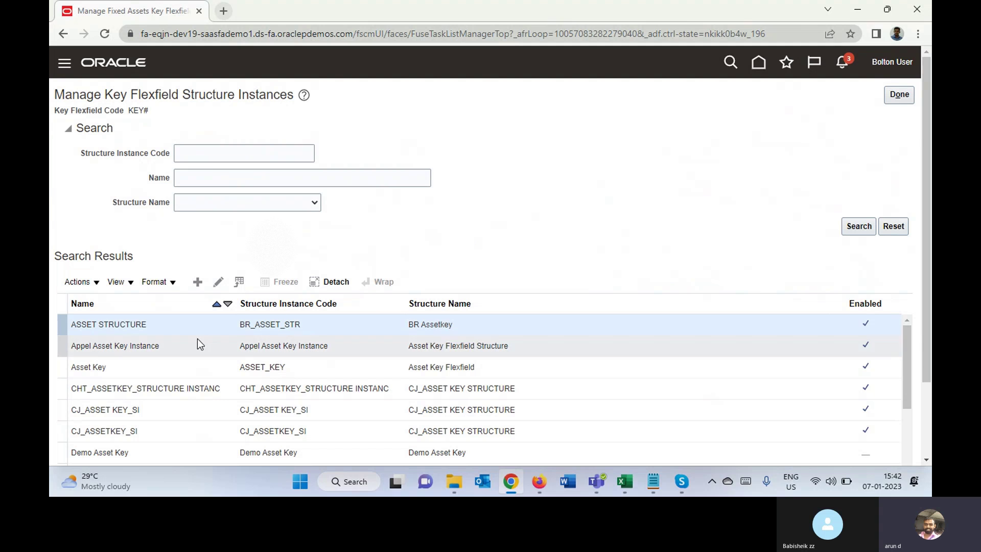
{"action": "left_click", "coordinate": [148, 366]}
{"action": "left_click", "coordinate": [218, 282]}
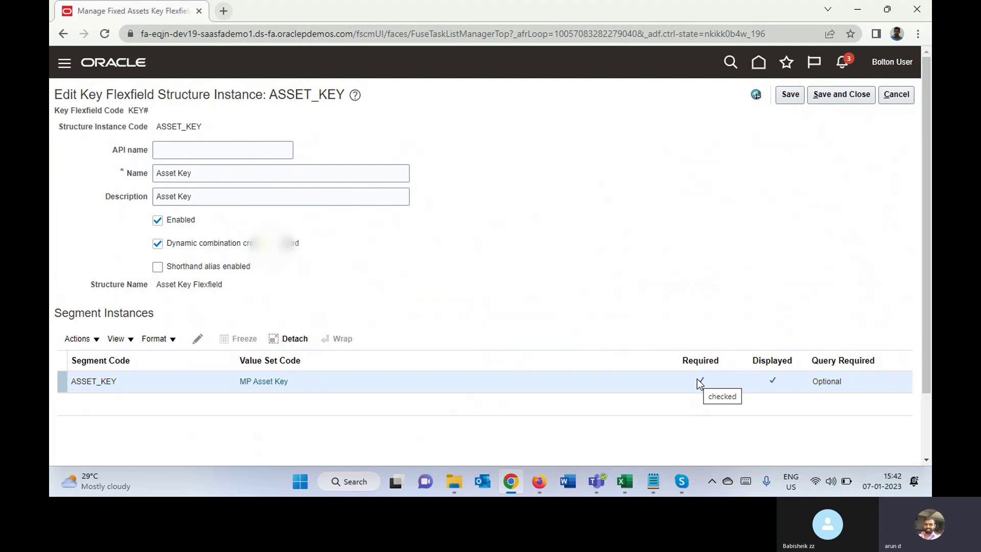
Examine the ASSET_KEY segment instance's default value and default type options, and close it without changes.
{"action": "left_click", "coordinate": [197, 341]}
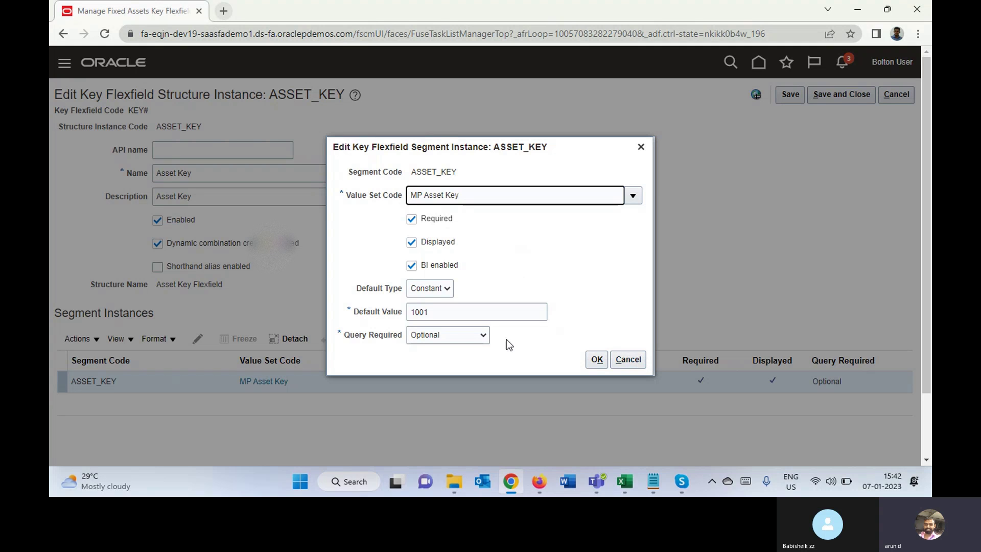
{"action": "left_click_drag", "start_coordinate": [355, 311], "coordinate": [404, 315]}
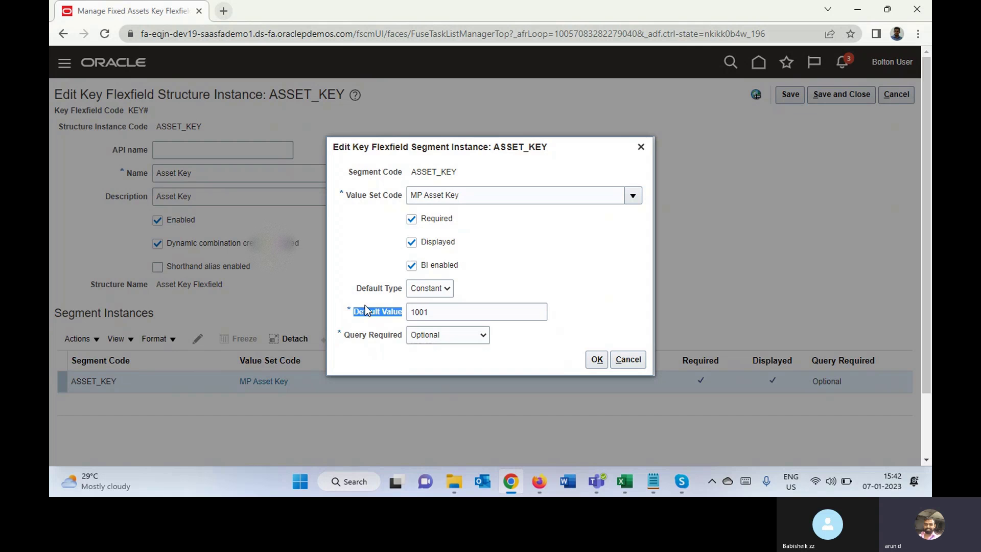
{"action": "left_click", "coordinate": [421, 292]}
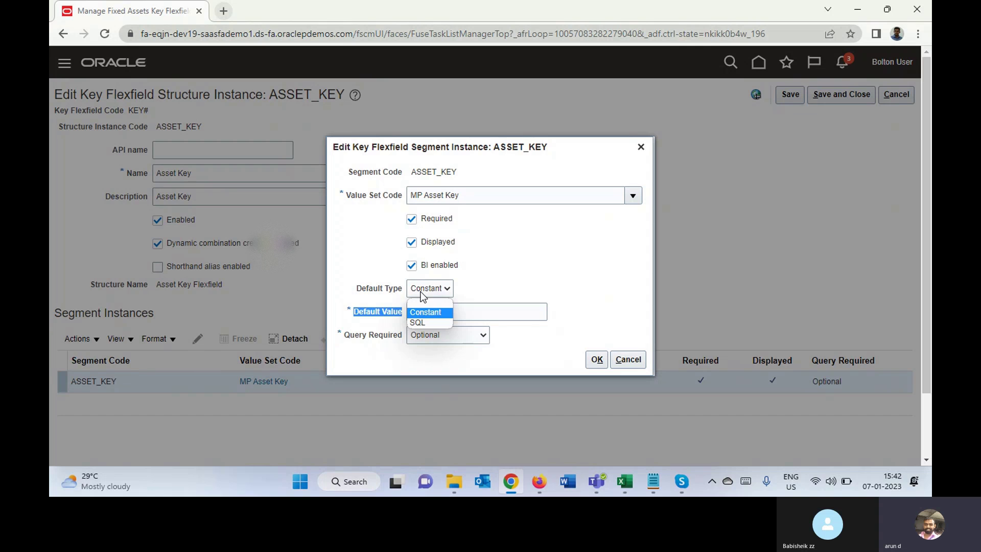
{"action": "left_click", "coordinate": [572, 279]}
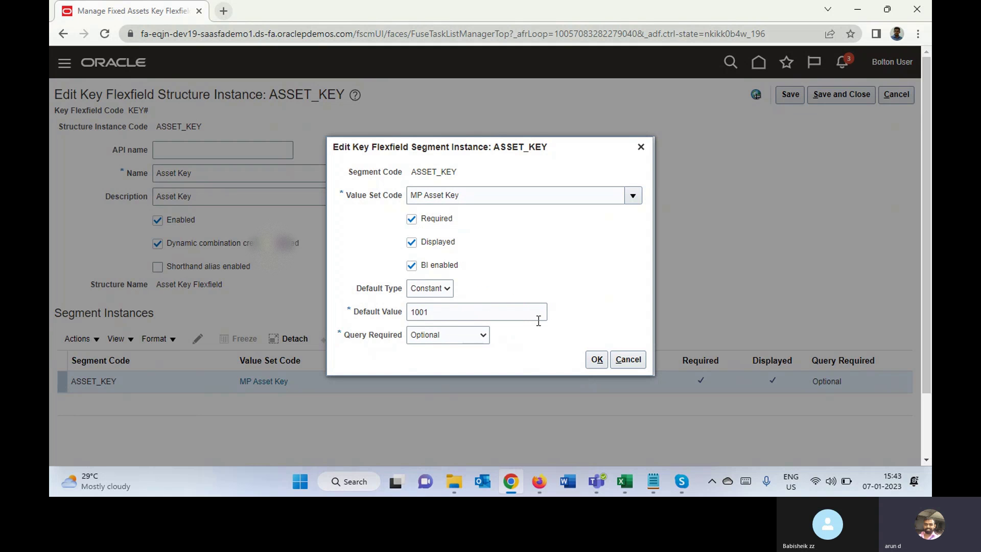
{"action": "left_click", "coordinate": [636, 363]}
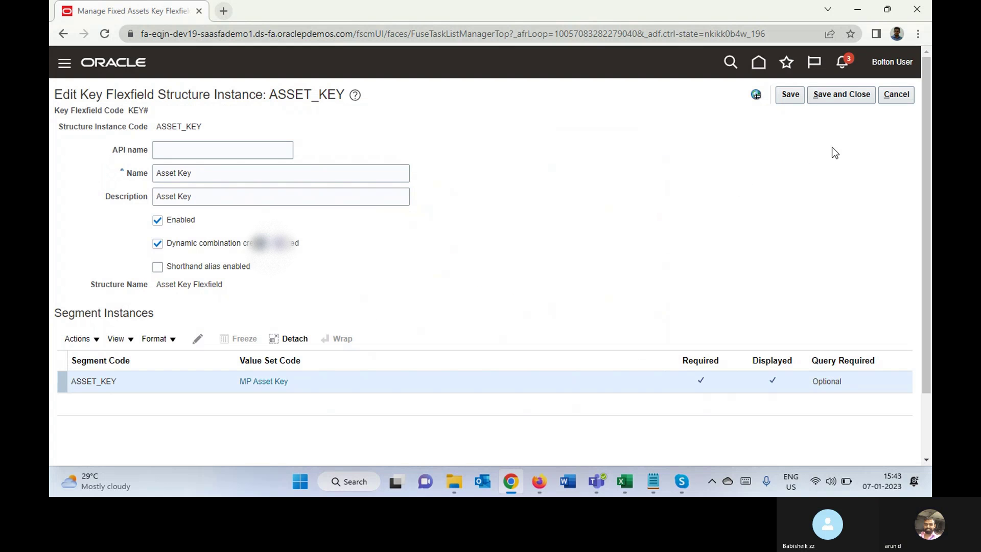
Leave the ASSET_KEY structure instance without saving and return to the Fixed Assets tasks.
{"action": "left_click", "coordinate": [904, 96]}
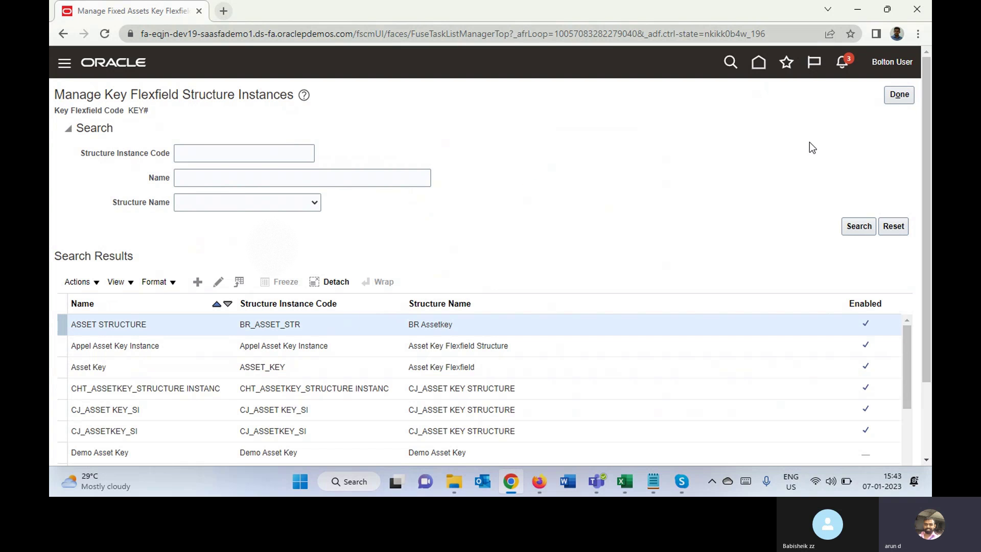
{"action": "left_click", "coordinate": [897, 96]}
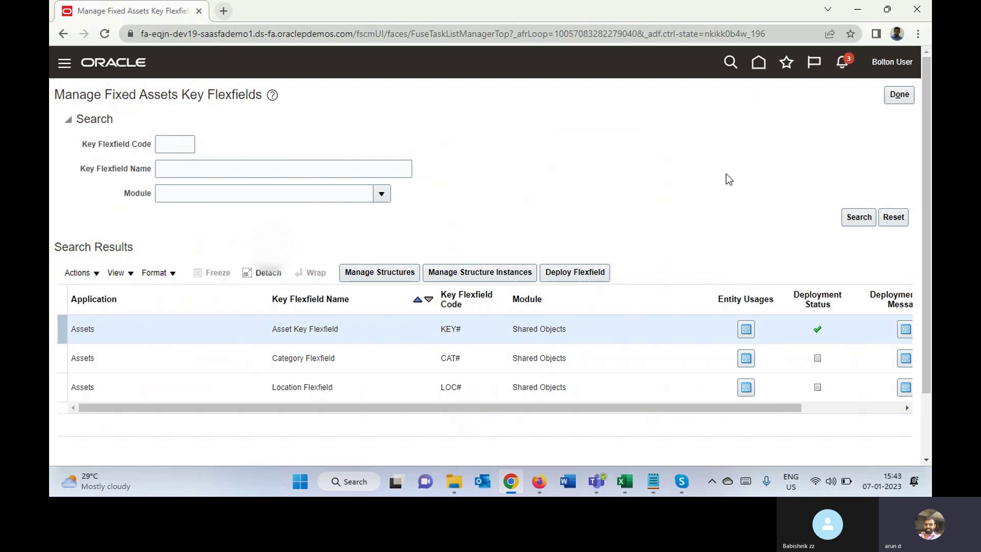
{"action": "left_click", "coordinate": [902, 96]}
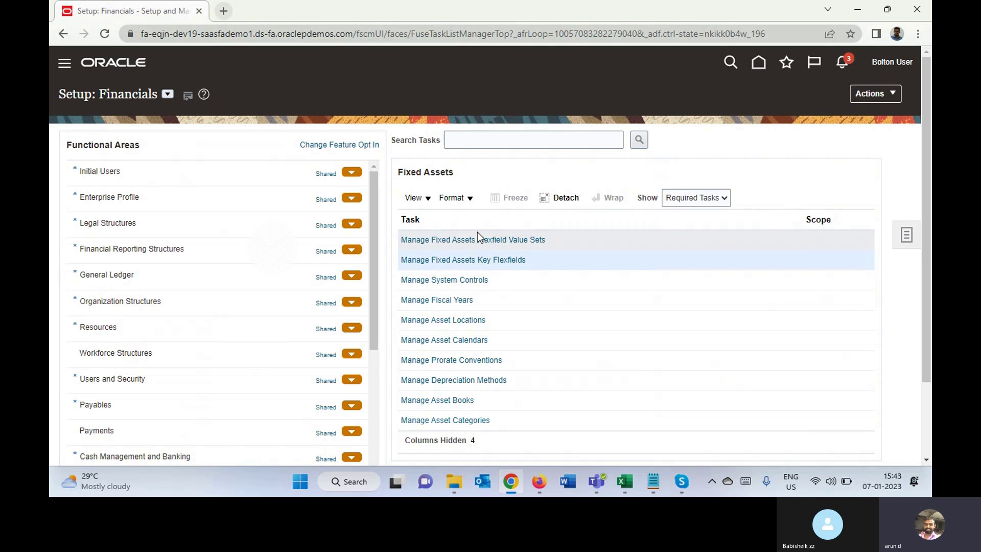
Open Manage System Controls and examine the enterprise name and oldest date placed in service.
{"action": "left_click", "coordinate": [461, 279]}
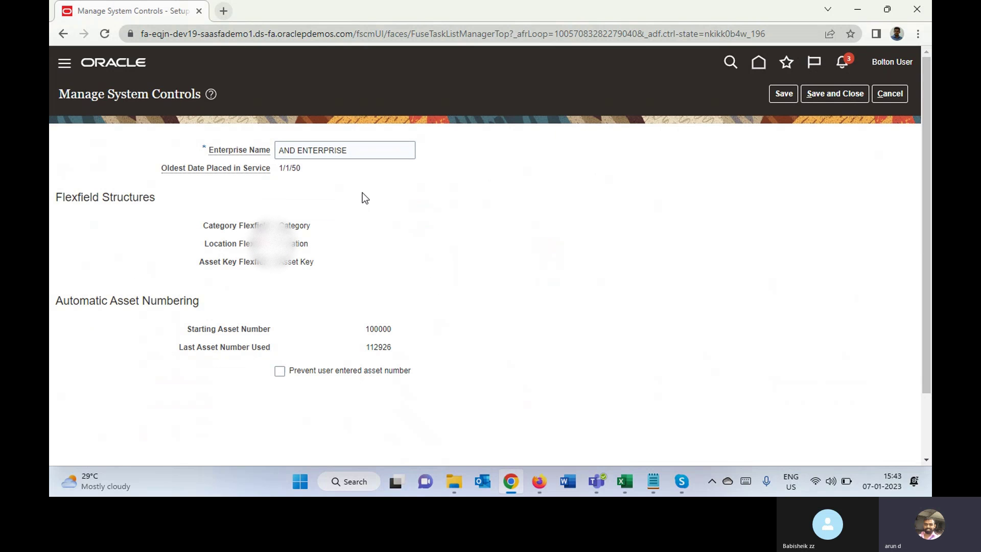
{"action": "double_click", "coordinate": [284, 149]}
{"action": "triple_click", "coordinate": [281, 150]}
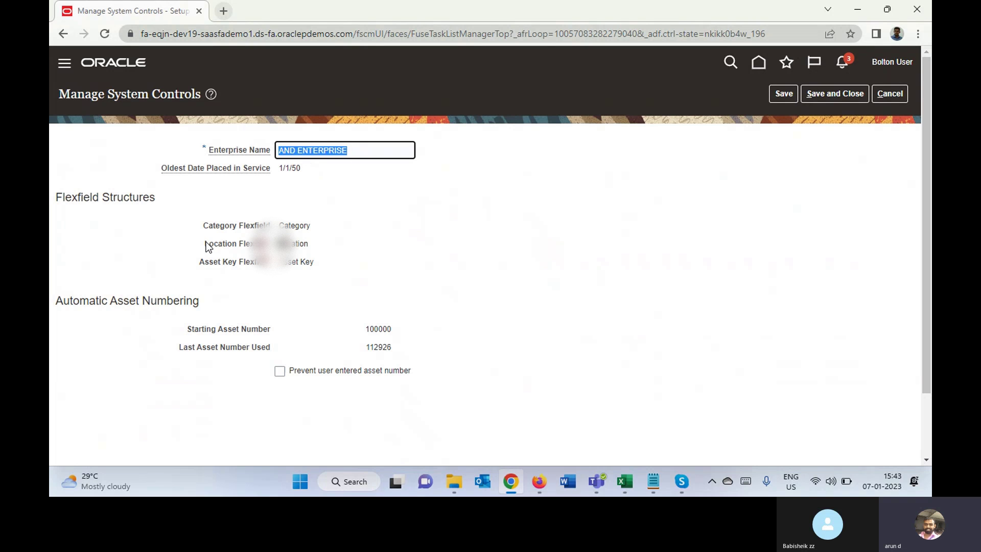
{"action": "triple_click", "coordinate": [198, 167]}
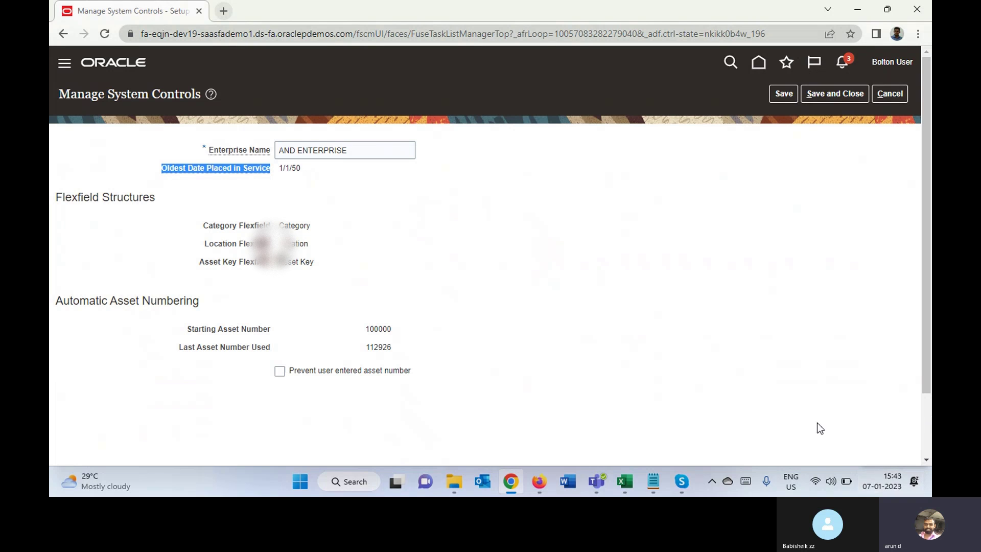
{"action": "triple_click", "coordinate": [284, 169]}
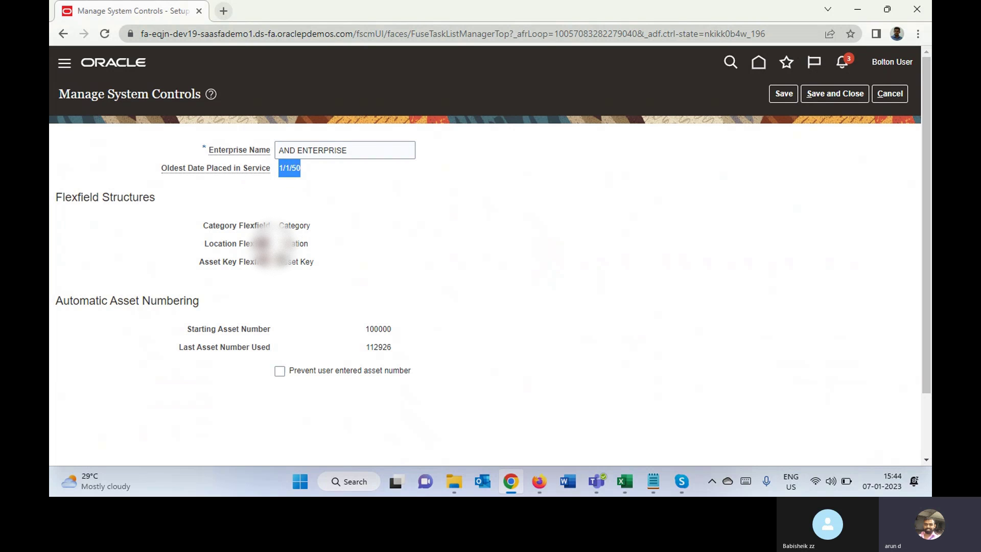
Examine the category, location and asset key flexfield structures and automatic asset numbering, and leave the system controls without saving.
{"action": "double_click", "coordinate": [293, 225]}
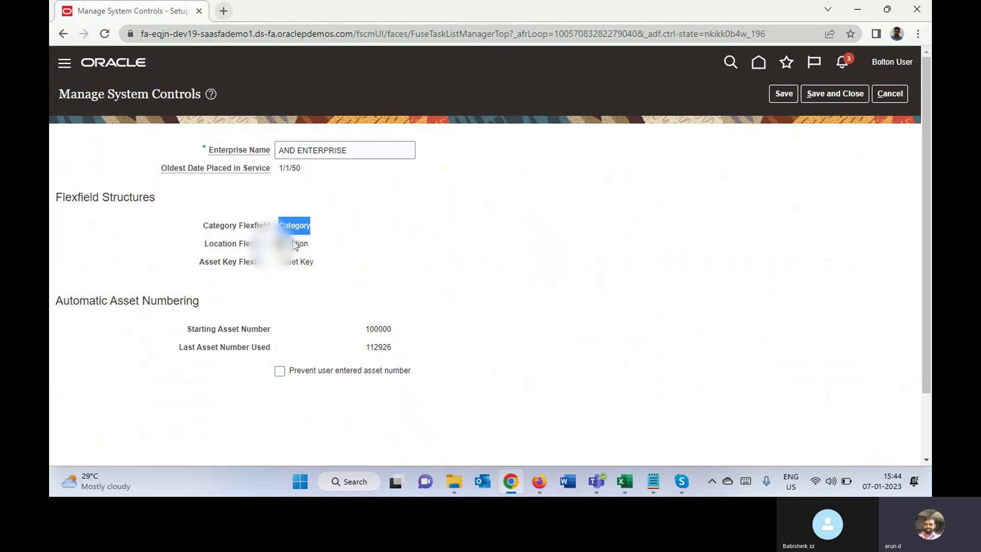
{"action": "left_click", "coordinate": [294, 243]}
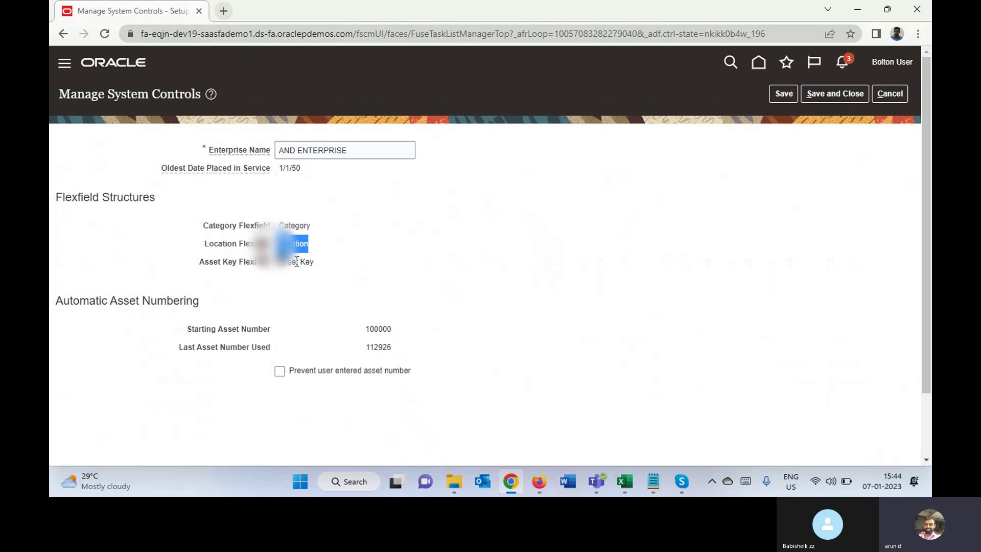
{"action": "triple_click", "coordinate": [296, 262]}
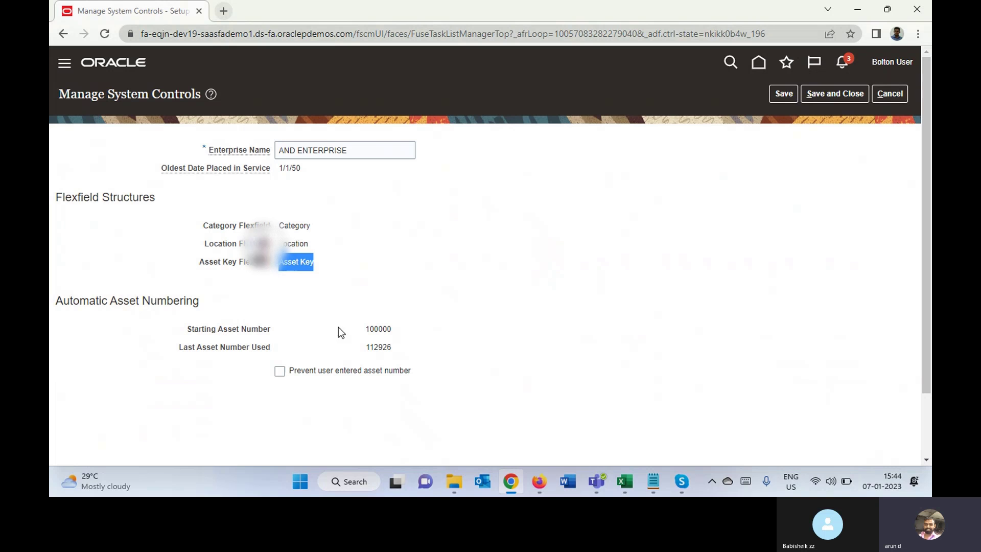
{"action": "double_click", "coordinate": [381, 330]}
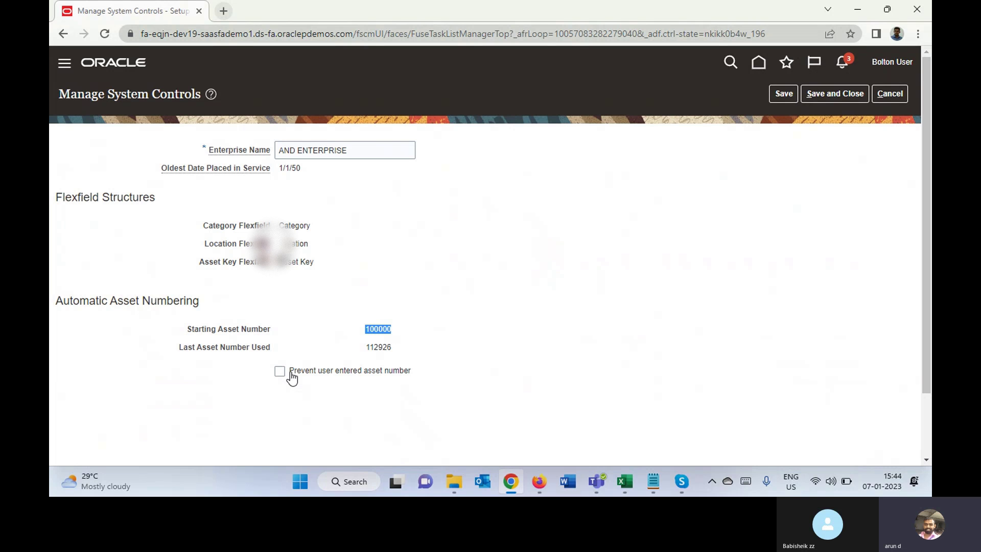
{"action": "triple_click", "coordinate": [102, 298]}
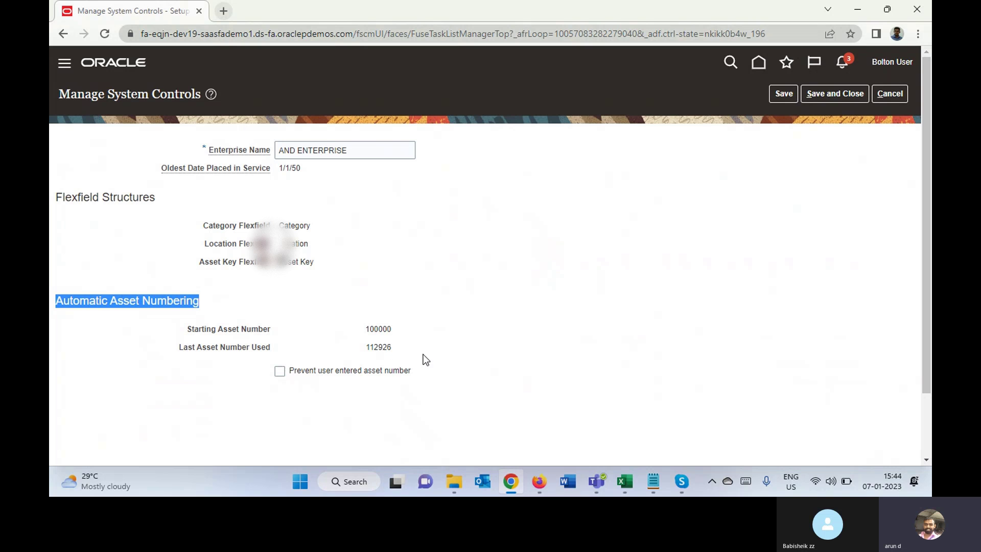
{"action": "left_click", "coordinate": [891, 95]}
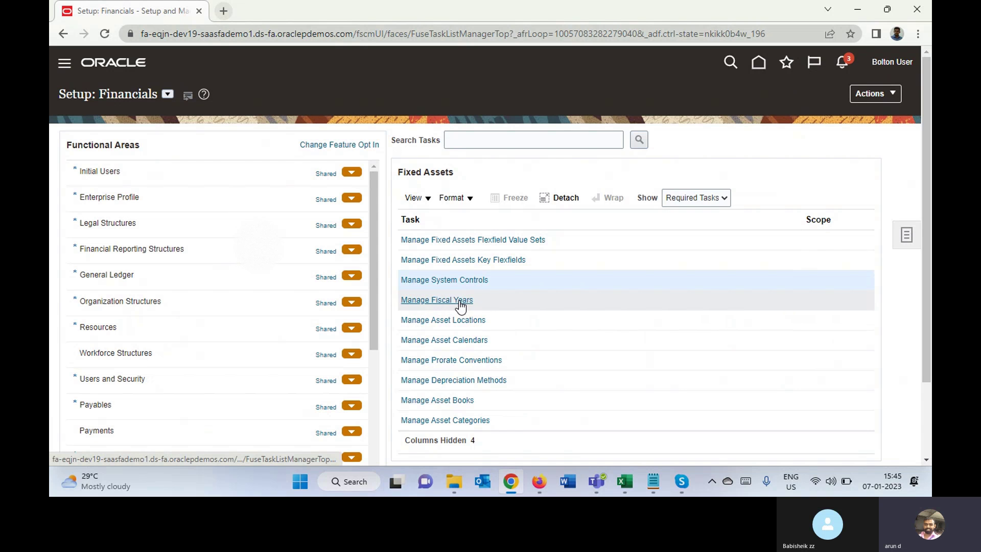
Open Manage Fiscal Years and open the ACCOUNTING CAL YEAR fiscal year for editing.
{"action": "left_click", "coordinate": [460, 302]}
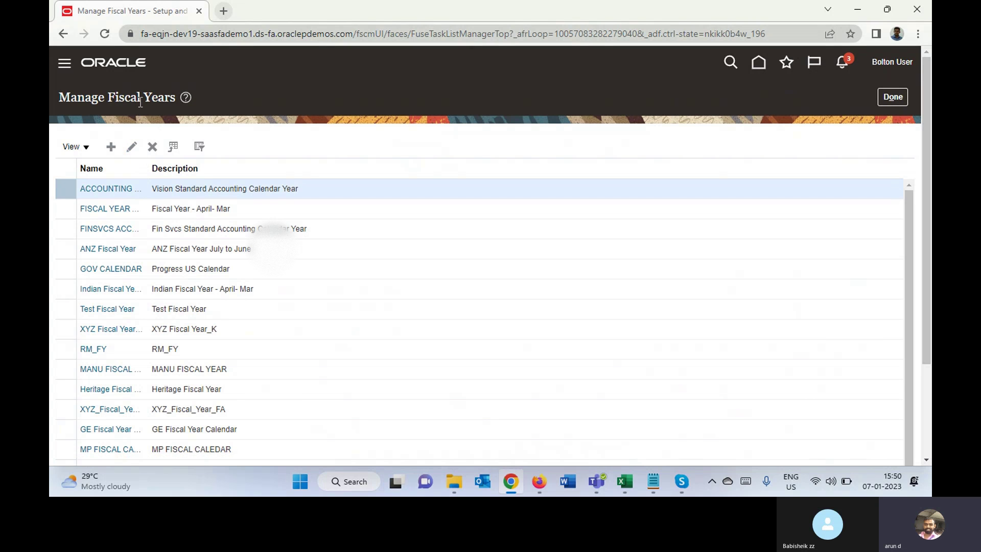
{"action": "left_click", "coordinate": [116, 192]}
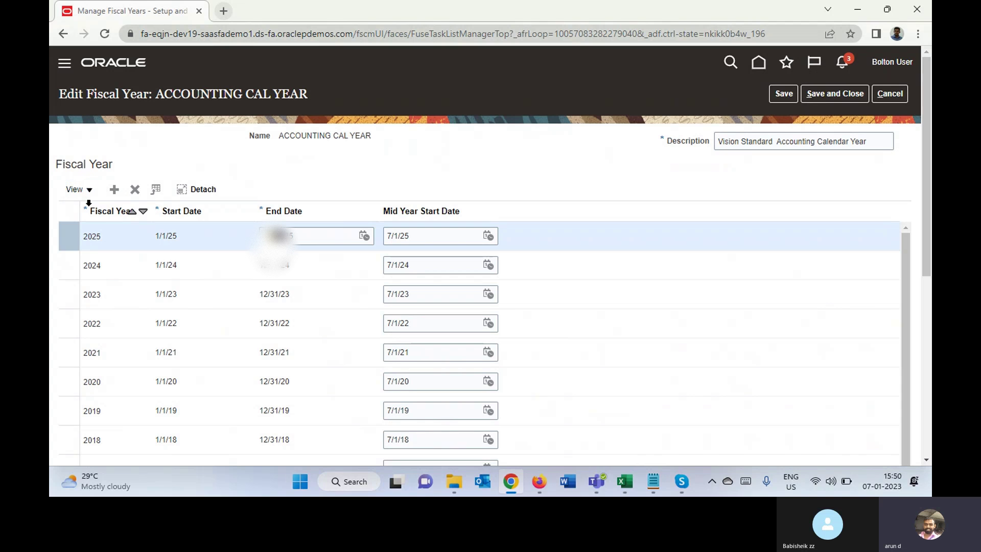
Examine the 2025 row's start, end and mid-year start dates, then leave Manage Fiscal Years without saving.
{"action": "double_click", "coordinate": [92, 232]}
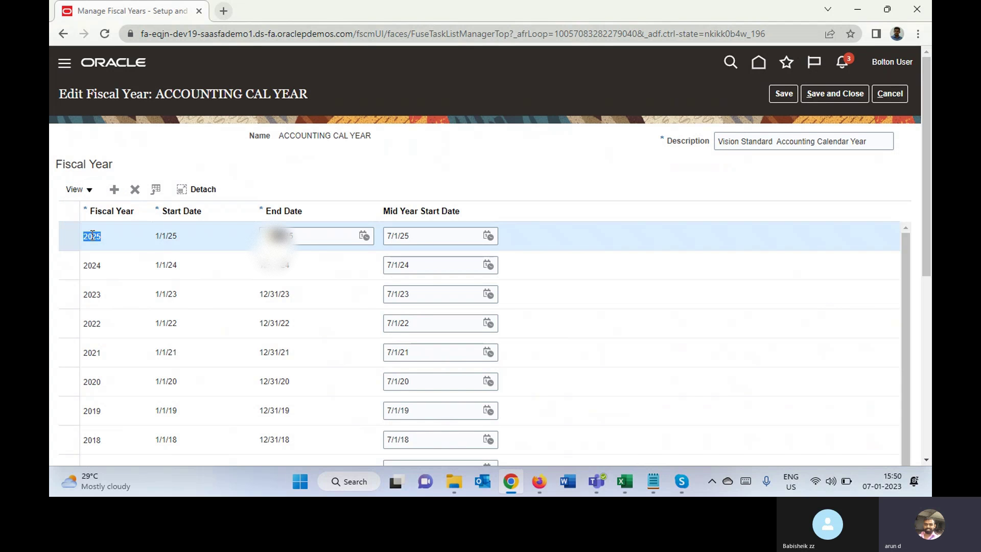
{"action": "left_click", "coordinate": [168, 236]}
{"action": "left_click", "coordinate": [337, 236]}
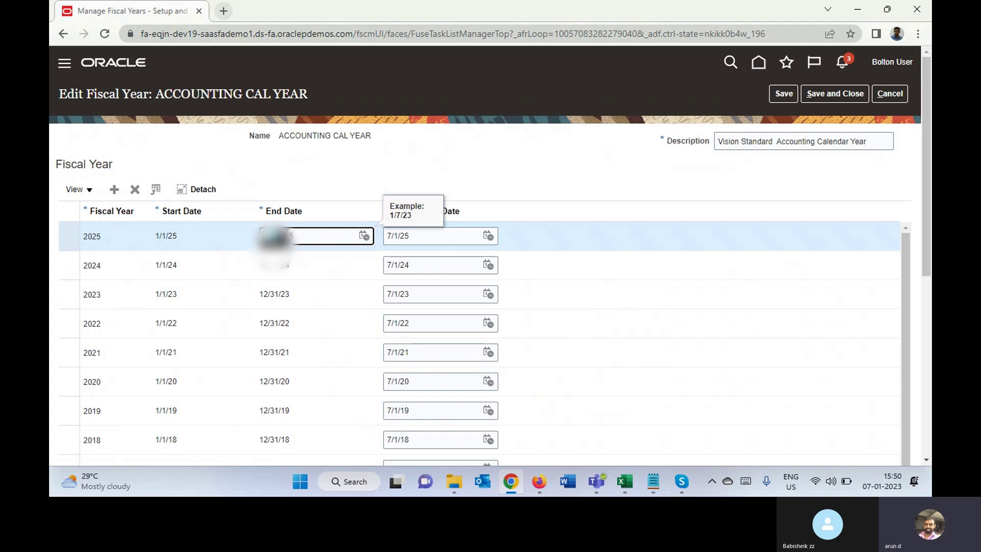
{"action": "left_click", "coordinate": [416, 236]}
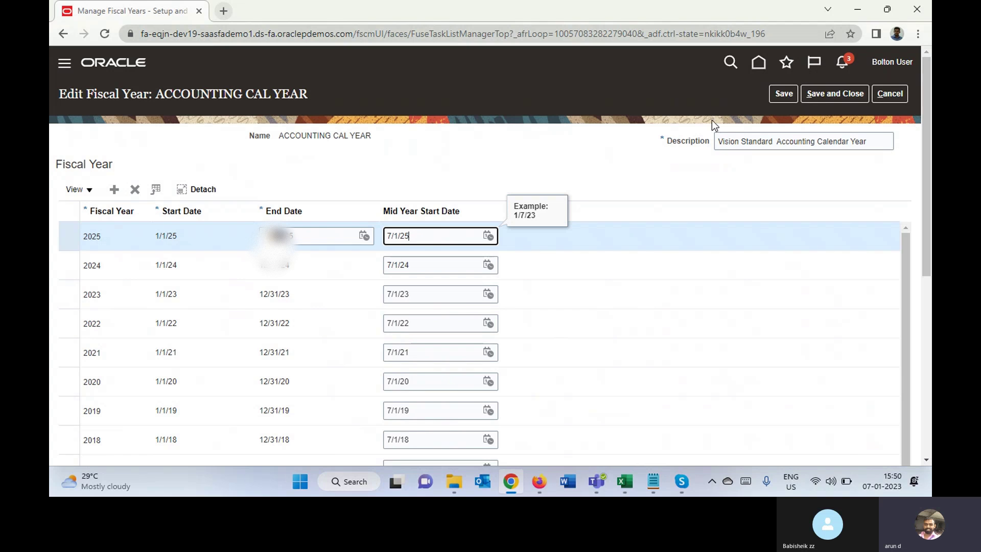
{"action": "left_click", "coordinate": [891, 93]}
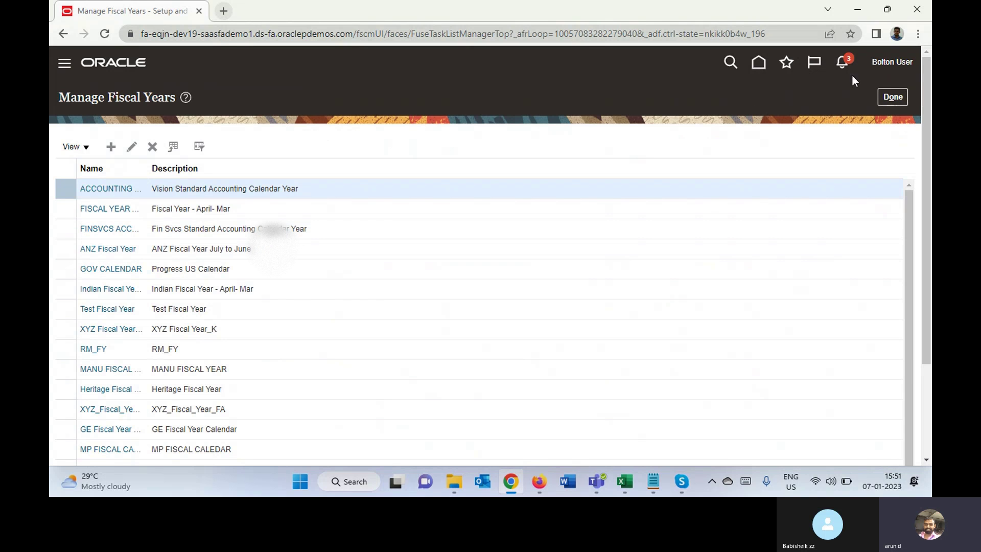
{"action": "left_click", "coordinate": [893, 97]}
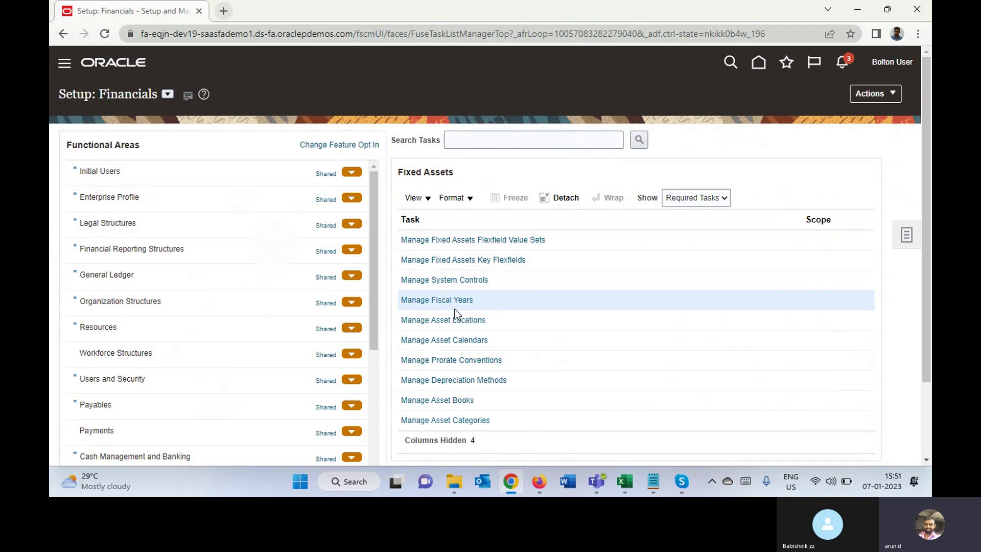
Open Manage Asset Calendars and examine the monthly periods of the ACCORD AssetCal calendar.
{"action": "left_click", "coordinate": [477, 339]}
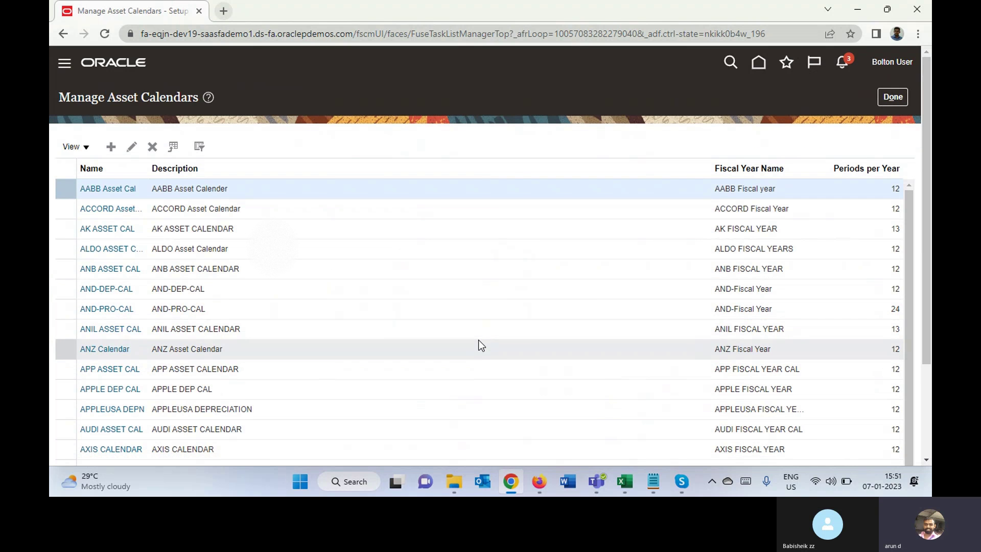
{"action": "left_click", "coordinate": [108, 209]}
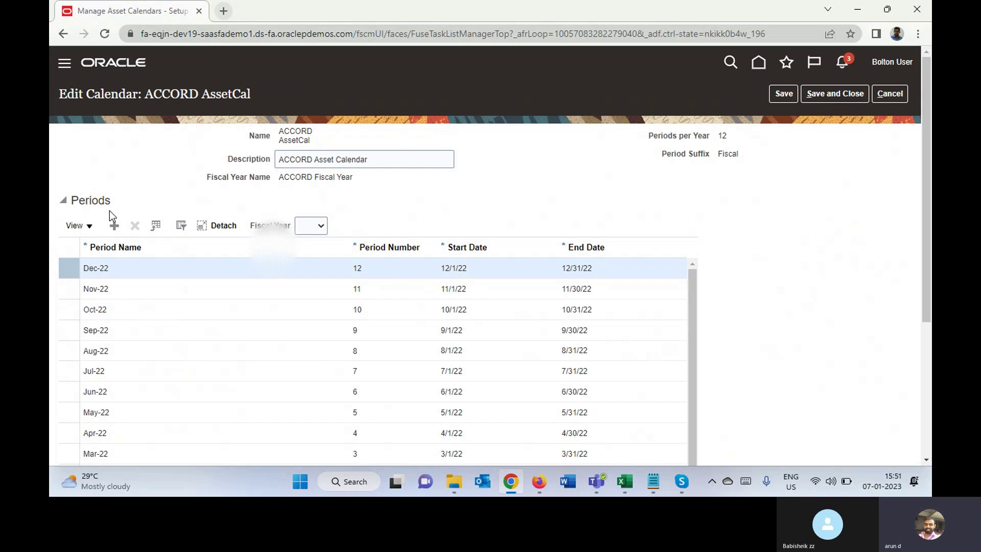
{"action": "left_click", "coordinate": [111, 267]}
{"action": "left_click", "coordinate": [191, 290]}
{"action": "scroll", "coordinate": [192, 291], "scroll_direction": "down", "scroll_amount": 4}
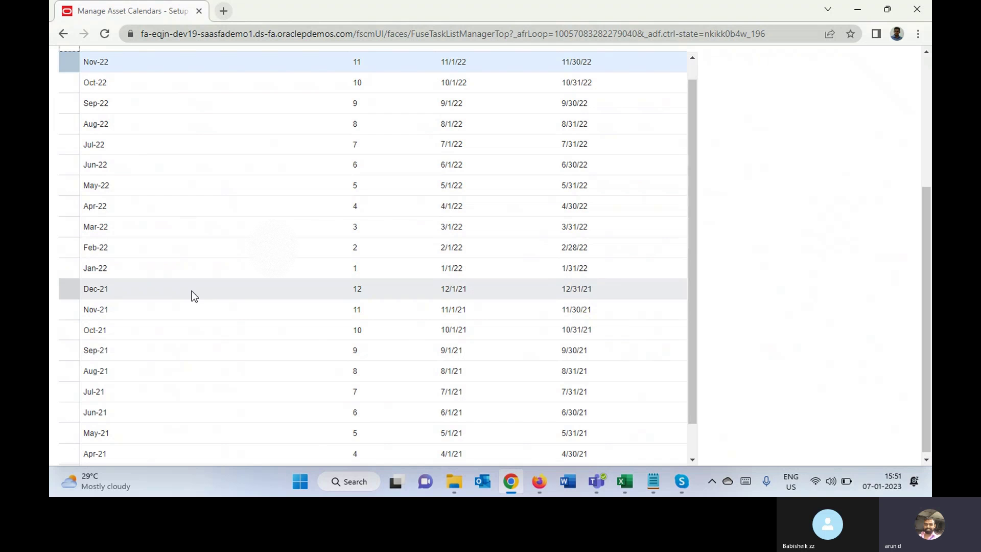
Review the ACCORD AssetCal period columns and calendar header, and return to the Fixed Assets tasks without saving.
{"action": "left_click", "coordinate": [692, 58]}
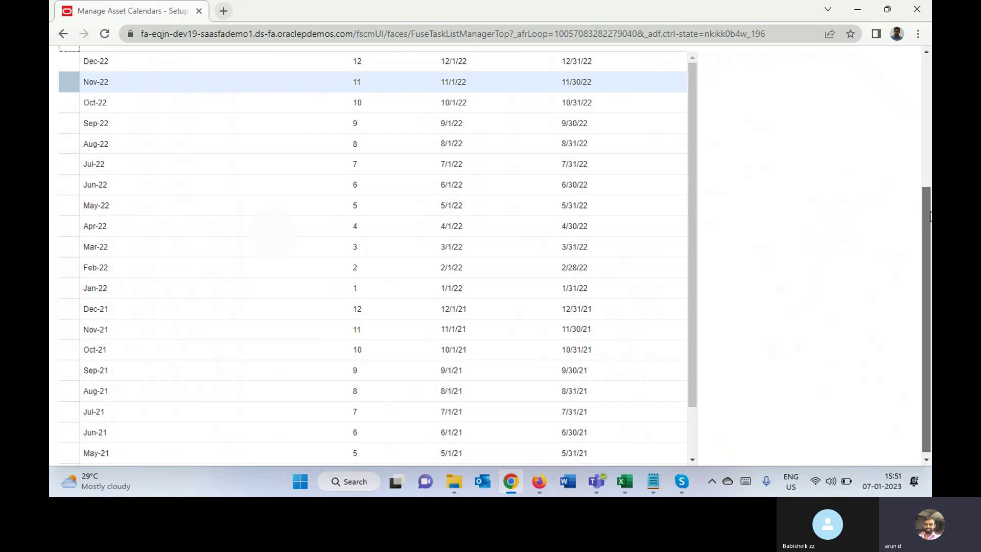
{"action": "left_click_drag", "start_coordinate": [930, 216], "coordinate": [928, 161]}
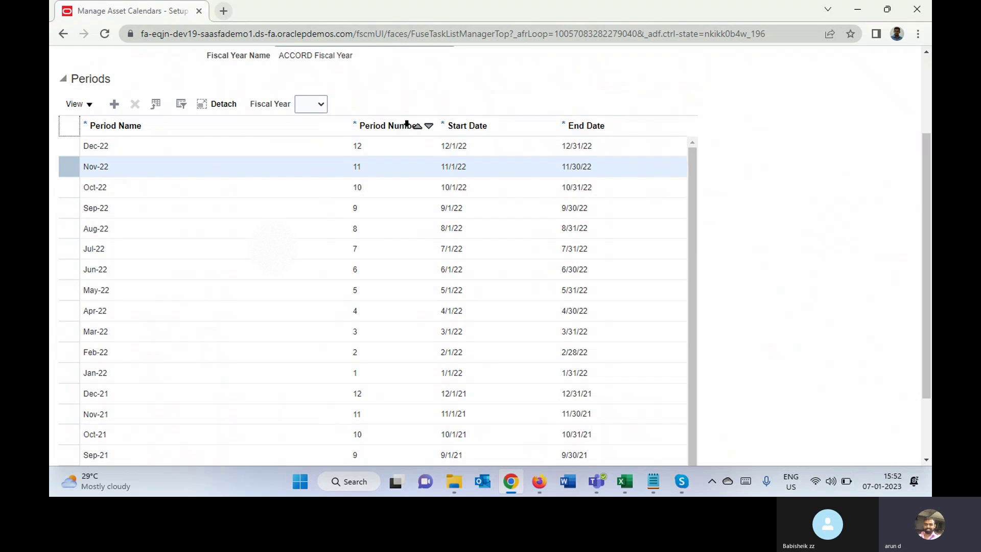
{"action": "left_click", "coordinate": [540, 90]}
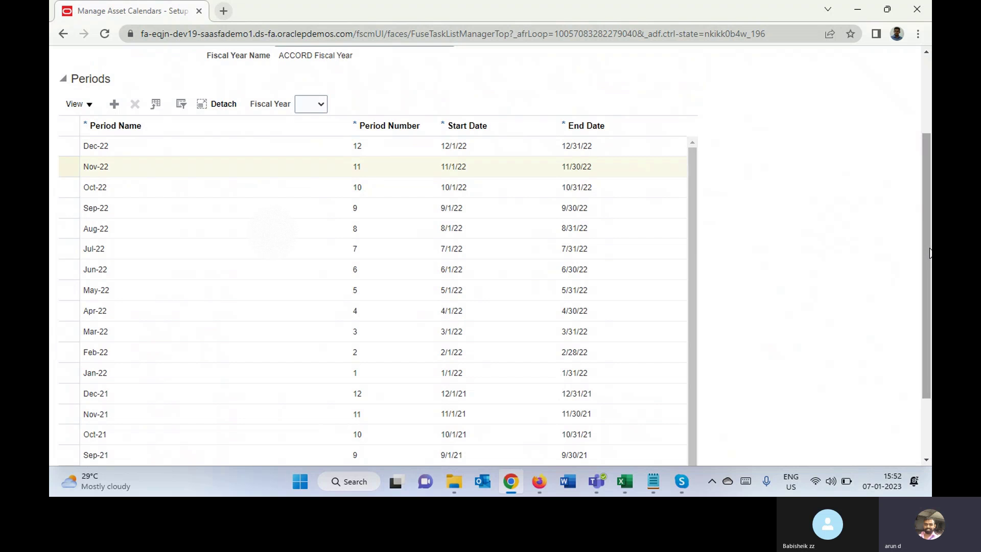
{"action": "left_click_drag", "start_coordinate": [930, 253], "coordinate": [931, 148]}
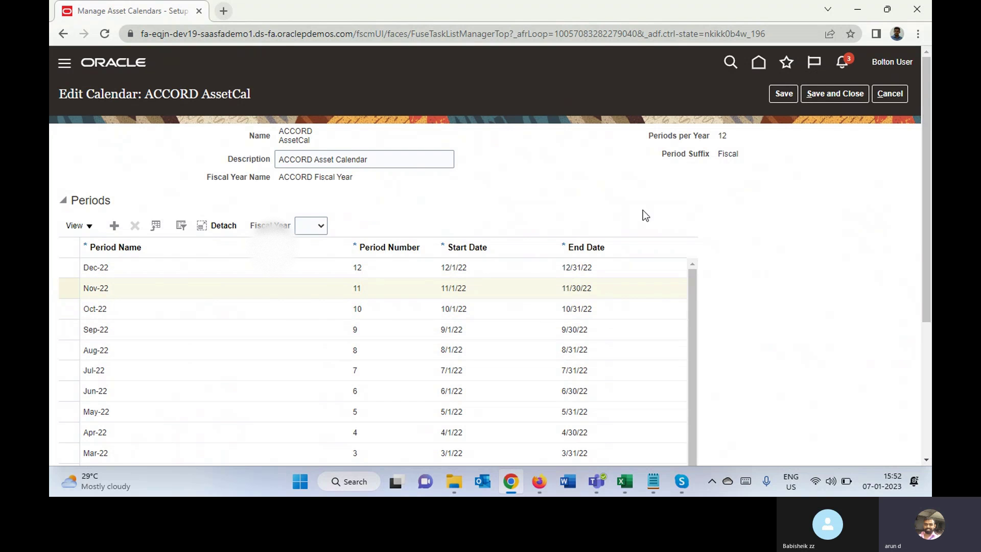
{"action": "left_click", "coordinate": [895, 96]}
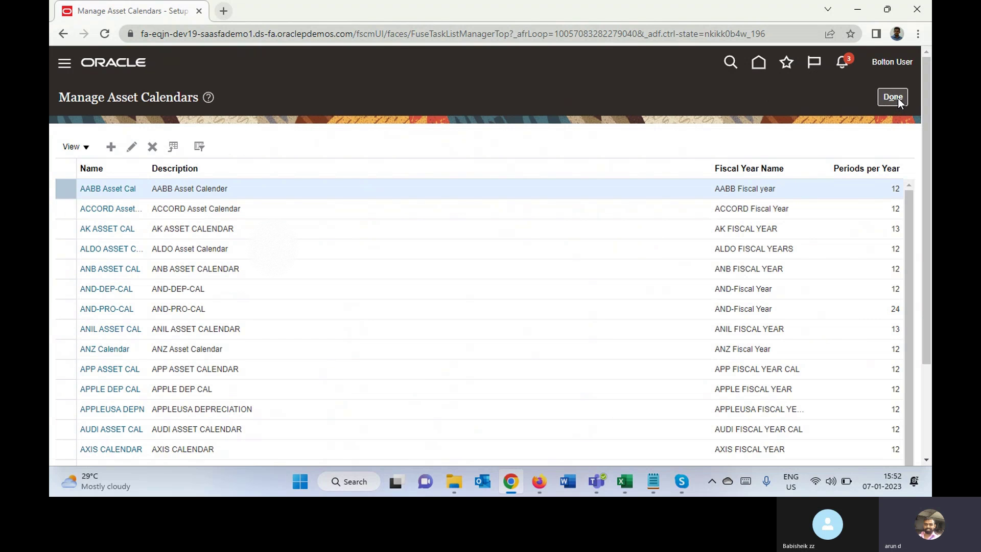
{"action": "left_click", "coordinate": [894, 97]}
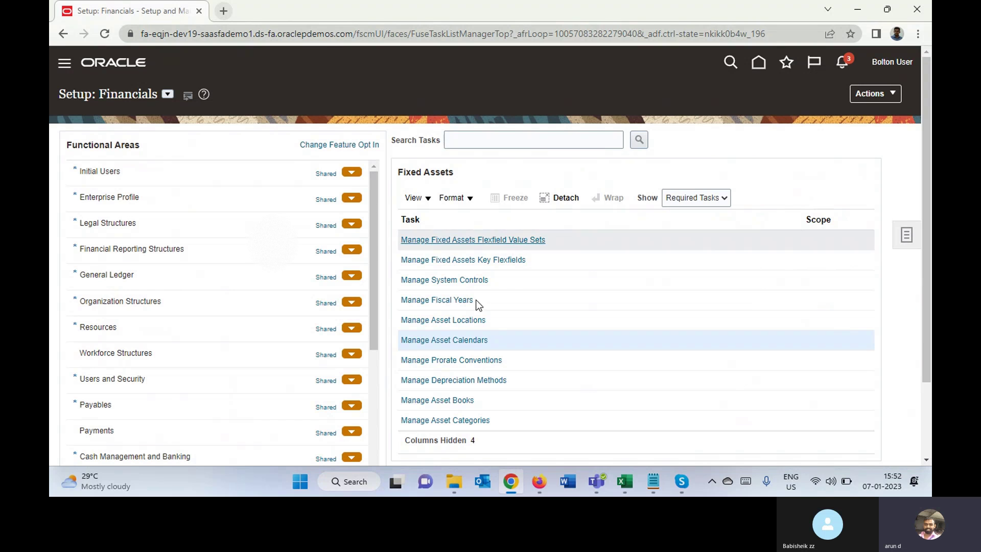
Open Manage Prorate Conventions and examine the prorate dates of the ACCORD EM convention.
{"action": "left_click", "coordinate": [449, 361]}
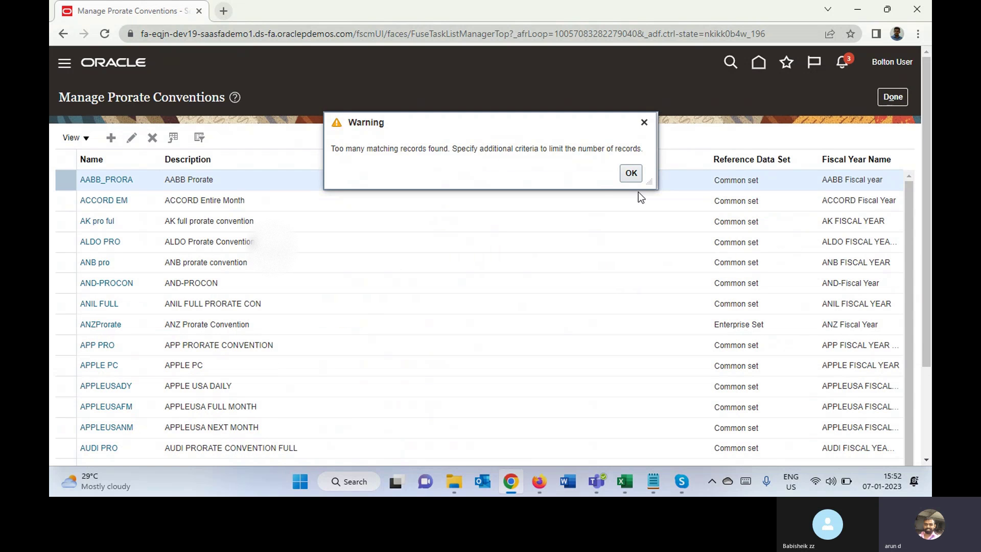
{"action": "left_click", "coordinate": [631, 173]}
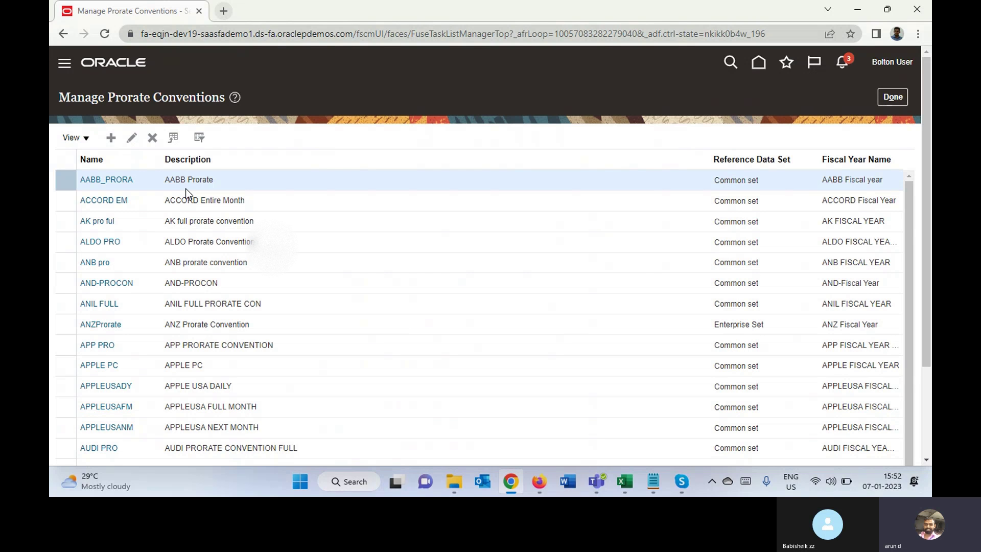
{"action": "left_click", "coordinate": [115, 201]}
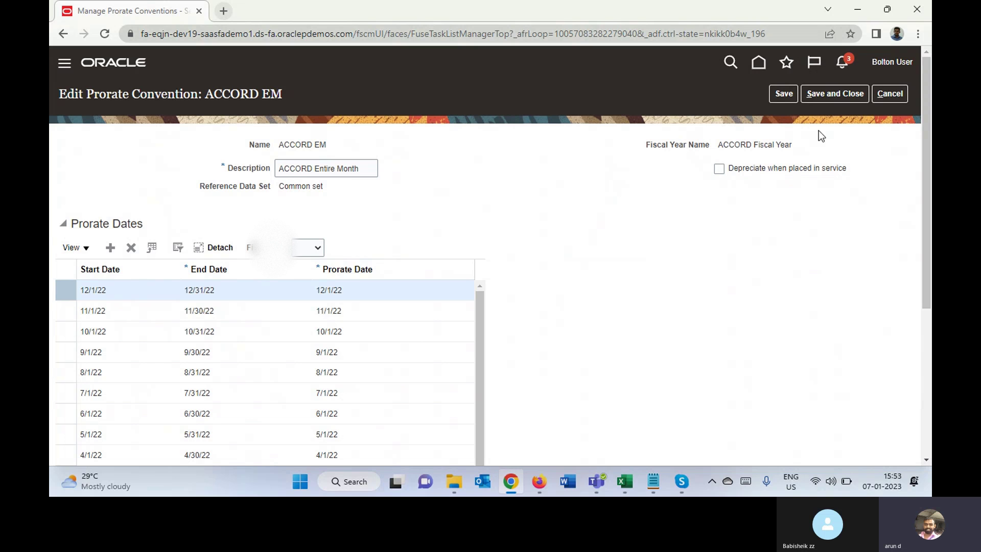
Leave the ACCORD EM prorate convention without saving and return to the Fixed Assets tasks.
{"action": "left_click", "coordinate": [890, 94]}
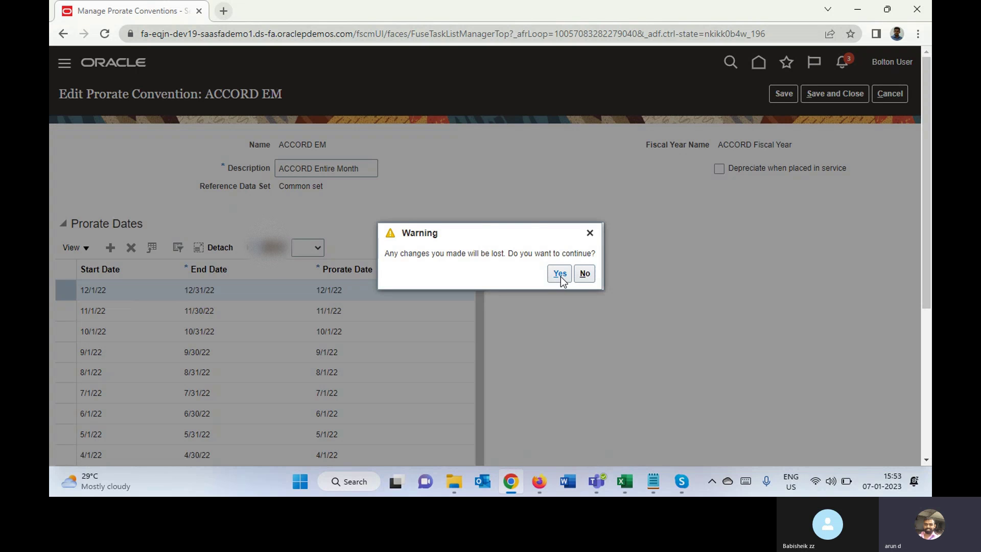
{"action": "left_click", "coordinate": [560, 275]}
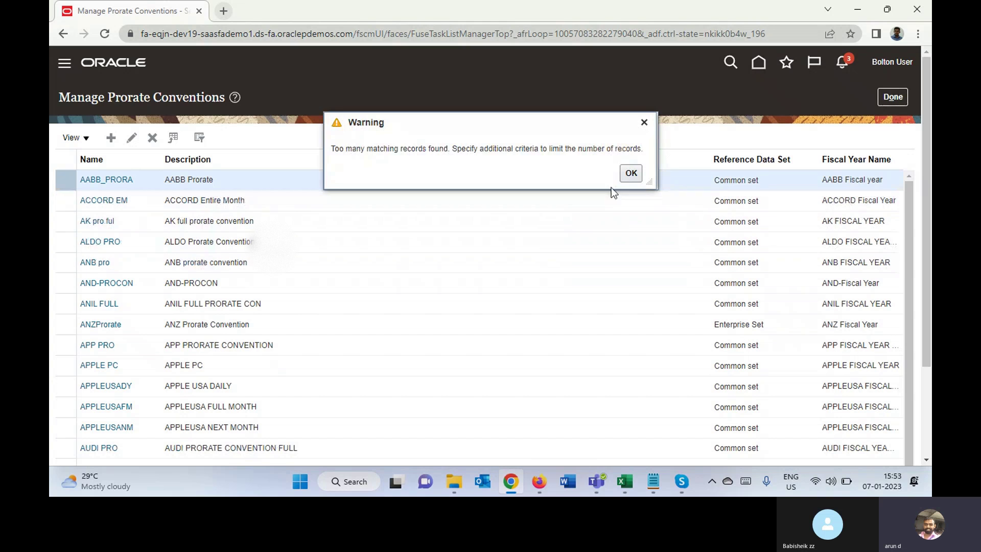
{"action": "left_click", "coordinate": [631, 173]}
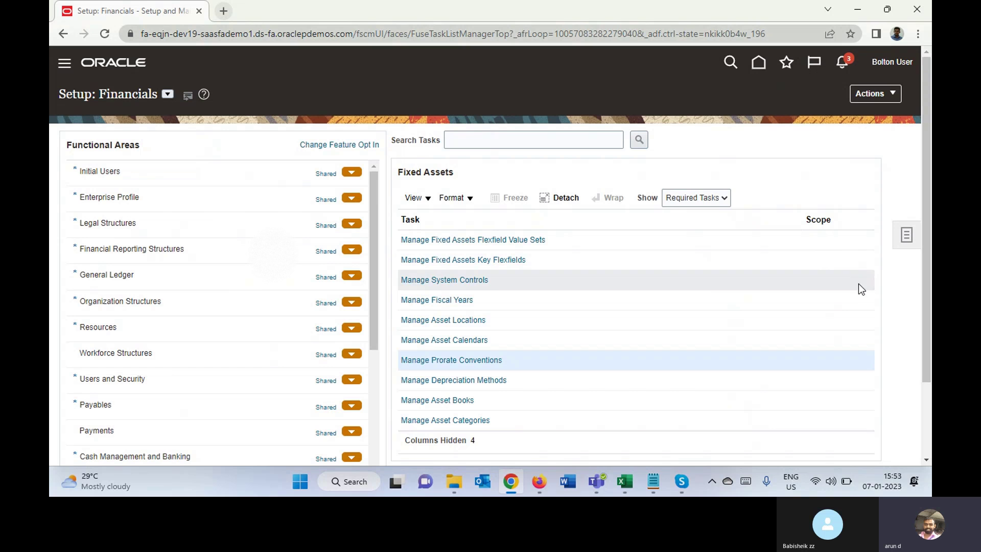
Open Manage Depreciation Methods and search for methods named WDV with the method type Flat.
{"action": "left_click", "coordinate": [926, 460]}
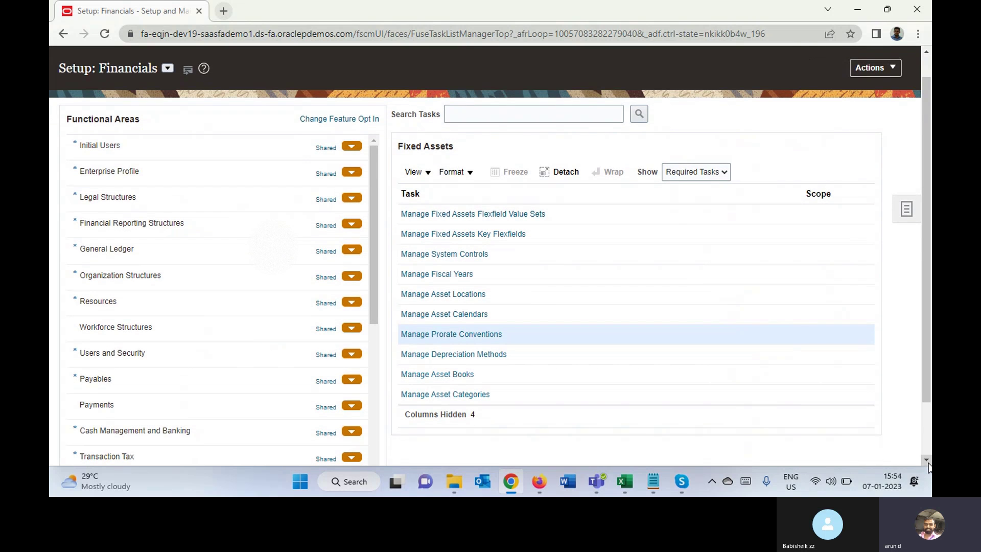
{"action": "left_click", "coordinate": [441, 358]}
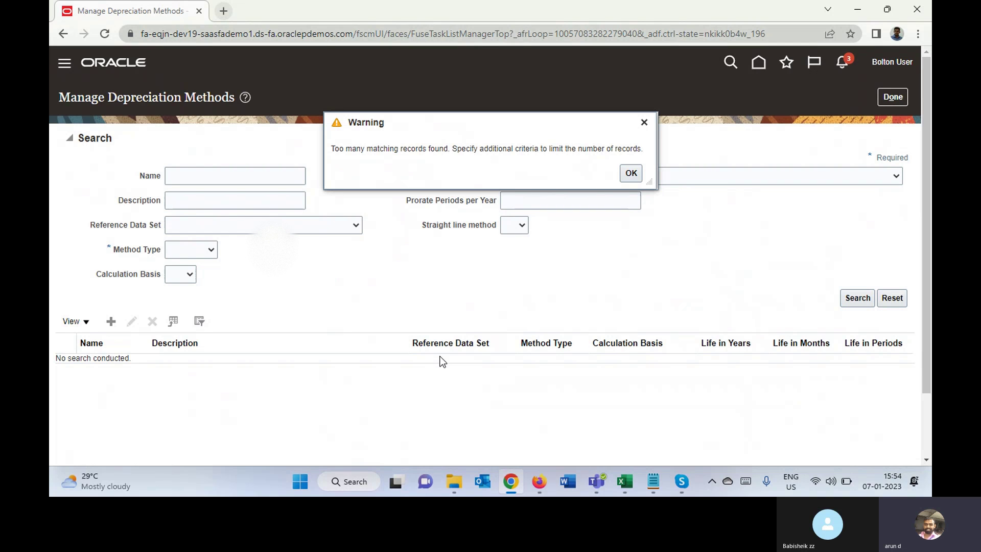
{"action": "left_click", "coordinate": [635, 173]}
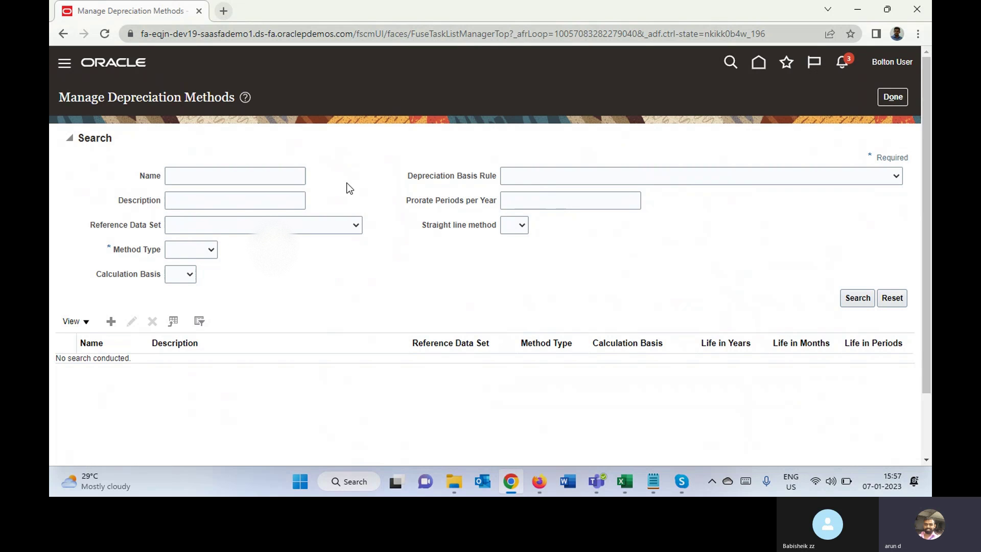
{"action": "left_click", "coordinate": [280, 171]}
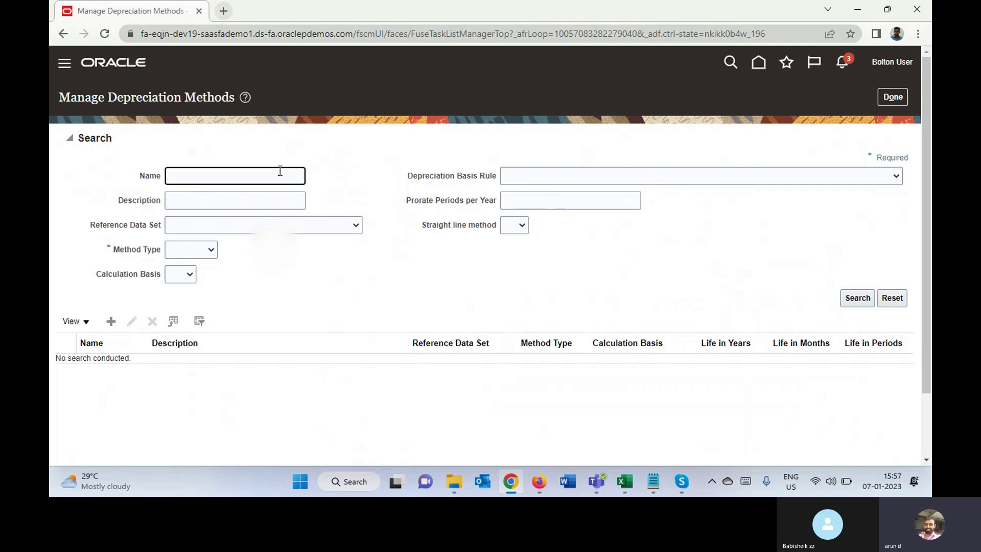
{"action": "type", "text": "WDV"}
{"action": "key", "text": "Return"}
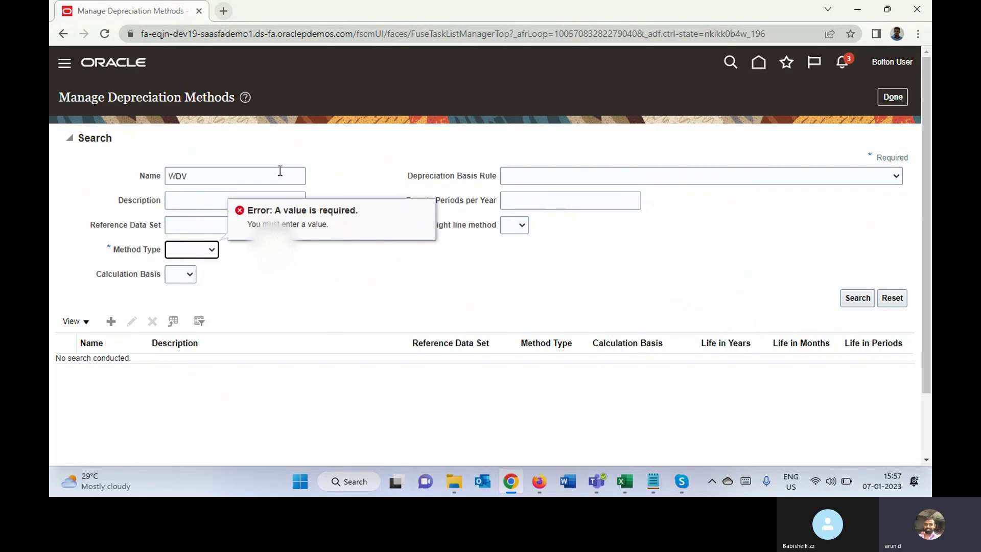
{"action": "left_click", "coordinate": [192, 248]}
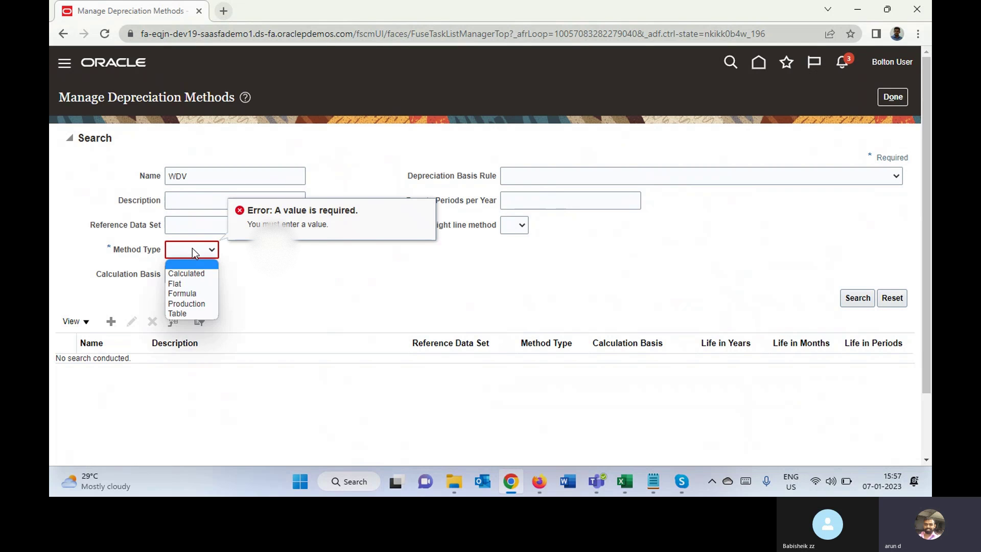
{"action": "left_click", "coordinate": [186, 284]}
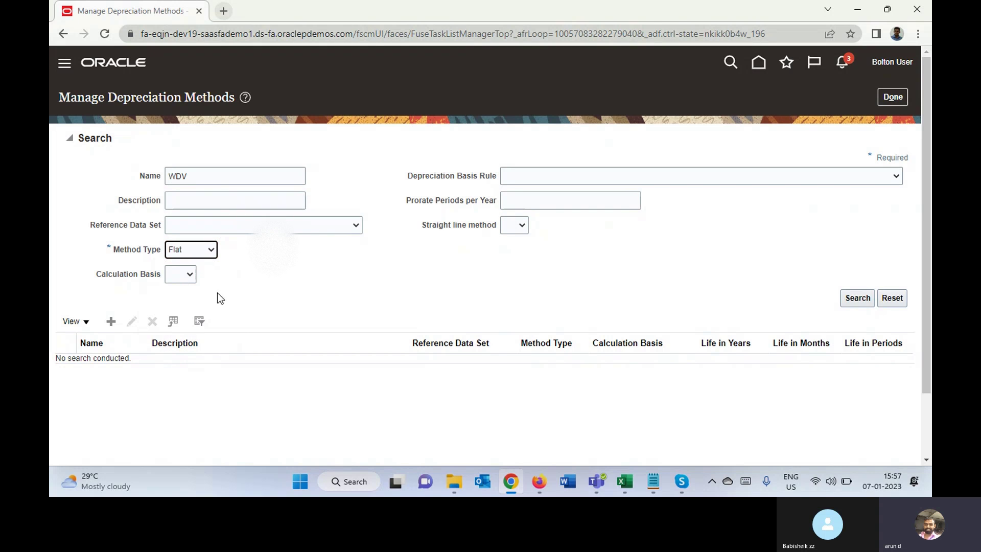
{"action": "left_click", "coordinate": [858, 297]}
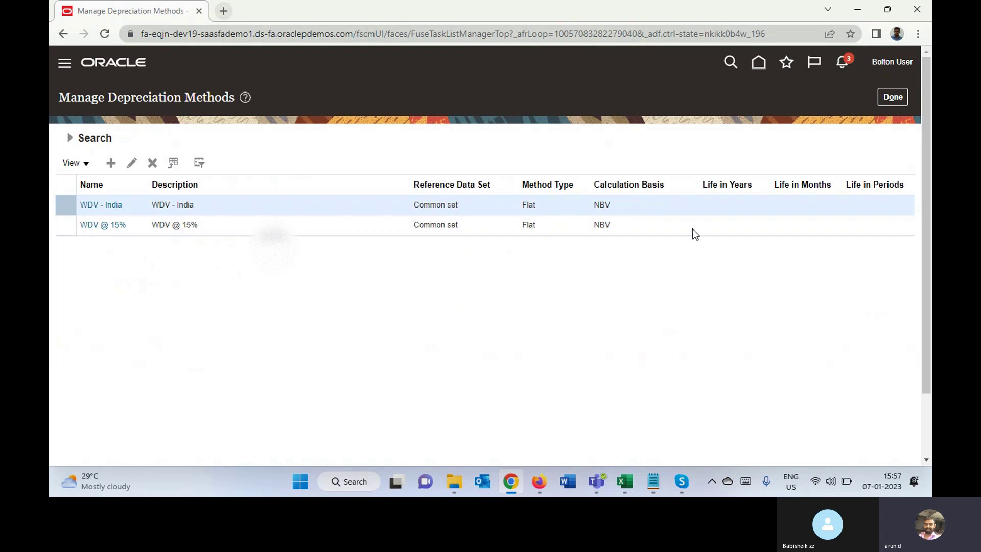
Open the WDV @ 15% depreciation method and examine its name, method type, calculation basis and flat rates.
{"action": "left_click", "coordinate": [91, 224]}
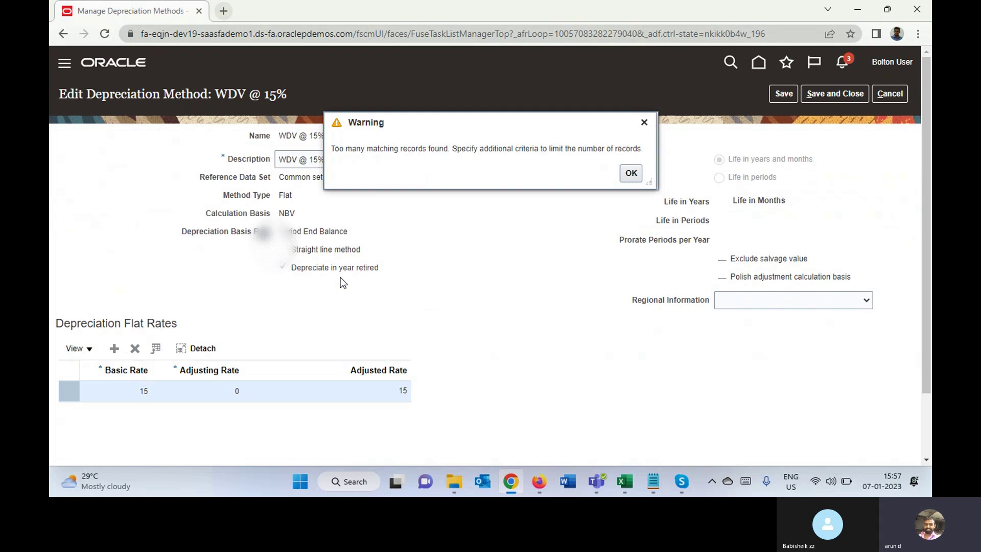
{"action": "left_click", "coordinate": [634, 173]}
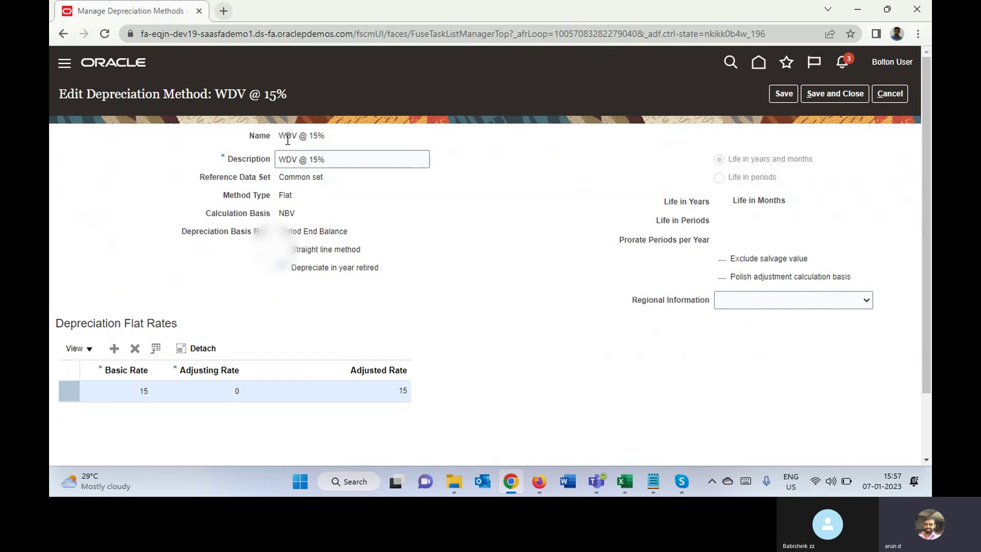
{"action": "left_click_drag", "start_coordinate": [279, 135], "coordinate": [326, 136]}
{"action": "double_click", "coordinate": [286, 195]}
{"action": "left_click", "coordinate": [329, 196]}
{"action": "double_click", "coordinate": [281, 194]}
{"action": "double_click", "coordinate": [285, 214]}
{"action": "double_click", "coordinate": [144, 392]}
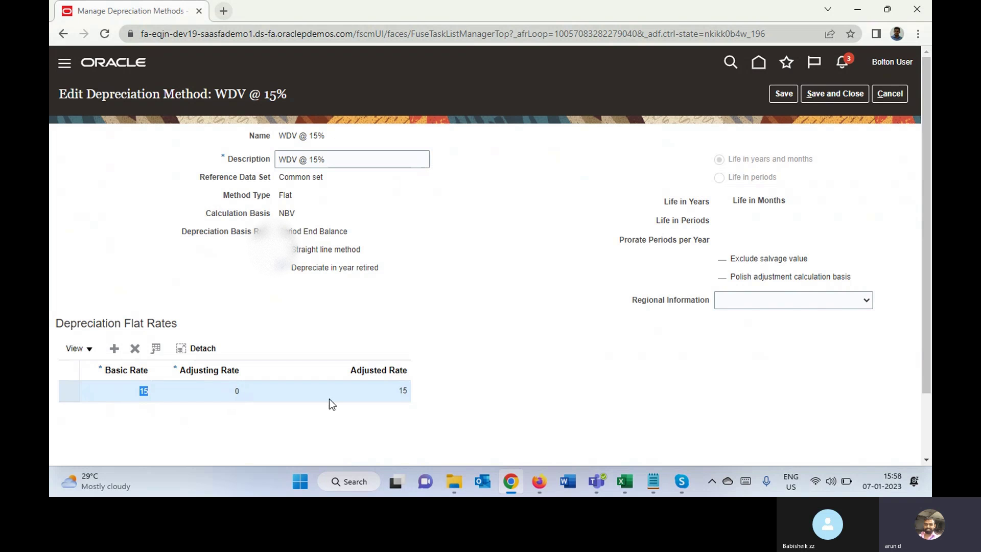
{"action": "double_click", "coordinate": [403, 391]}
{"action": "left_click", "coordinate": [446, 393]}
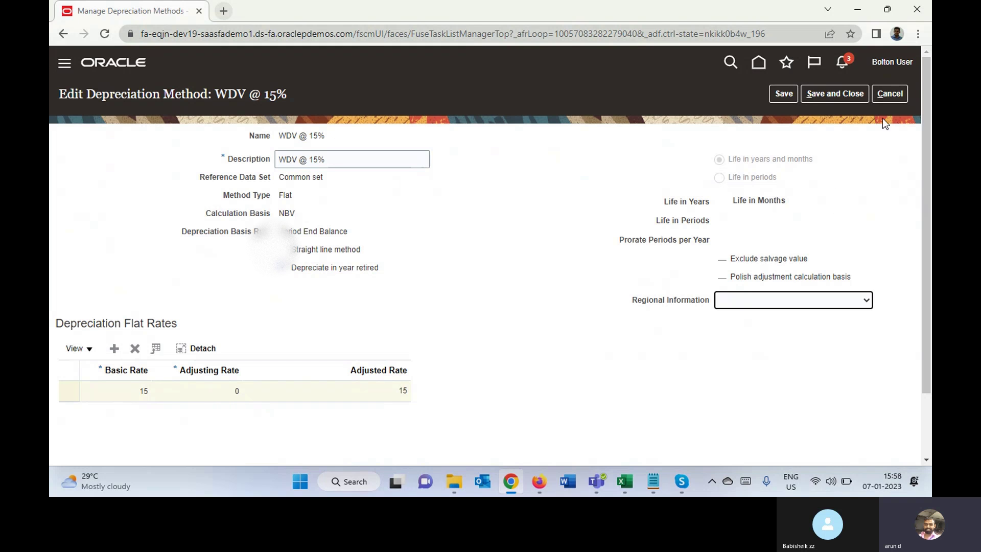
Leave the WDV @ 15% depreciation method without saving and return to the Fixed Assets tasks.
{"action": "left_click", "coordinate": [891, 93]}
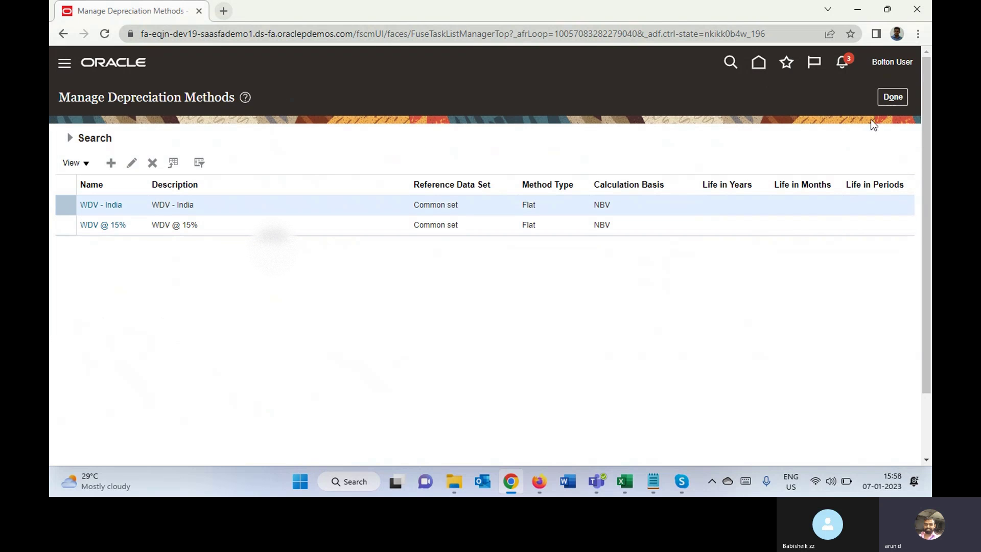
{"action": "left_click", "coordinate": [893, 98]}
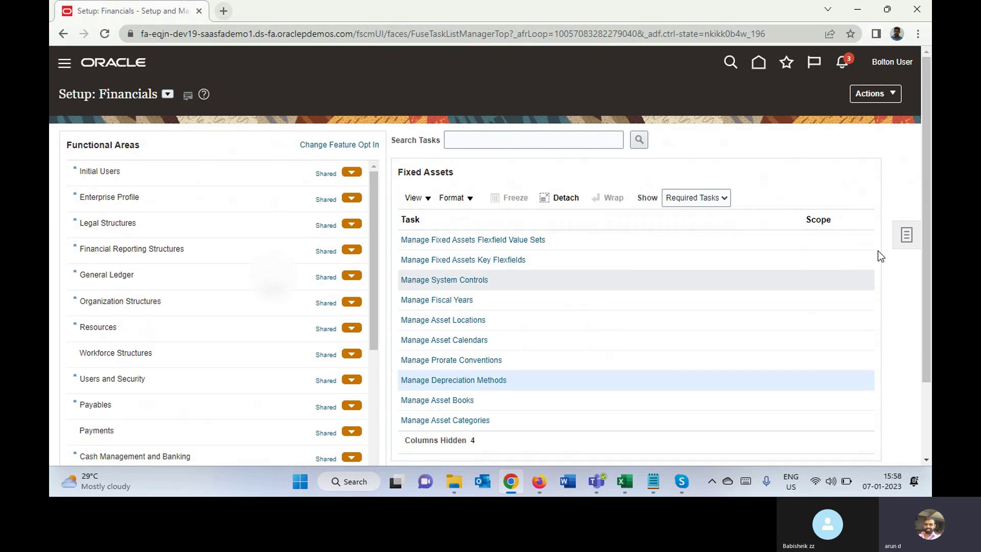
{"action": "scroll", "coordinate": [928, 193], "scroll_direction": "down", "scroll_amount": 1}
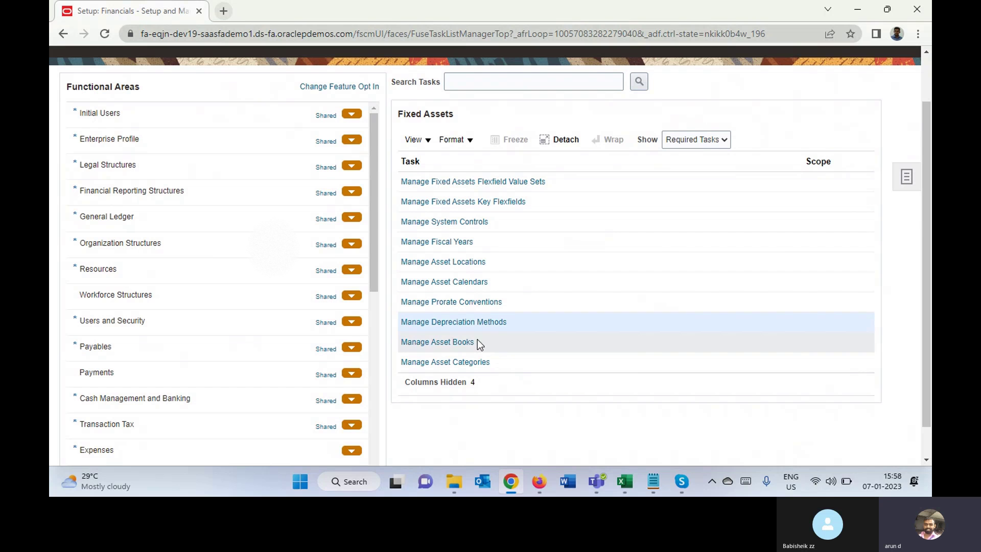
Open Manage Asset Books, search with AABB ASSET BOOK as the associated corporate book, and open that book for editing.
{"action": "left_click", "coordinate": [445, 340]}
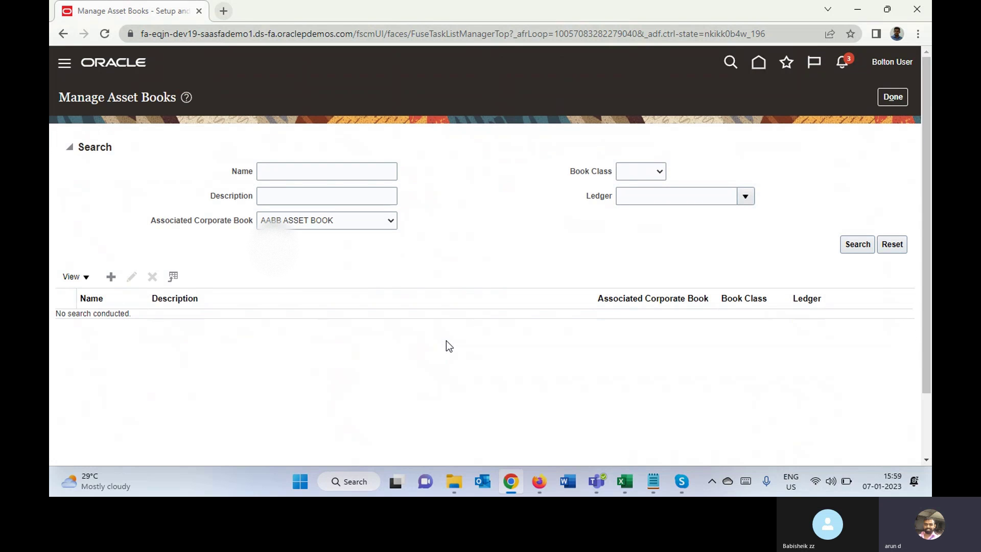
{"action": "left_click", "coordinate": [856, 245]}
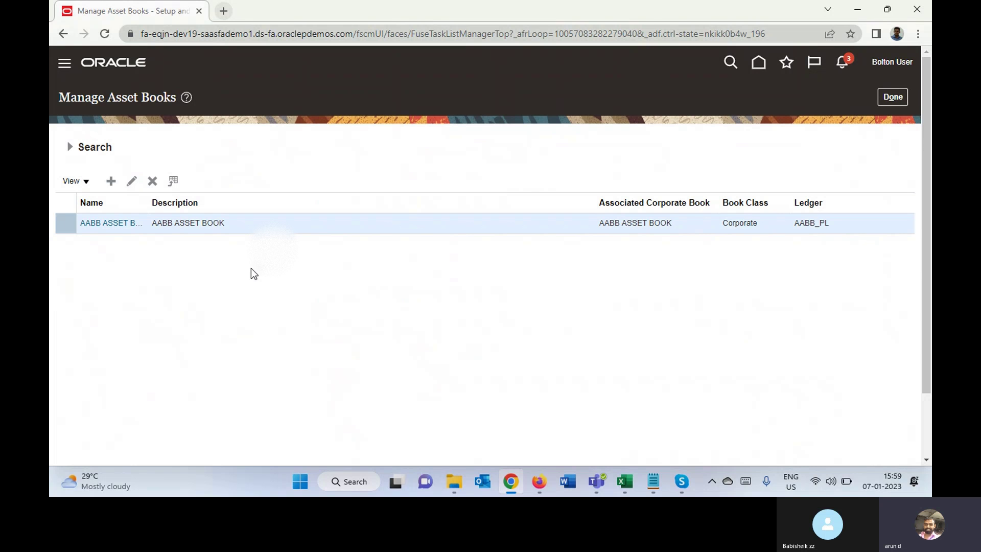
{"action": "left_click", "coordinate": [131, 180]}
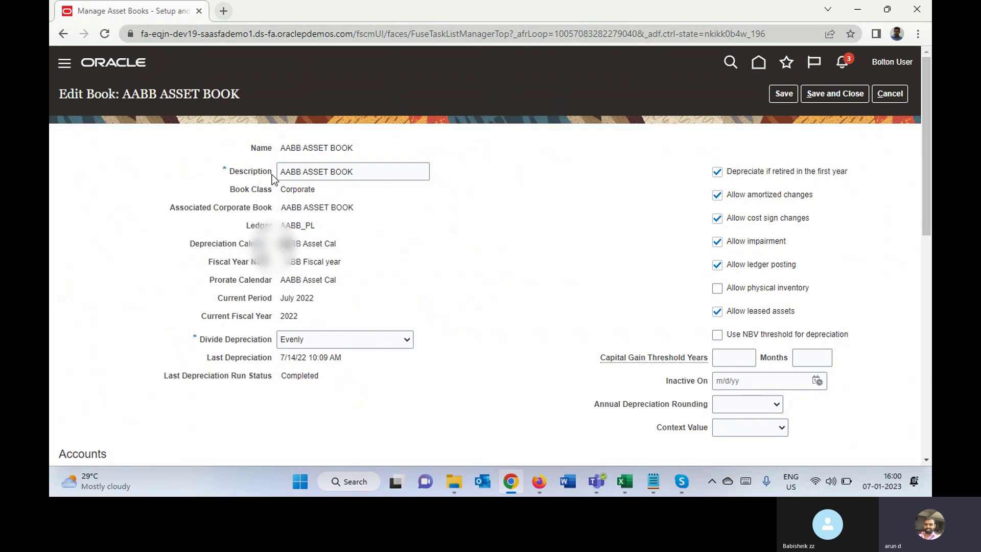
Examine the asset book's name, description, book class and associated corporate book.
{"action": "triple_click", "coordinate": [289, 147]}
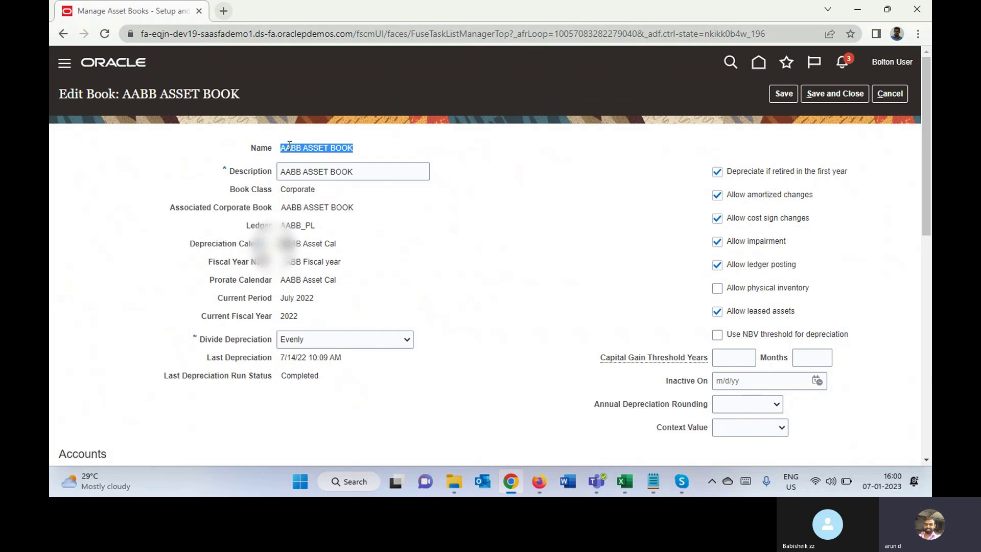
{"action": "double_click", "coordinate": [246, 192]}
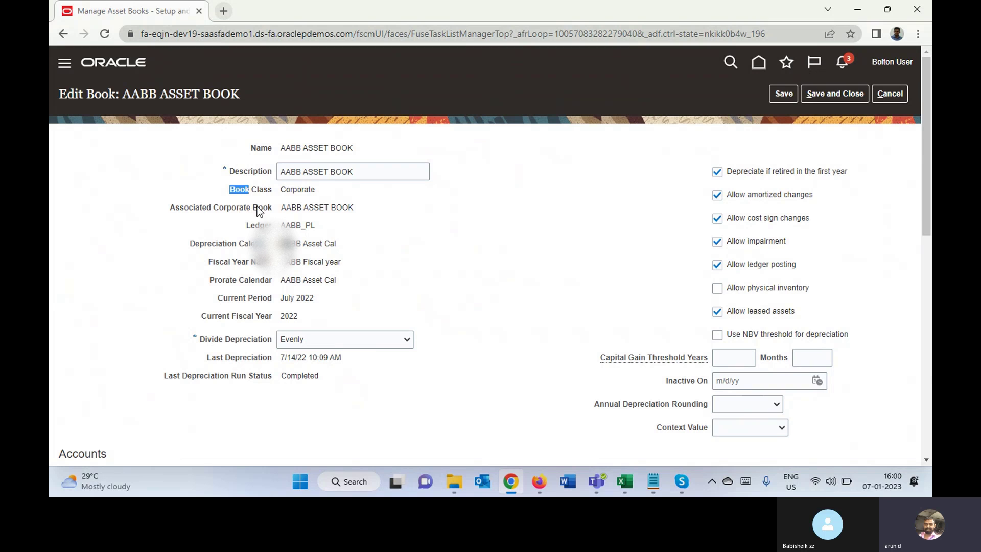
{"action": "left_click", "coordinate": [296, 191]}
{"action": "double_click", "coordinate": [296, 190]}
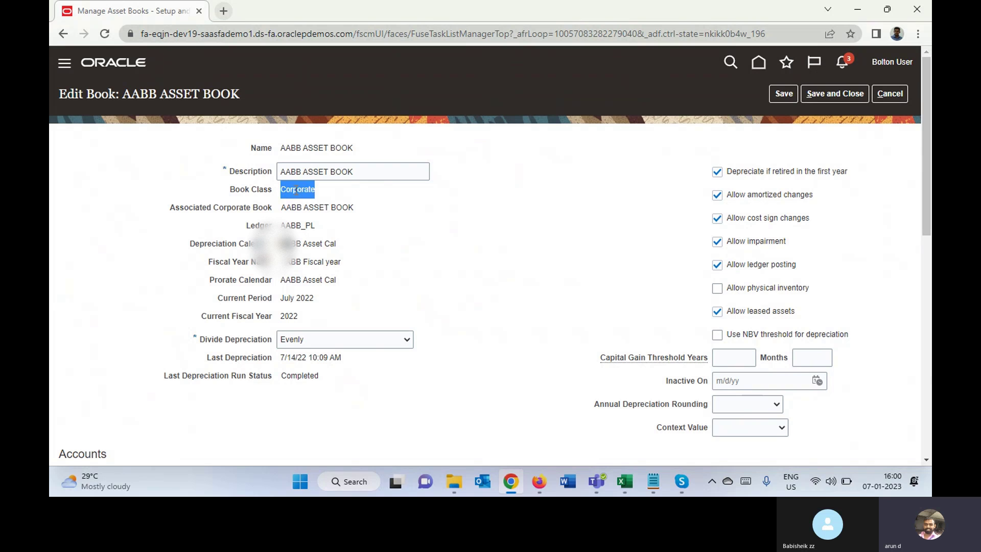
{"action": "triple_click", "coordinate": [292, 209]}
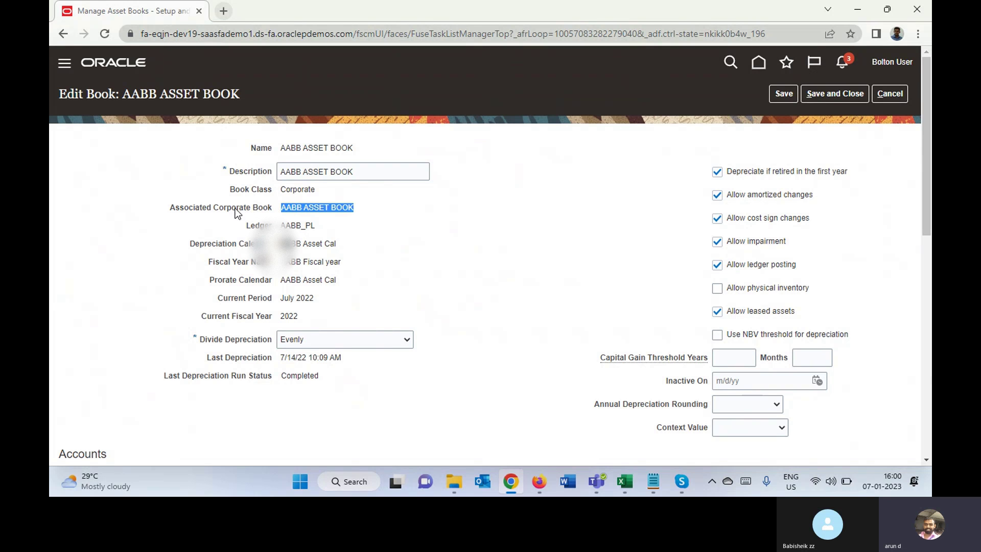
{"action": "triple_click", "coordinate": [291, 174]}
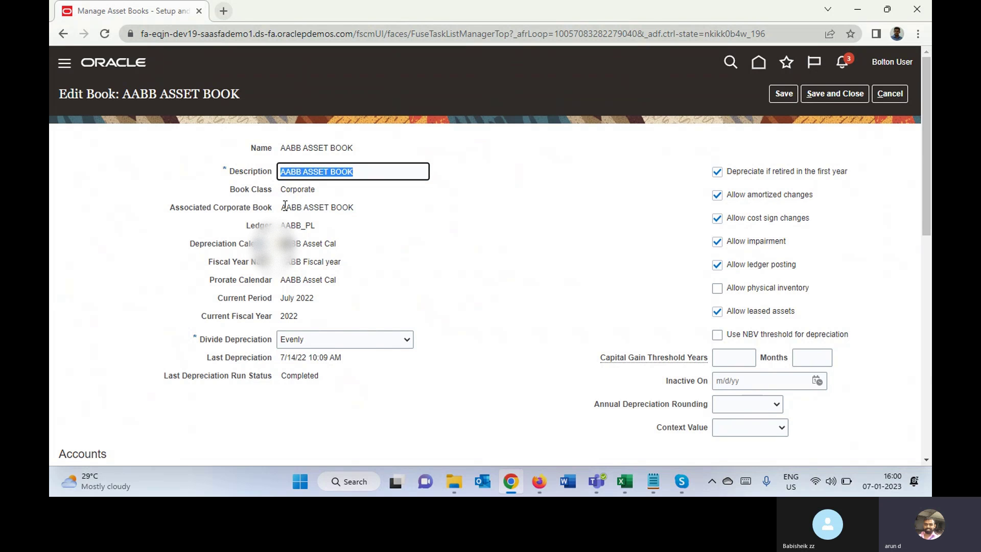
{"action": "left_click_drag", "start_coordinate": [281, 210], "coordinate": [354, 209]}
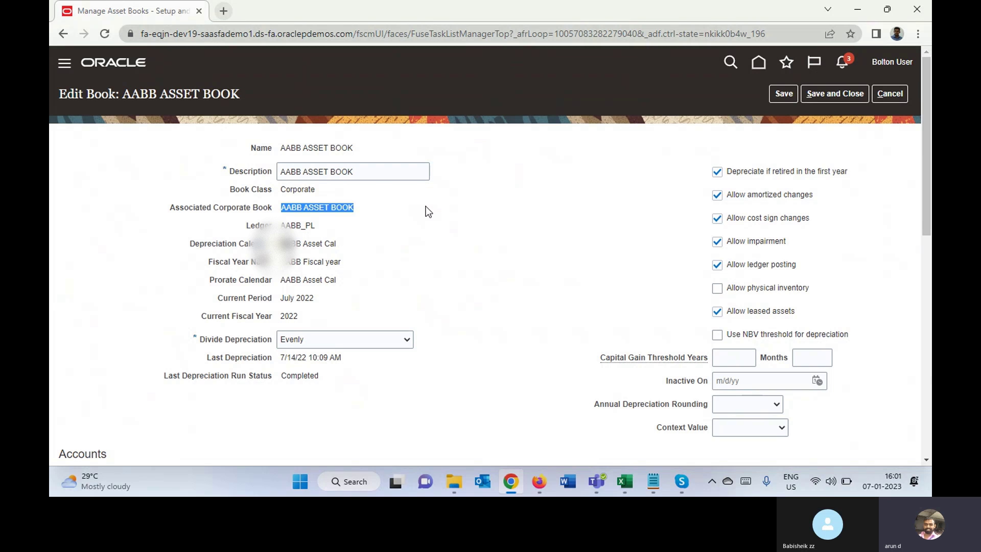
Examine the book's ledger, prorate calendar, current period, Divide Depreciation options and last depreciation run status.
{"action": "double_click", "coordinate": [289, 226]}
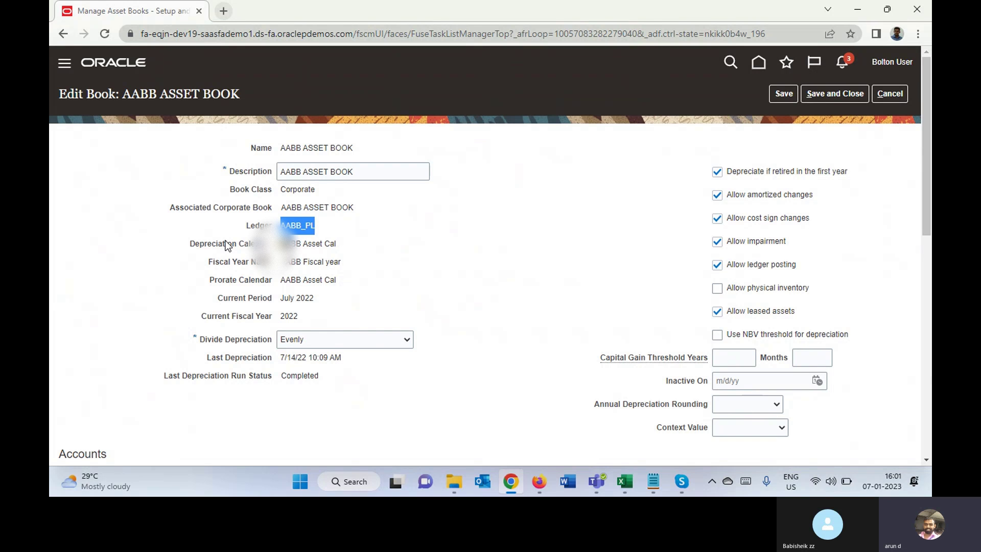
{"action": "double_click", "coordinate": [312, 279]}
{"action": "triple_click", "coordinate": [312, 279]}
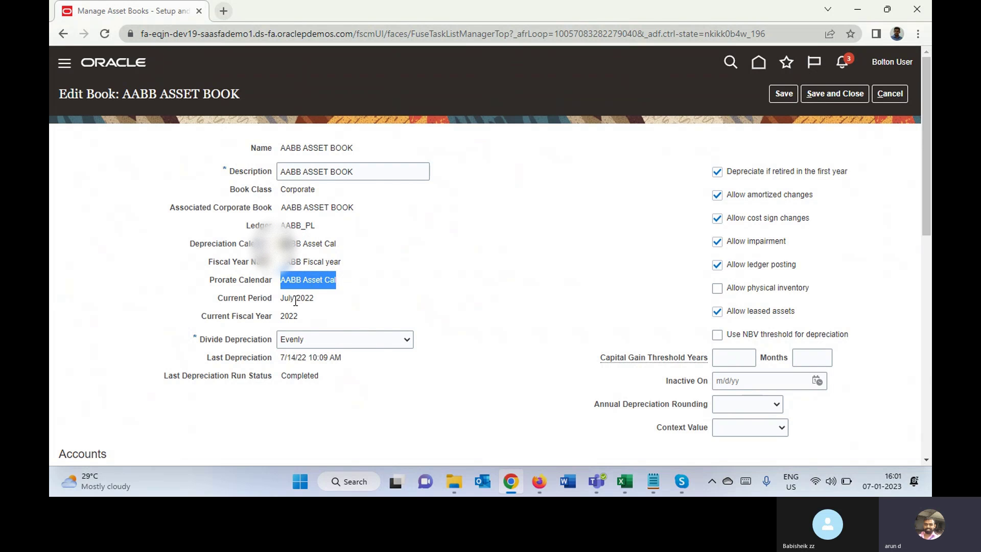
{"action": "left_click", "coordinate": [296, 300]}
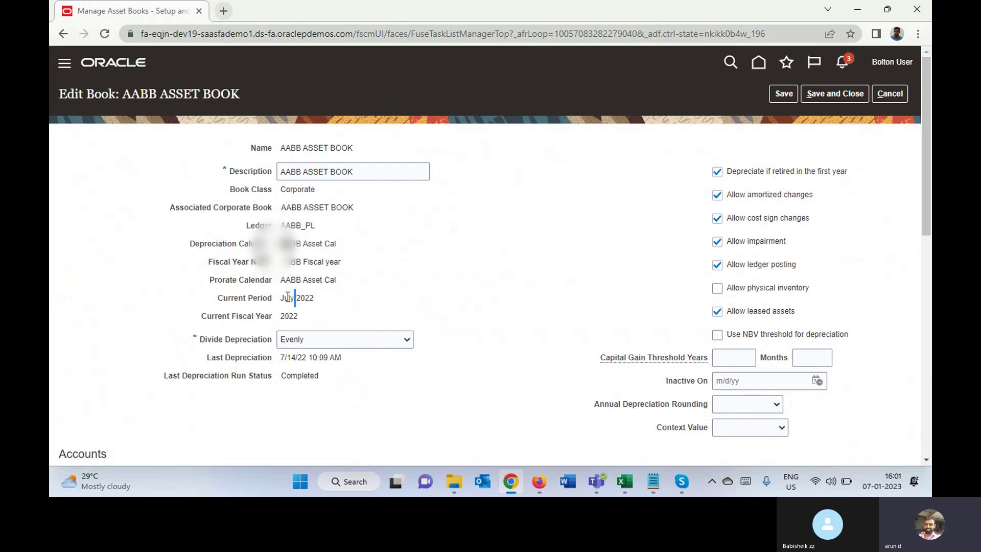
{"action": "triple_click", "coordinate": [289, 297]}
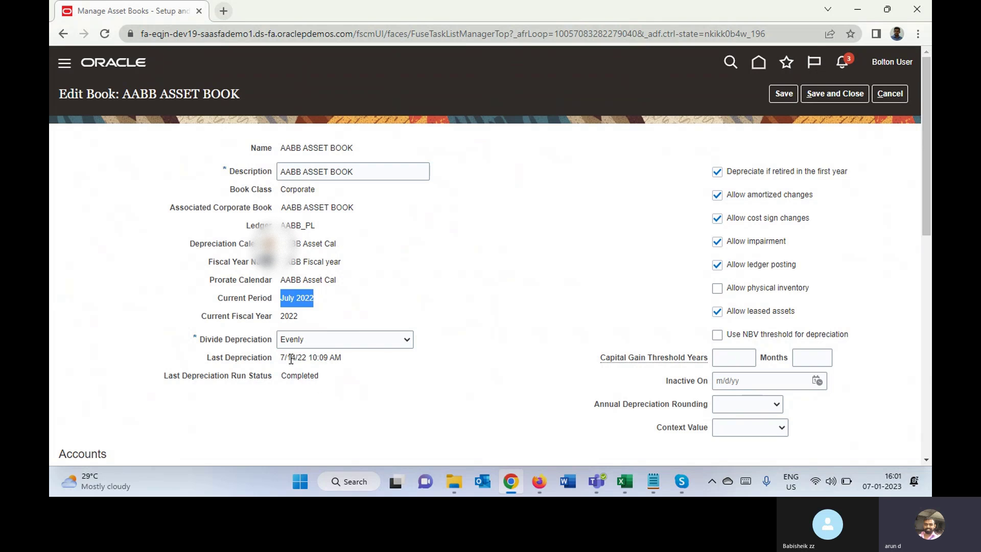
{"action": "left_click", "coordinate": [318, 345]}
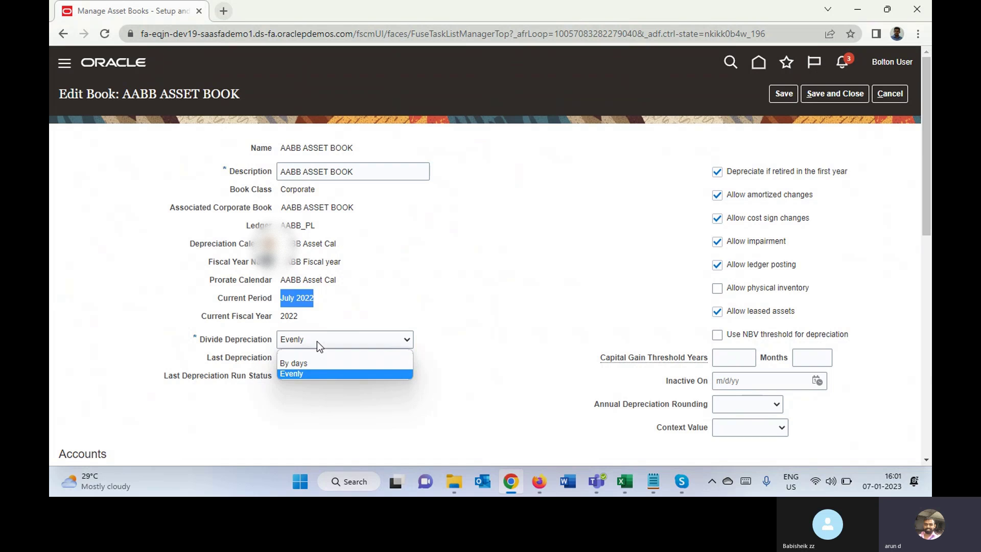
{"action": "left_click", "coordinate": [435, 305]}
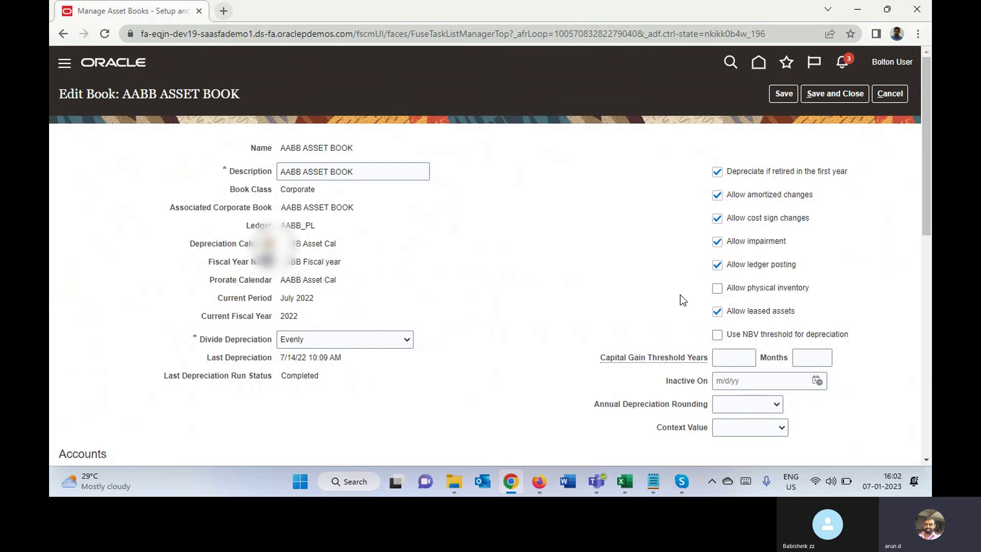
{"action": "double_click", "coordinate": [299, 375]}
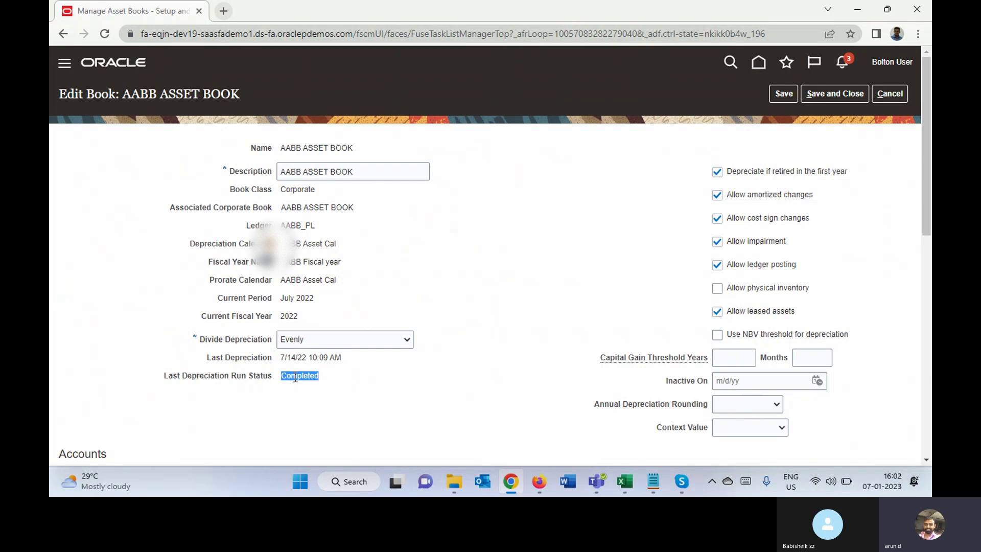
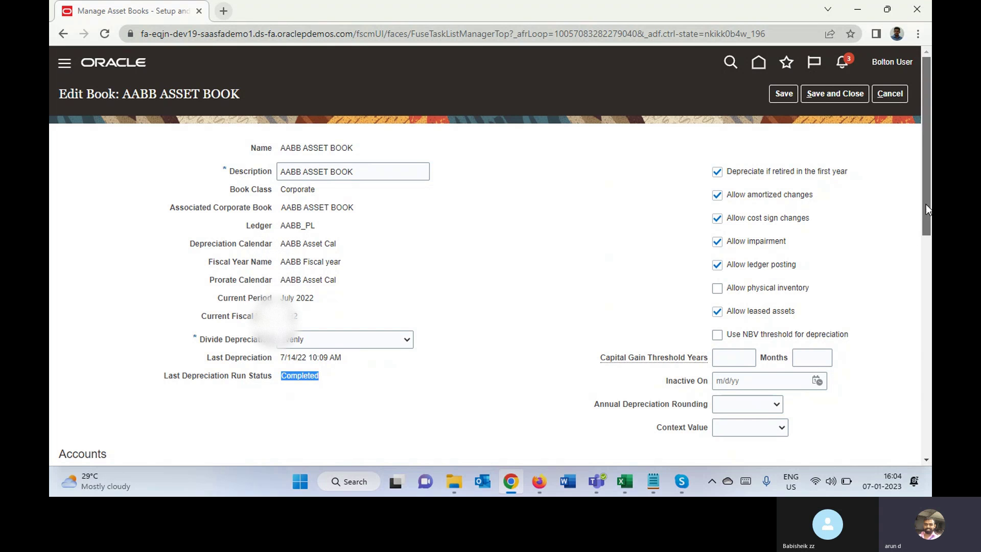
Review the Annual Depreciation Rounding options, the Account Defaults and the Net Book Value Retired Gain account of the book.
{"action": "left_click_drag", "start_coordinate": [926, 204], "coordinate": [929, 326]}
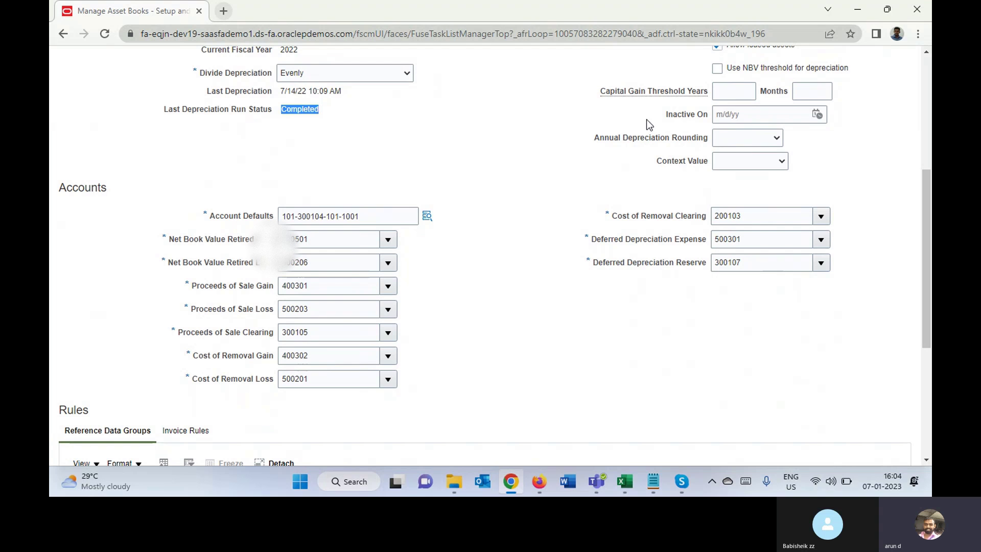
{"action": "left_click", "coordinate": [726, 139]}
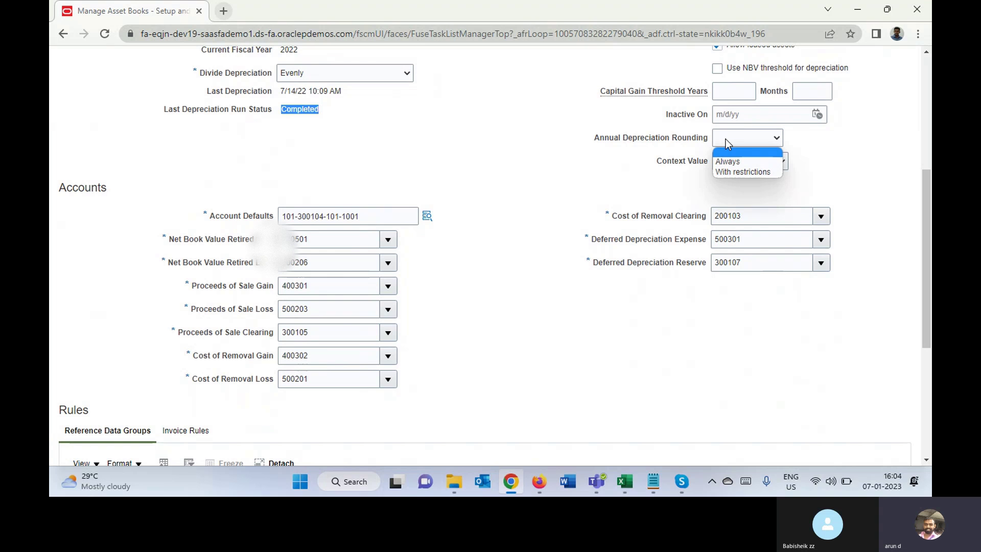
{"action": "left_click", "coordinate": [573, 162]}
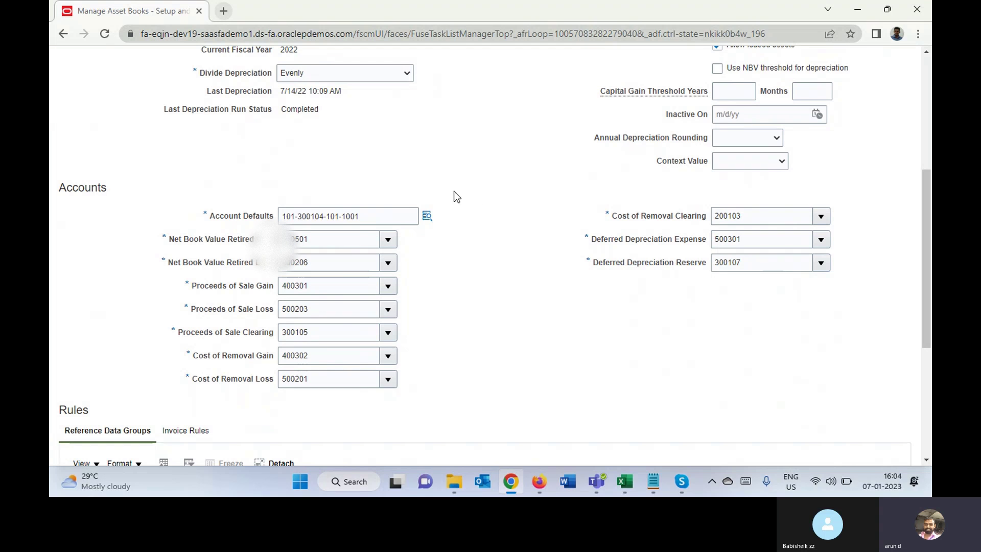
{"action": "triple_click", "coordinate": [217, 217]}
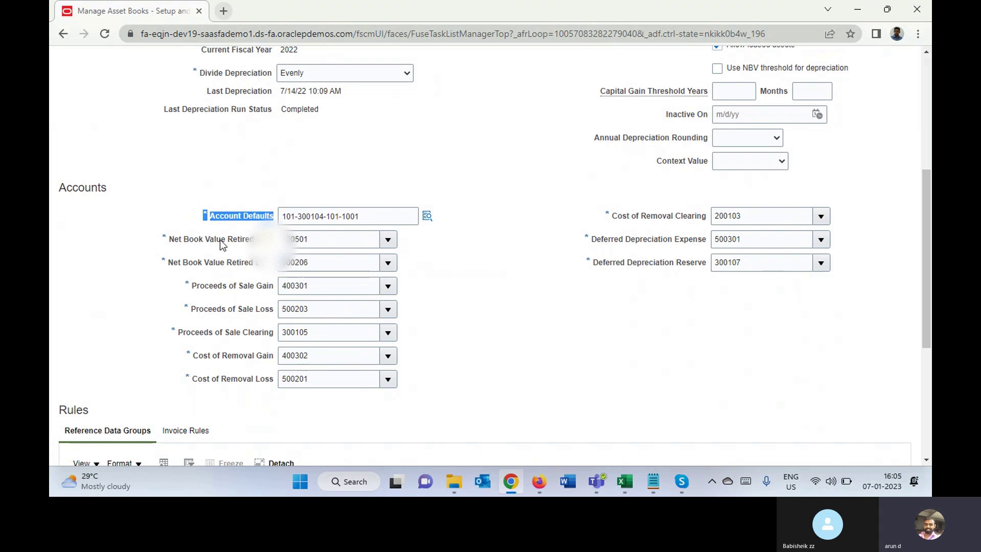
{"action": "triple_click", "coordinate": [190, 241]}
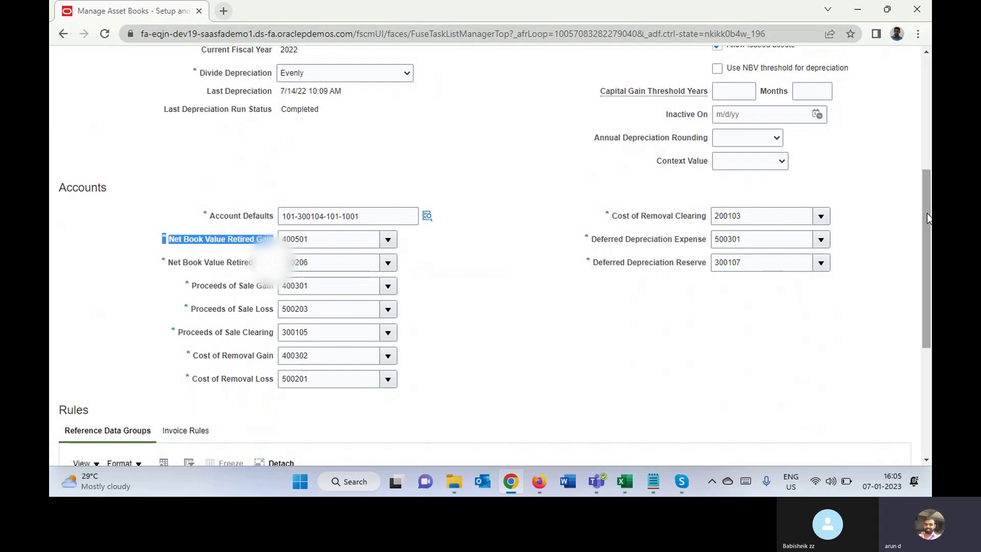
Review the book's rules, covering the reference data groups and the invoice rules.
{"action": "left_click_drag", "start_coordinate": [927, 218], "coordinate": [928, 325]}
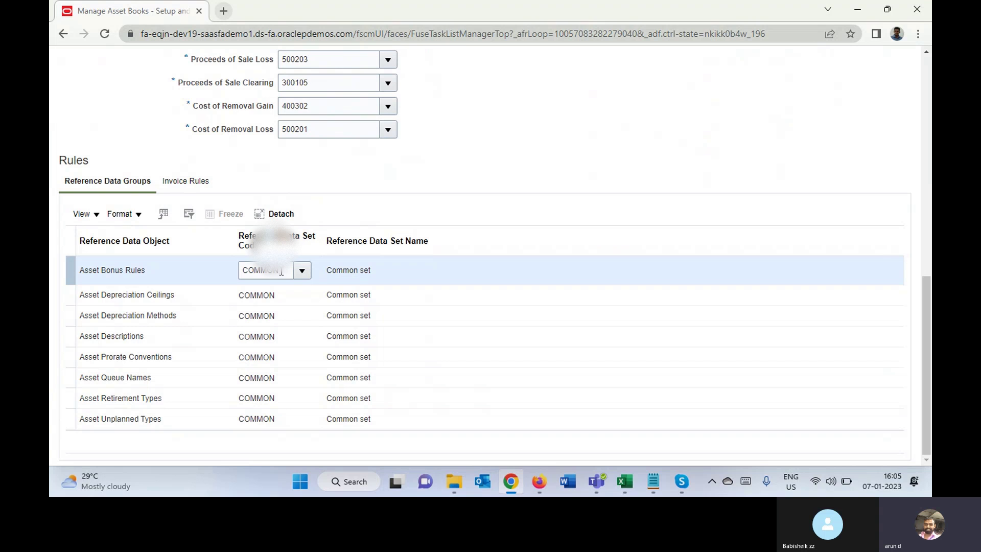
{"action": "left_click", "coordinate": [187, 182]}
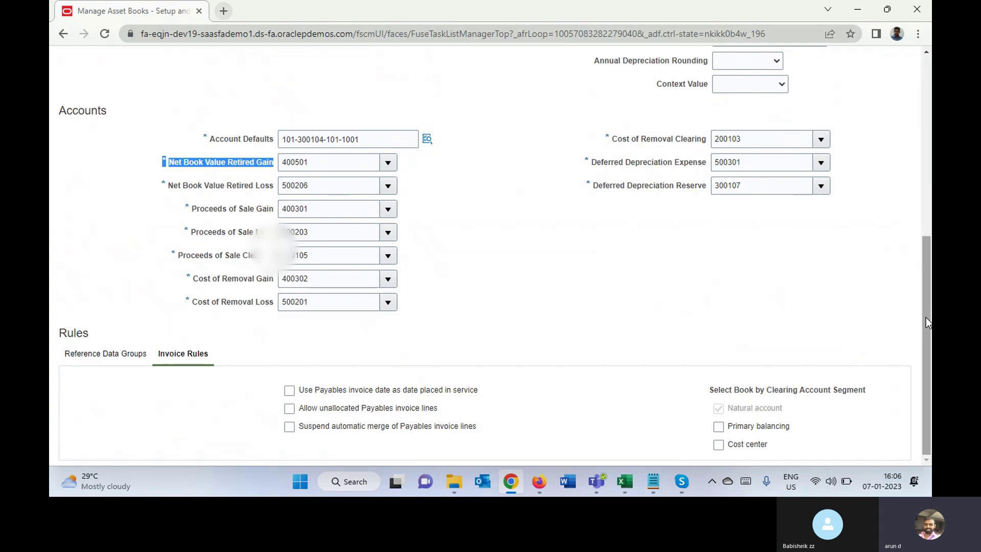
{"action": "left_click_drag", "start_coordinate": [926, 317], "coordinate": [918, 125]}
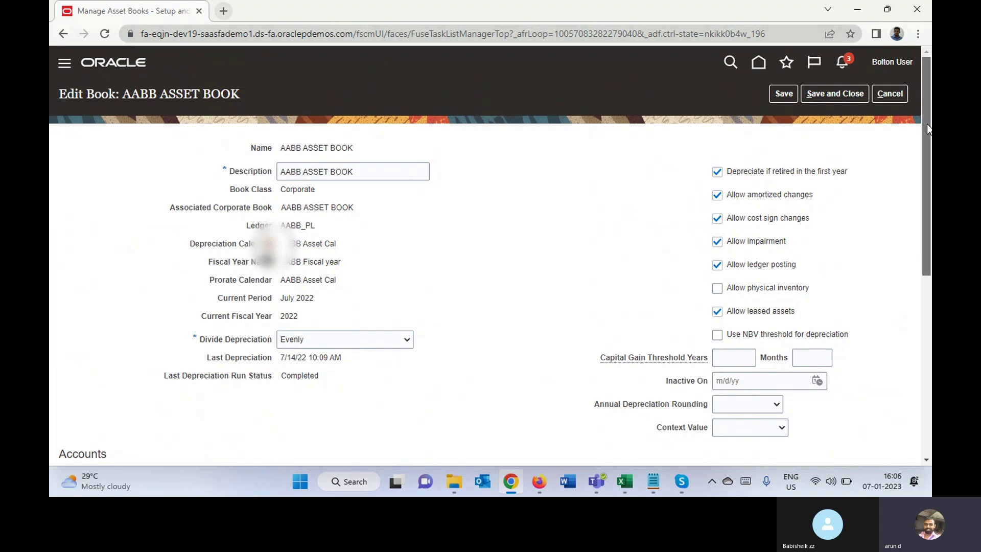
{"action": "left_click_drag", "start_coordinate": [927, 123], "coordinate": [927, 304]}
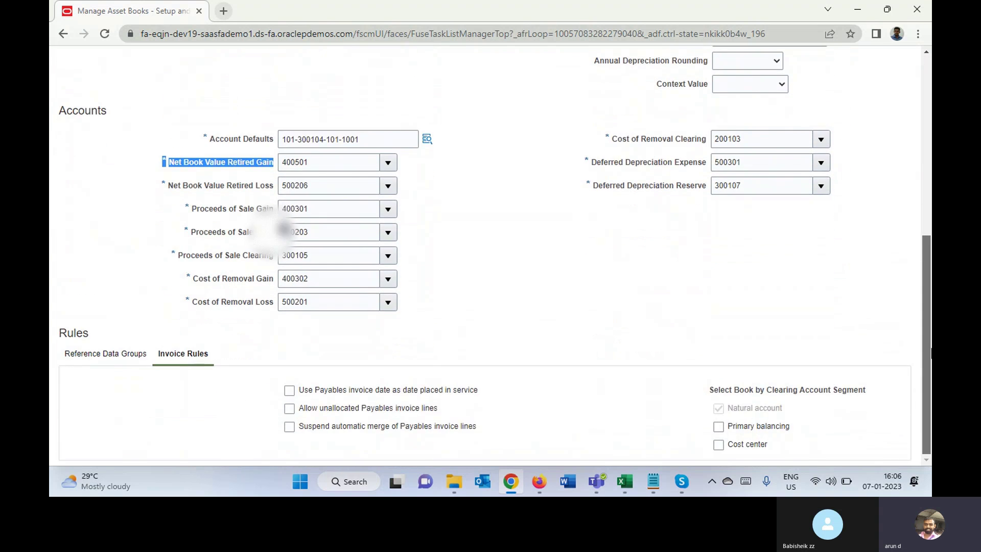
{"action": "scroll", "coordinate": [904, 279], "scroll_direction": "up", "scroll_amount": 6}
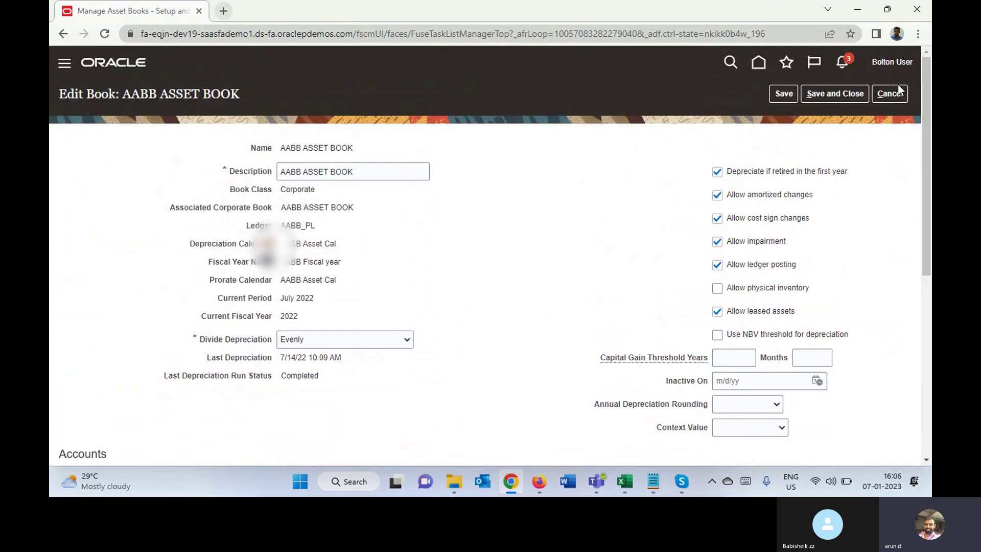
Recheck the book class and associated corporate book, leave AABB ASSET BOOK without saving, and return to the Fixed Assets tasks.
{"action": "double_click", "coordinate": [295, 189]}
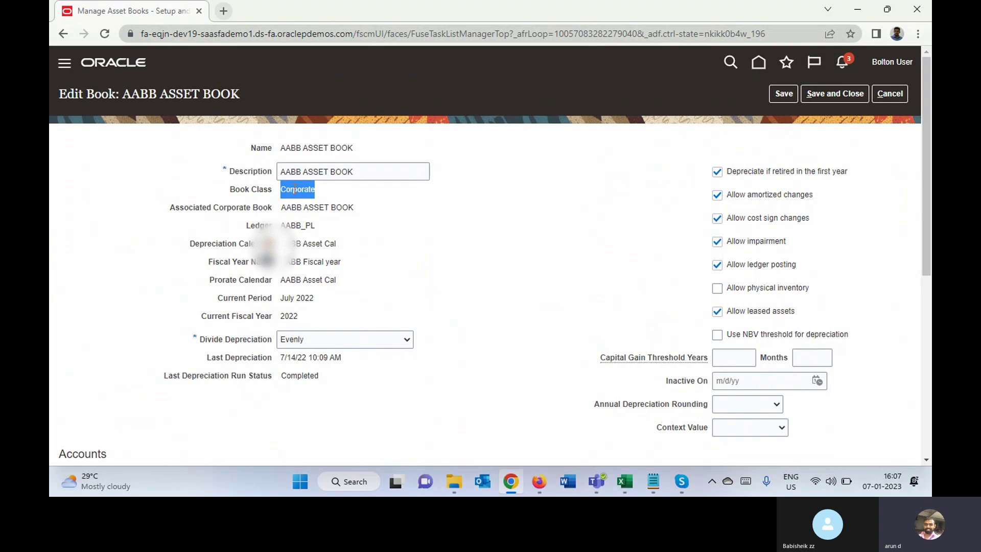
{"action": "left_click", "coordinate": [301, 208]}
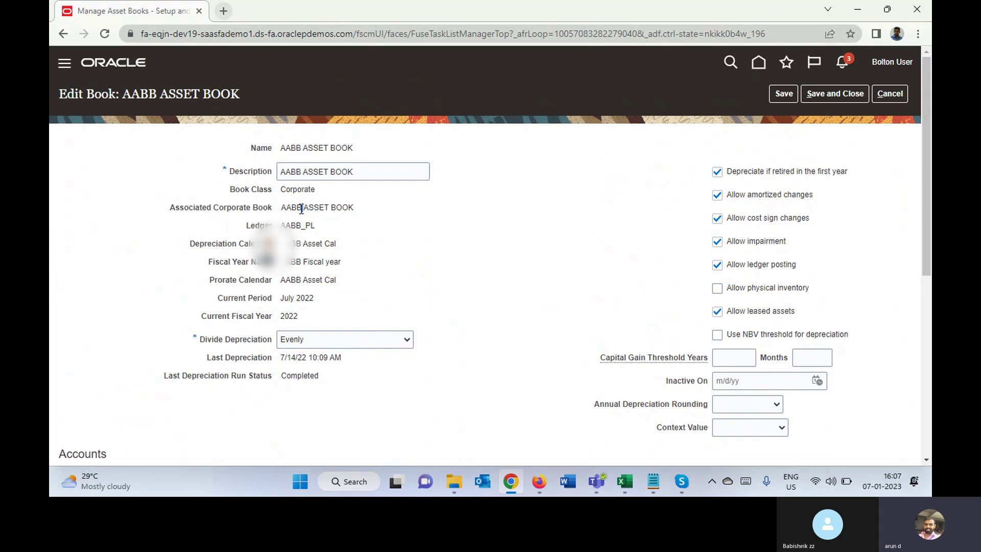
{"action": "triple_click", "coordinate": [301, 209]}
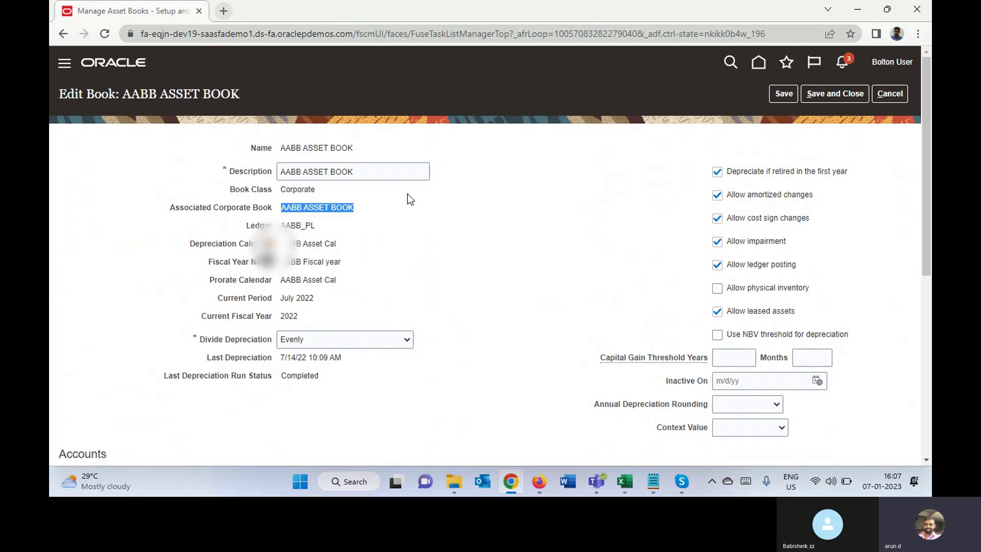
{"action": "left_click", "coordinate": [894, 96]}
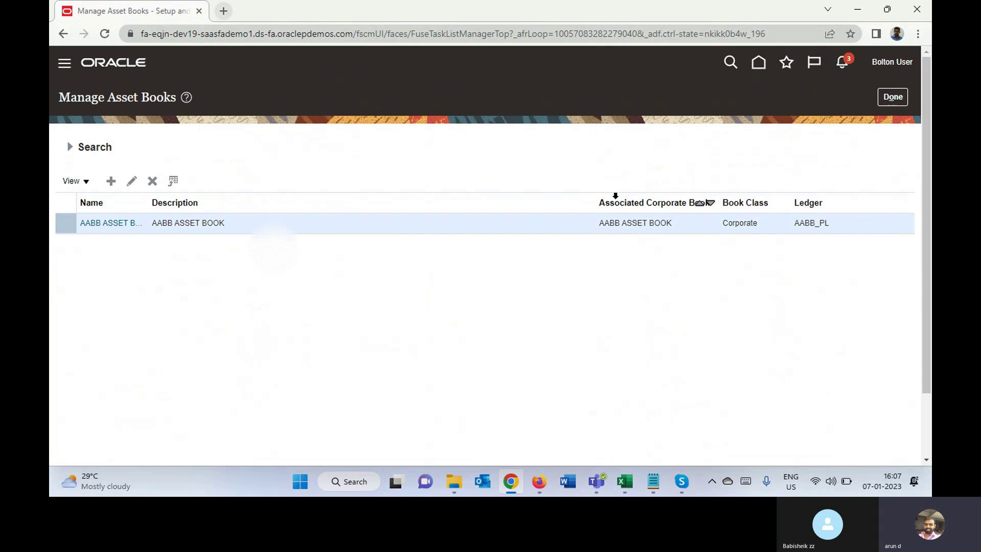
{"action": "left_click", "coordinate": [892, 97]}
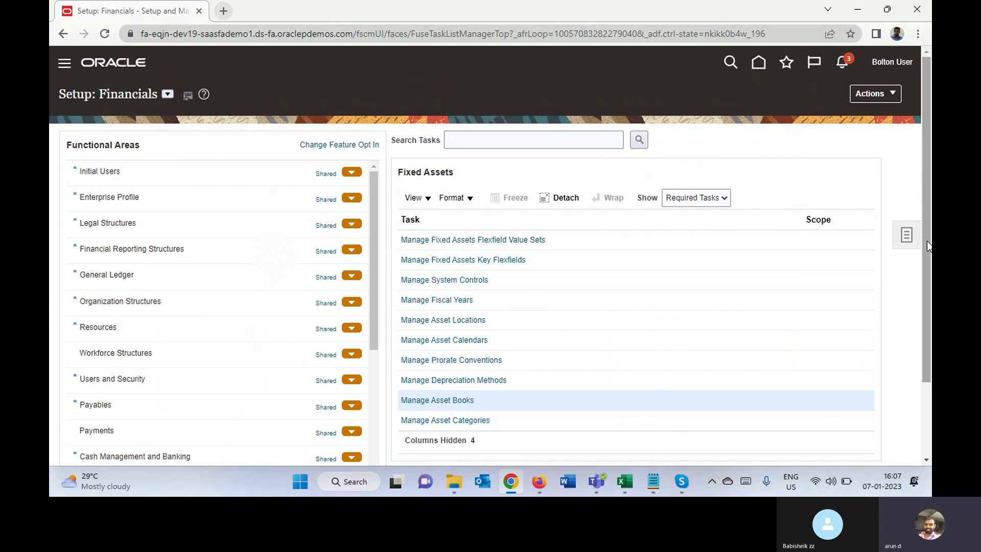
Open Manage Asset Categories and open the VEHICLE-STANDARD category for editing.
{"action": "left_click_drag", "start_coordinate": [926, 240], "coordinate": [928, 358]}
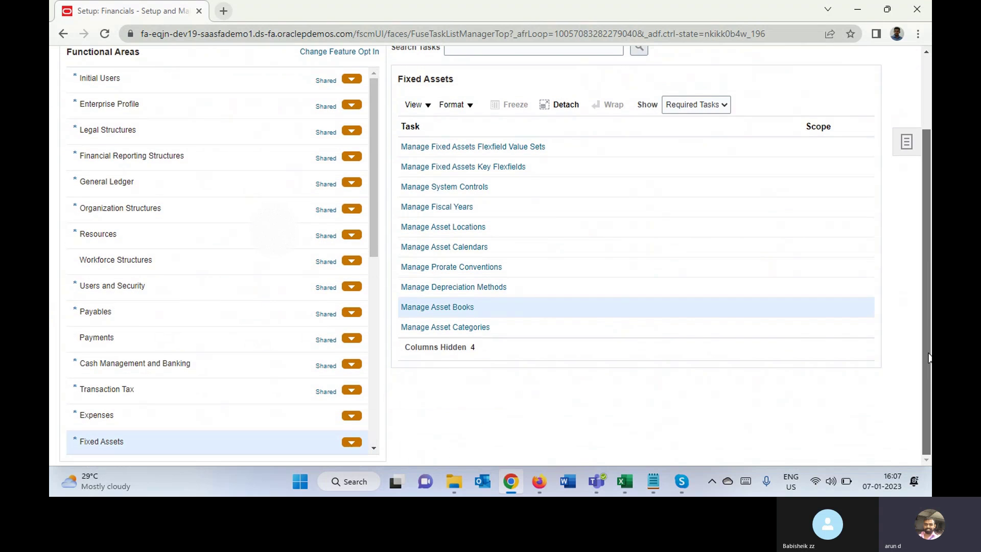
{"action": "left_click", "coordinate": [444, 329]}
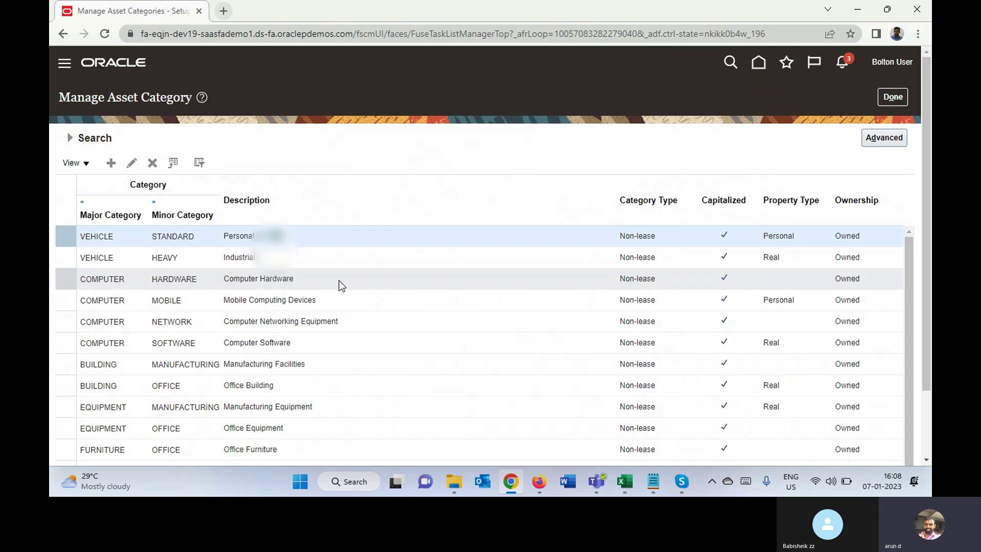
{"action": "left_click", "coordinate": [131, 164]}
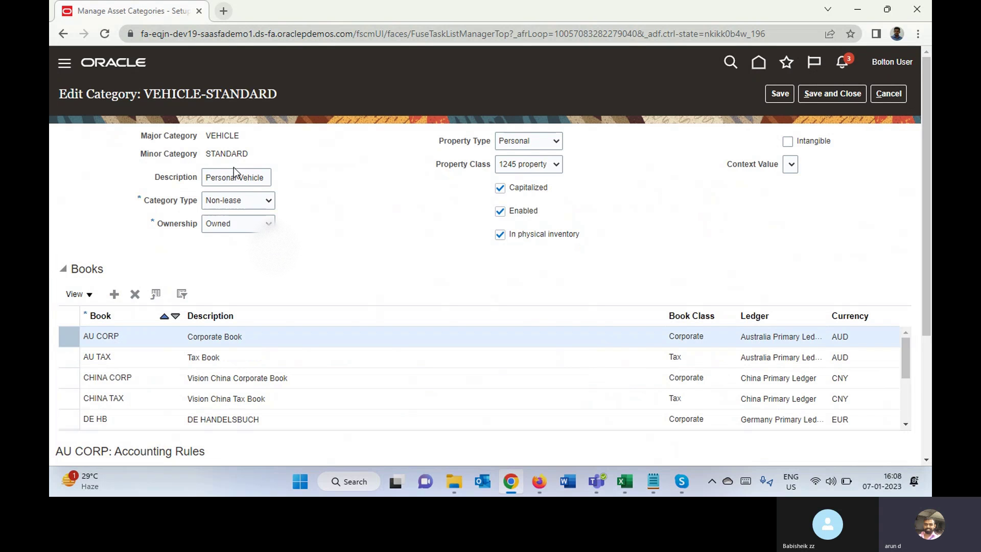
Review the category's major and minor segments and the available Category Type and Ownership options.
{"action": "double_click", "coordinate": [219, 136]}
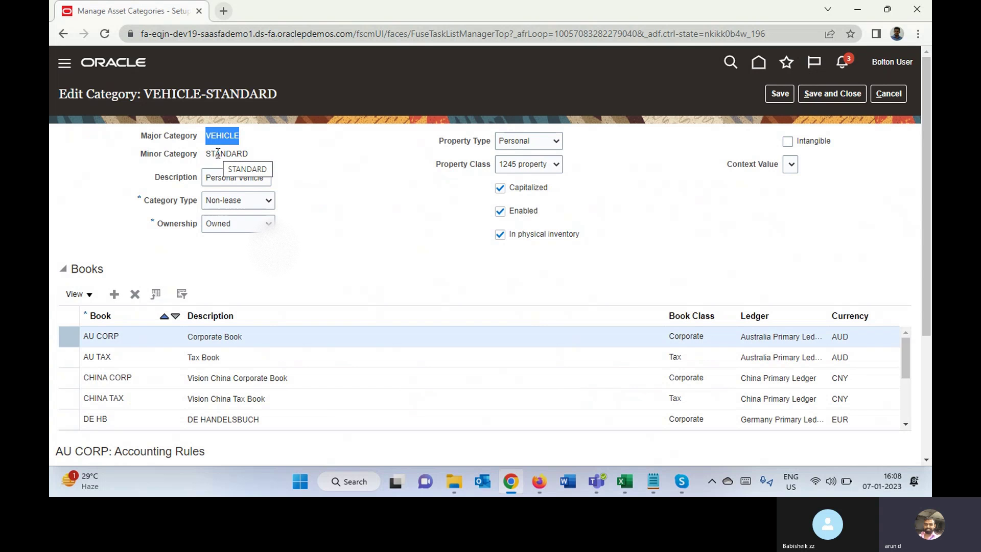
{"action": "double_click", "coordinate": [218, 154]}
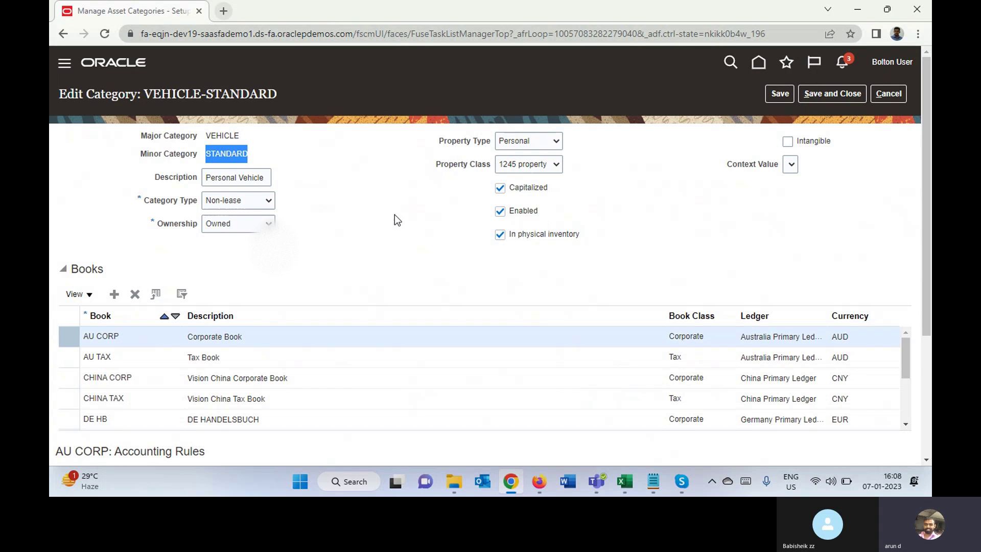
{"action": "left_click", "coordinate": [241, 202]}
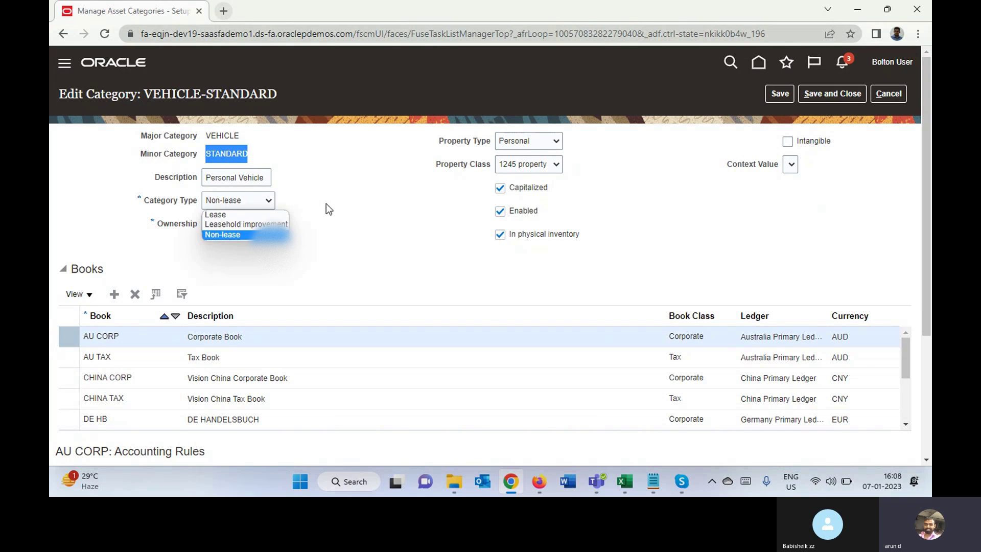
{"action": "left_click", "coordinate": [386, 195]}
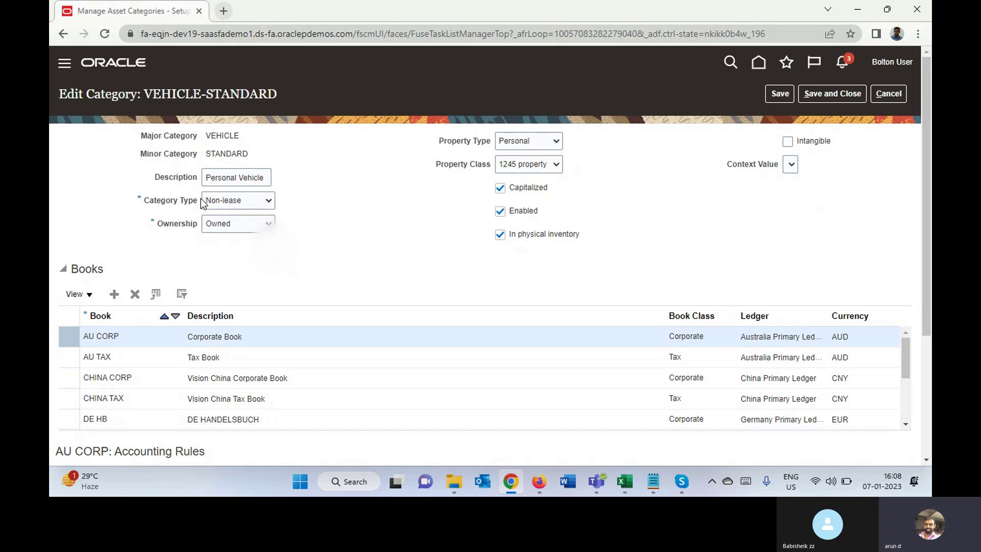
{"action": "left_click", "coordinate": [228, 225]}
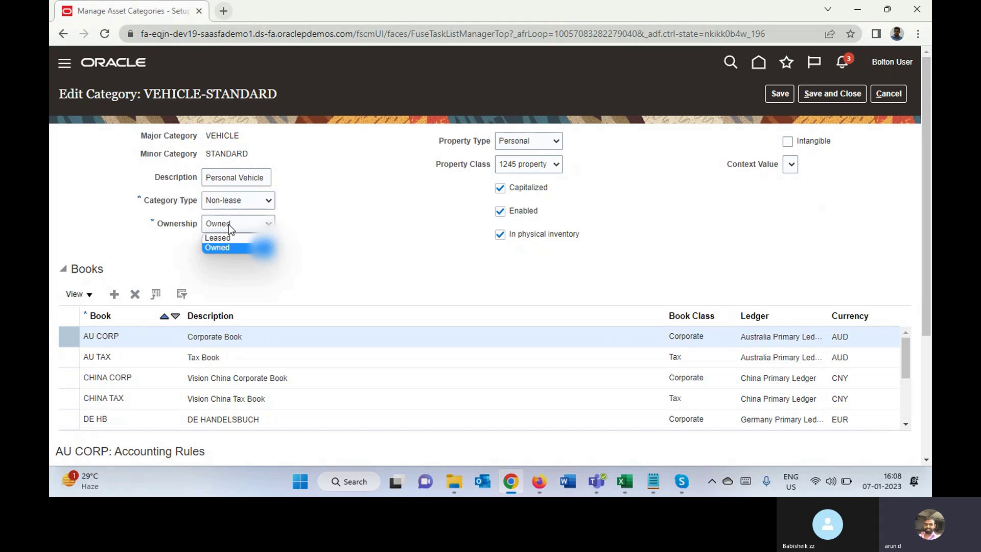
{"action": "left_click", "coordinate": [224, 239]}
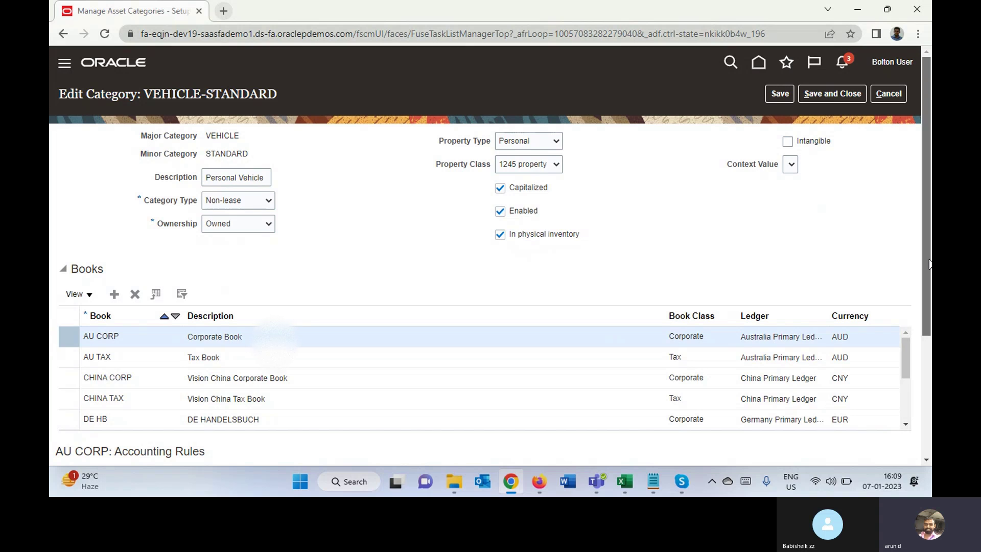
Compare the accounting rules of the AU CORP corporate book with those of the AU TAX book.
{"action": "scroll", "coordinate": [929, 263], "scroll_direction": "down", "scroll_amount": 3}
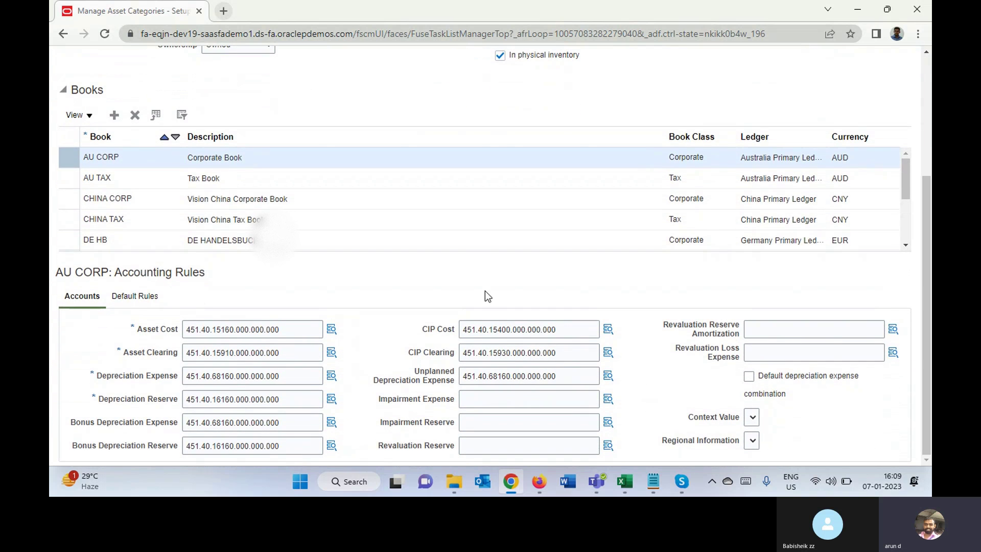
{"action": "left_click", "coordinate": [224, 178]}
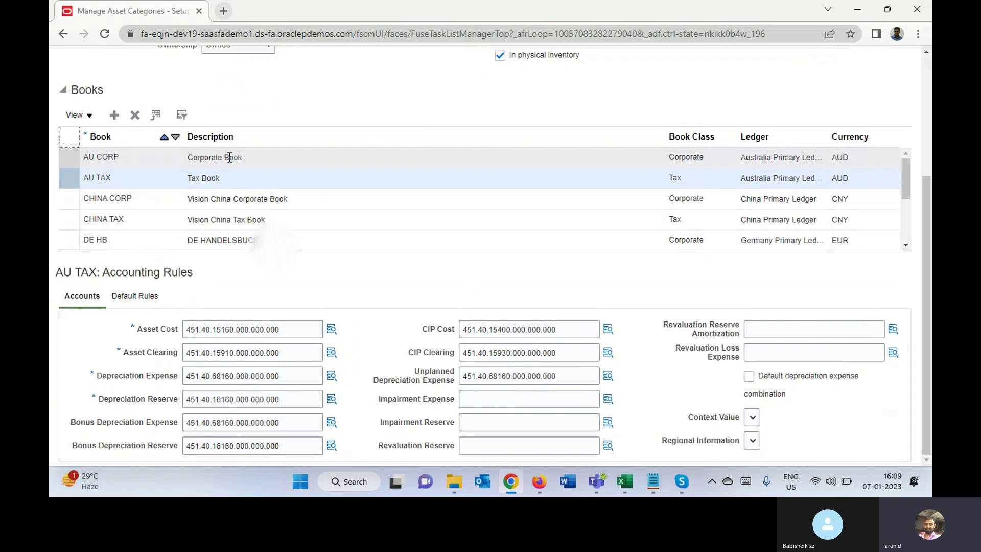
{"action": "left_click", "coordinate": [229, 156]}
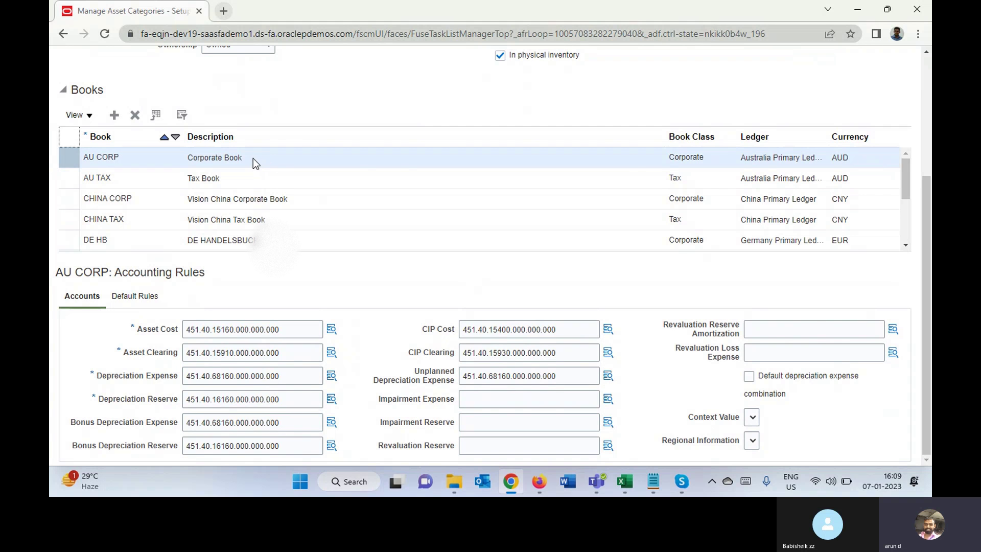
{"action": "left_click", "coordinate": [218, 180]}
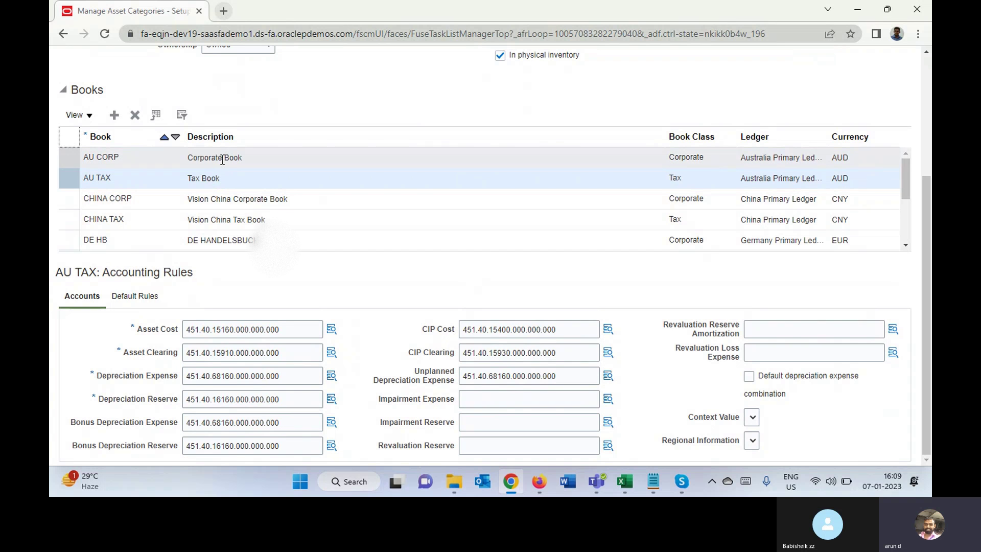
{"action": "left_click", "coordinate": [221, 159]}
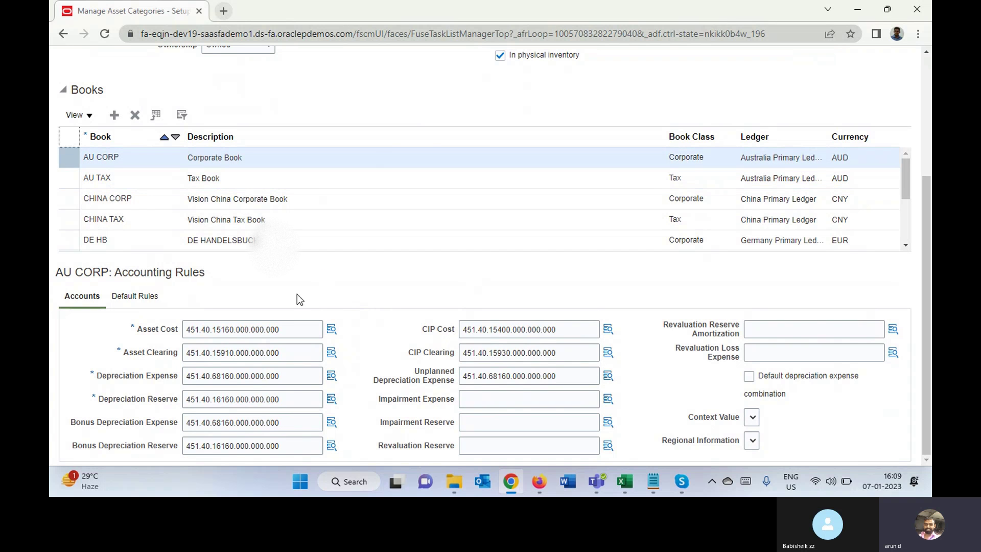
Open the default rules of the AU CORP book and review the Life in Years choices.
{"action": "left_click", "coordinate": [134, 297]}
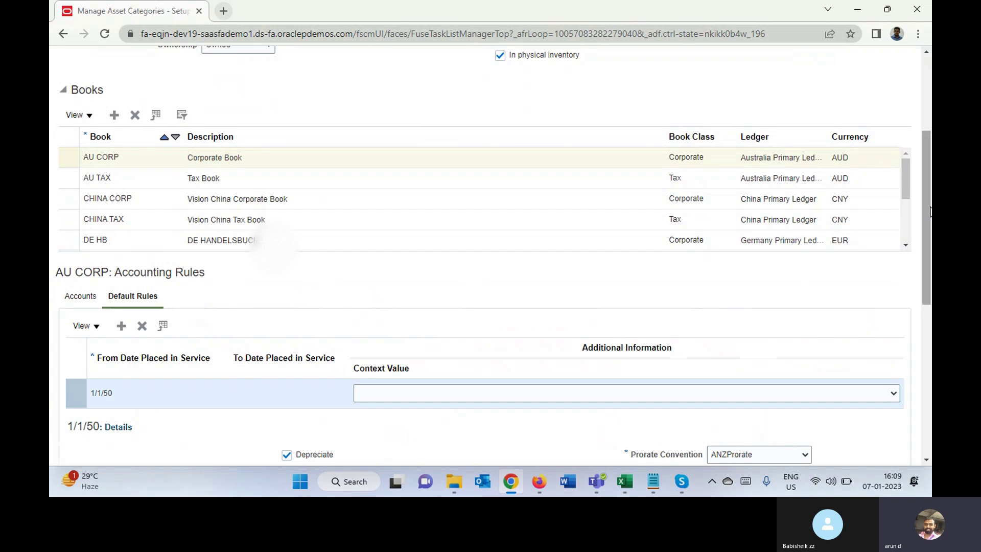
{"action": "left_click_drag", "start_coordinate": [930, 212], "coordinate": [930, 353]}
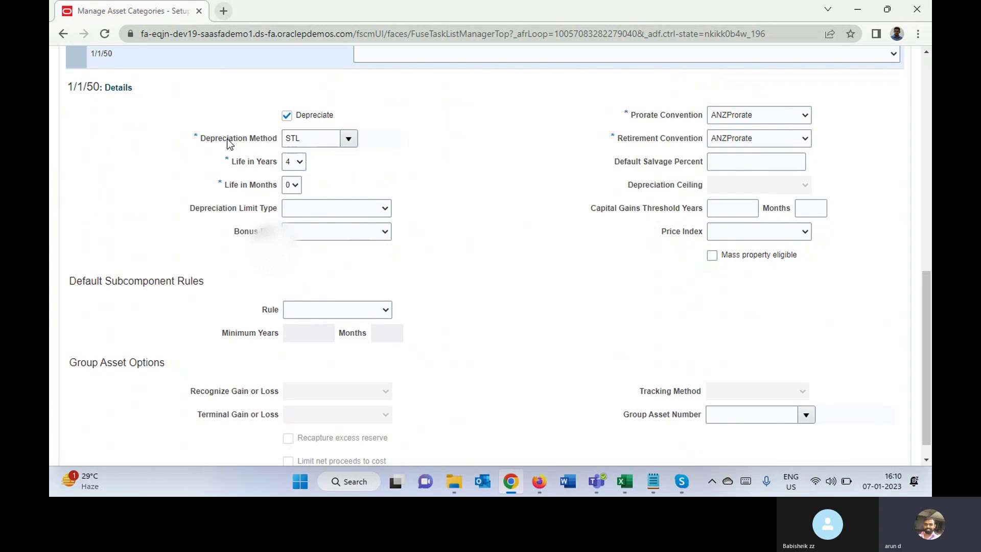
{"action": "left_click", "coordinate": [301, 162]}
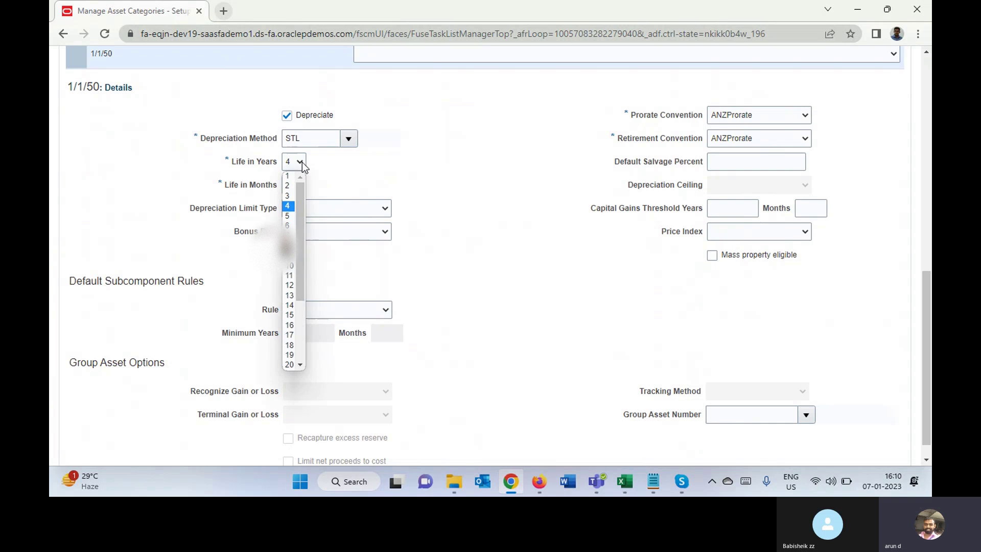
{"action": "left_click", "coordinate": [361, 167]}
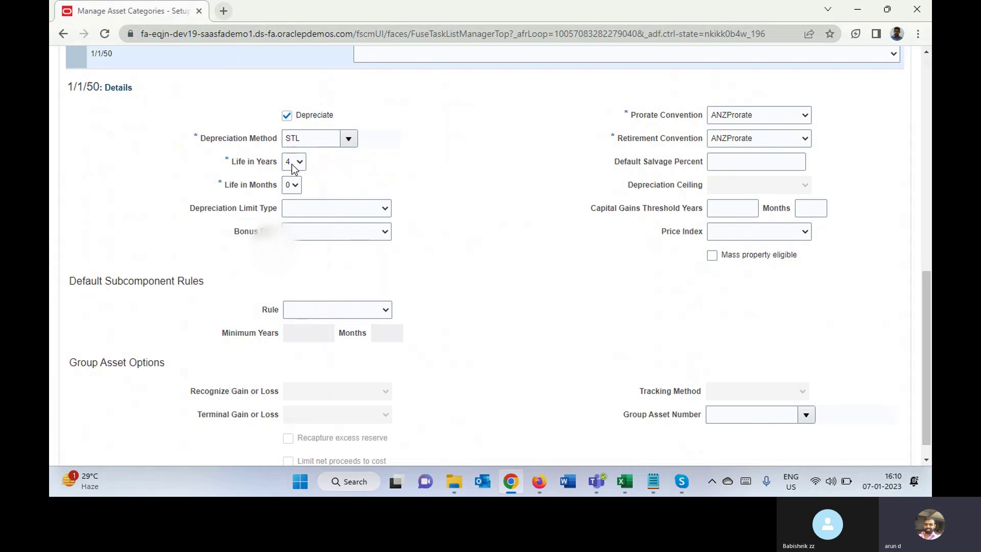
{"action": "left_click", "coordinate": [293, 167]}
{"action": "left_click", "coordinate": [346, 167]}
Review the depreciation method and the prorate and retirement conventions in the default rules.
{"action": "left_click", "coordinate": [349, 138]}
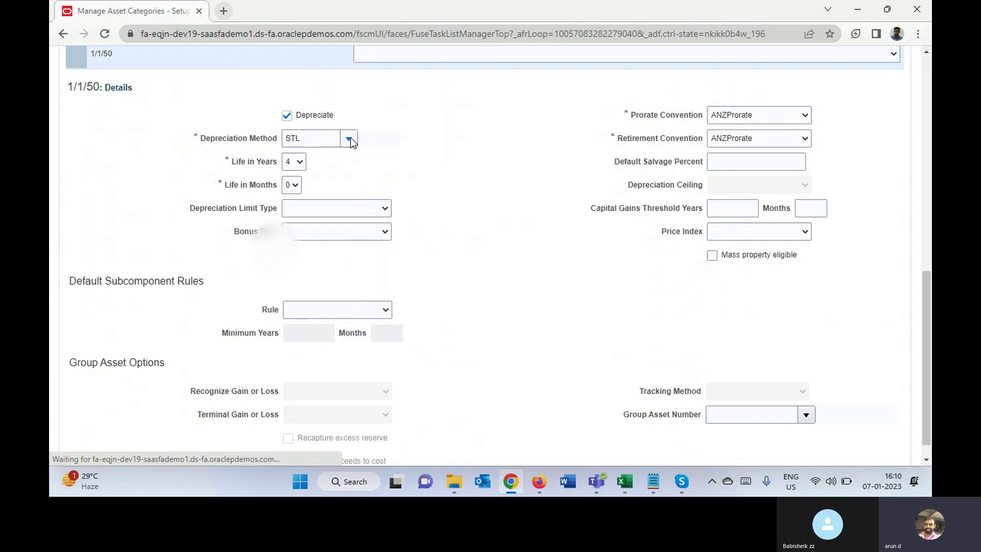
{"action": "left_click", "coordinate": [421, 122]}
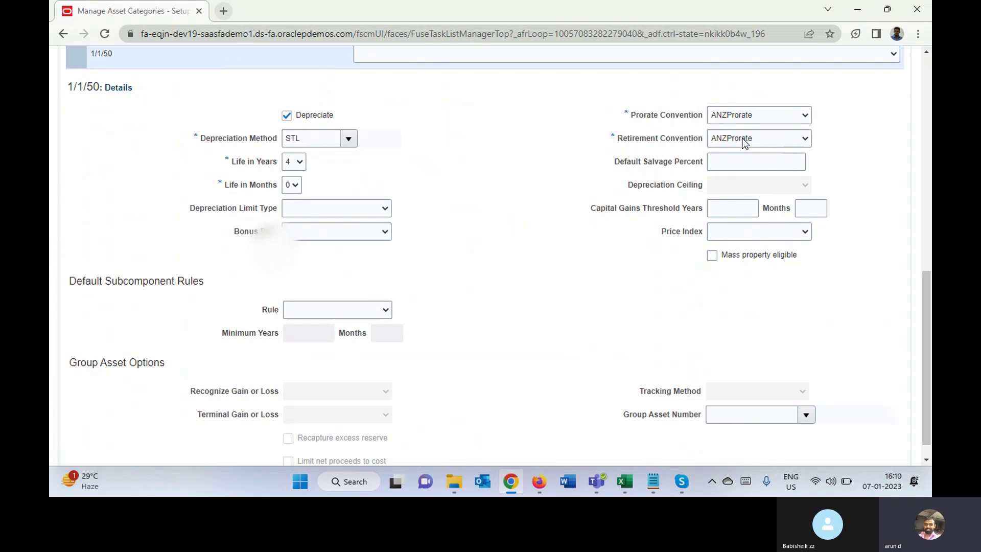
{"action": "double_click", "coordinate": [640, 118]}
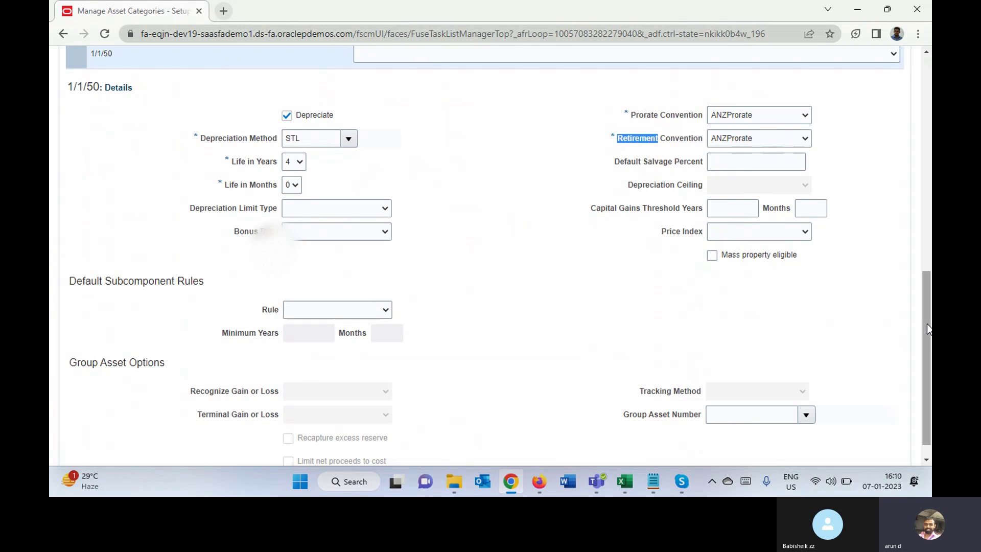
{"action": "double_click", "coordinate": [311, 138]}
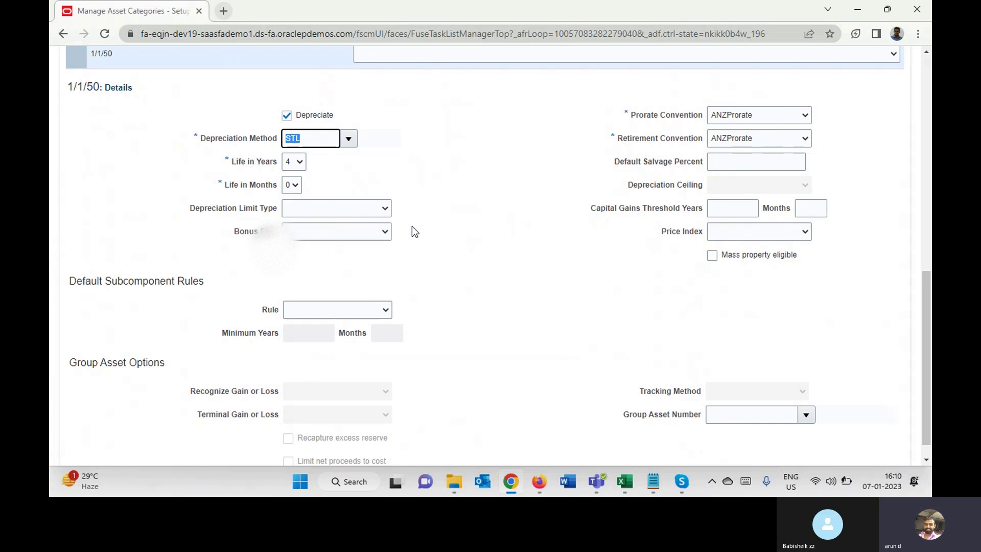
Review the choices for Depreciation Limit Type, Bonus Rule and the default subcomponent rule, plus the group asset options.
{"action": "left_click", "coordinate": [347, 208]}
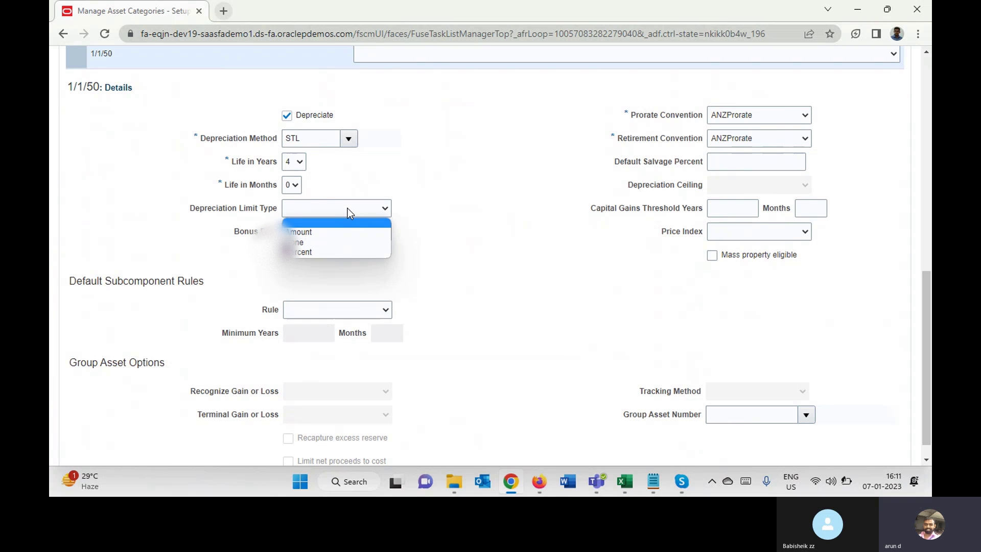
{"action": "left_click", "coordinate": [498, 243]}
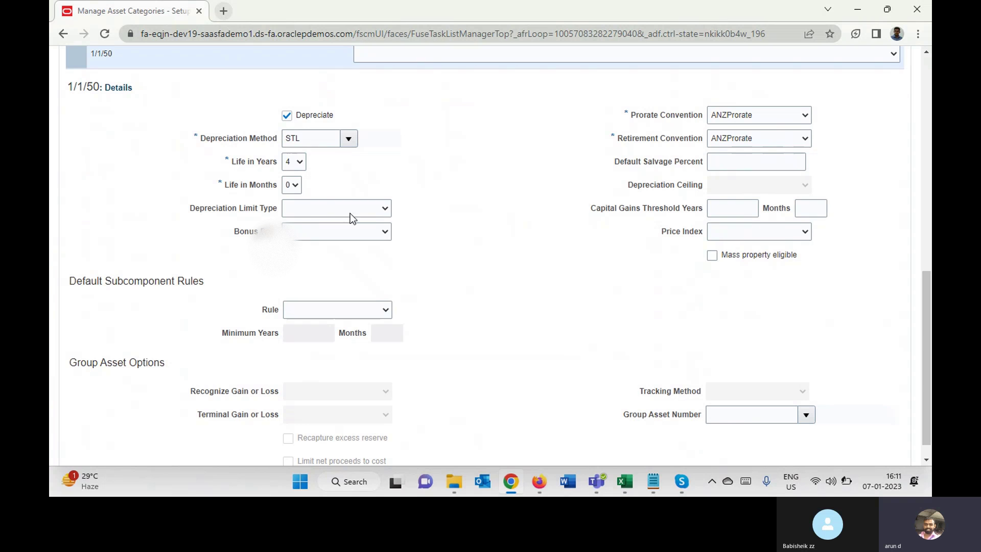
{"action": "left_click", "coordinate": [373, 233]}
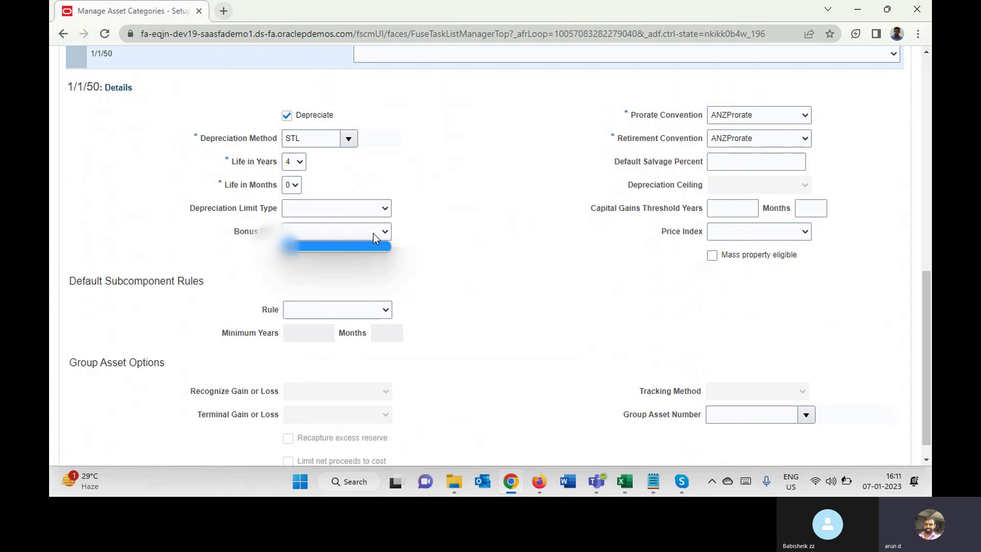
{"action": "left_click", "coordinate": [373, 233]}
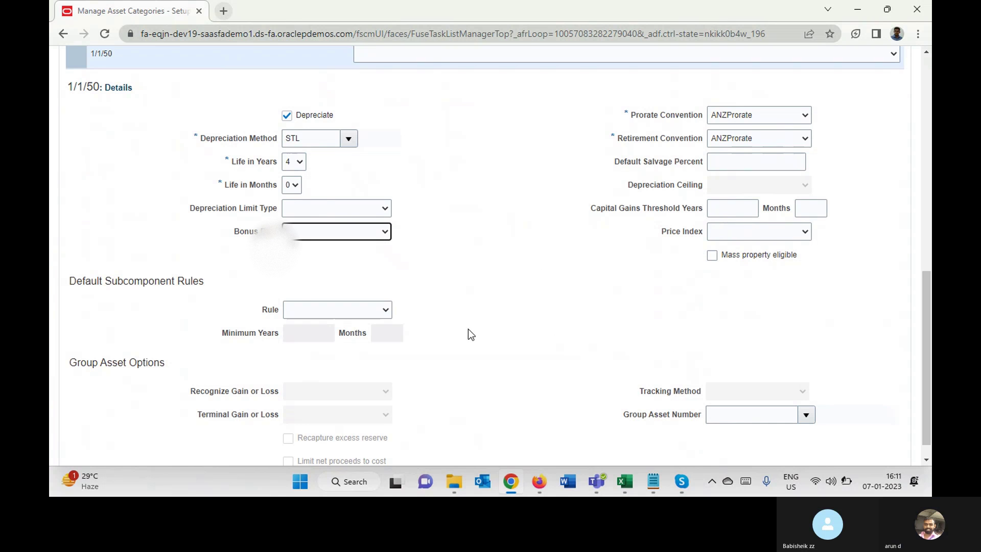
{"action": "left_click", "coordinate": [305, 309]}
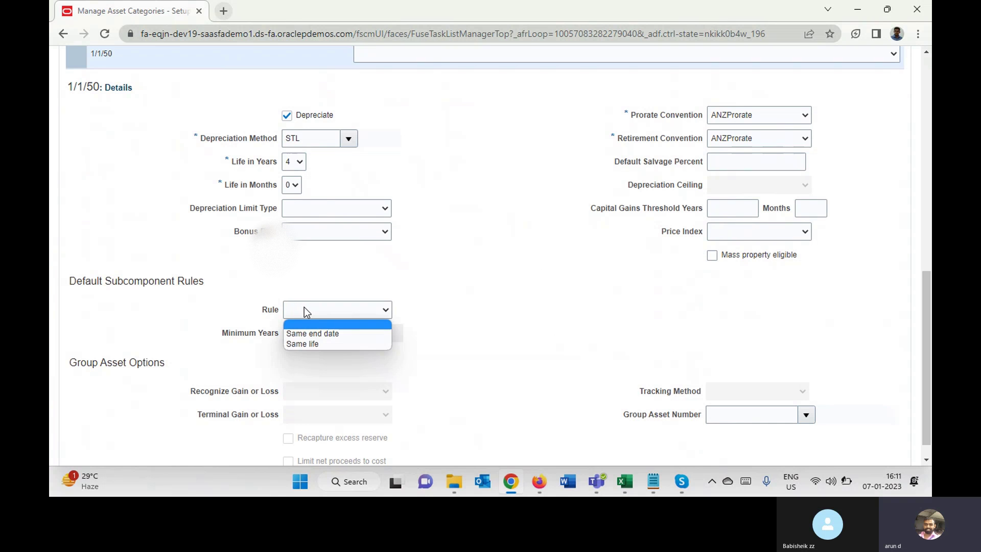
{"action": "left_click", "coordinate": [561, 304]}
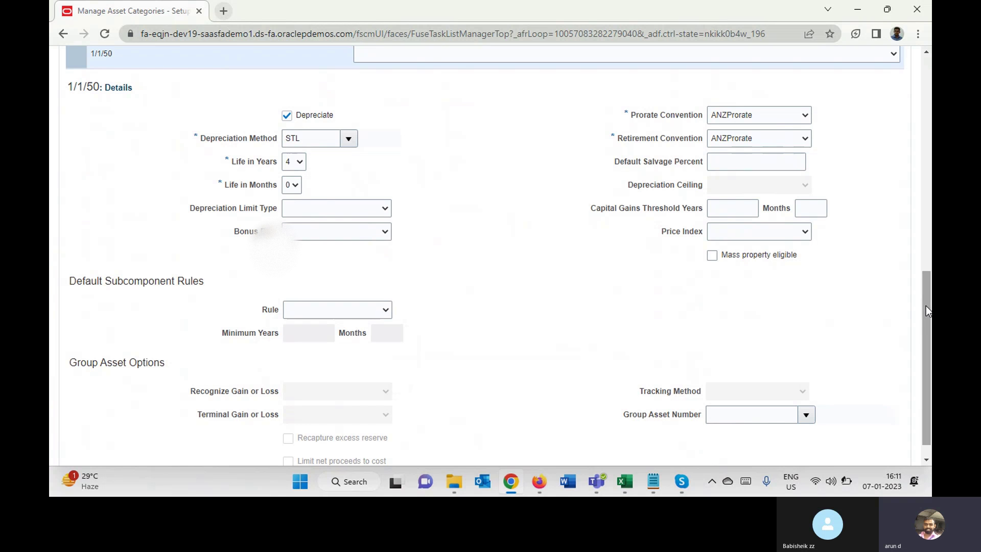
{"action": "left_click_drag", "start_coordinate": [926, 311], "coordinate": [930, 332]}
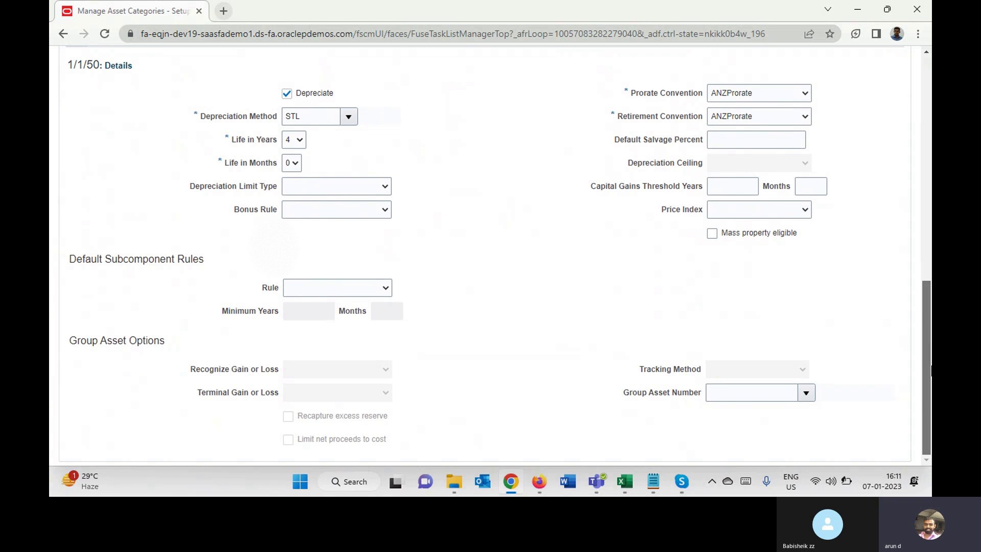
{"action": "left_click_drag", "start_coordinate": [922, 300], "coordinate": [930, 228]}
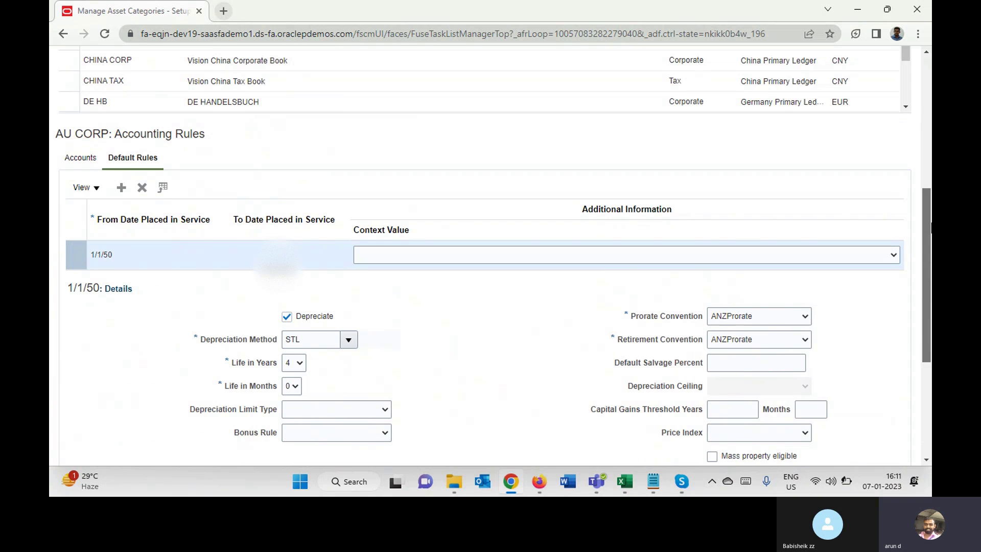
Return to the accounts of the AU CORP book and examine the Asset Cost account.
{"action": "left_click", "coordinate": [75, 160]}
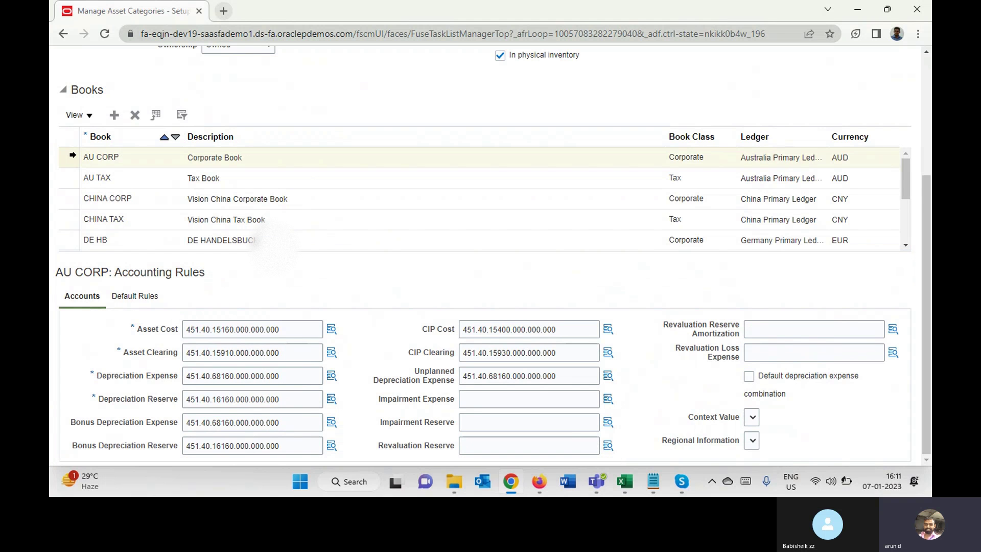
{"action": "left_click", "coordinate": [925, 287]}
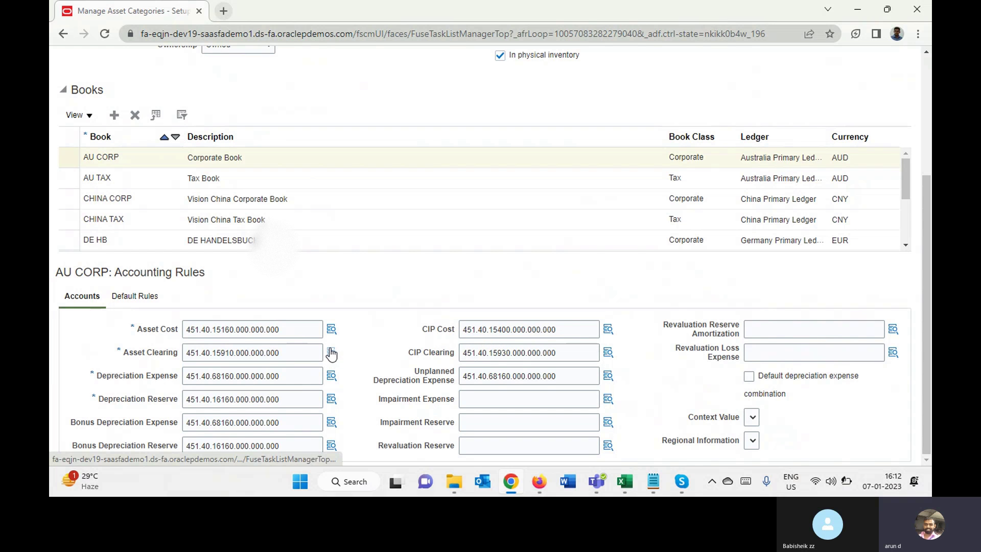
{"action": "mouse_move", "coordinate": [327, 353]}
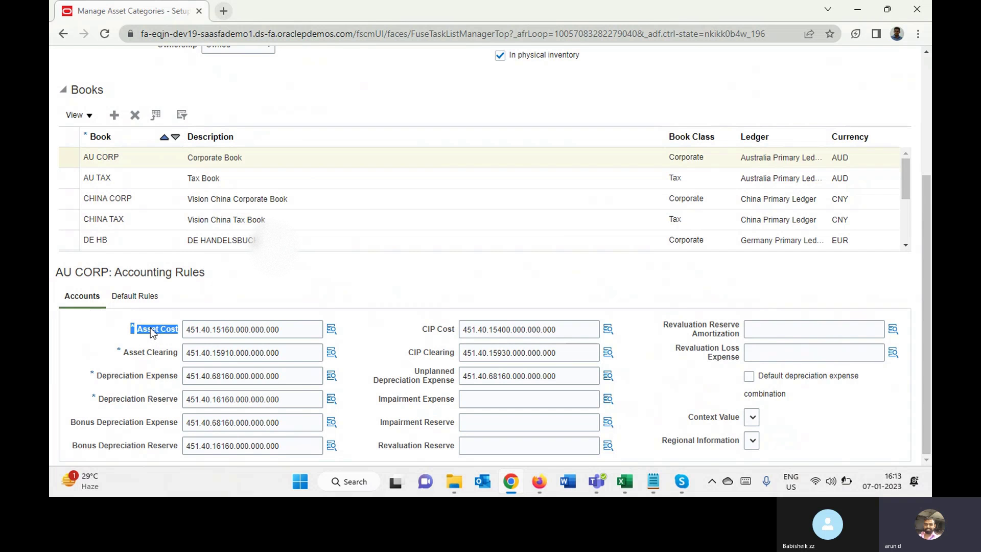
{"action": "left_click", "coordinate": [133, 339]}
{"action": "triple_click", "coordinate": [143, 329]}
{"action": "left_click", "coordinate": [107, 333]}
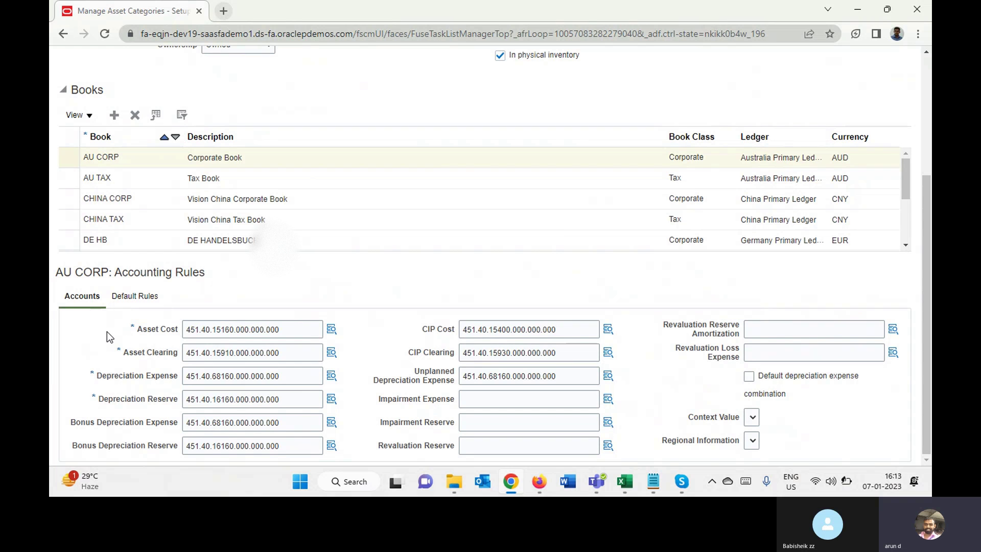
Examine the Depreciation Expense and Depreciation Reserve accounts, and view the segment descriptions of the Asset Cost account.
{"action": "triple_click", "coordinate": [111, 375]}
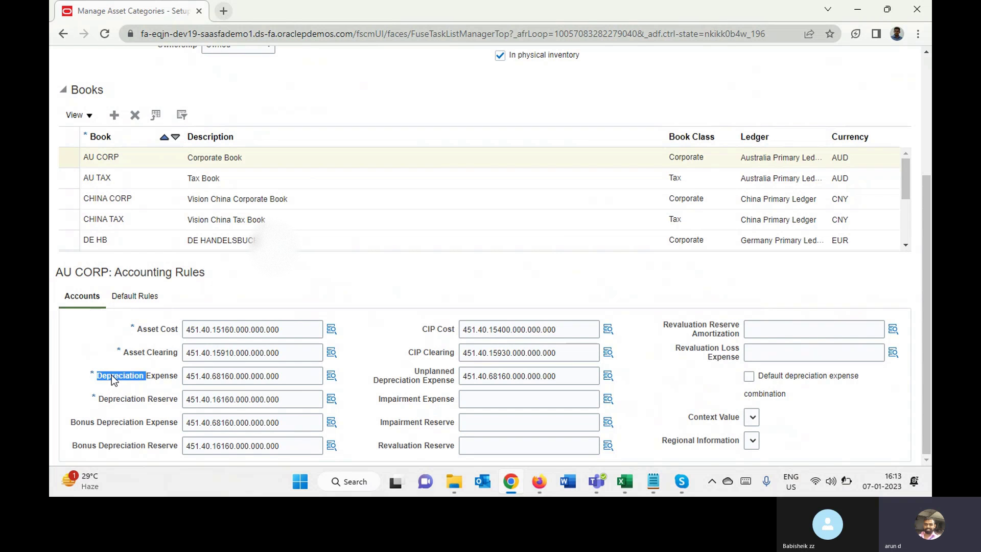
{"action": "triple_click", "coordinate": [106, 402]}
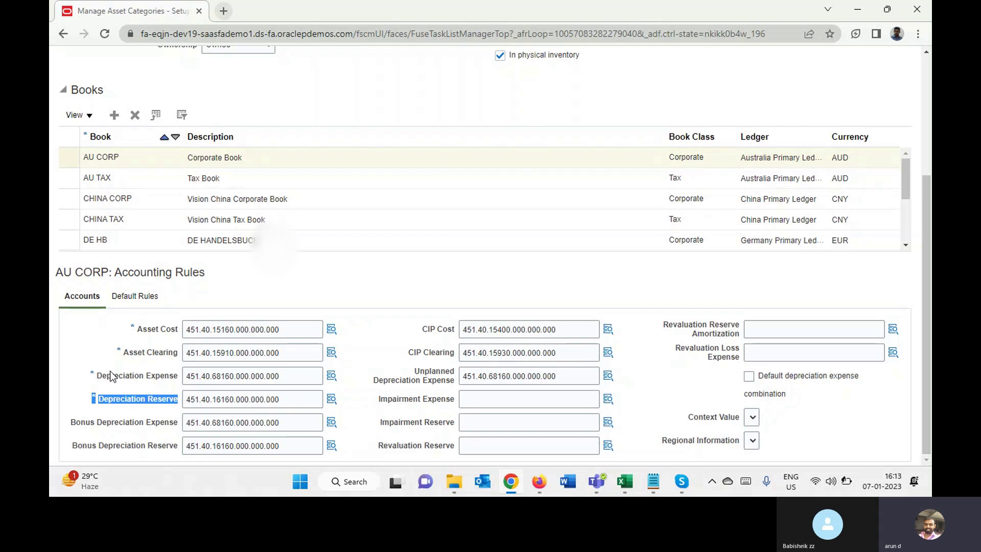
{"action": "left_click", "coordinate": [332, 329]}
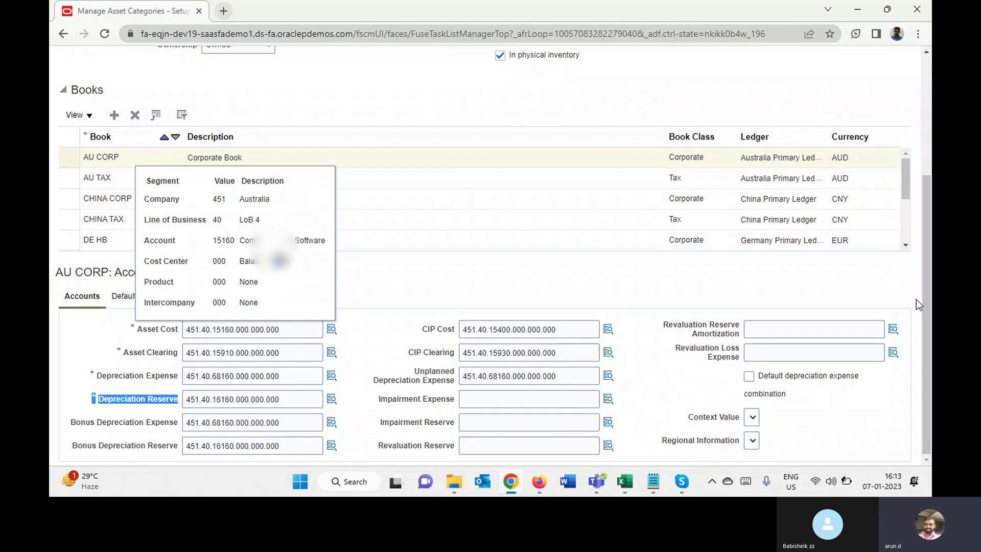
{"action": "left_click", "coordinate": [70, 387]}
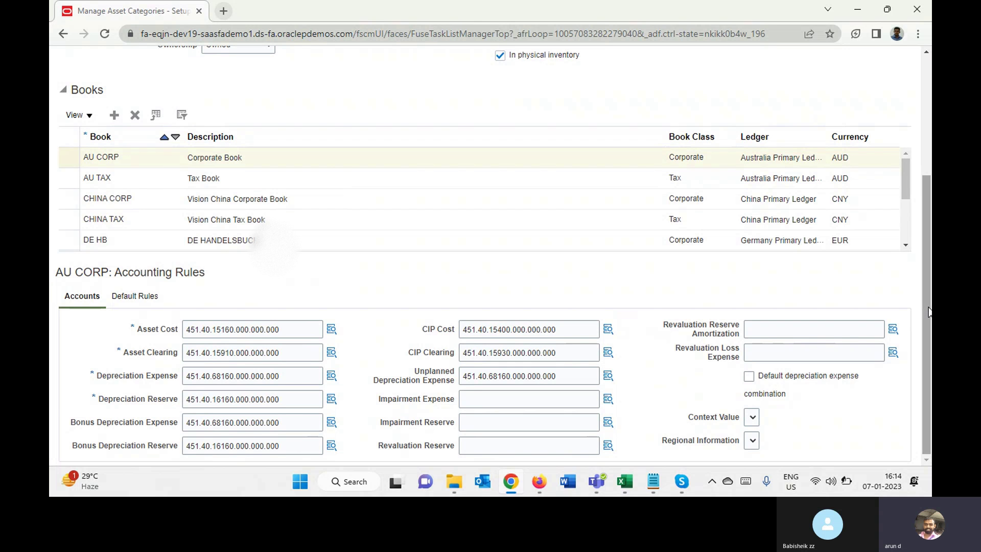
Close the VEHICLE-STANDARD category without saving and return to the Fixed Assets setup tasks.
{"action": "scroll", "coordinate": [926, 308], "scroll_direction": "up", "scroll_amount": 4}
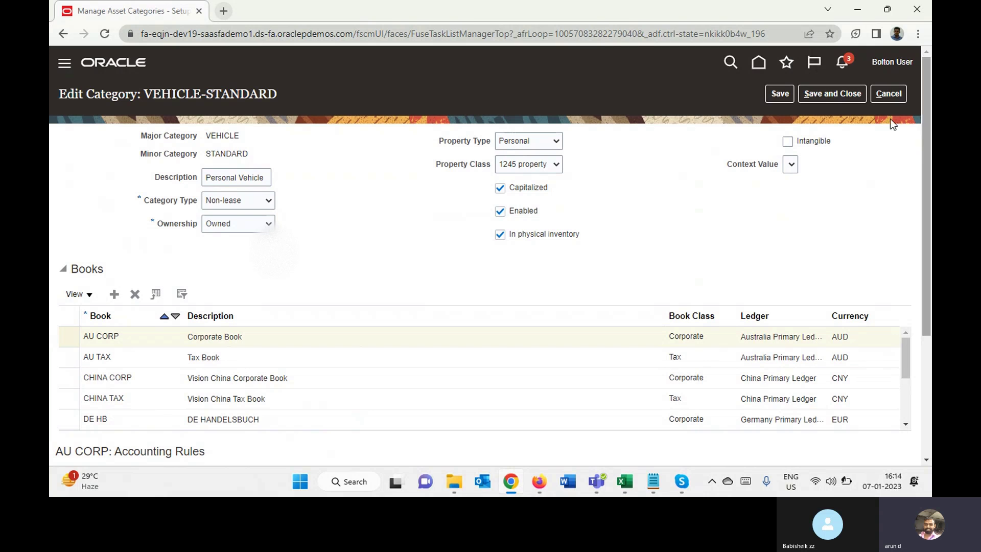
{"action": "double_click", "coordinate": [222, 136]}
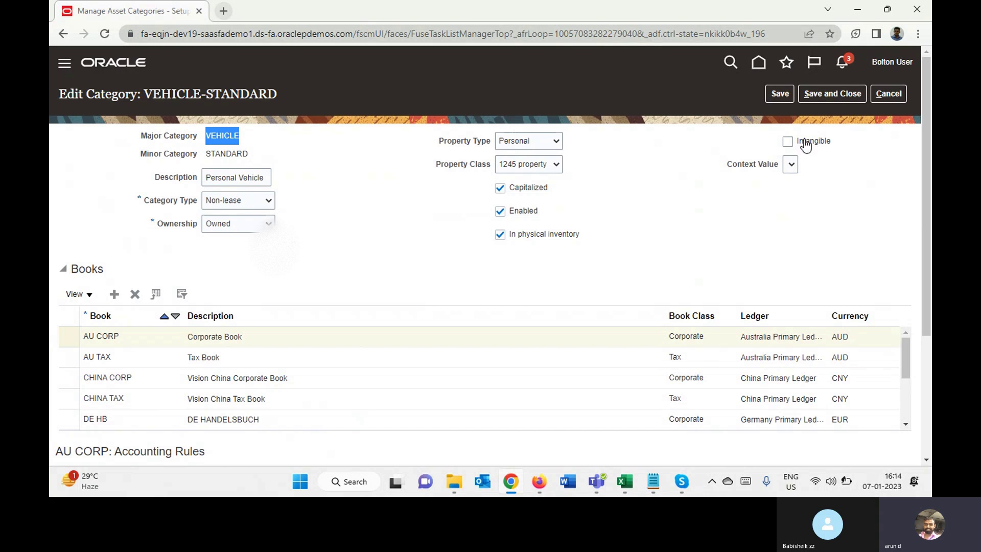
{"action": "left_click", "coordinate": [880, 86]}
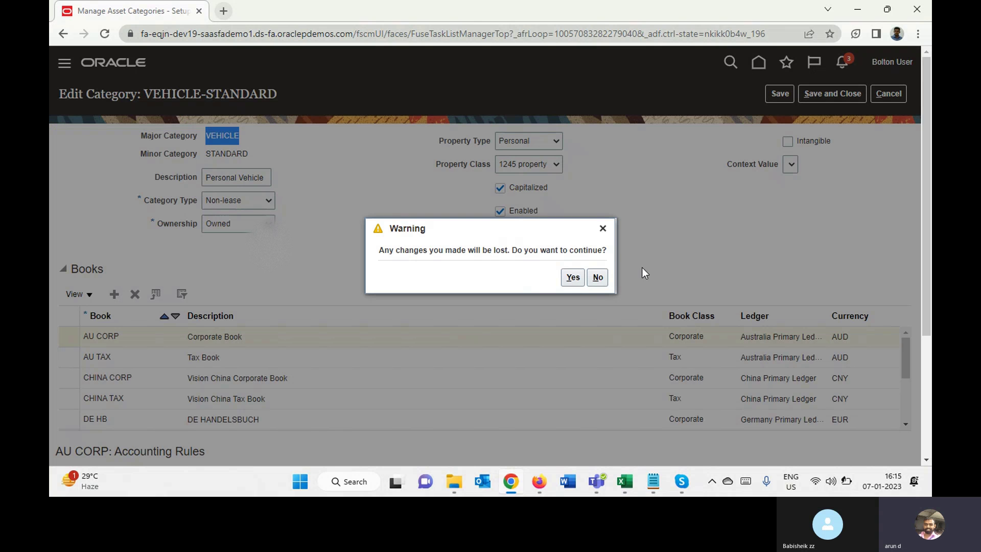
{"action": "left_click", "coordinate": [572, 277]}
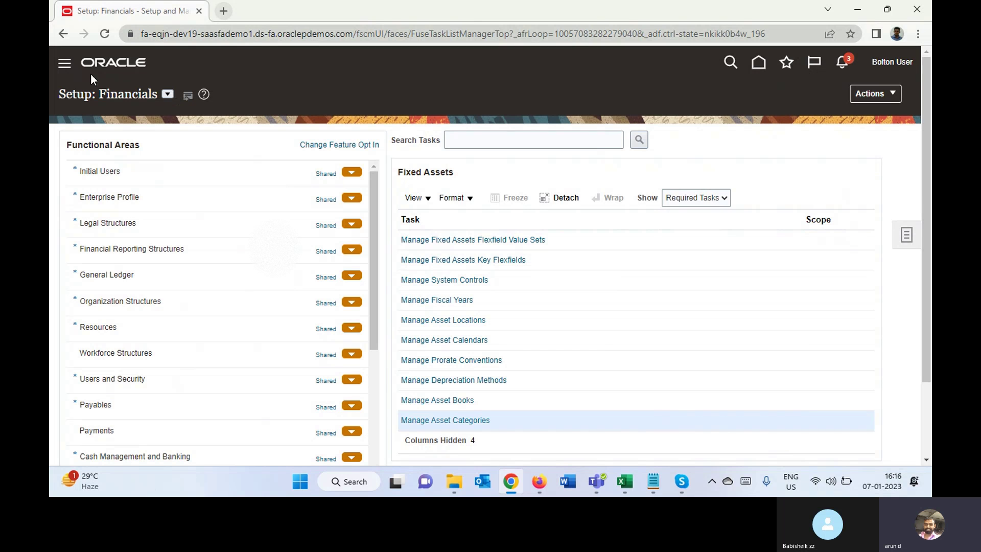
Go to the home page and open the Assets work area from the Fixed Assets apps.
{"action": "left_click", "coordinate": [64, 66]}
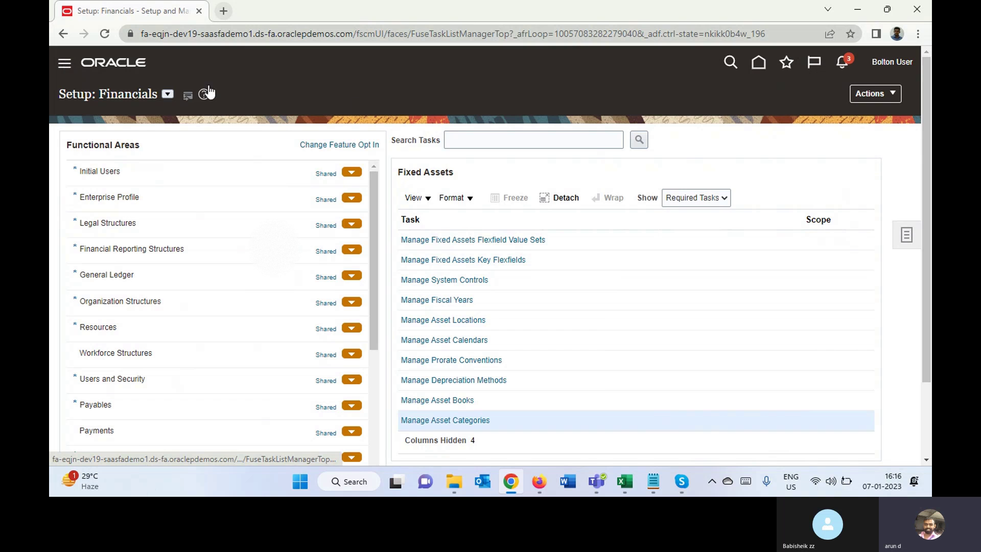
{"action": "left_click", "coordinate": [700, 75]}
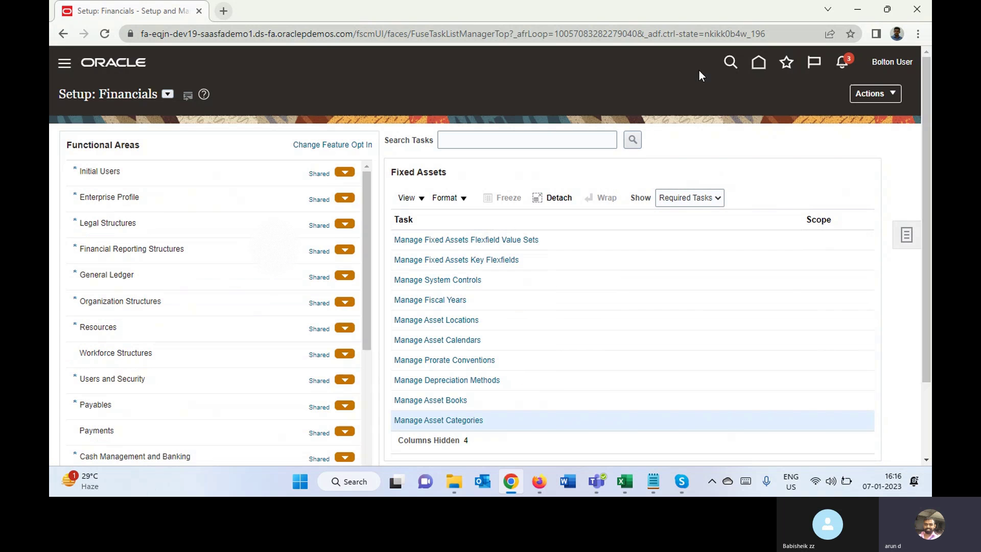
{"action": "left_click", "coordinate": [757, 63]}
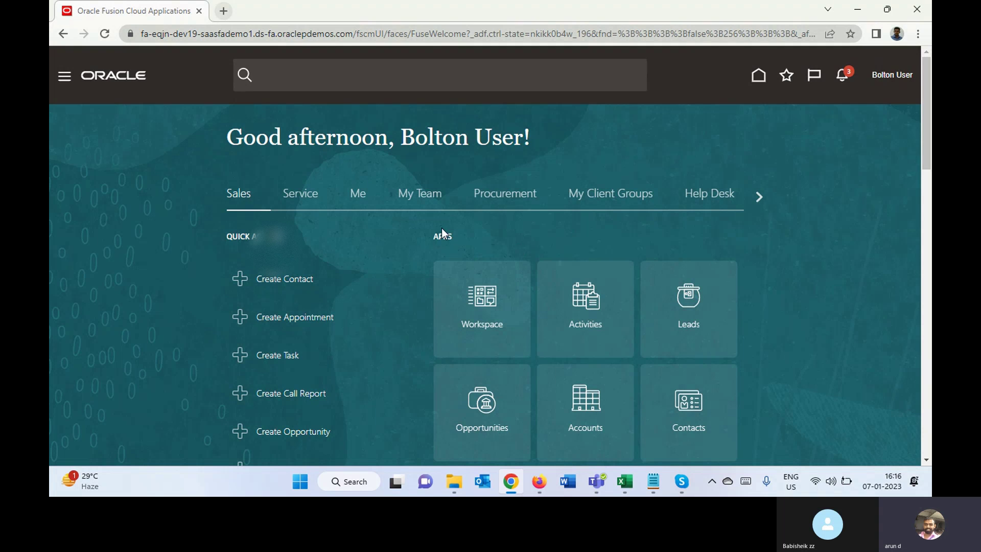
{"action": "left_click", "coordinate": [761, 197]}
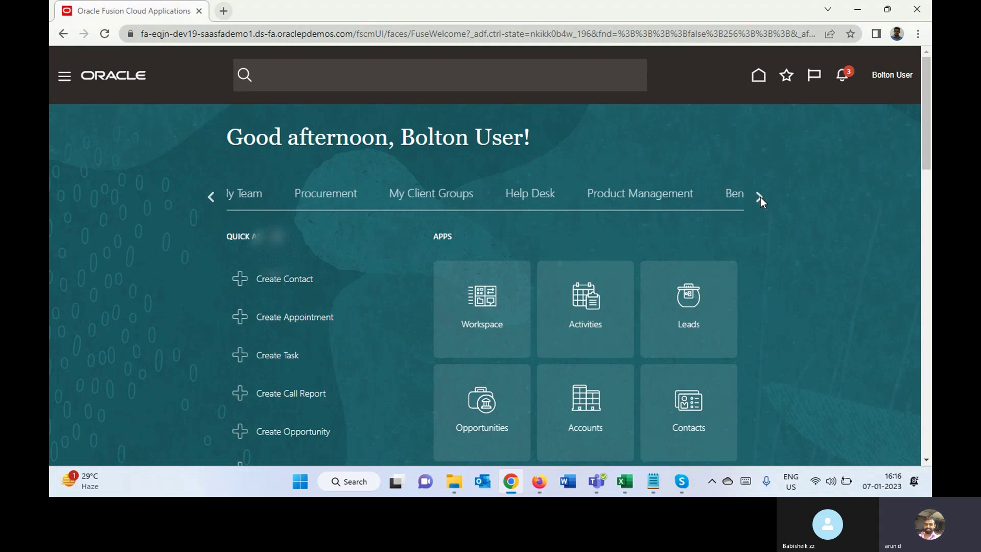
{"action": "left_click", "coordinate": [760, 198]}
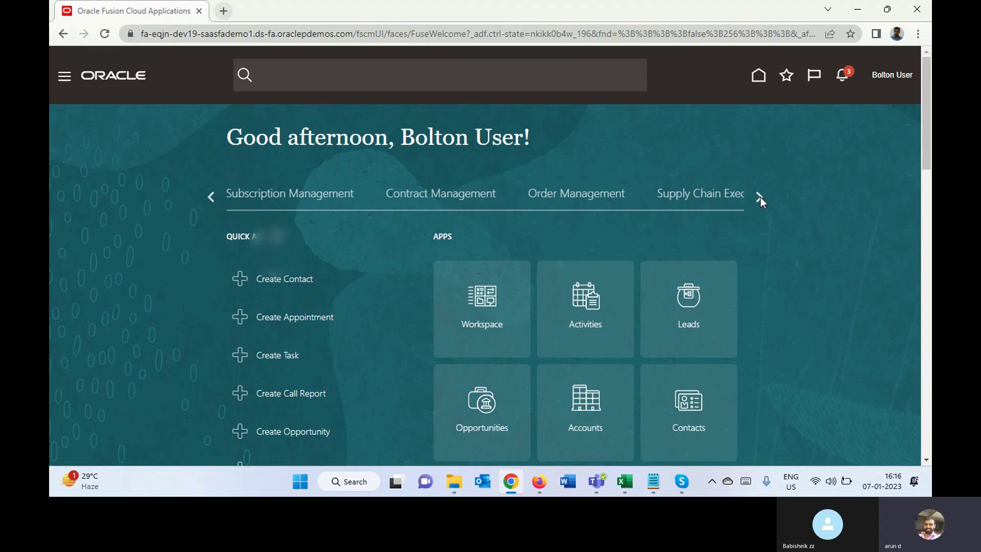
{"action": "left_click", "coordinate": [761, 197]}
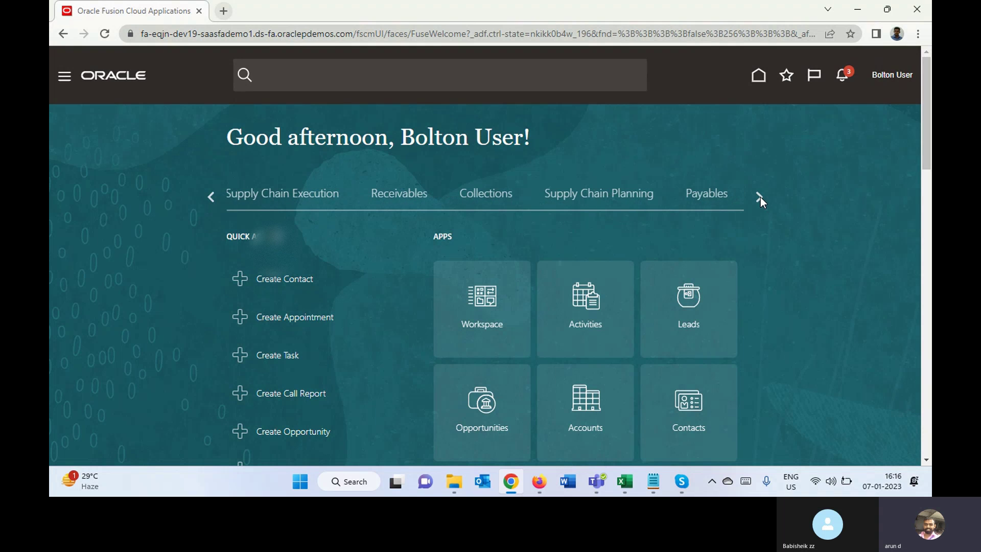
{"action": "left_click", "coordinate": [760, 197]}
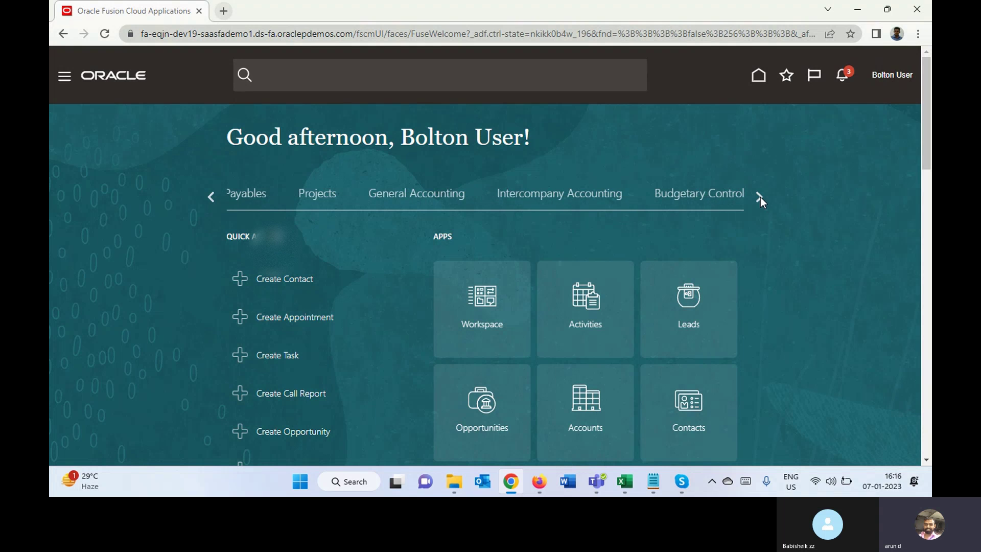
{"action": "left_click", "coordinate": [760, 197]}
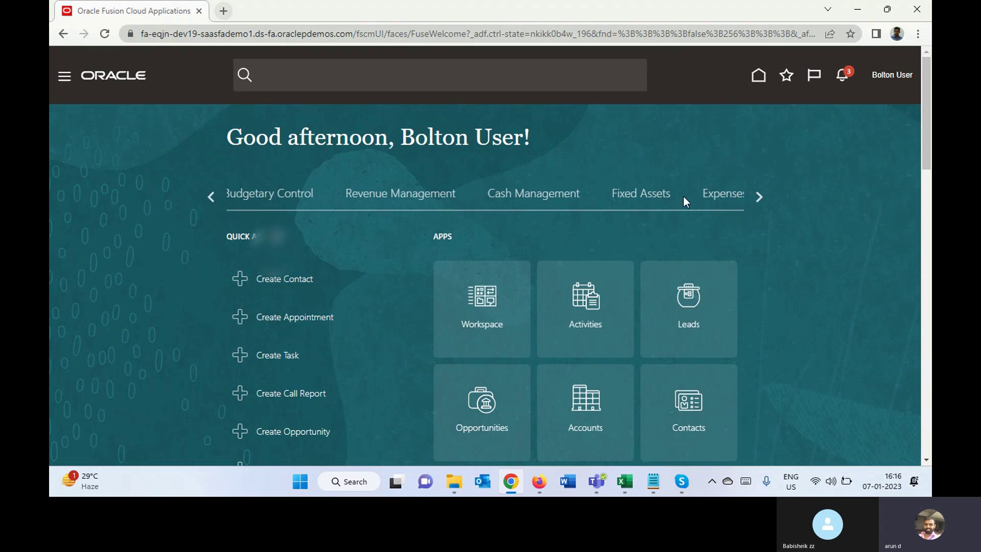
{"action": "left_click", "coordinate": [643, 200]}
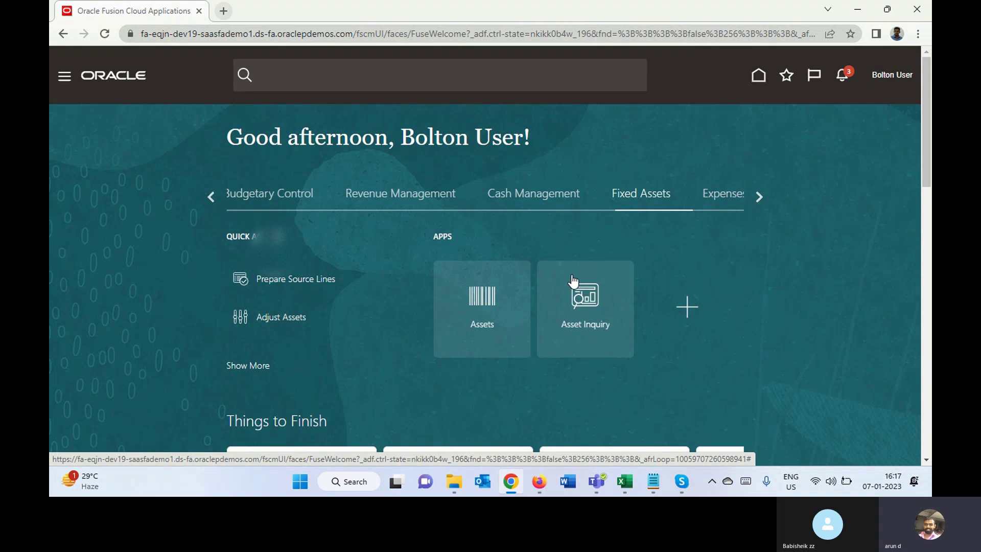
{"action": "left_click", "coordinate": [480, 302]}
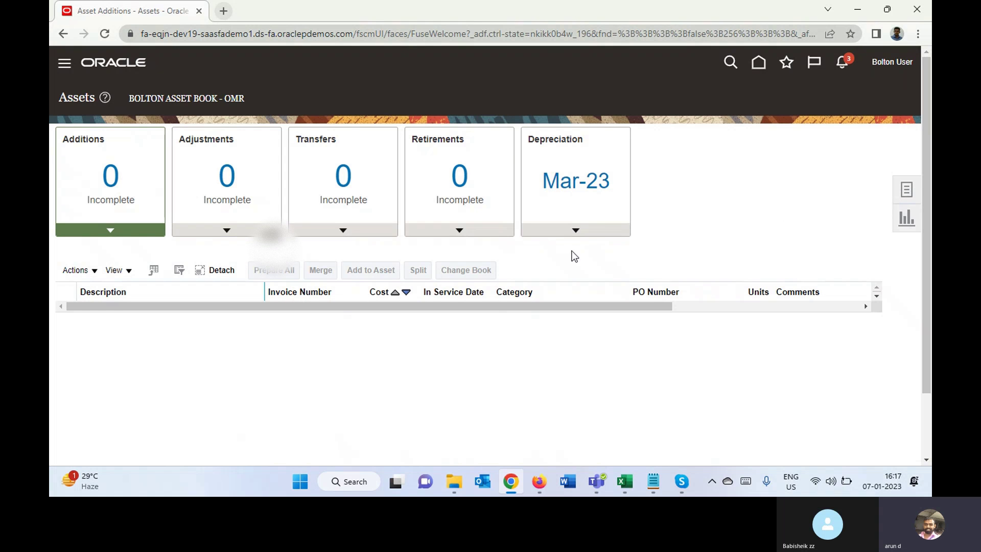
Start adding an asset in BOLTON ASSET BOOK and open its category segment selection.
{"action": "left_click", "coordinate": [918, 194]}
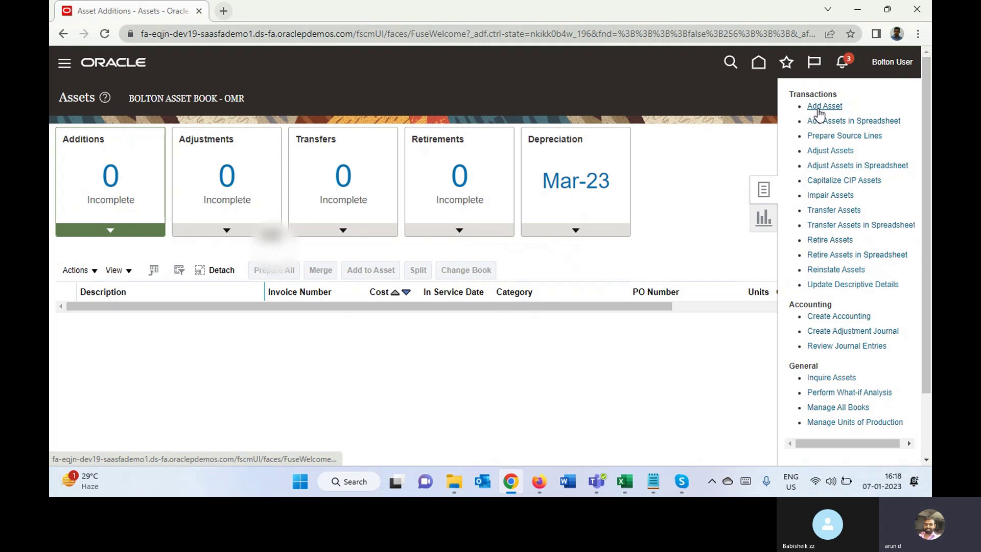
{"action": "left_click", "coordinate": [819, 108]}
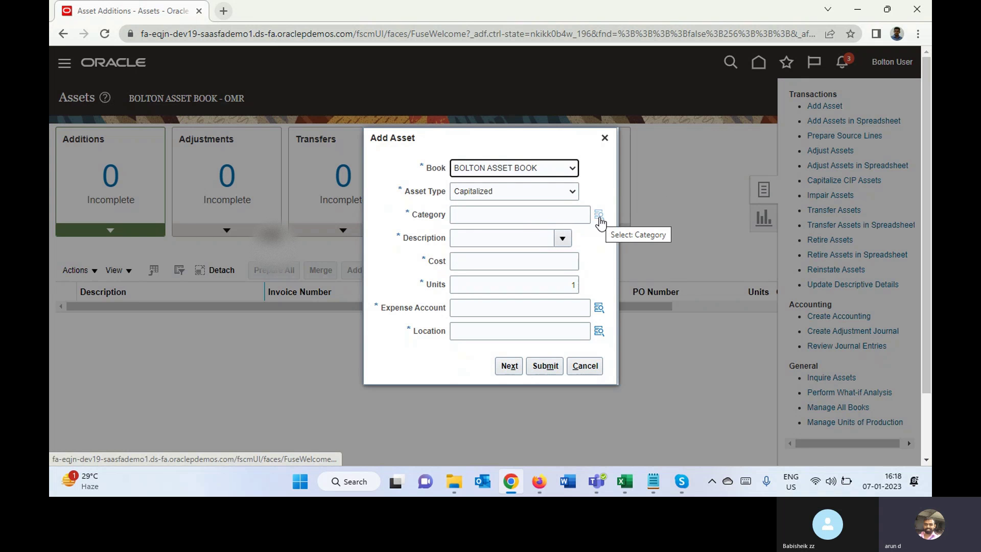
{"action": "left_click", "coordinate": [599, 218]}
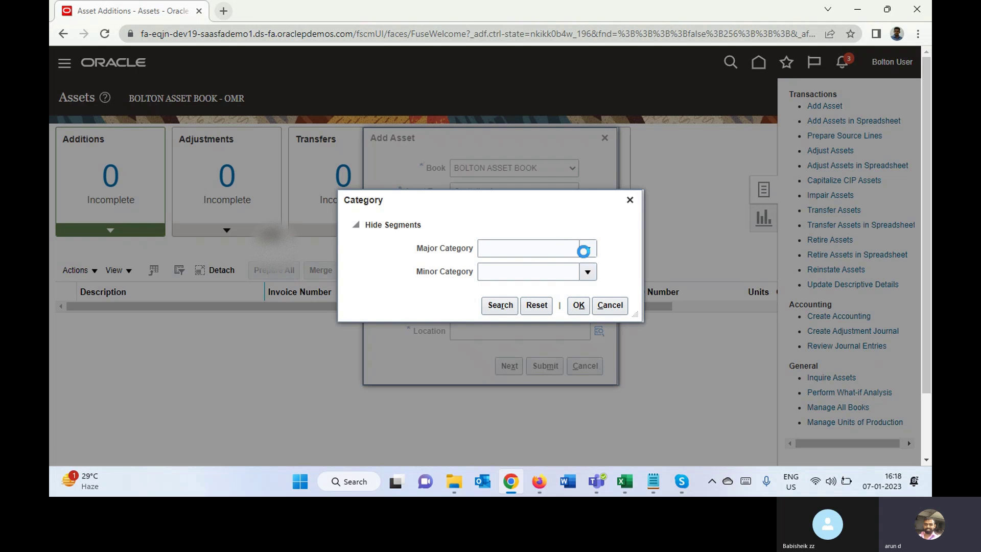
{"action": "left_click", "coordinate": [586, 250]}
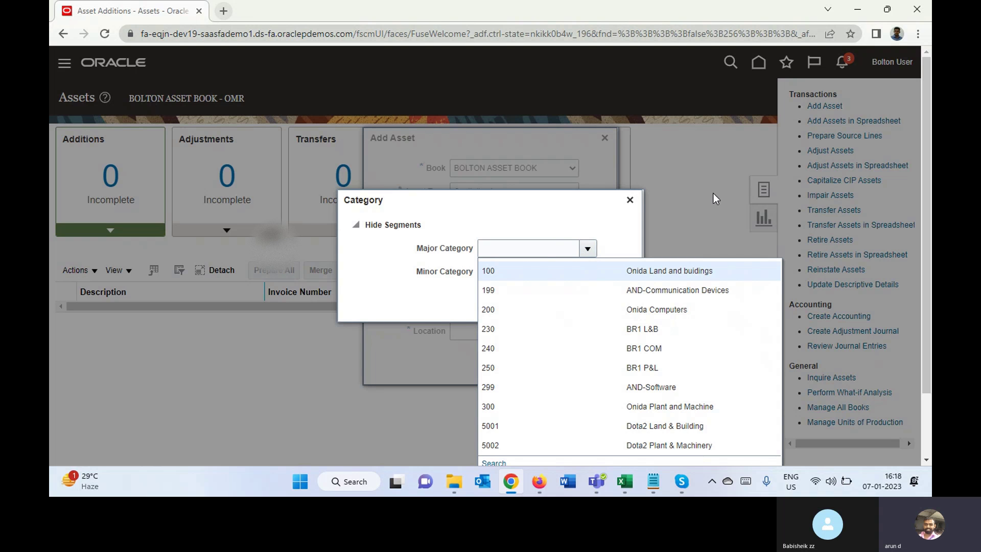
{"action": "left_click", "coordinate": [560, 248]}
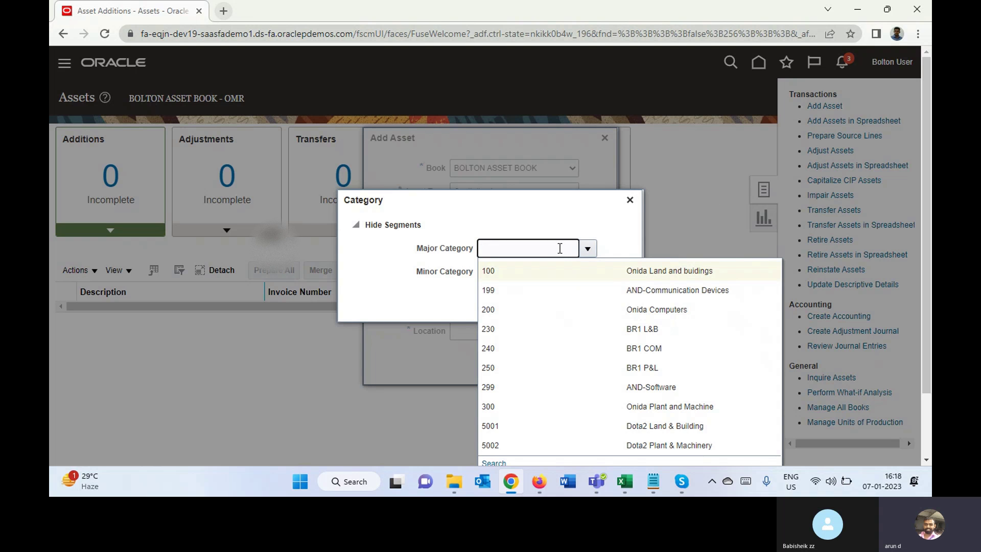
{"action": "type", "text": "Bo"}
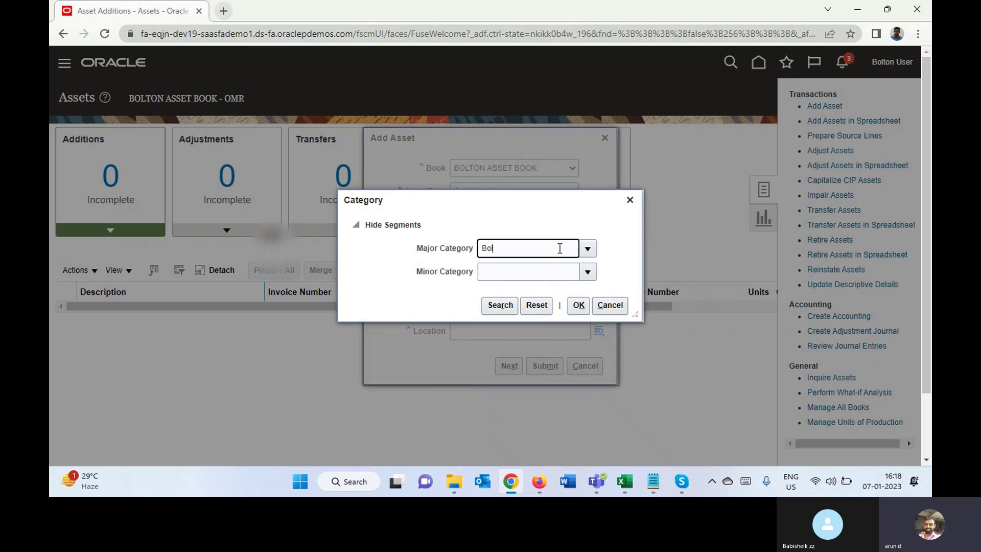
{"action": "key", "text": "BackSpace"}
{"action": "key", "text": "BackSpace"}
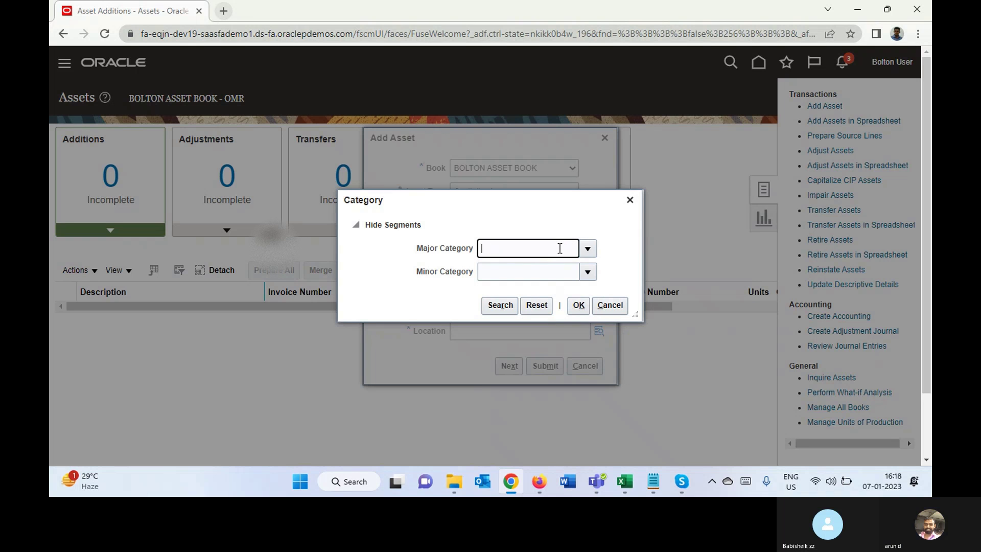
Search the major category values for the description "Bol".
{"action": "left_click", "coordinate": [587, 248]}
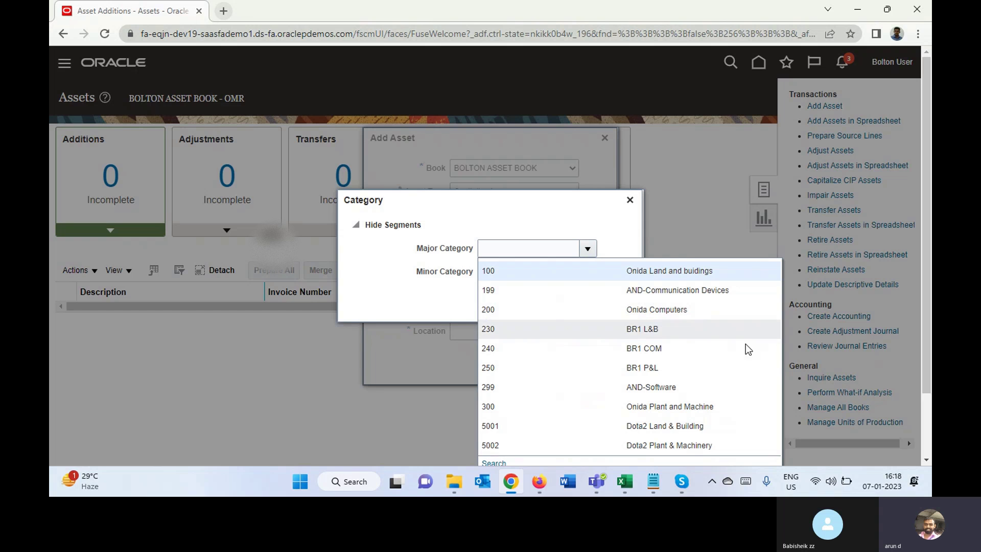
{"action": "left_click", "coordinate": [494, 464]}
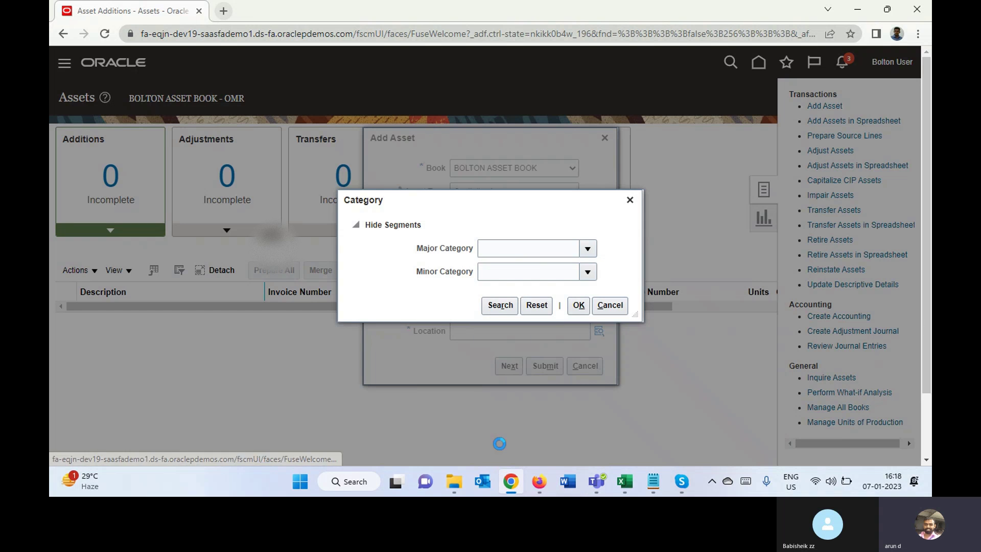
{"action": "left_click", "coordinate": [469, 257]}
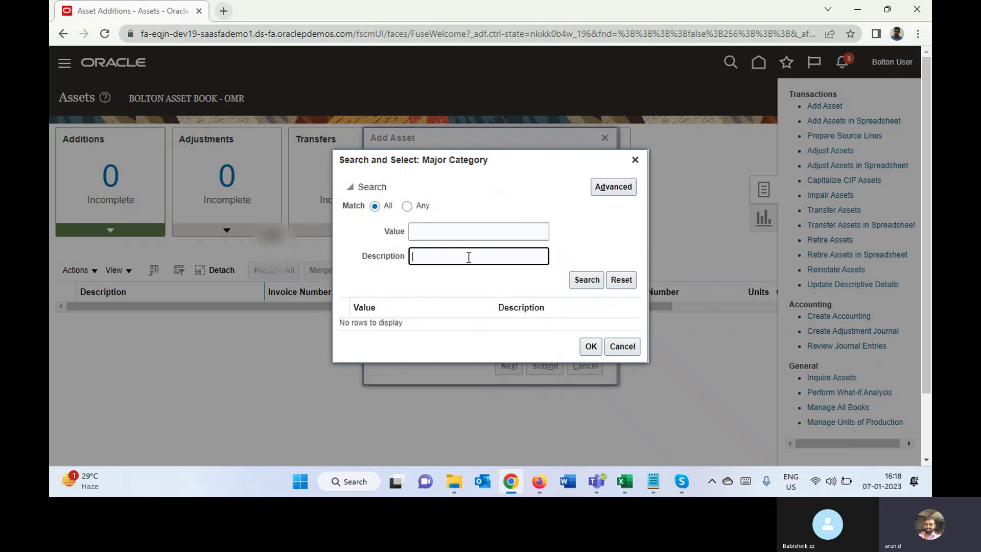
{"action": "type", "text": "Bol"}
{"action": "left_click", "coordinate": [586, 281]}
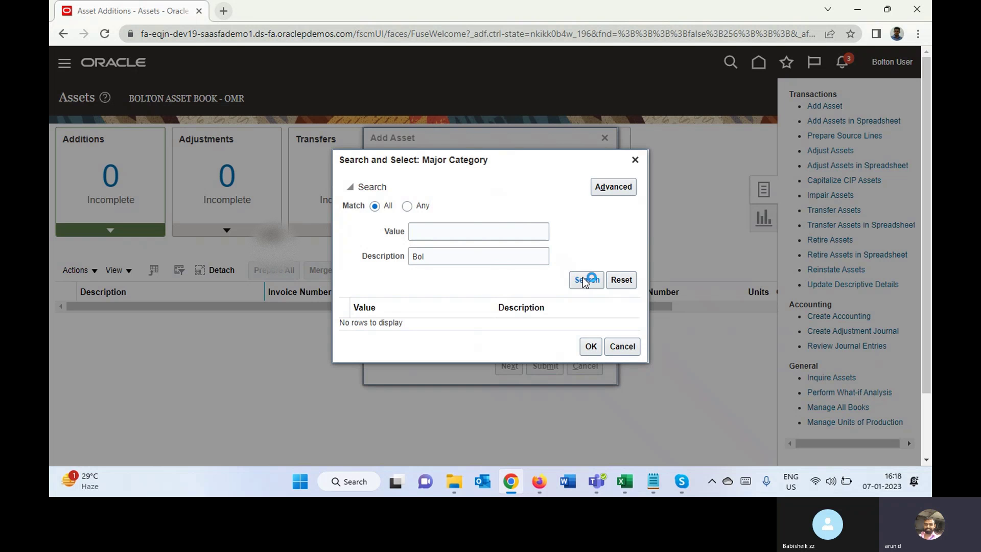
Clear the description criterion, list all major category values and choose Buildings as the major category.
{"action": "double_click", "coordinate": [485, 256]}
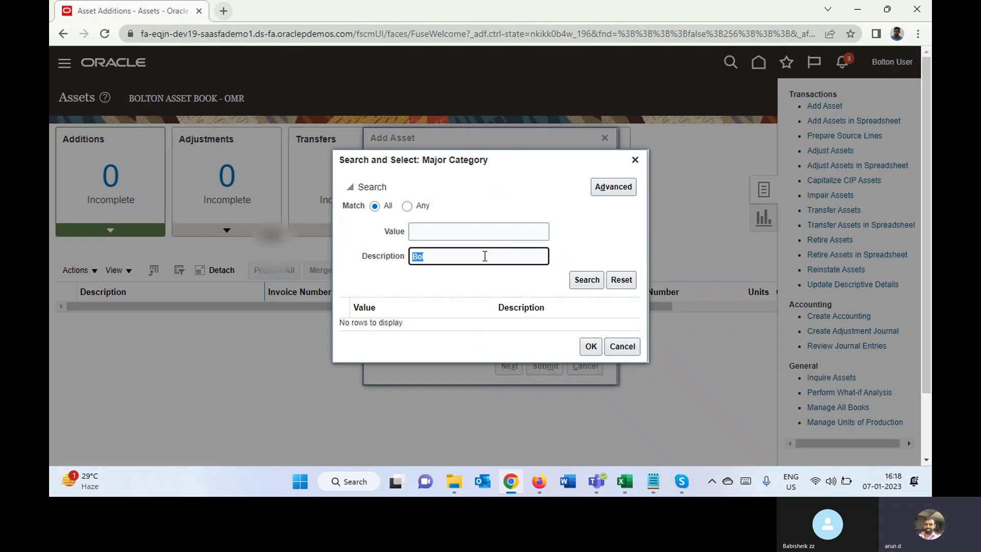
{"action": "key", "text": "BackSpace"}
{"action": "left_click", "coordinate": [571, 280]}
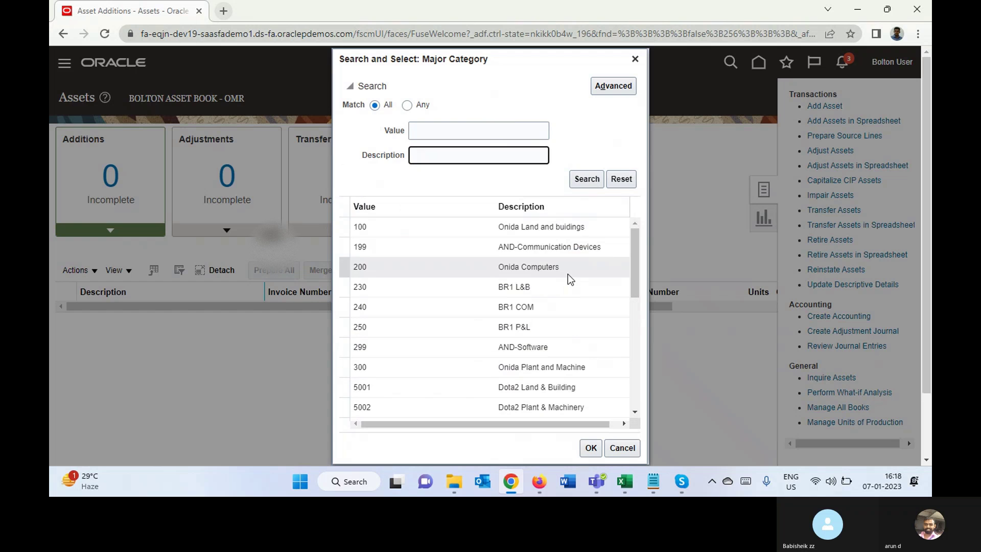
{"action": "left_click", "coordinate": [636, 276]}
{"action": "left_click_drag", "start_coordinate": [636, 276], "coordinate": [636, 376]}
{"action": "scroll", "coordinate": [636, 375], "scroll_direction": "down", "scroll_amount": 5}
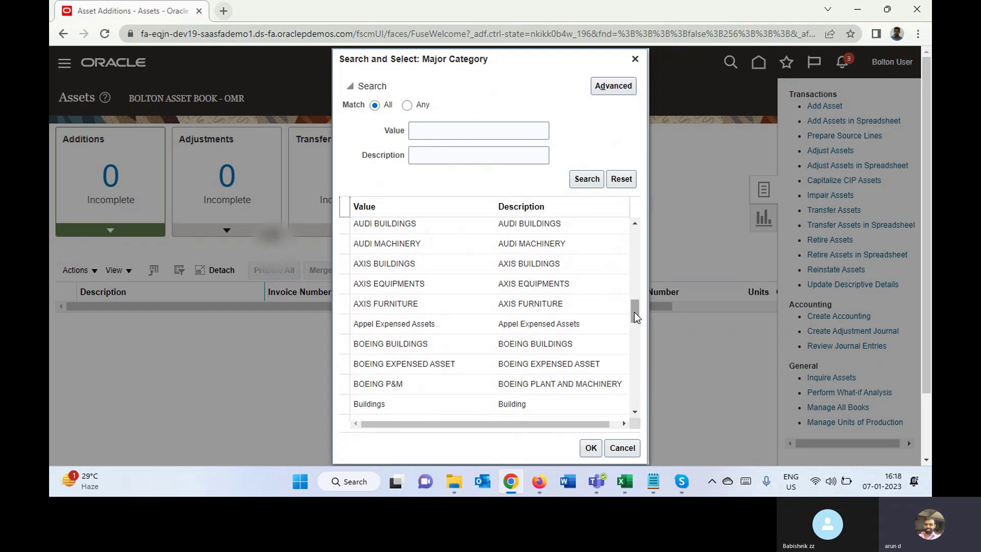
{"action": "left_click_drag", "start_coordinate": [635, 313], "coordinate": [638, 327]}
{"action": "left_click", "coordinate": [554, 285]}
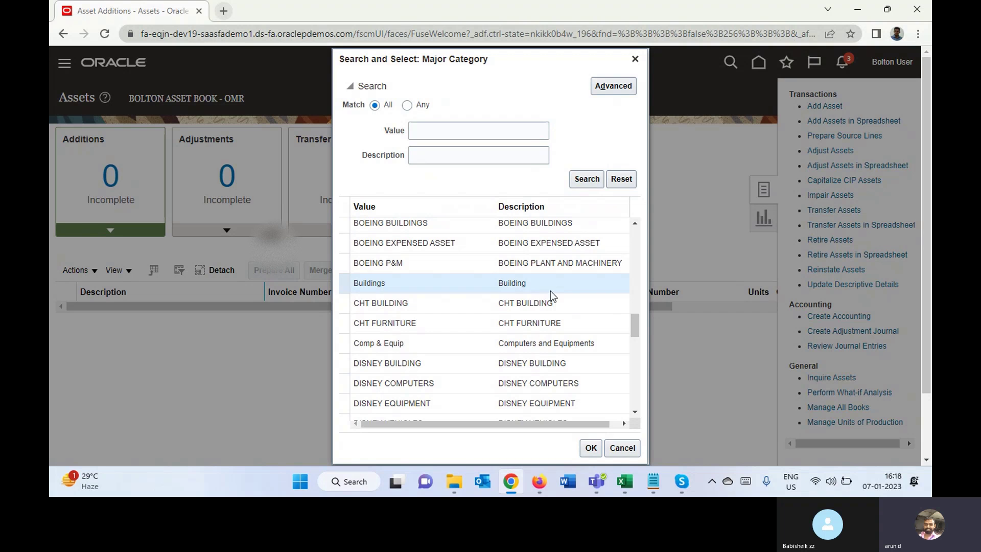
{"action": "left_click", "coordinate": [592, 448]}
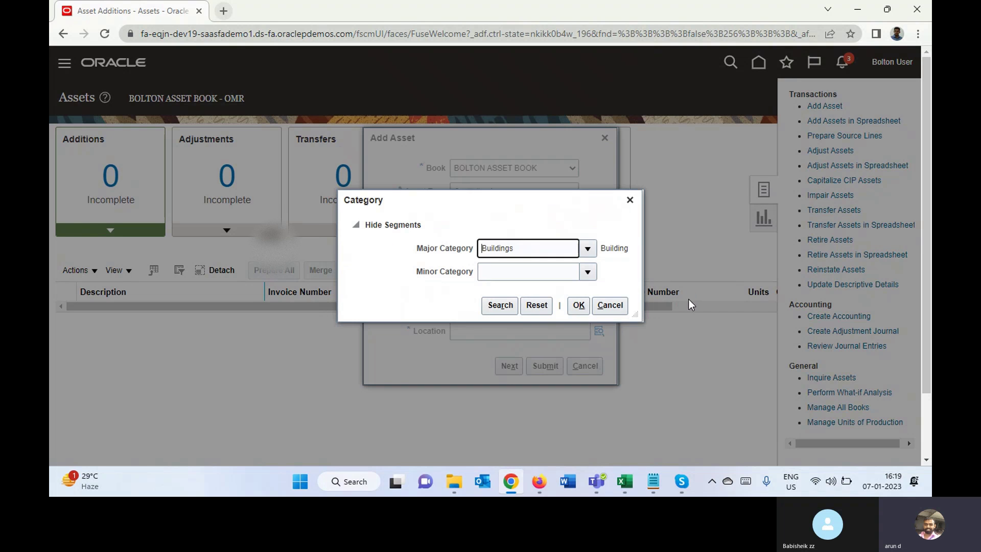
Set the minor category to Barge and try to apply the Buildings and Barge combination to the asset.
{"action": "left_click", "coordinate": [587, 274]}
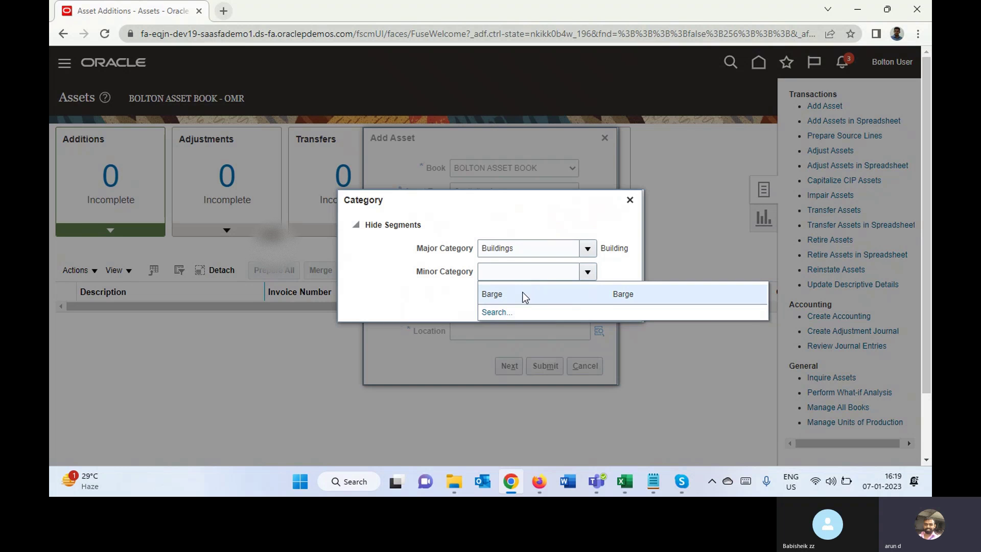
{"action": "left_click", "coordinate": [522, 292]}
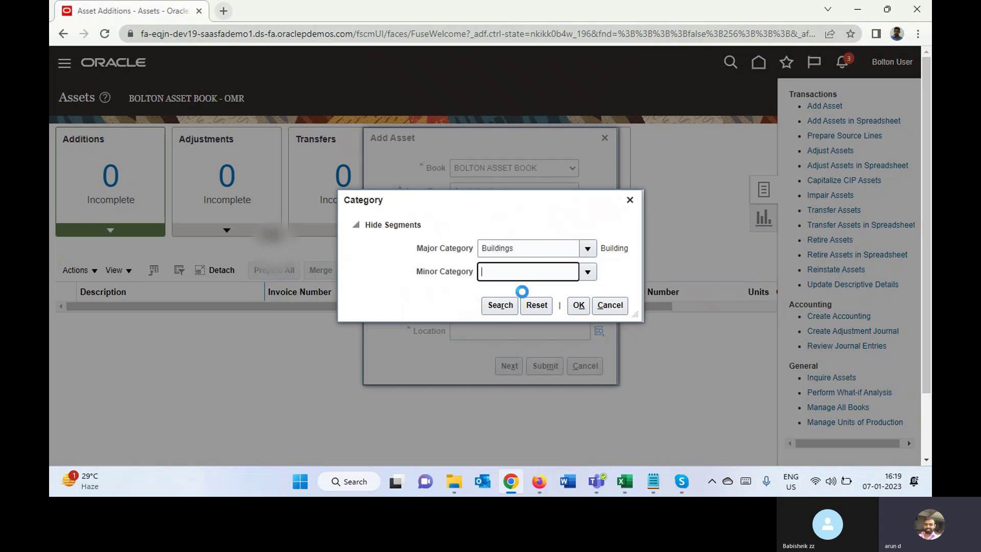
{"action": "left_click", "coordinate": [580, 308]}
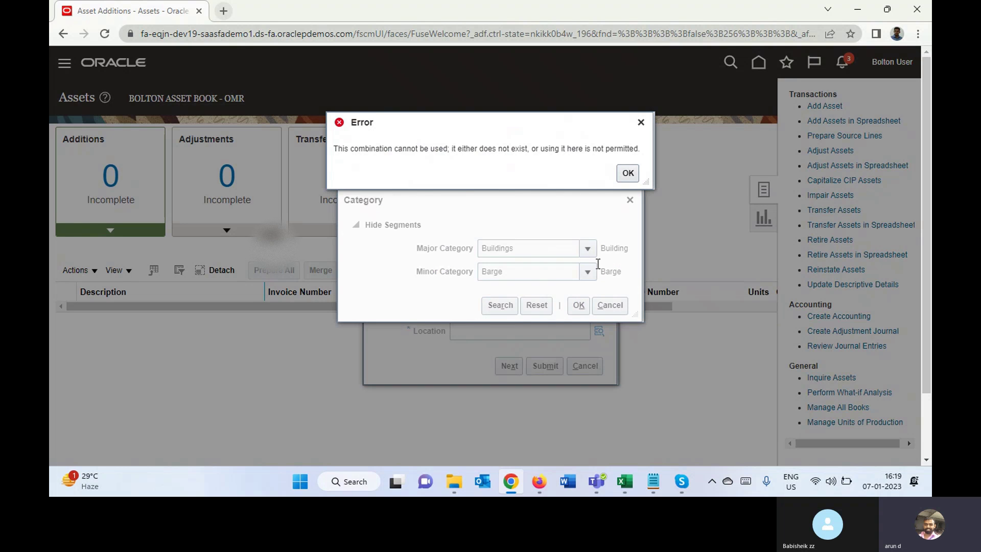
{"action": "left_click_drag", "start_coordinate": [408, 148], "coordinate": [631, 153]}
{"action": "left_click", "coordinate": [628, 173]}
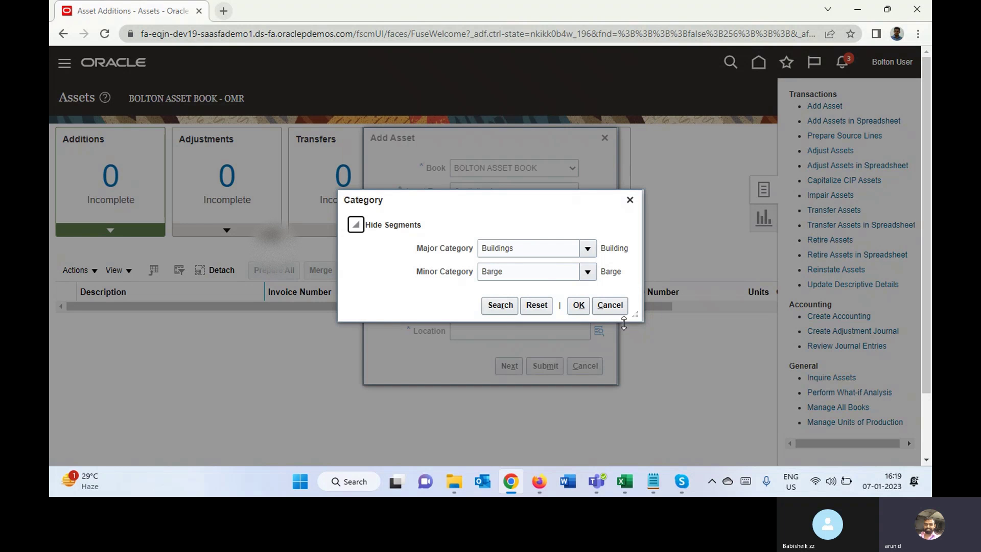
Duplicate the Assets page in a second browser tab, keeping the Category dialog open in the first.
{"action": "right_click", "coordinate": [161, 15]}
{"action": "left_click", "coordinate": [207, 107]}
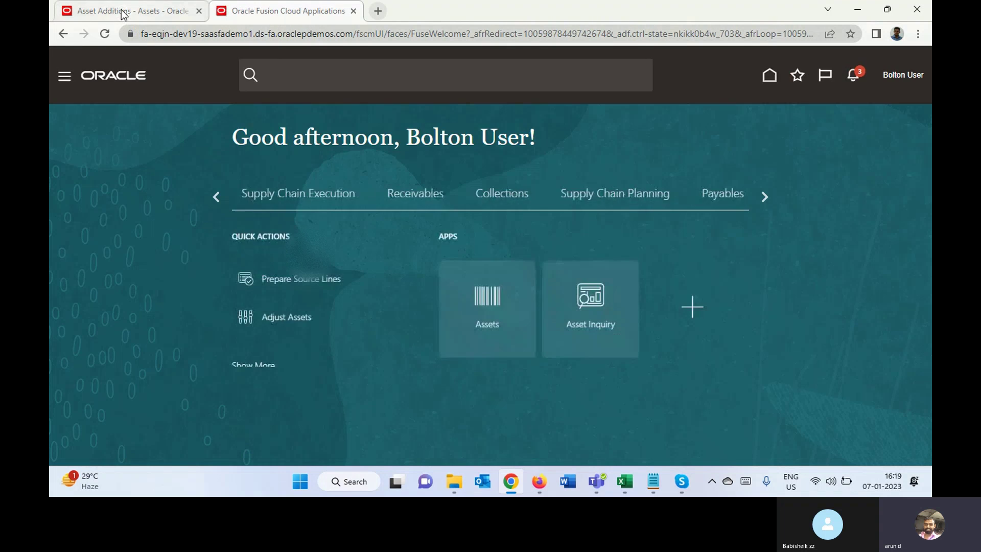
Open Setup and Maintenance in the second browser tab and switch the setup offering to Financials.
{"action": "left_click", "coordinate": [122, 11]}
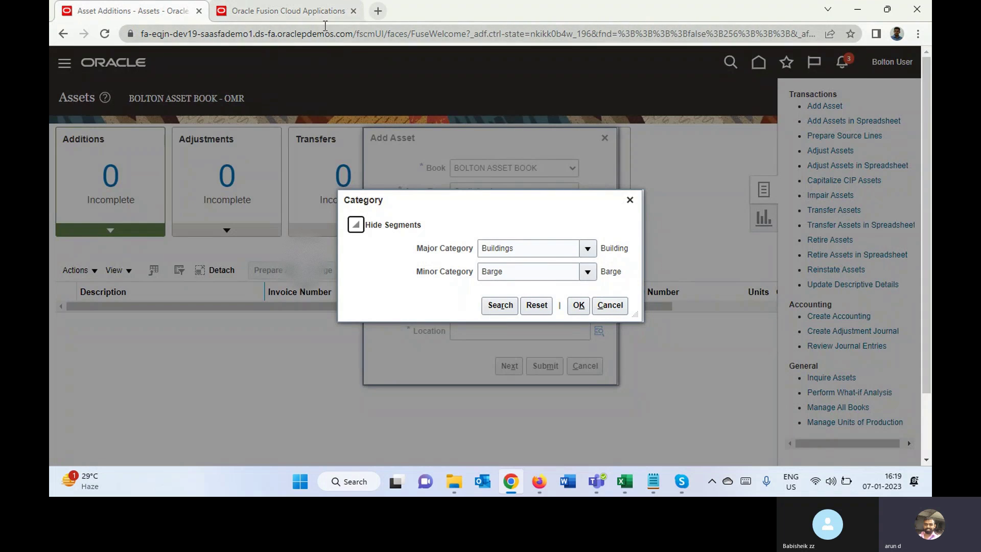
{"action": "left_click", "coordinate": [311, 13]}
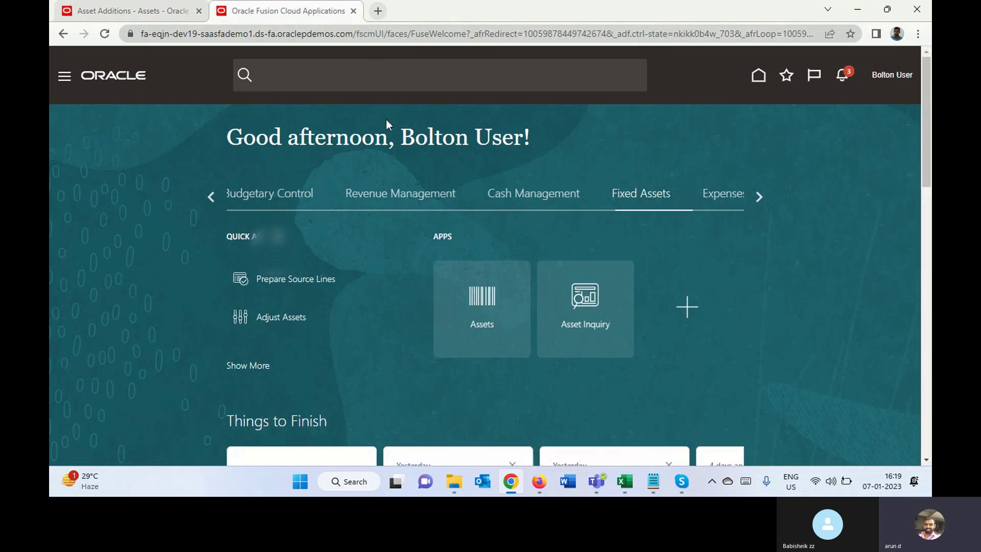
{"action": "left_click", "coordinate": [892, 76]}
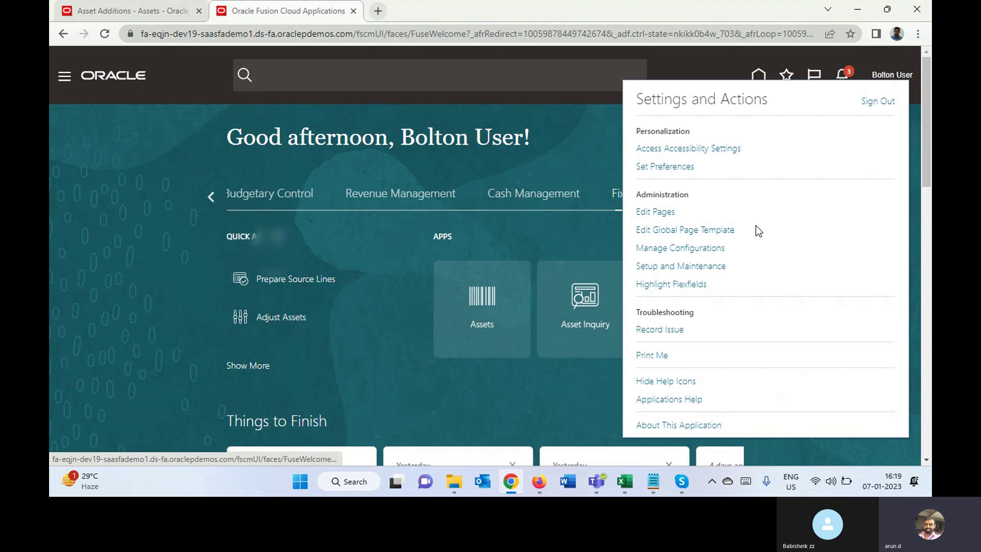
{"action": "left_click", "coordinate": [681, 266]}
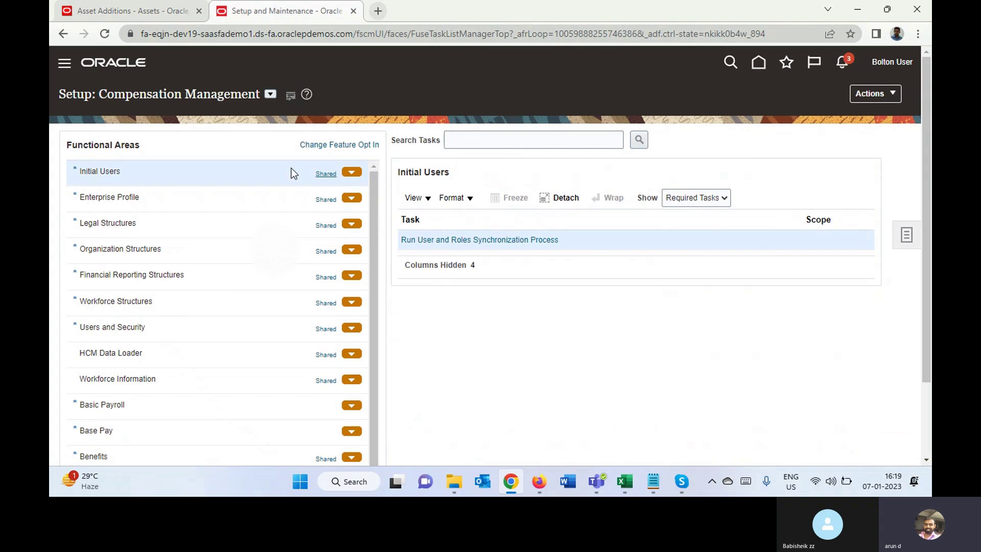
{"action": "left_click", "coordinate": [270, 94]}
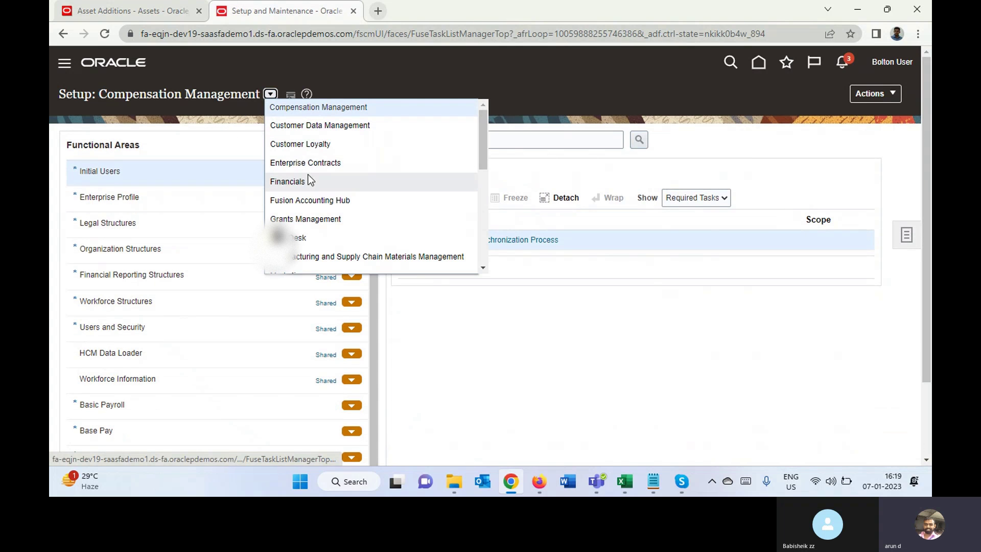
{"action": "left_click", "coordinate": [308, 181]}
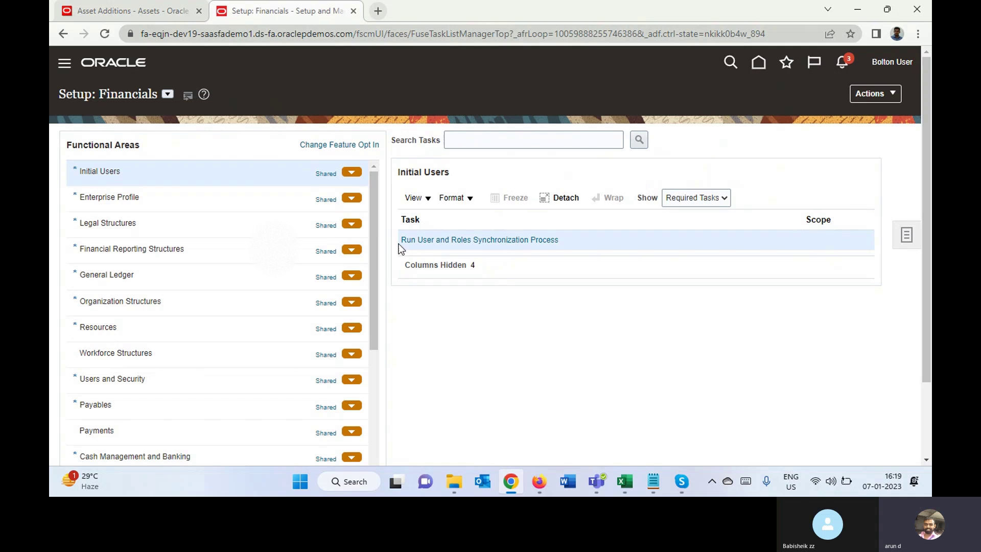
Open the Manage Asset Categories task of the Fixed Assets functional area.
{"action": "left_click_drag", "start_coordinate": [375, 217], "coordinate": [370, 317]}
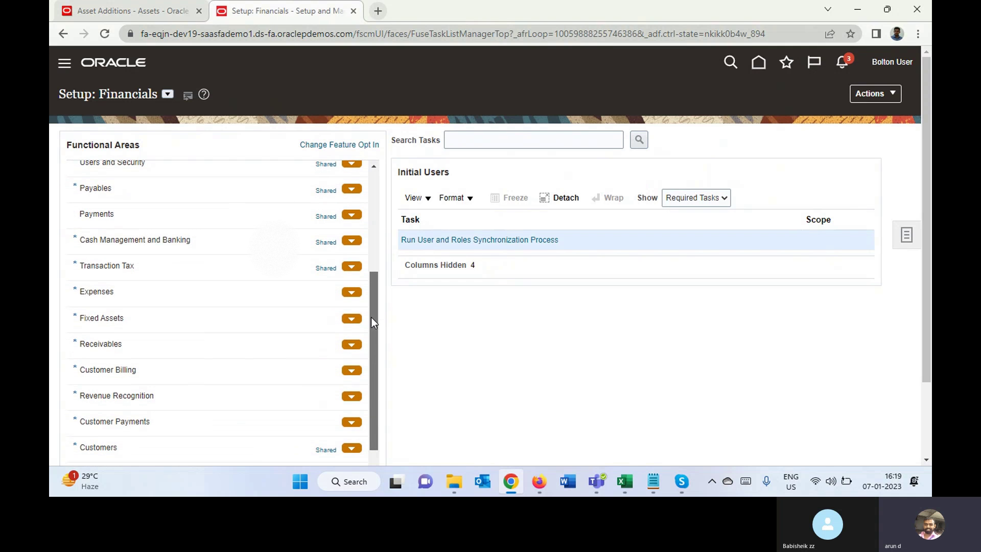
{"action": "left_click", "coordinate": [127, 321]}
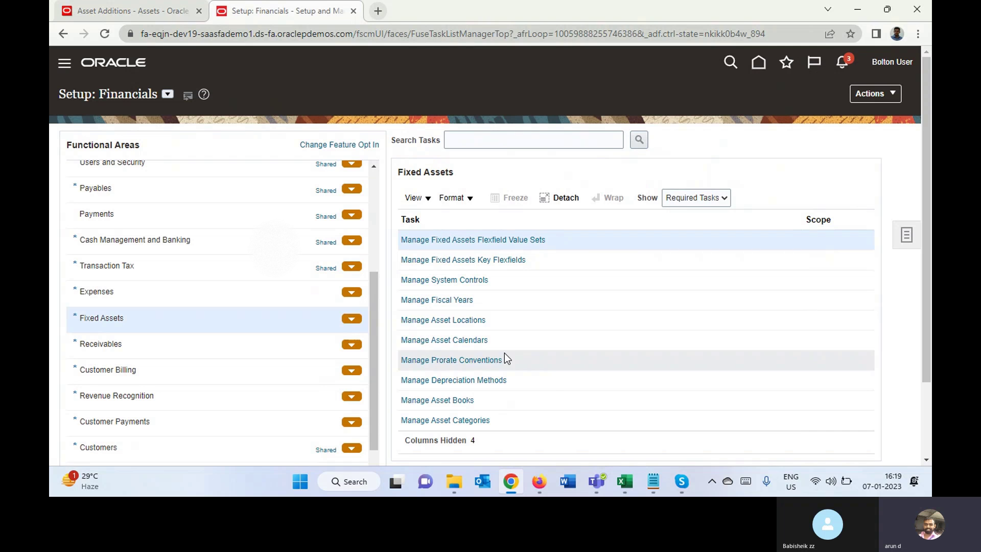
{"action": "left_click", "coordinate": [458, 419]}
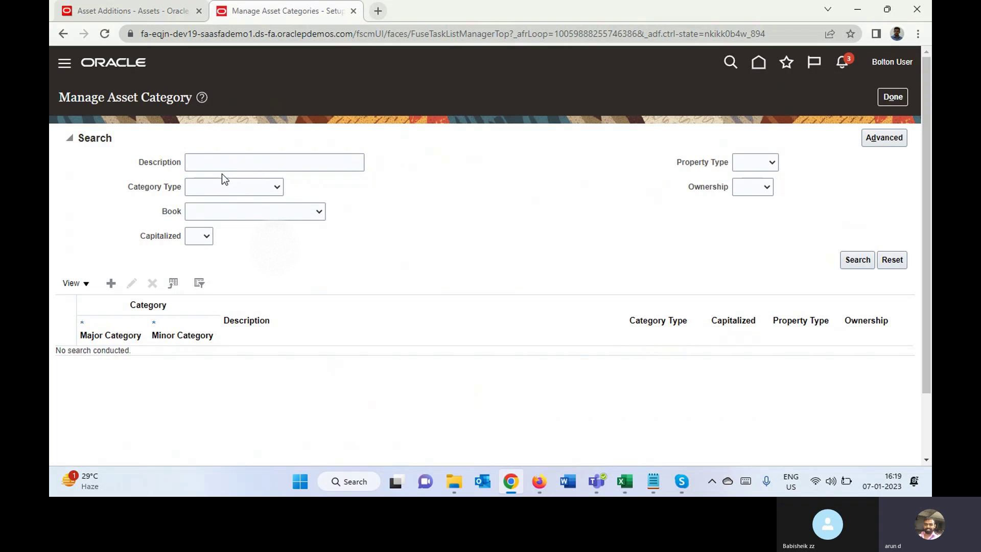
Start a new asset category with Buildings as the major category and Barge as the minor category.
{"action": "left_click", "coordinate": [108, 286]}
{"action": "left_click", "coordinate": [313, 143]}
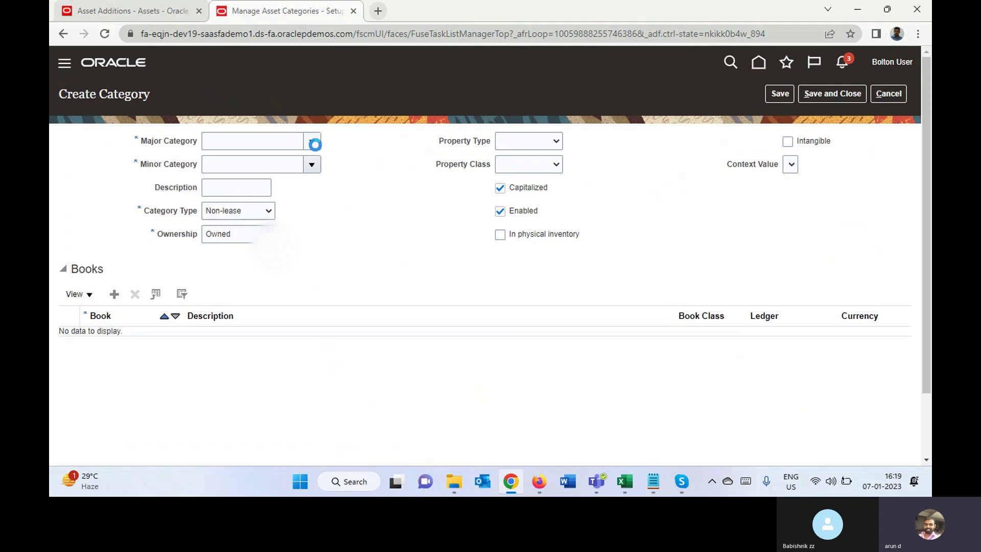
{"action": "left_click", "coordinate": [279, 145]}
{"action": "type", "text": "Buil"}
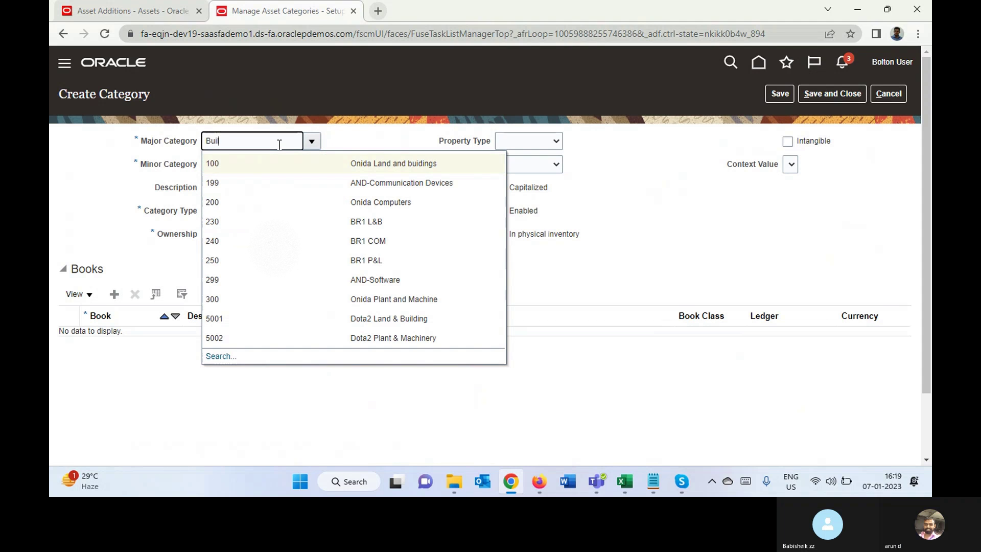
{"action": "key", "text": "BackSpace"}
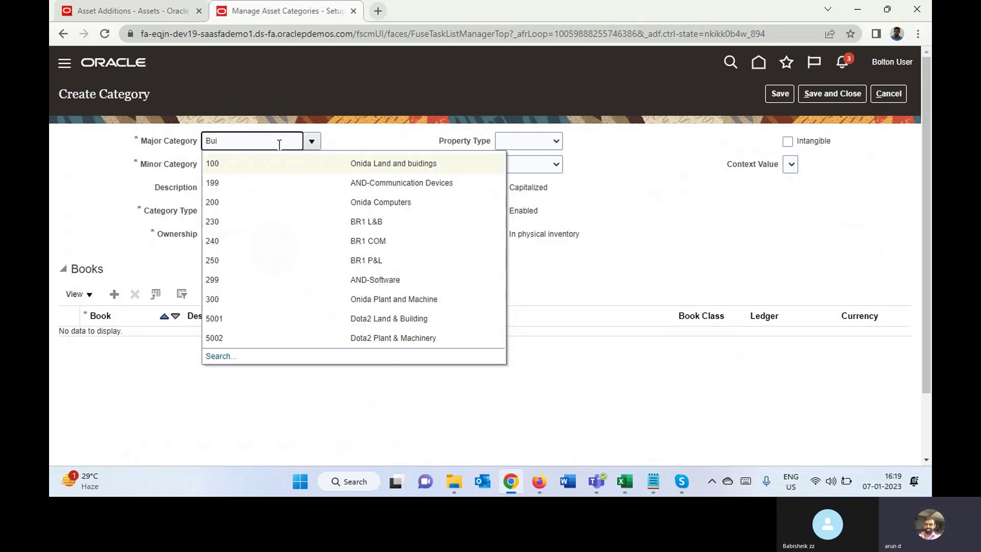
{"action": "type", "text": "l"}
{"action": "key", "text": "Tab"}
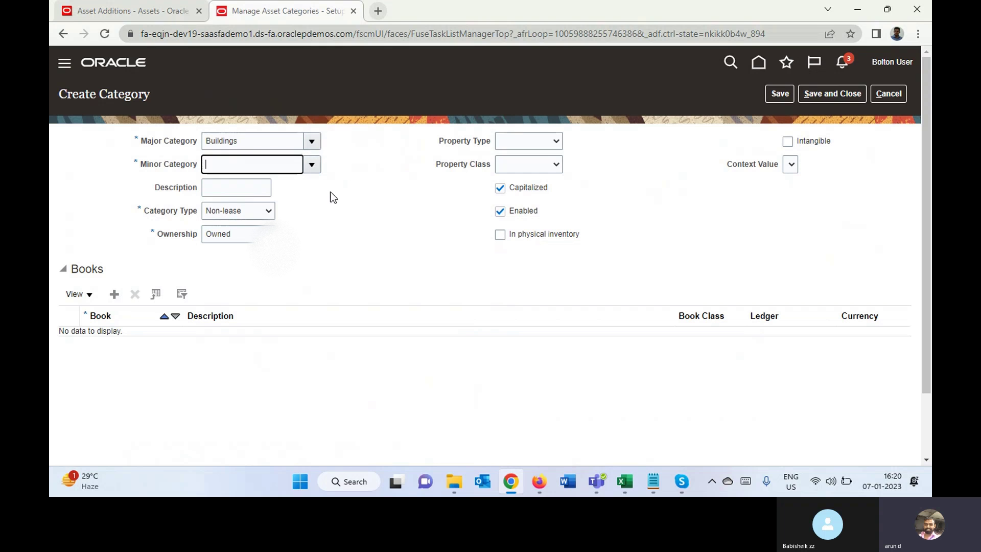
{"action": "left_click", "coordinate": [313, 164]}
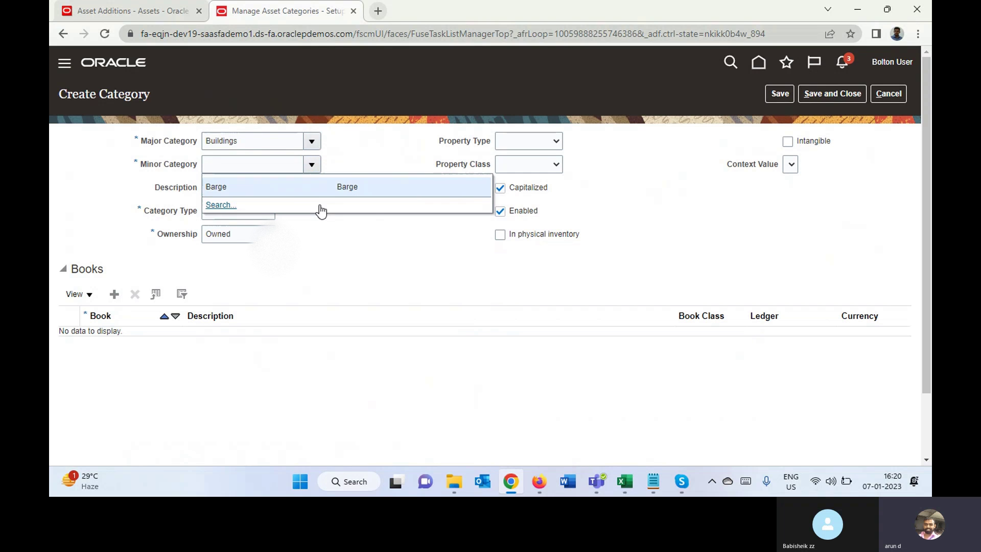
{"action": "left_click", "coordinate": [298, 185]}
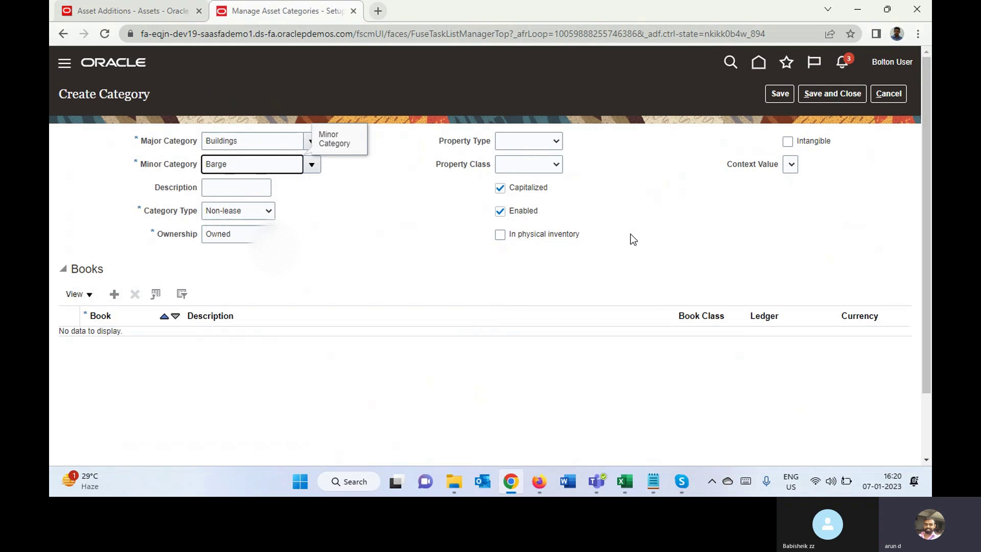
Add a book row to the category and assign BOLTON ASSET BOOK to it.
{"action": "left_click", "coordinate": [115, 294]}
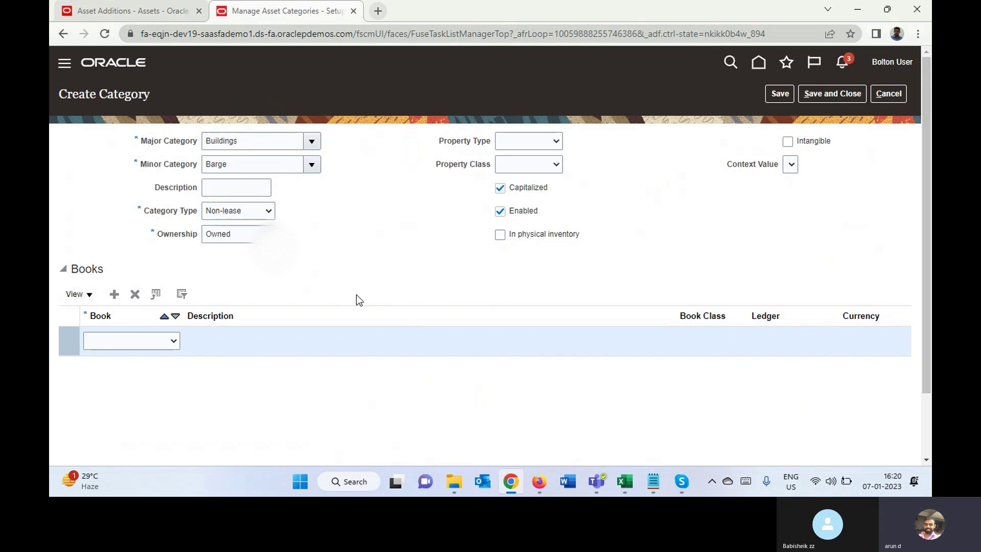
{"action": "left_click", "coordinate": [136, 341]}
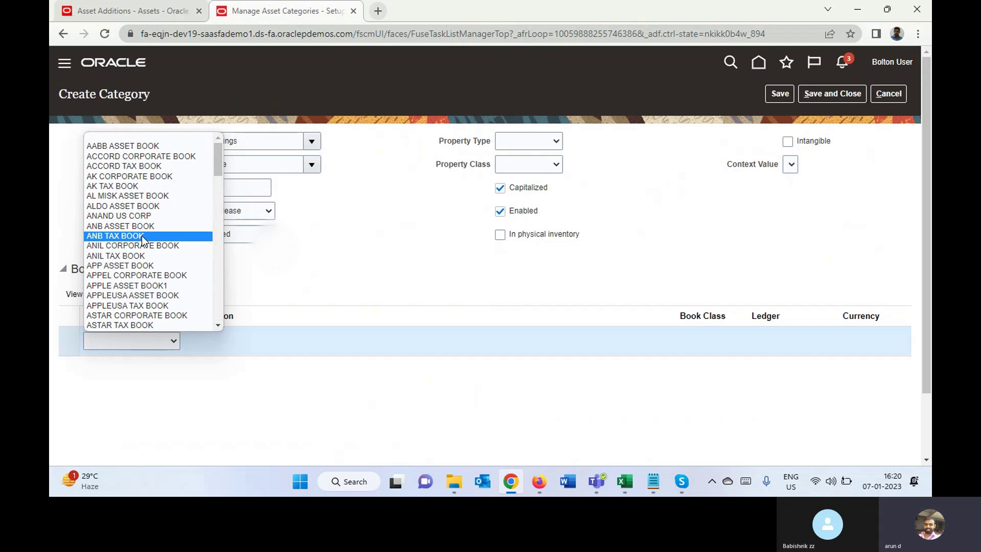
{"action": "key", "text": "b"}
{"action": "key", "text": "b"}
{"action": "key", "text": "b"}
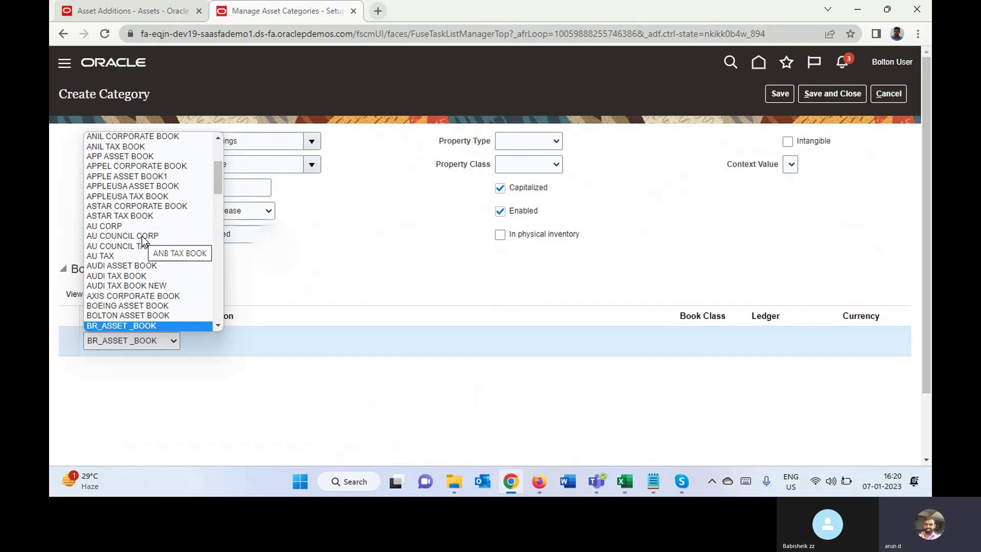
{"action": "key", "text": "Up"}
{"action": "key", "text": "Return"}
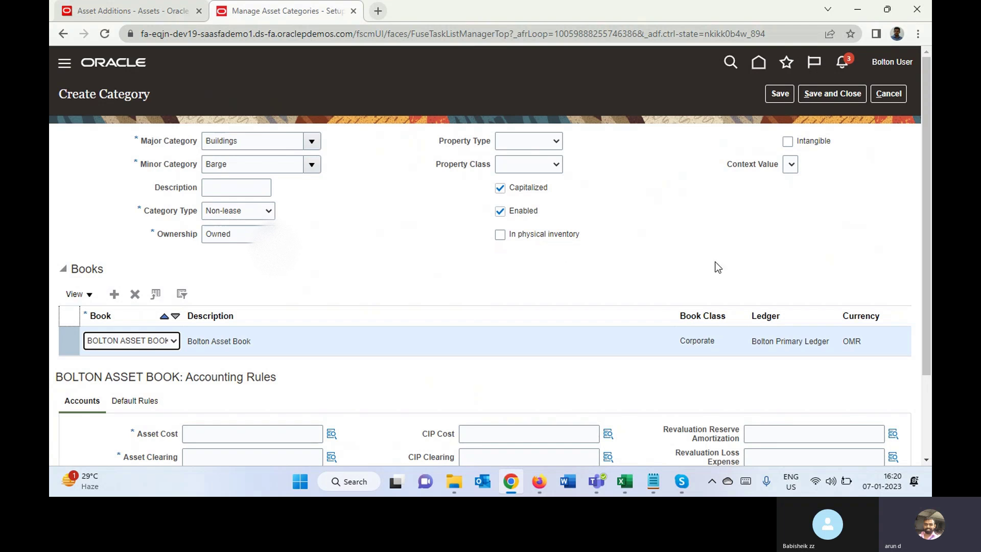
Open the Asset Cost account segments and set Company to 001 Bolton Oman and Department to 001 Human Resource.
{"action": "scroll", "coordinate": [927, 285], "scroll_direction": "down", "scroll_amount": 2}
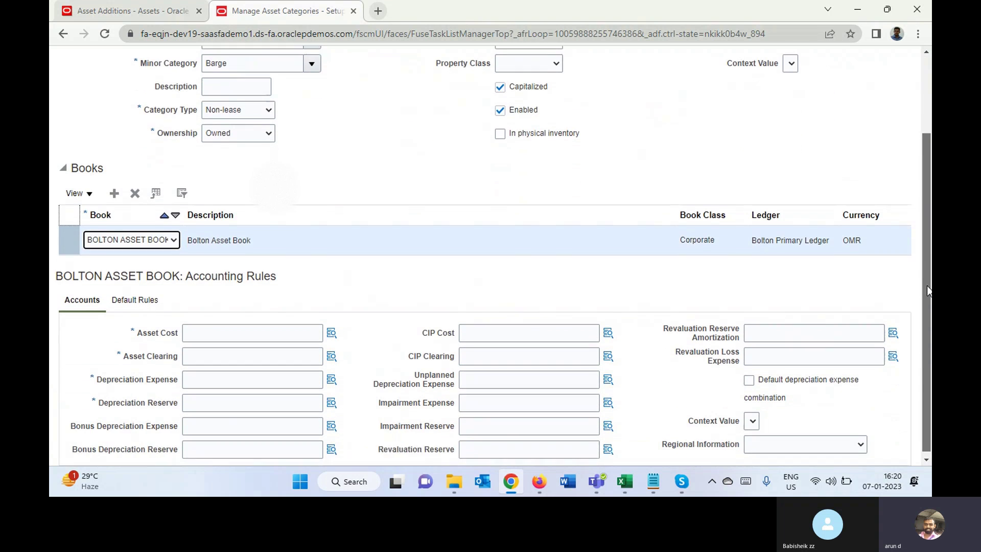
{"action": "left_click", "coordinate": [331, 329]}
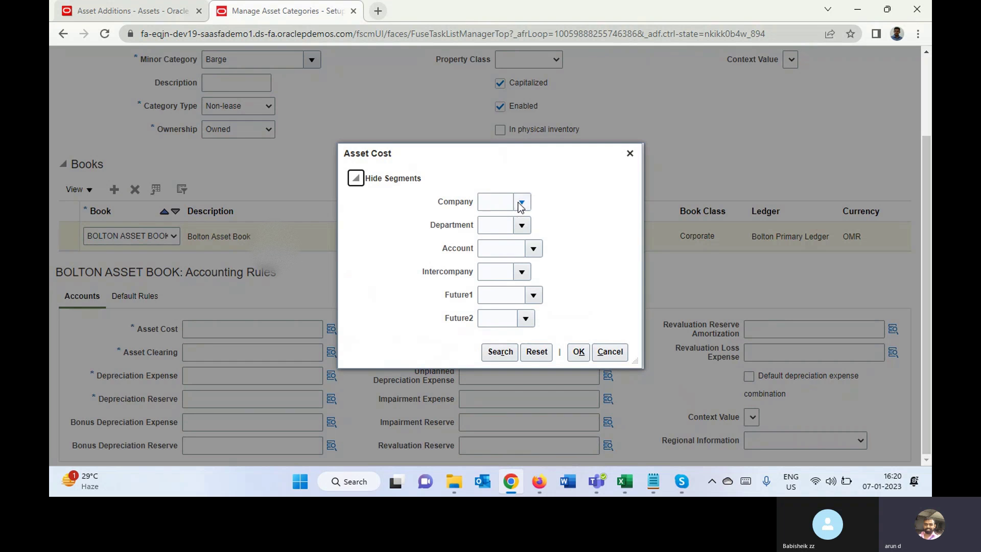
{"action": "left_click", "coordinate": [521, 204]}
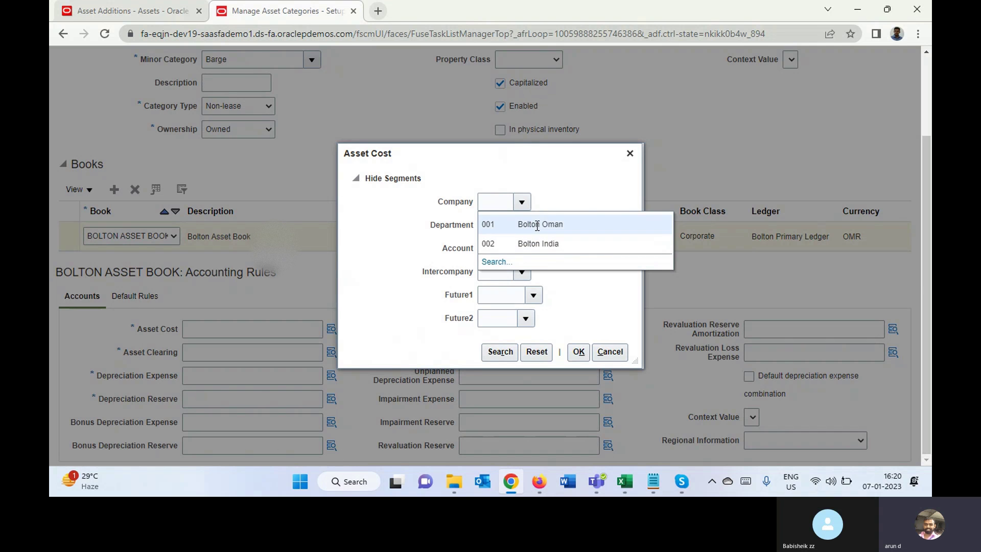
{"action": "left_click", "coordinate": [556, 228]}
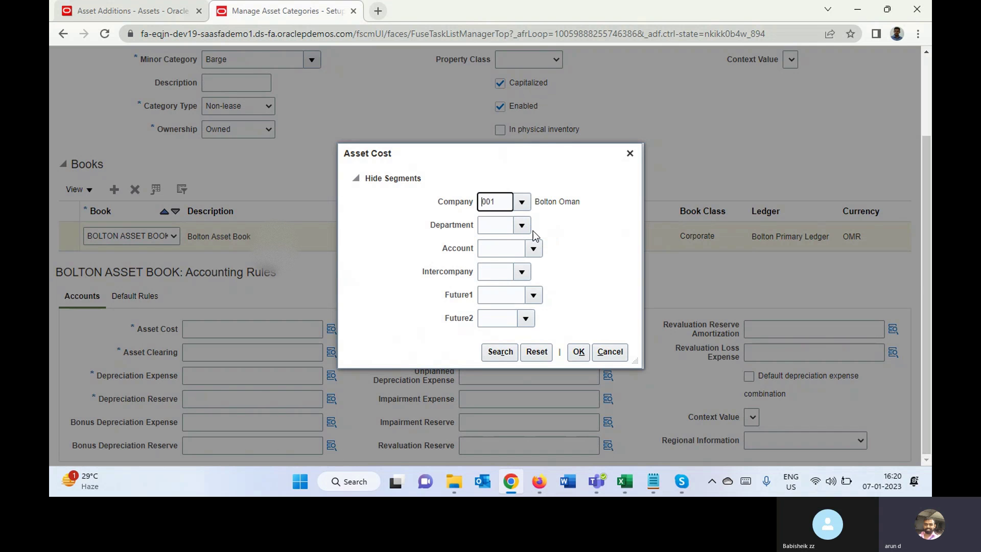
{"action": "left_click", "coordinate": [522, 228]}
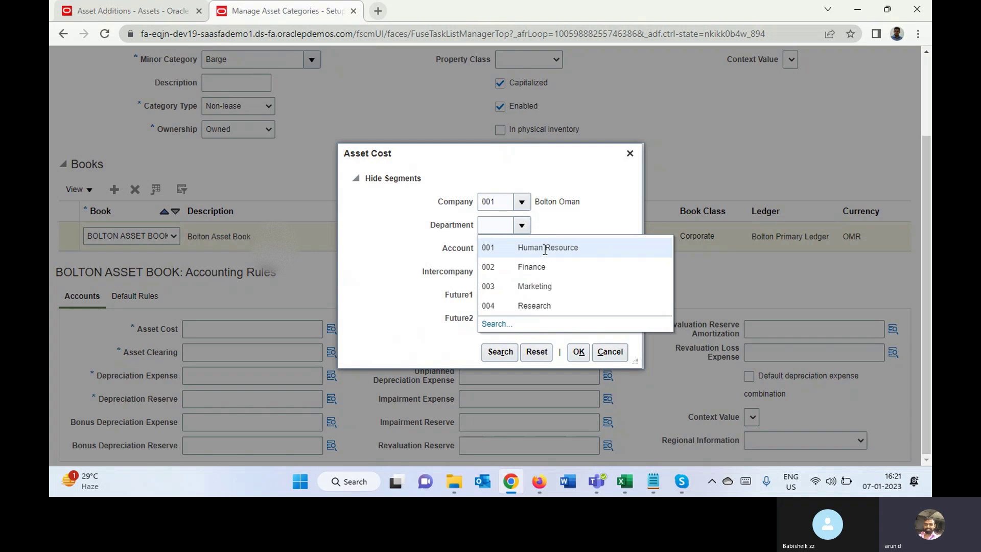
{"action": "left_click", "coordinate": [545, 248]}
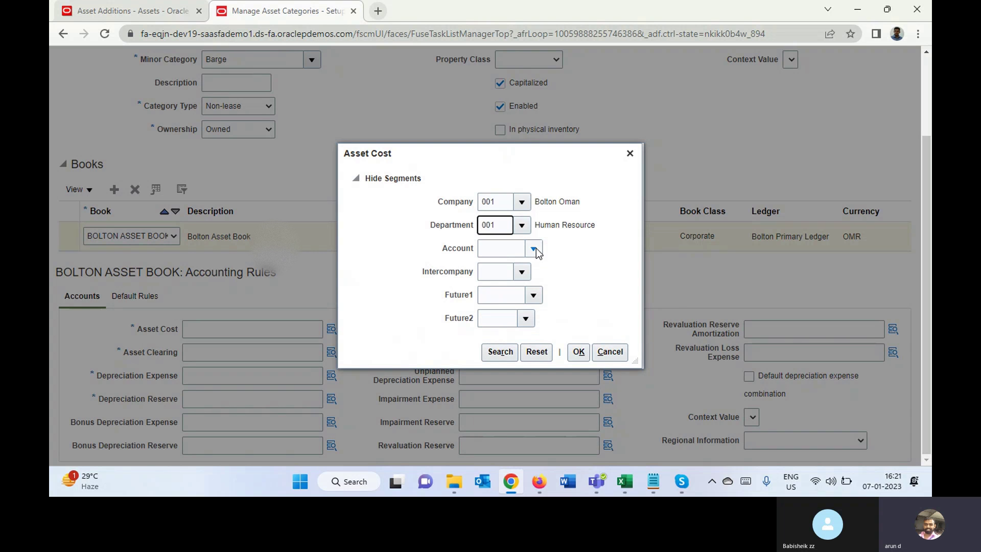
Search the account values for the description "Asse" and choose 15910 Asset Clearing as the Asset Cost account segment.
{"action": "left_click", "coordinate": [534, 249]}
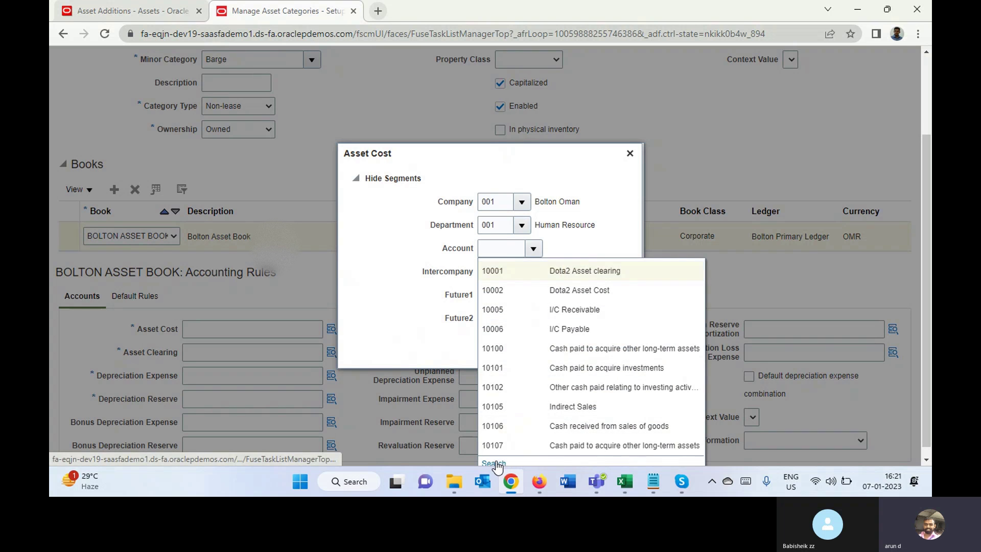
{"action": "left_click", "coordinate": [494, 464]}
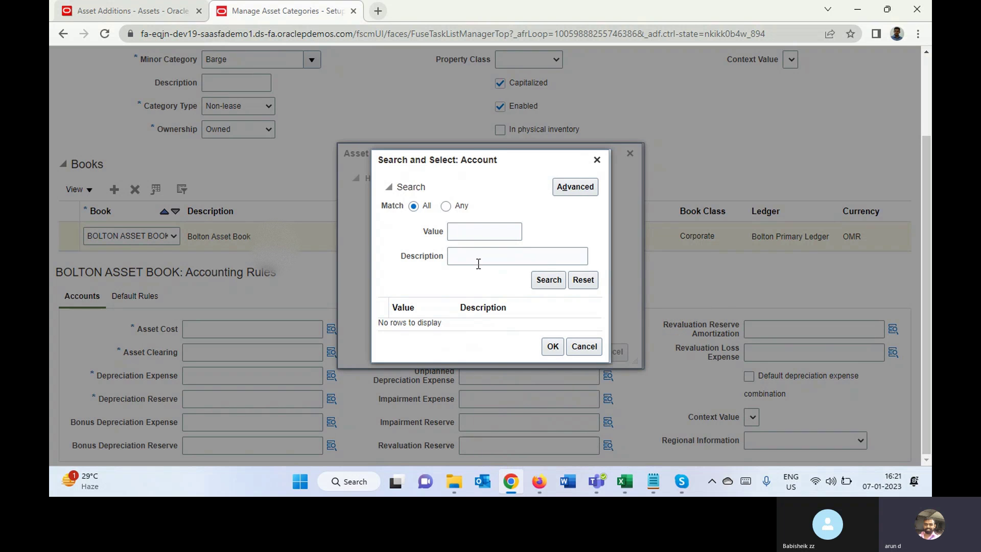
{"action": "left_click", "coordinate": [478, 254]}
{"action": "type", "text": "Ass"}
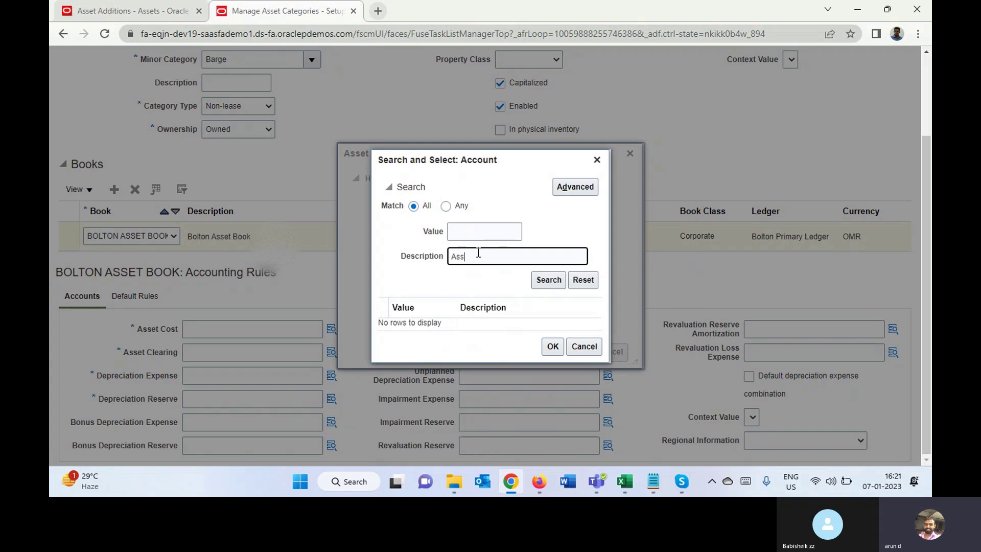
{"action": "type", "text": "e"}
{"action": "left_click", "coordinate": [545, 280]}
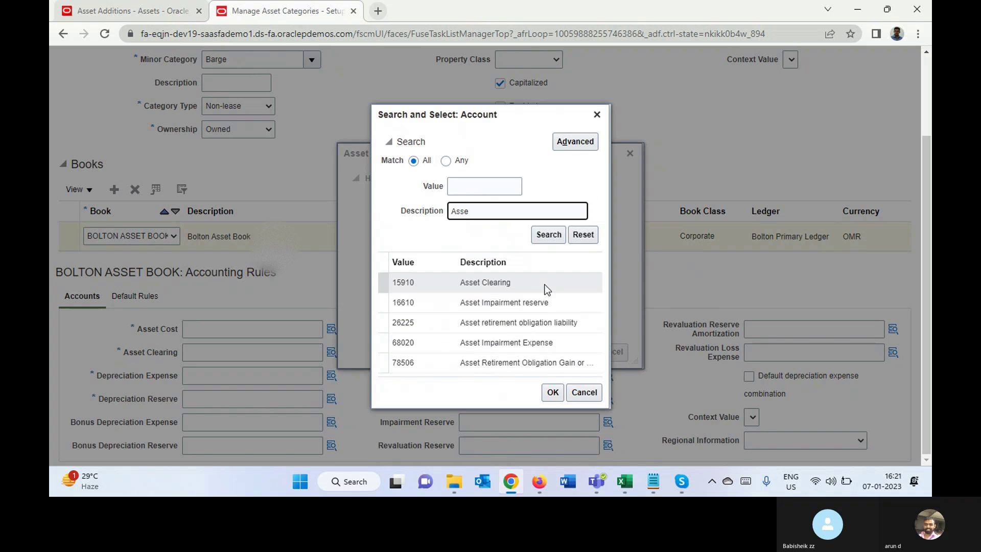
{"action": "left_click", "coordinate": [536, 283]}
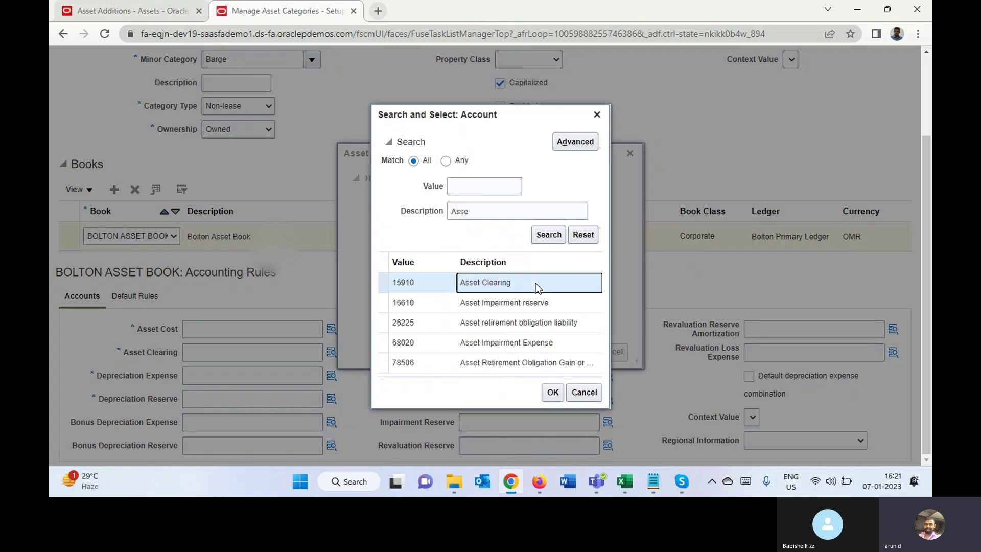
{"action": "left_click", "coordinate": [552, 392]}
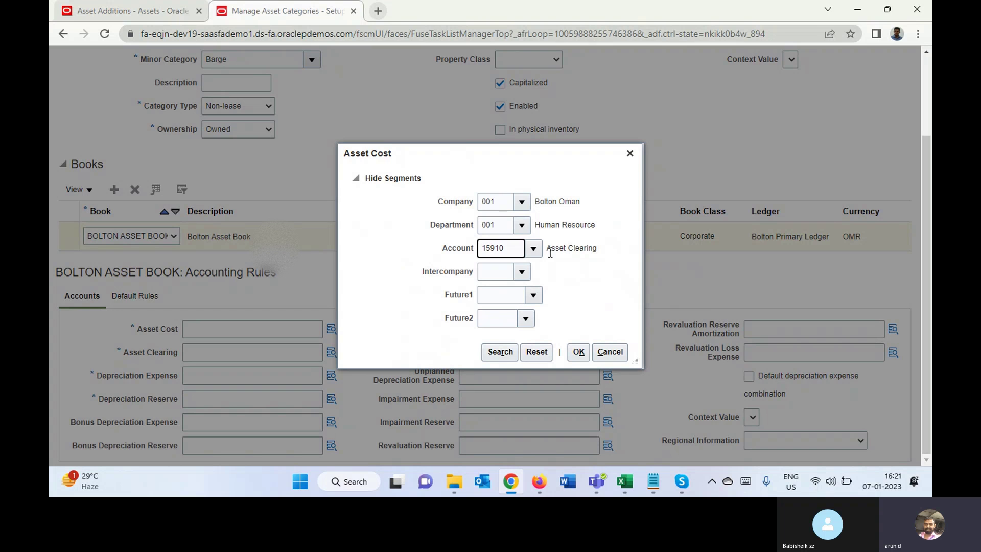
Complete the Asset Cost combination with Intercompany 001 Bolton Oman, Future1 999999 and Future2 9999, and confirm it.
{"action": "left_click", "coordinate": [523, 271]}
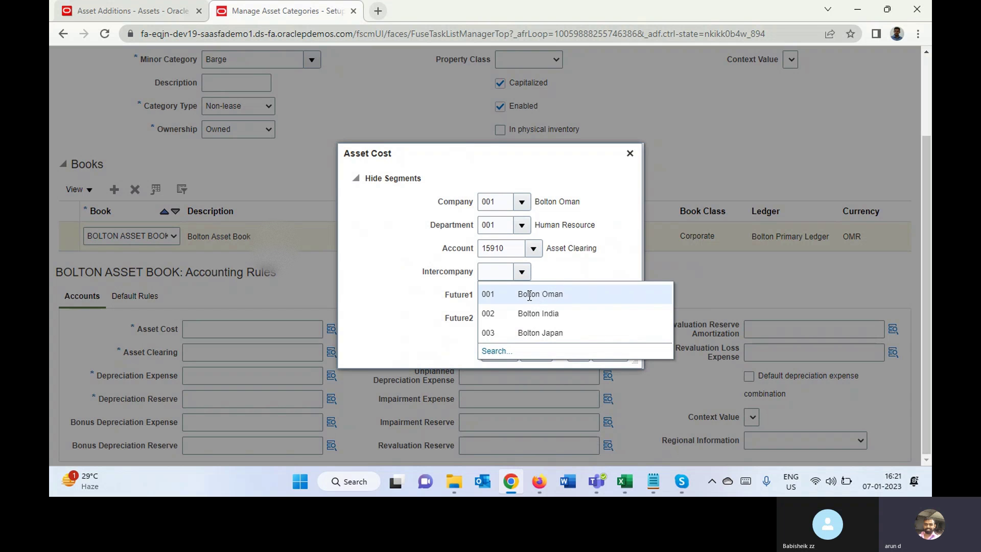
{"action": "left_click", "coordinate": [529, 295]}
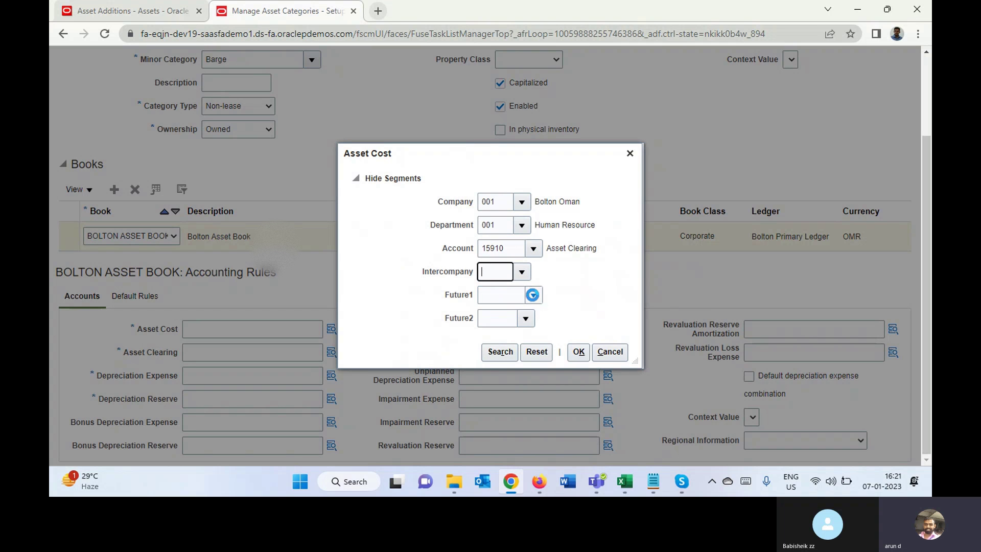
{"action": "left_click", "coordinate": [533, 296]}
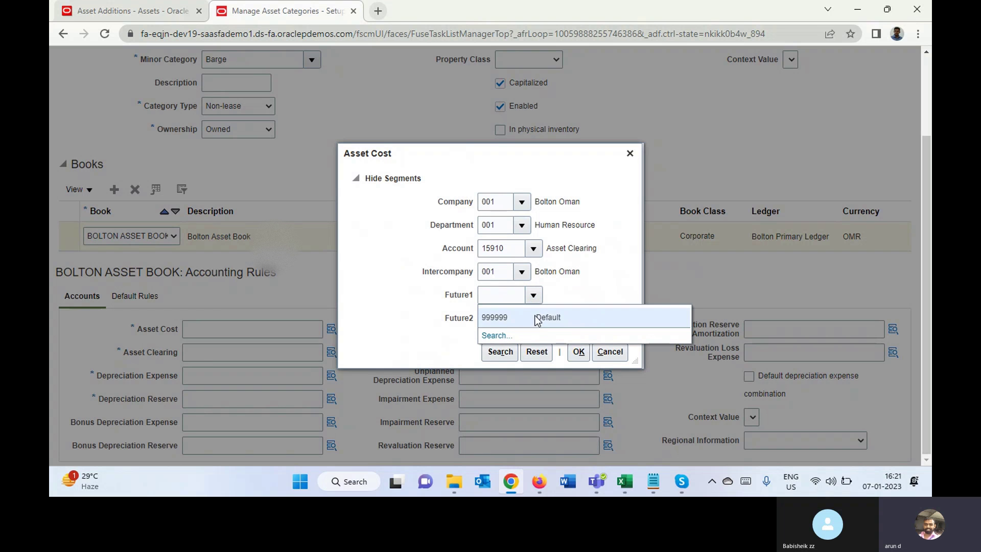
{"action": "left_click", "coordinate": [537, 318]}
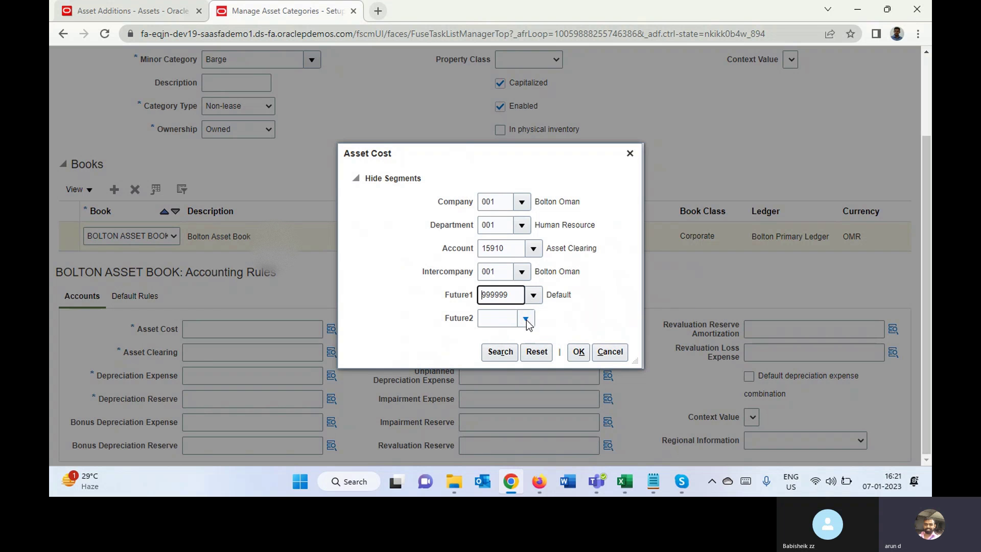
{"action": "left_click", "coordinate": [526, 319]}
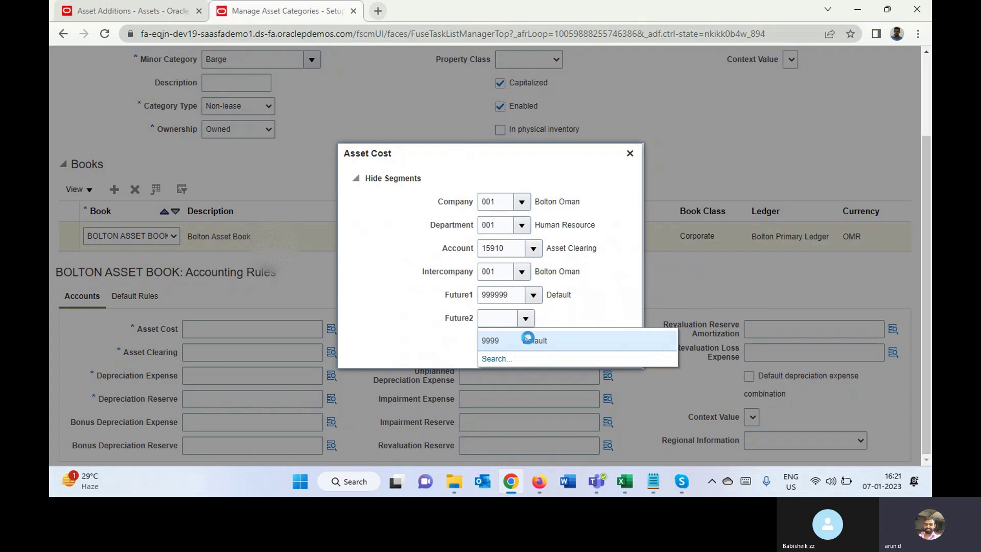
{"action": "left_click", "coordinate": [531, 340]}
{"action": "left_click", "coordinate": [579, 352]}
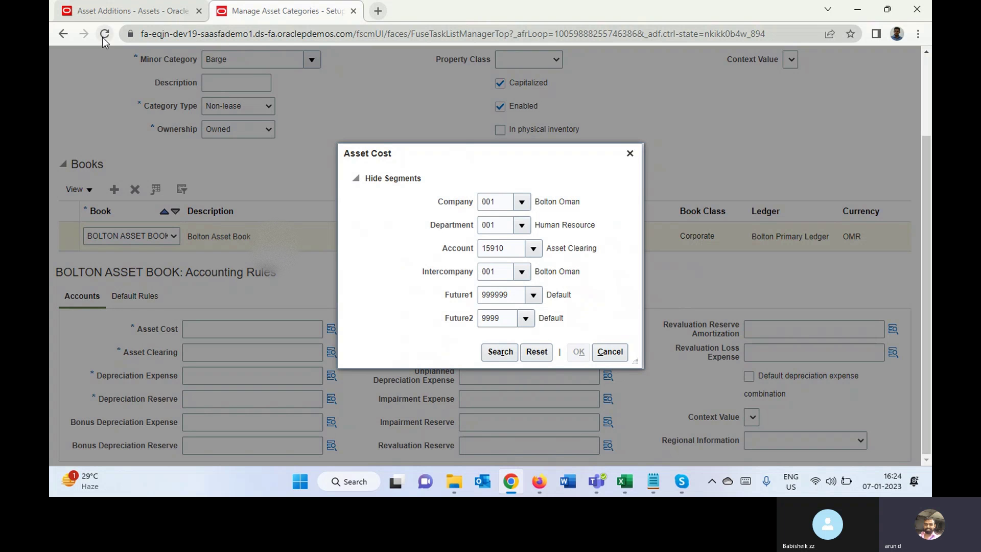
Duplicate the Asset Additions browser page and open Setup and Maintenance in the copy.
{"action": "left_click", "coordinate": [123, 15]}
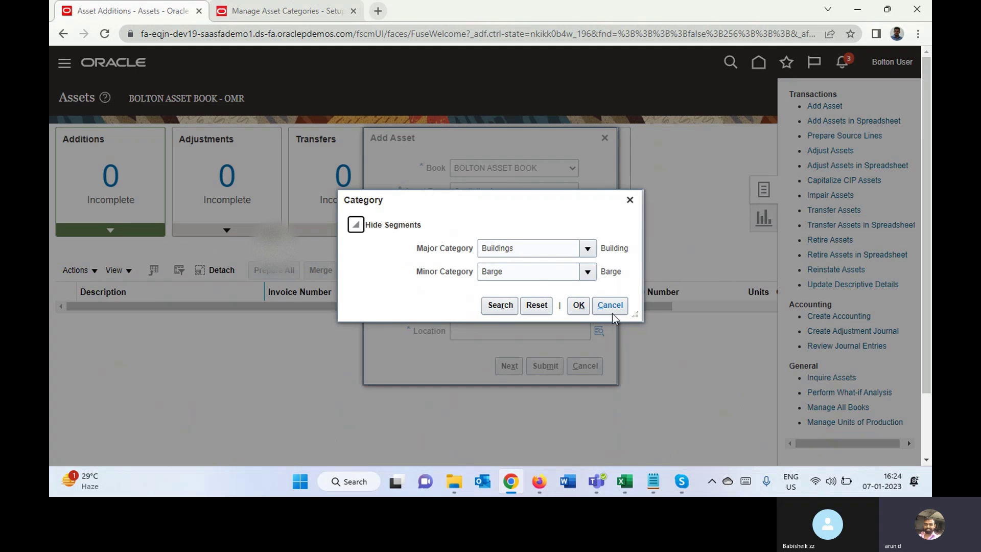
{"action": "right_click", "coordinate": [180, 14]}
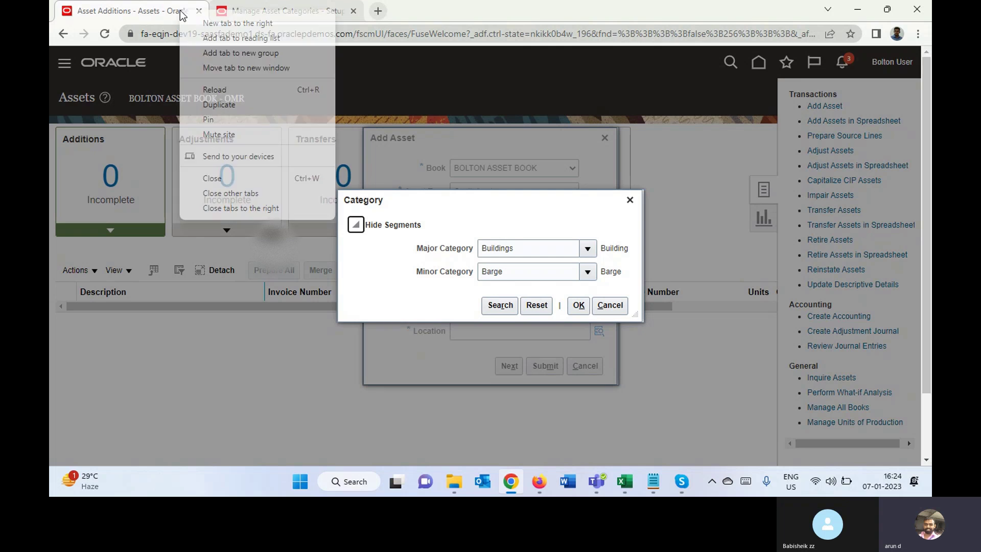
{"action": "left_click", "coordinate": [231, 104]}
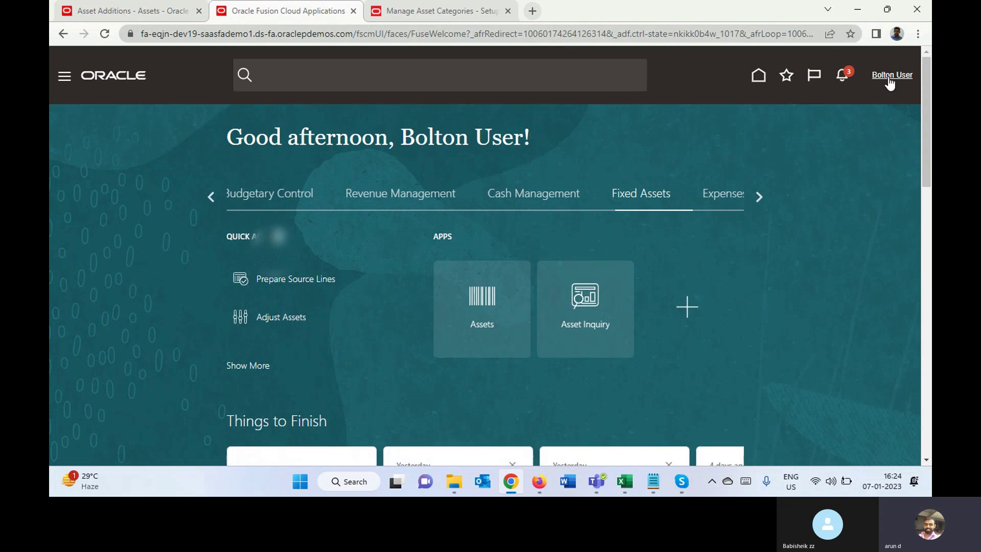
{"action": "left_click", "coordinate": [889, 78]}
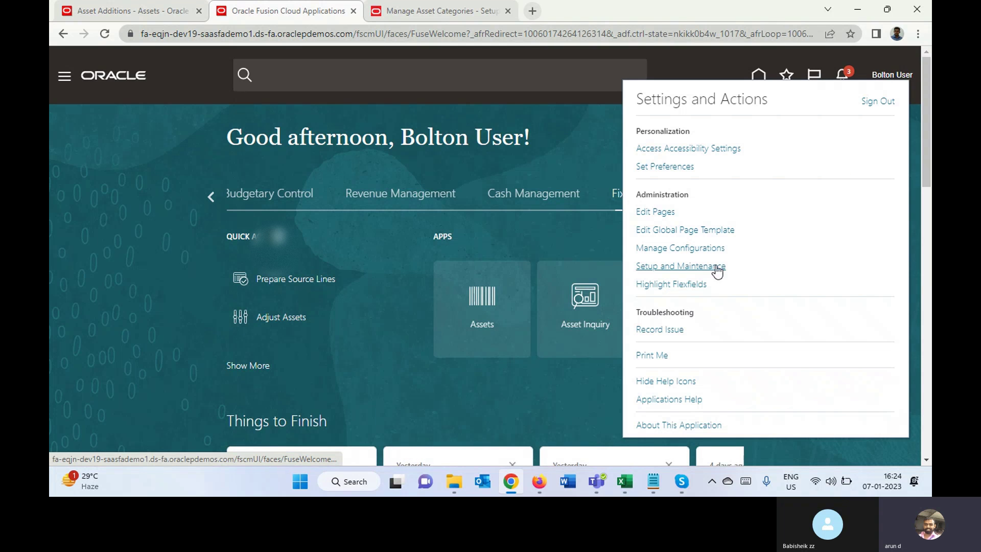
{"action": "left_click", "coordinate": [717, 271]}
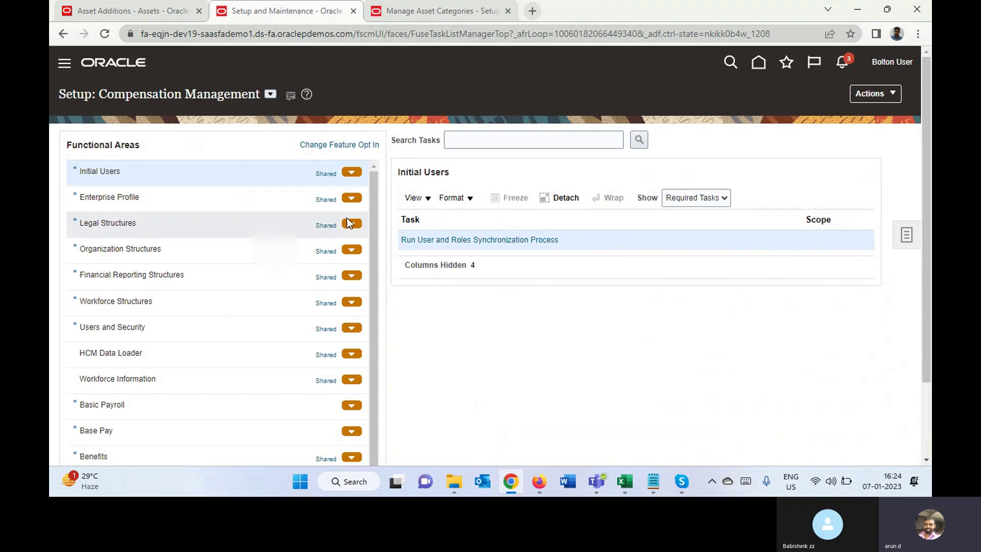
Switch the setup offering to Financials and open the Manage Asset Categories task of the Fixed Assets area.
{"action": "left_click", "coordinate": [270, 94]}
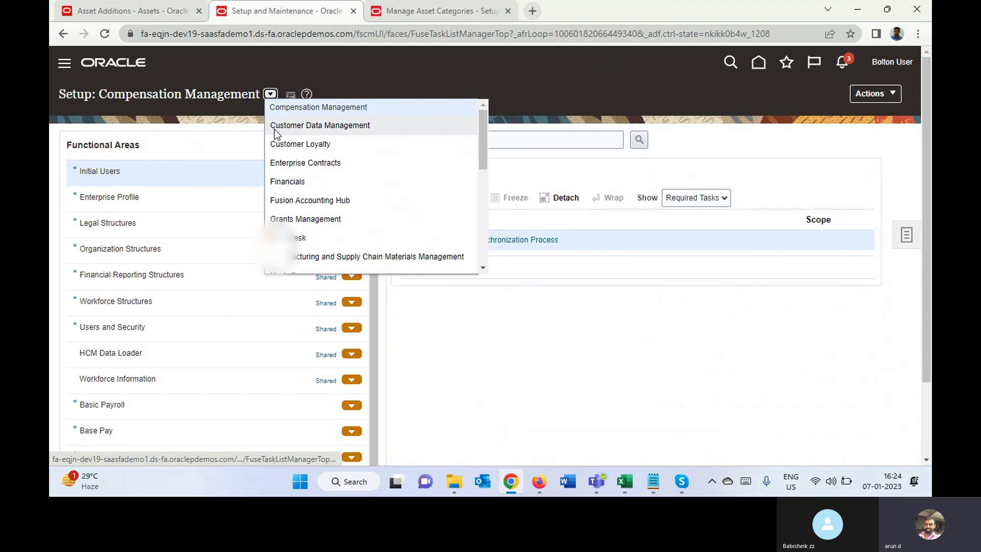
{"action": "left_click", "coordinate": [301, 186]}
{"action": "key", "text": "ctrl+Tab"}
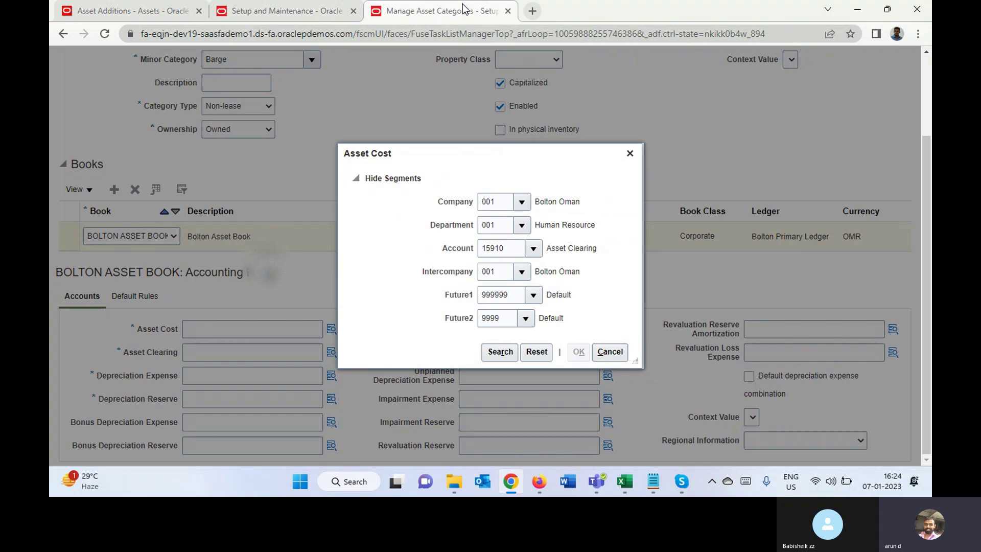
{"action": "left_click", "coordinate": [271, 12]}
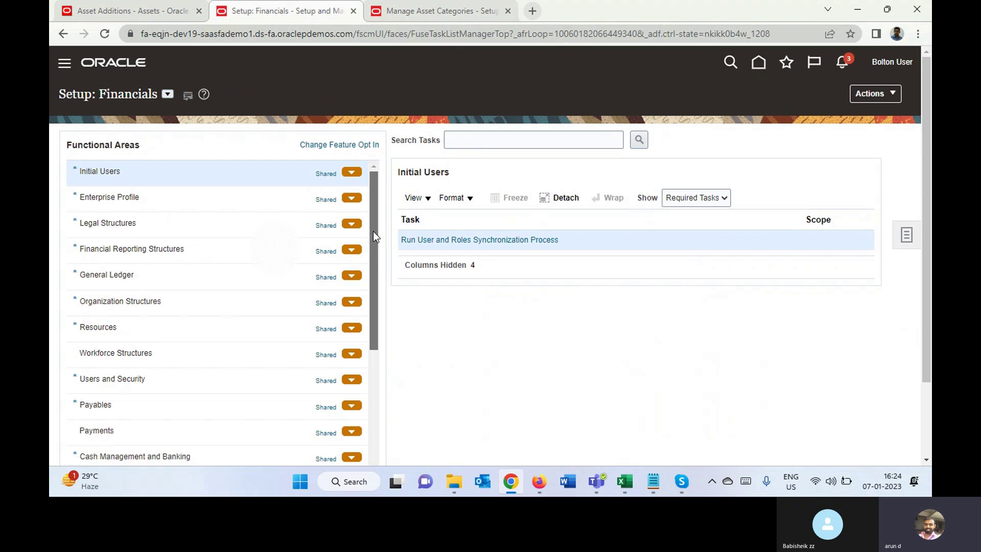
{"action": "scroll", "coordinate": [373, 231], "scroll_direction": "down", "scroll_amount": 4}
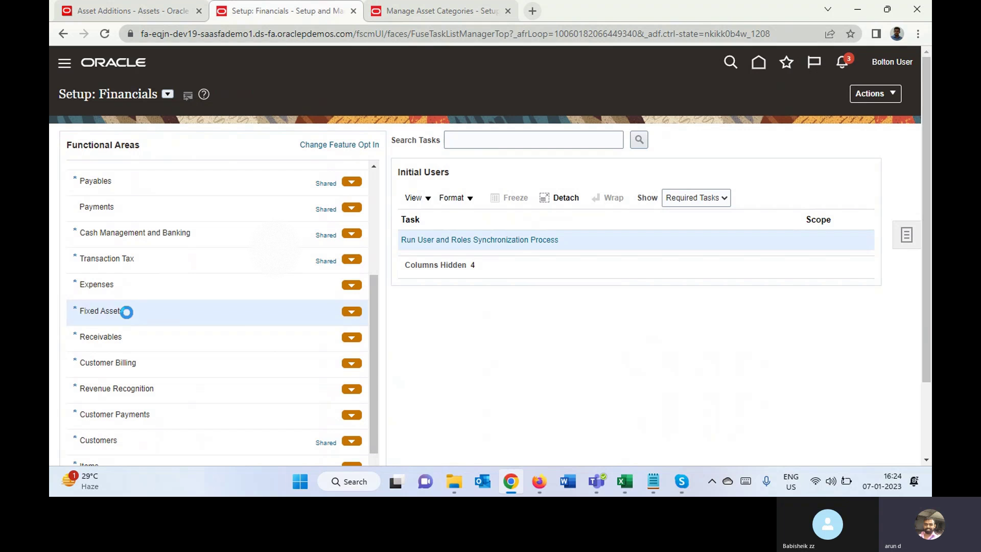
{"action": "left_click", "coordinate": [126, 312]}
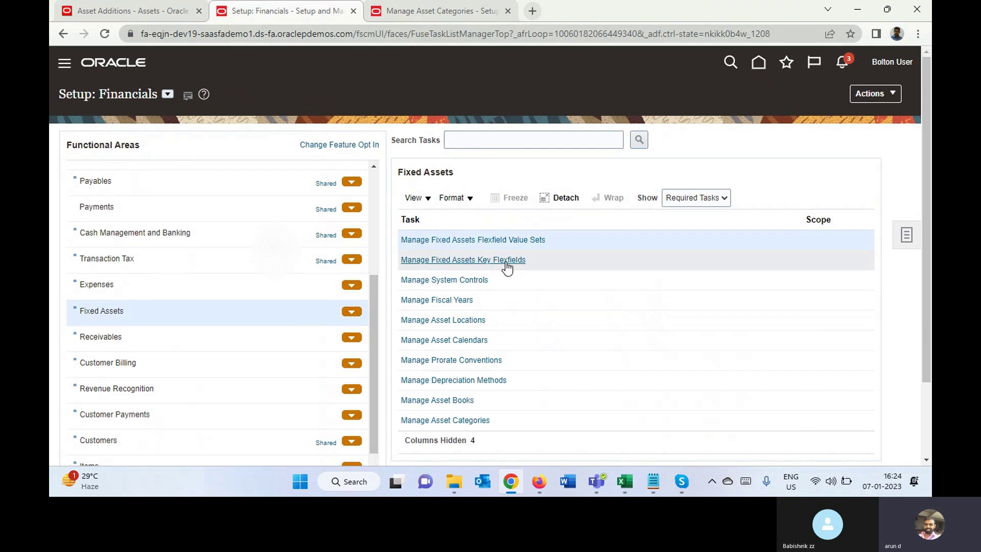
{"action": "scroll", "coordinate": [928, 286], "scroll_direction": "down", "scroll_amount": 2}
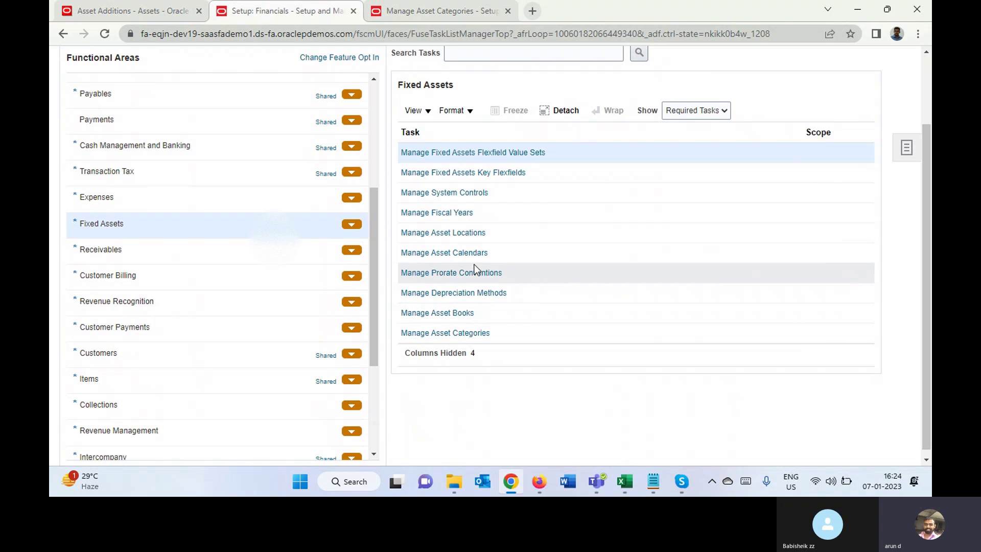
{"action": "left_click", "coordinate": [457, 333]}
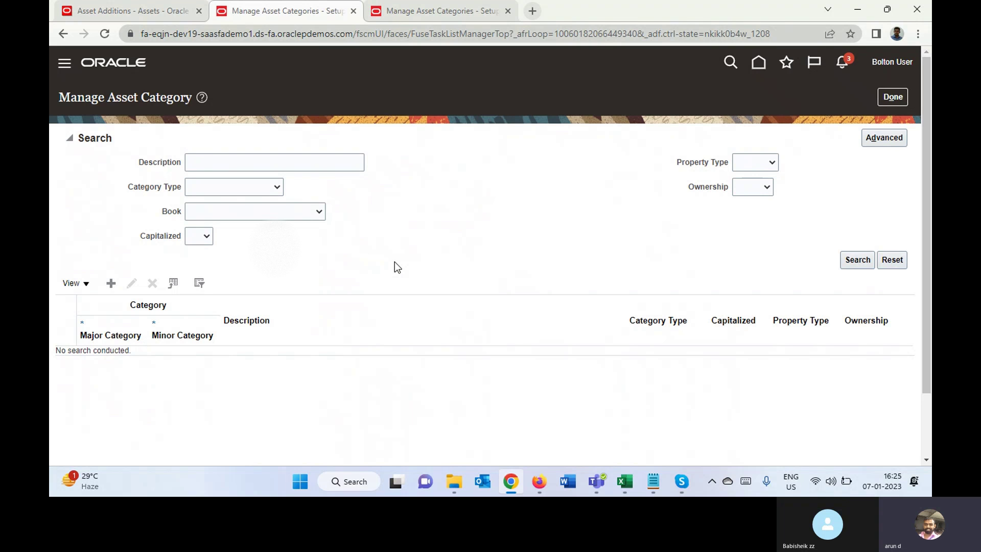
Create a new asset category with major category Buildings and minor category Barge, and try to save it.
{"action": "left_click", "coordinate": [113, 285]}
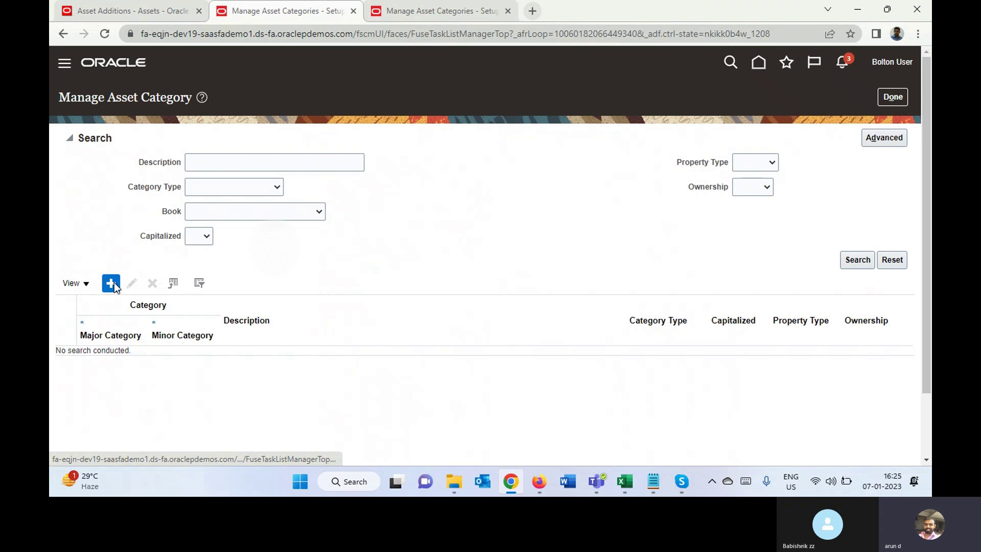
{"action": "left_click", "coordinate": [475, 13]}
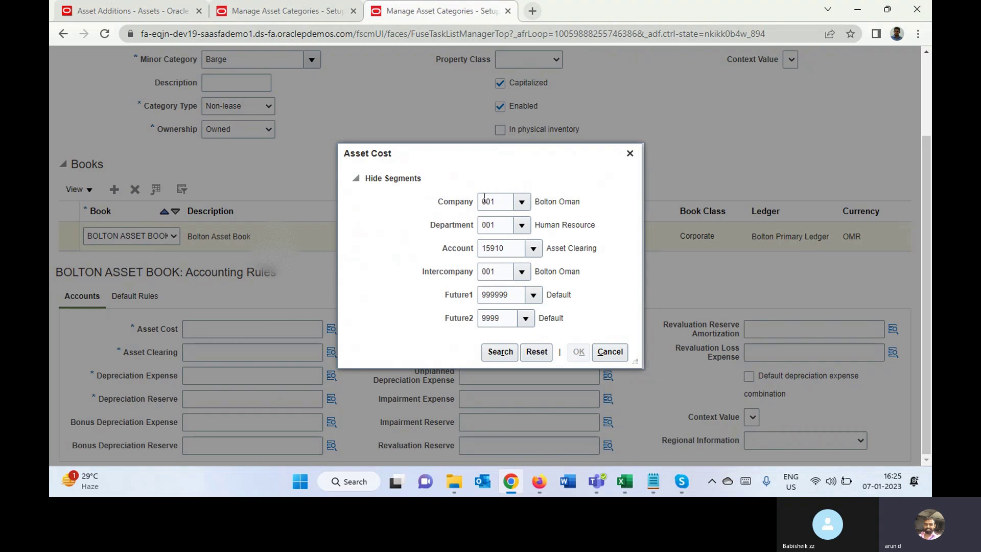
{"action": "left_click", "coordinate": [312, 11]}
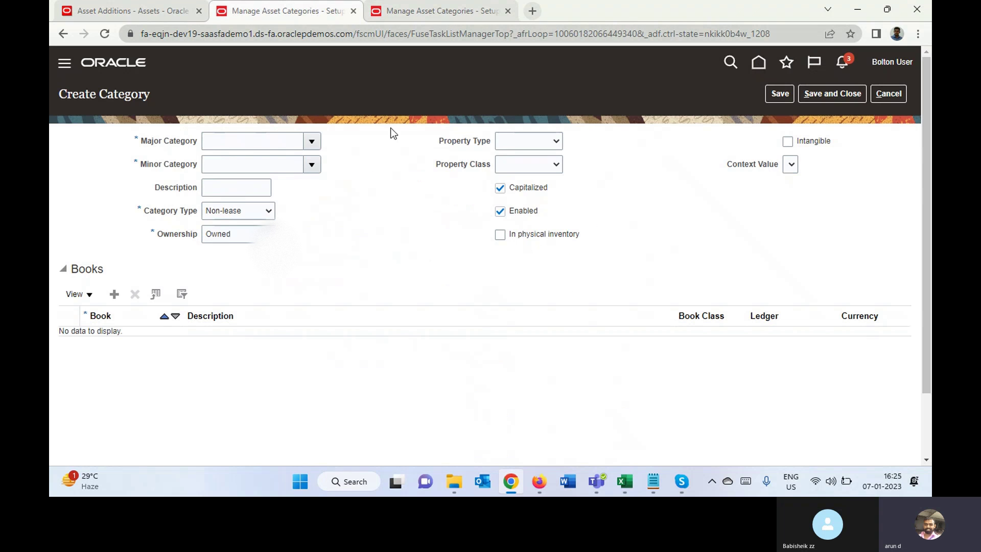
{"action": "left_click", "coordinate": [273, 142]}
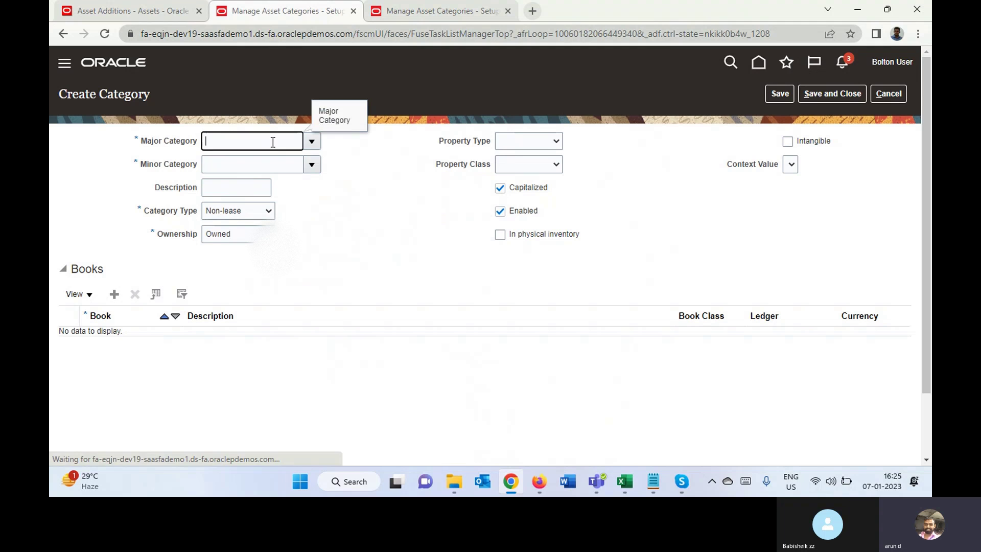
{"action": "type", "text": "Buil"}
{"action": "key", "text": "Tab"}
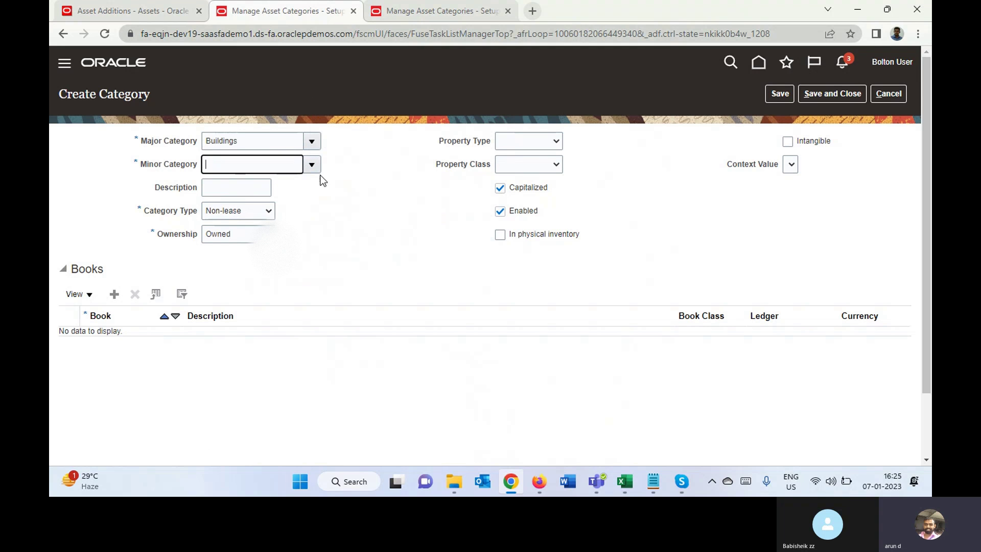
{"action": "left_click", "coordinate": [310, 165]}
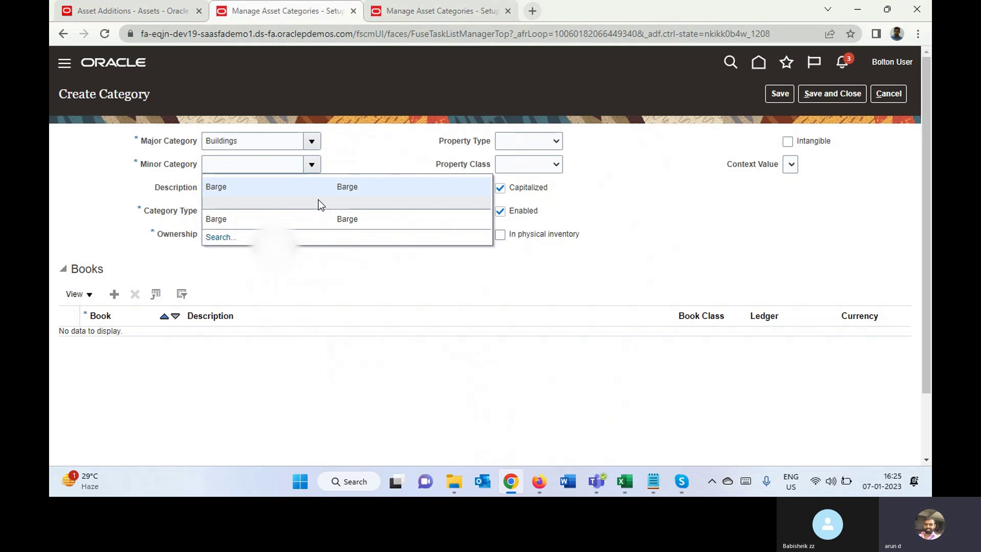
{"action": "left_click", "coordinate": [265, 187]}
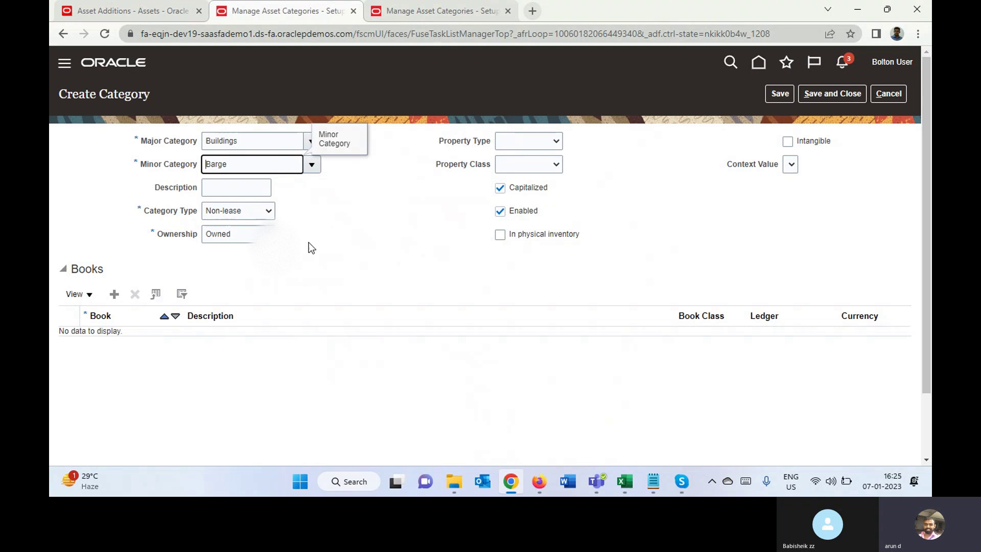
{"action": "left_click", "coordinate": [781, 95]}
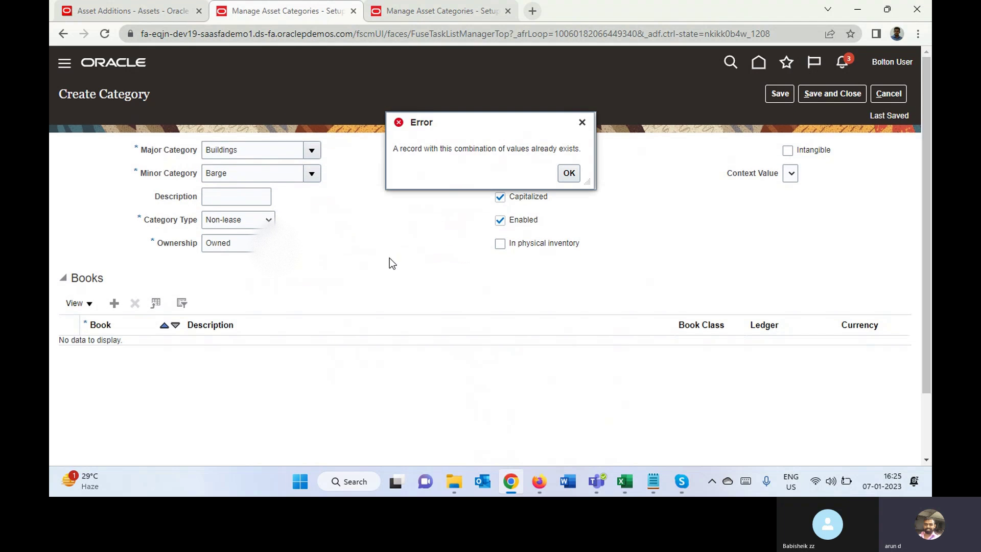
{"action": "left_click", "coordinate": [574, 176]}
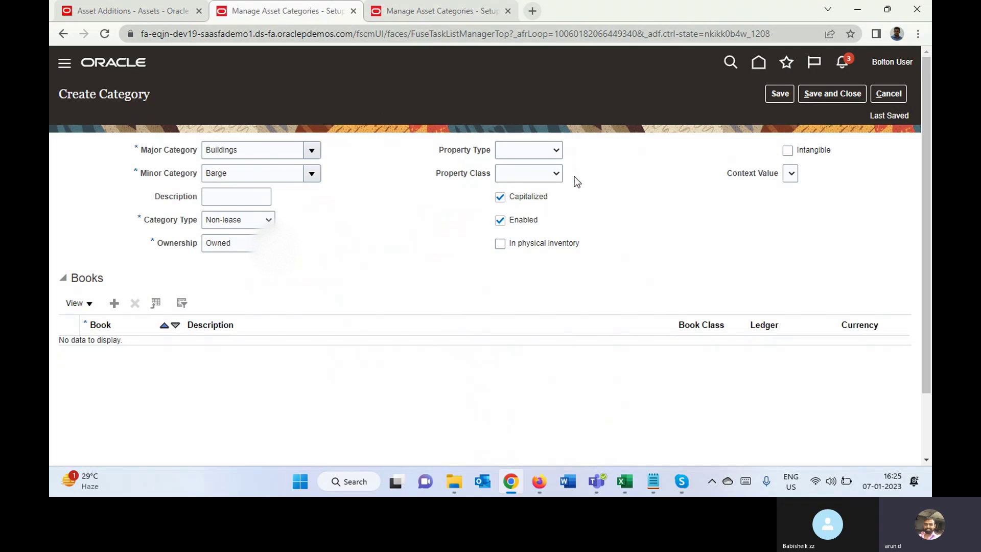
Add a book row to the new category and assign BOLTON ASSET BOOK to it.
{"action": "left_click", "coordinate": [114, 303]}
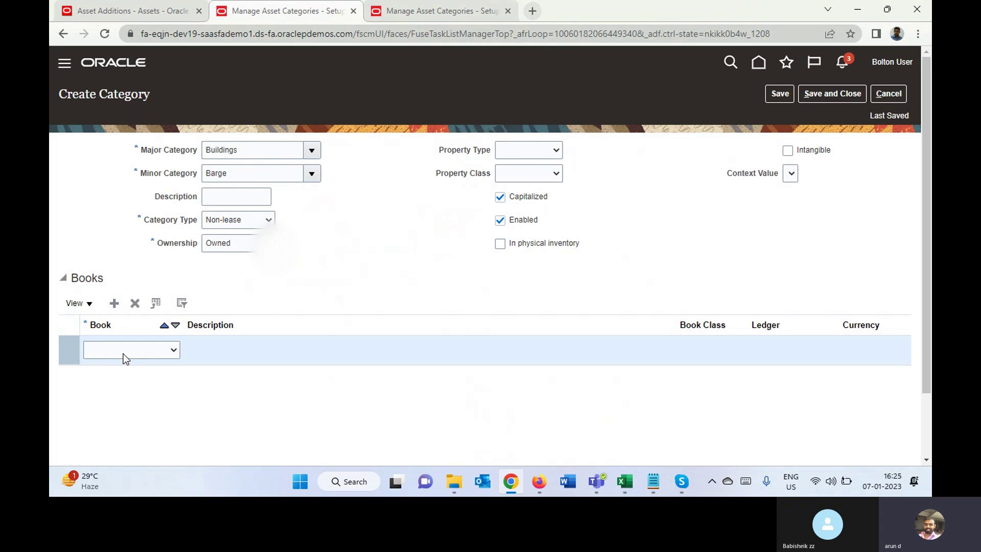
{"action": "left_click", "coordinate": [116, 349]}
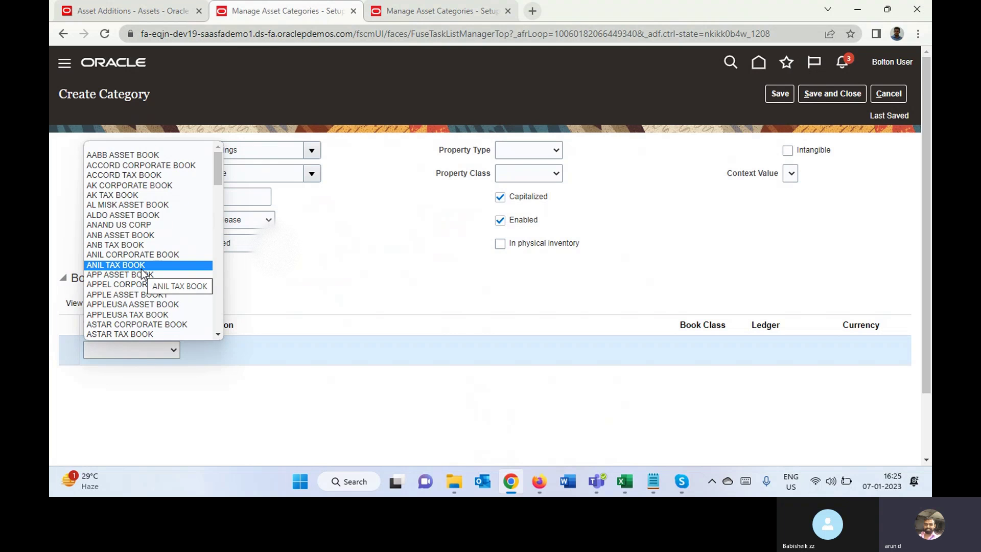
{"action": "type", "text": "bolton"}
{"action": "key", "text": "Return"}
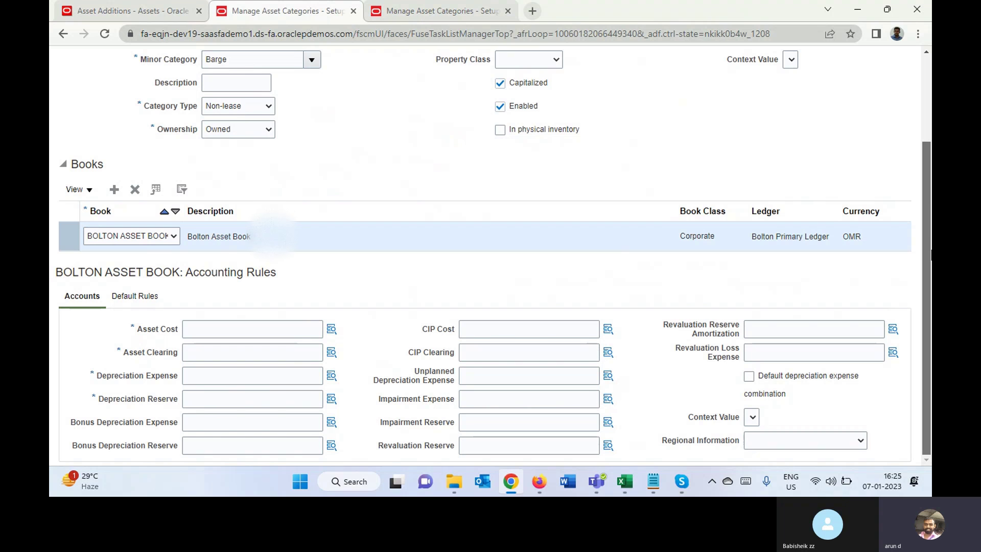
Start the Asset Cost account combination for BOLTON ASSET BOOK with company 001, department 001 and account 15910.
{"action": "left_click", "coordinate": [333, 331]}
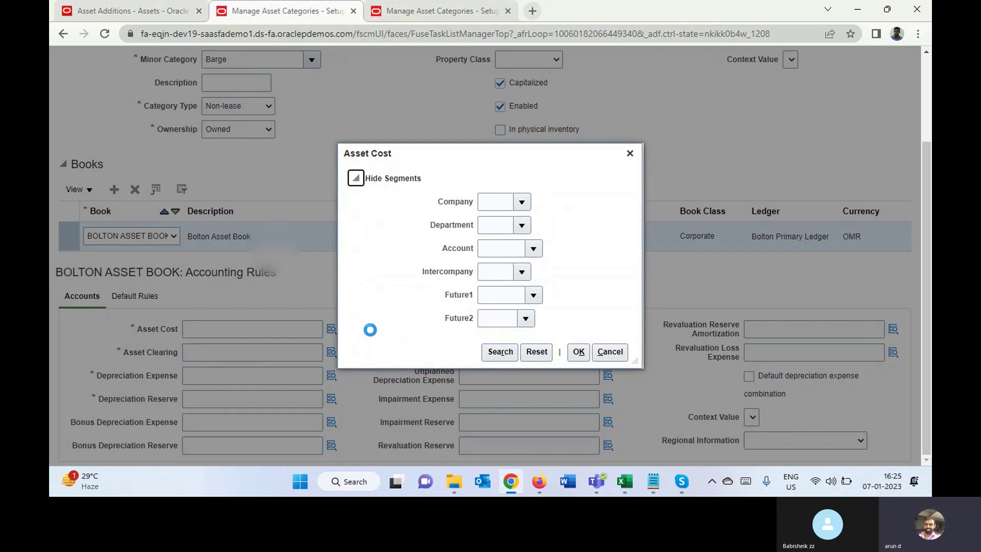
{"action": "left_click", "coordinate": [521, 201]}
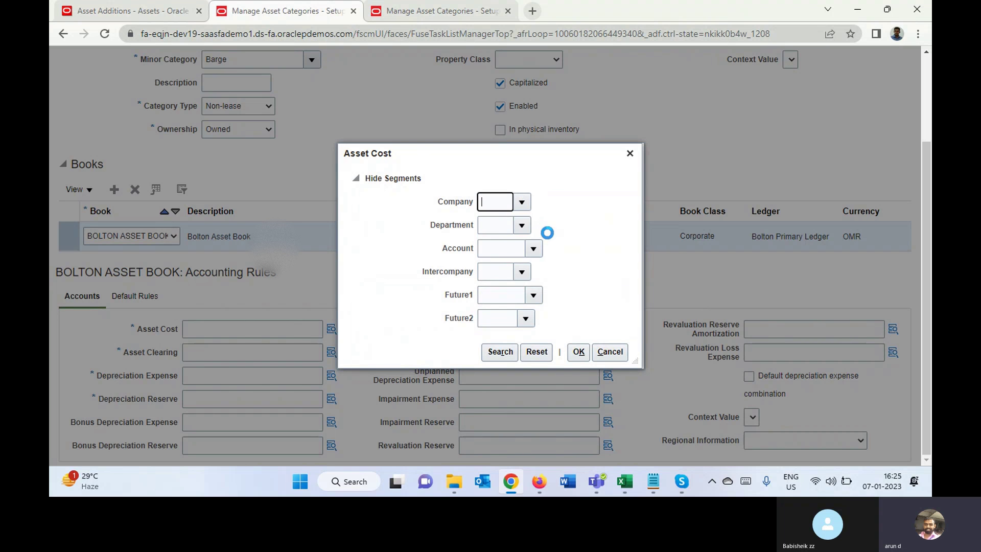
{"action": "type", "text": "001"}
{"action": "left_click", "coordinate": [521, 224]}
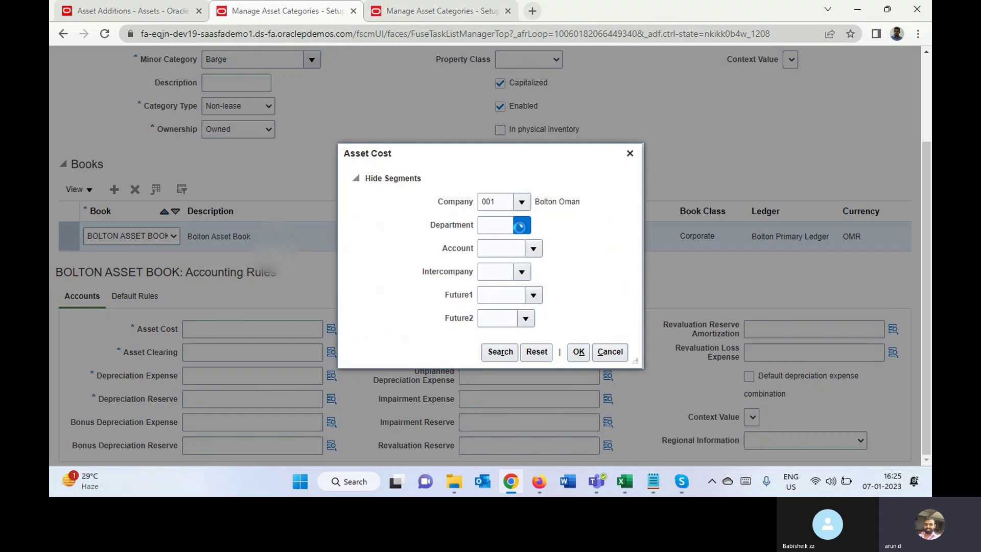
{"action": "left_click", "coordinate": [551, 248]}
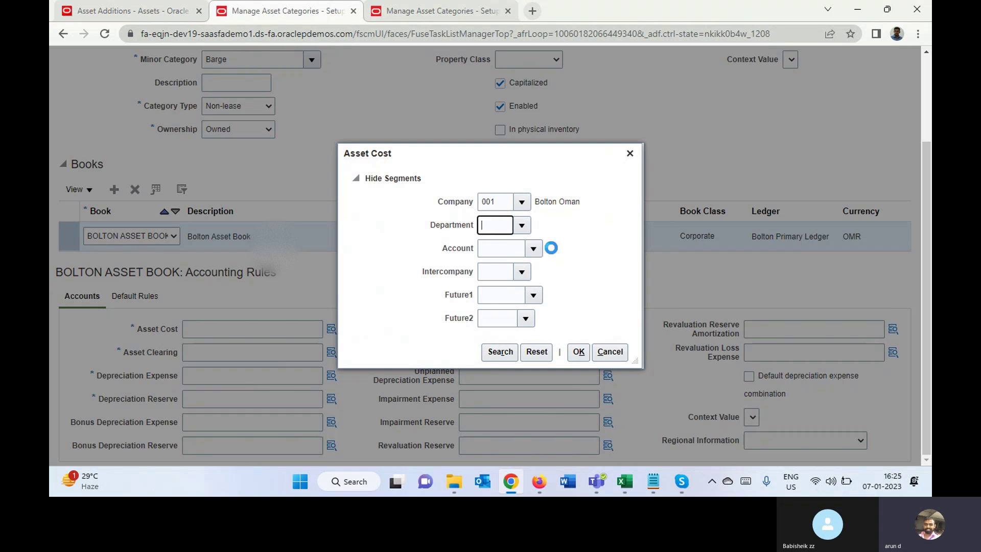
{"action": "left_click", "coordinate": [533, 248]}
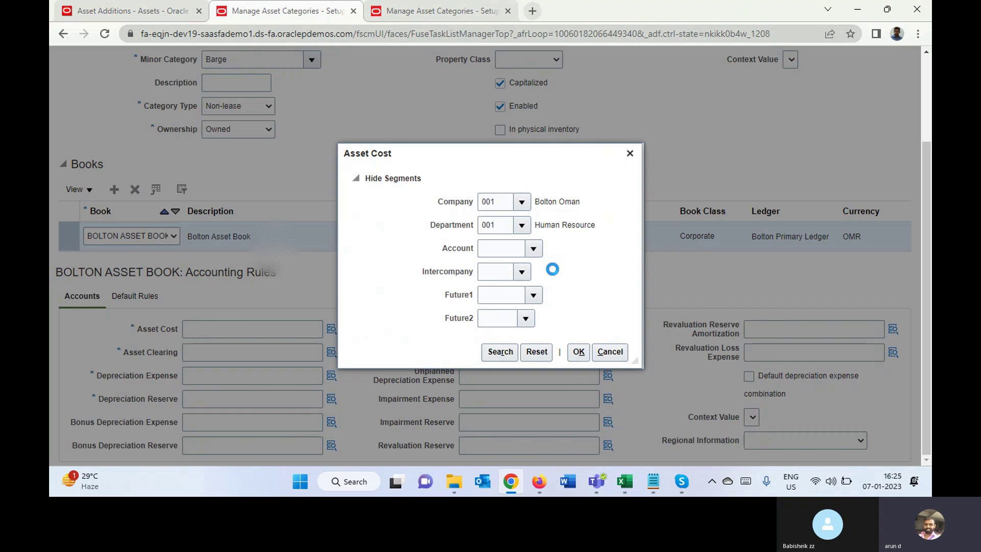
{"action": "left_click", "coordinate": [552, 268]}
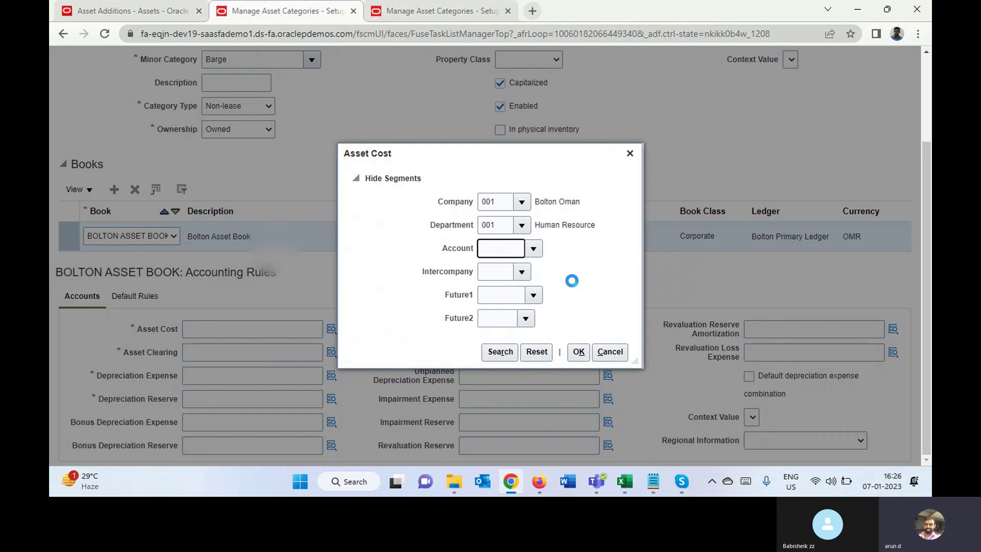
Complete the Asset Cost combination with intercompany 001, Future1 999999 and Future2 9999, confirm it, and close the spare Manage Asset Categories page.
{"action": "left_click", "coordinate": [527, 277]}
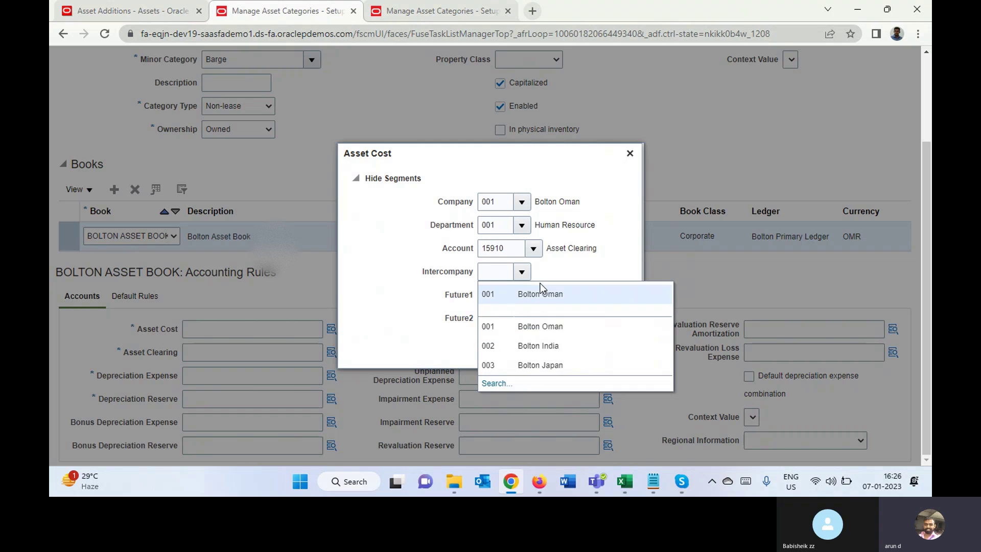
{"action": "left_click", "coordinate": [540, 292]}
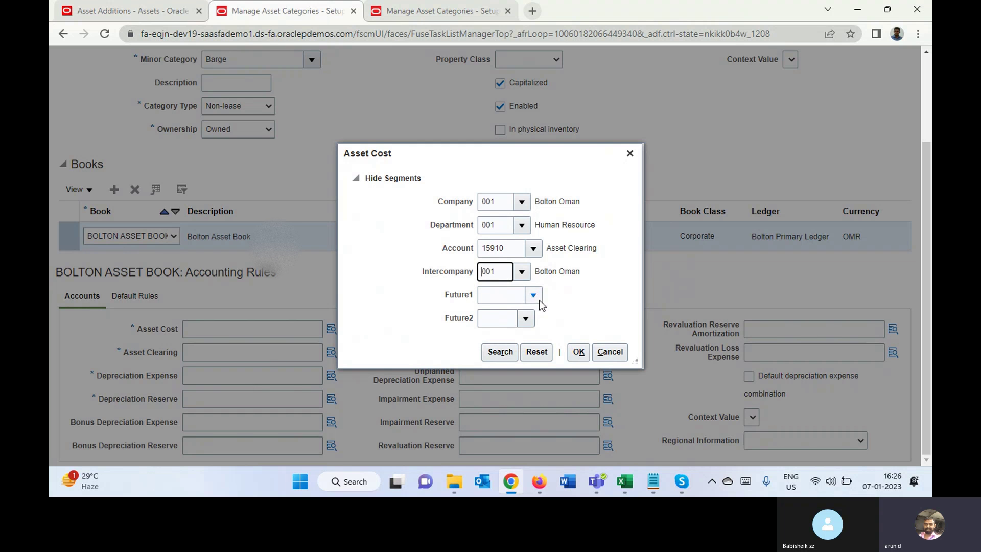
{"action": "left_click", "coordinate": [539, 299]}
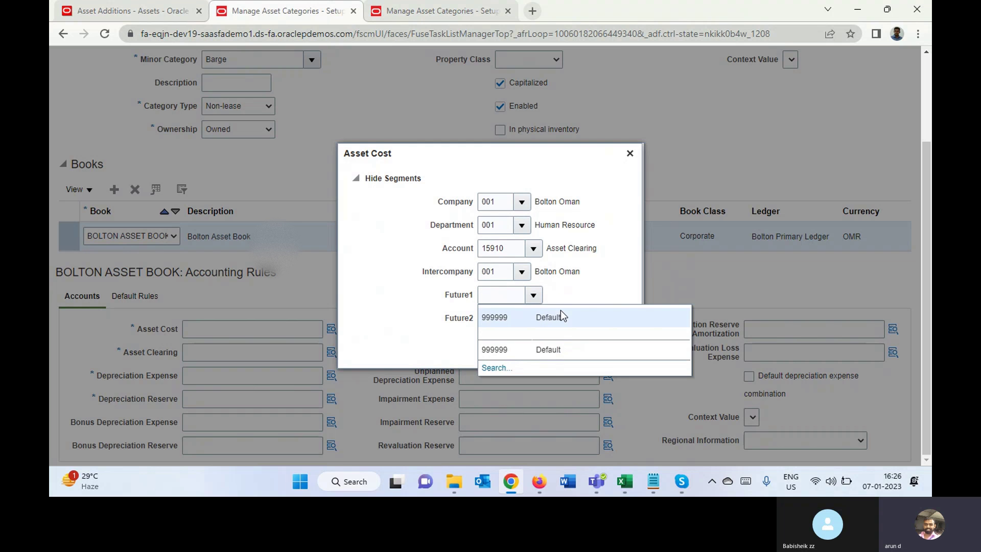
{"action": "left_click", "coordinate": [562, 322]}
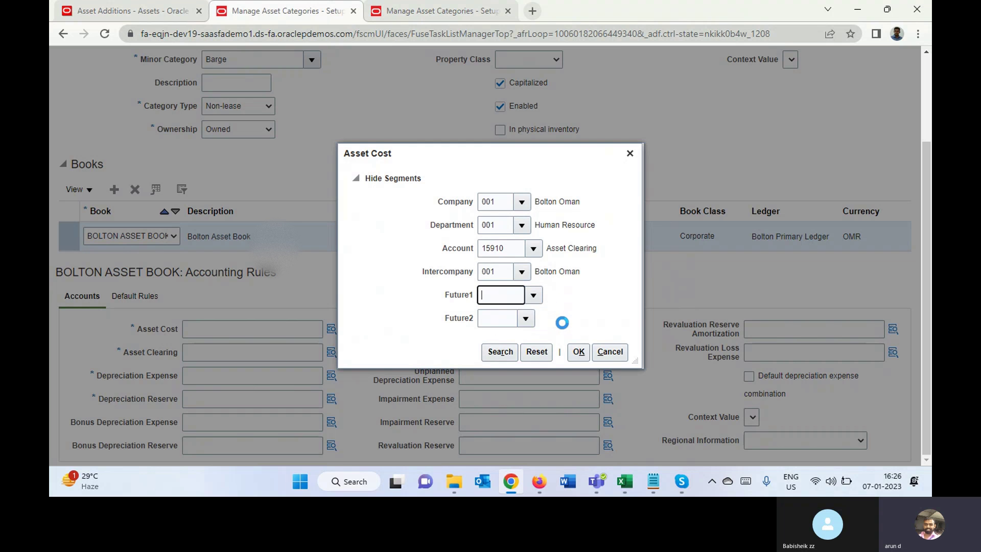
{"action": "left_click", "coordinate": [531, 322]}
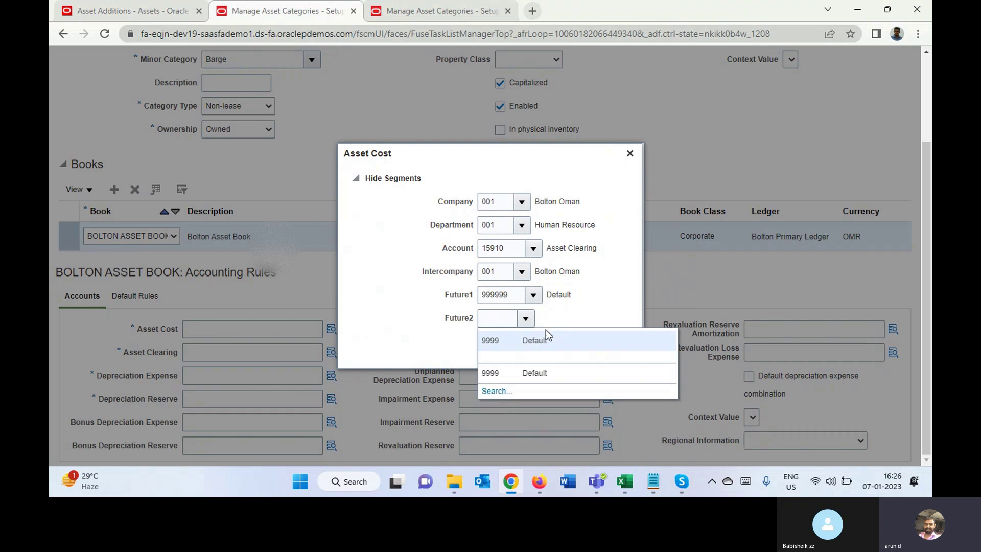
{"action": "left_click", "coordinate": [544, 337]}
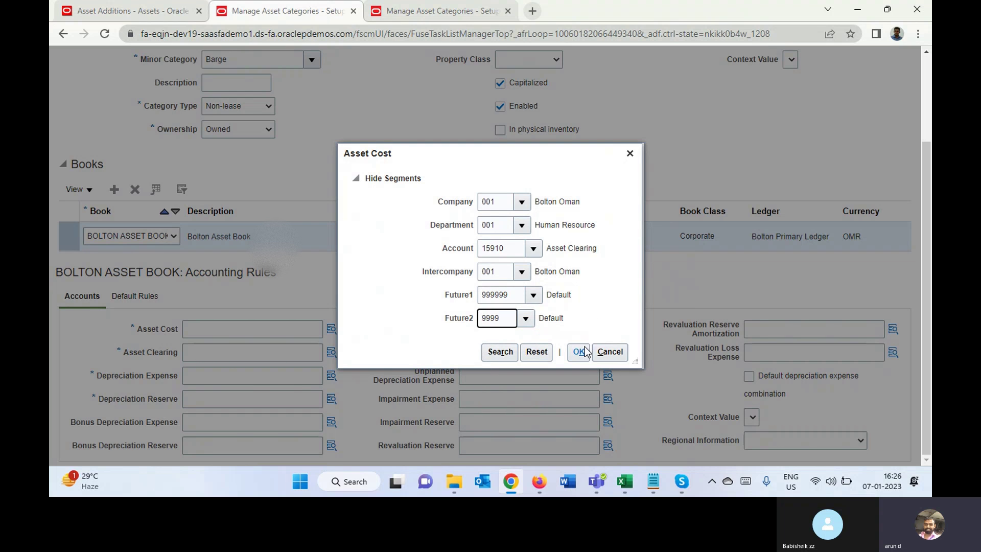
{"action": "left_click", "coordinate": [582, 352]}
{"action": "left_click", "coordinate": [509, 11]}
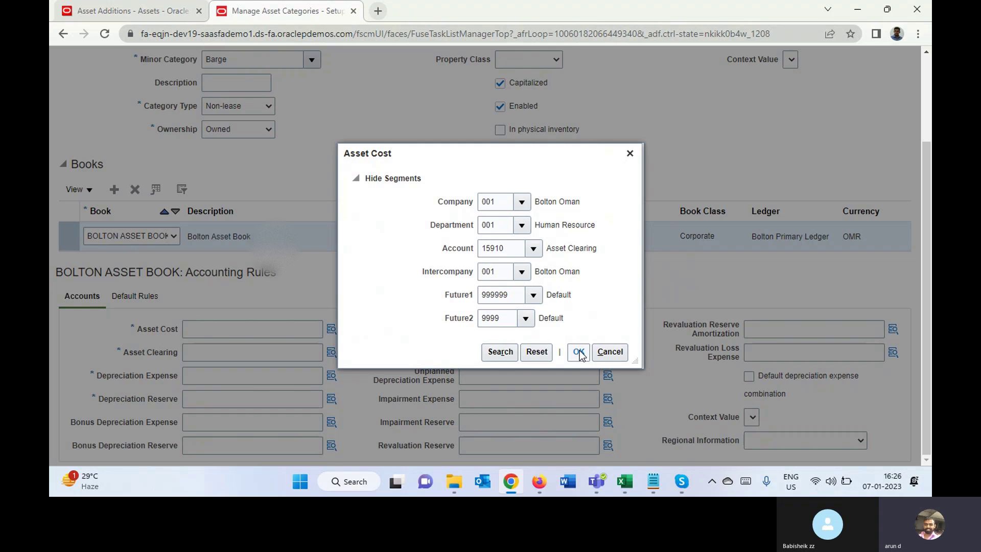
{"action": "left_click", "coordinate": [578, 352]}
Return to the Asset Additions page, search the major categories without a value filter, and look through the available values.
{"action": "left_click", "coordinate": [139, 14]}
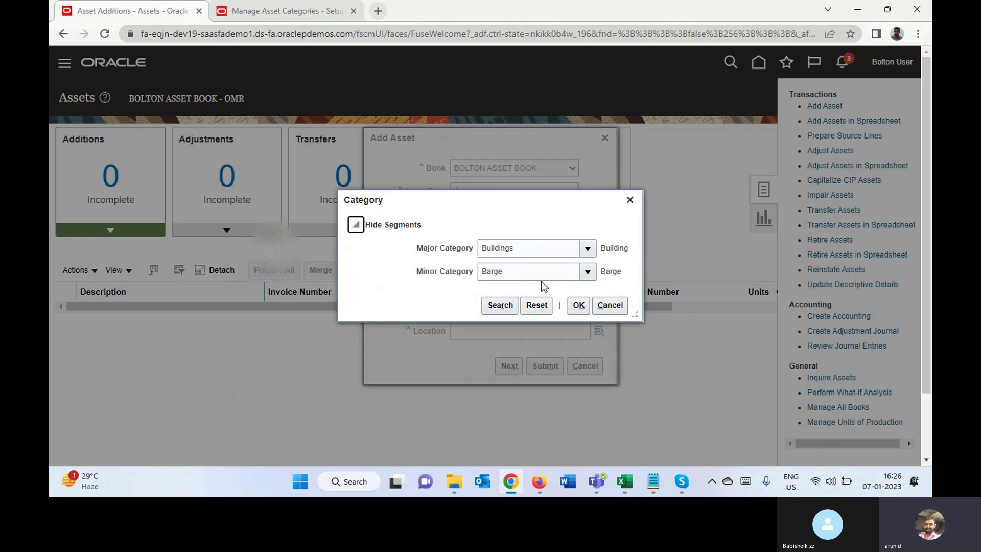
{"action": "left_click", "coordinate": [588, 248]}
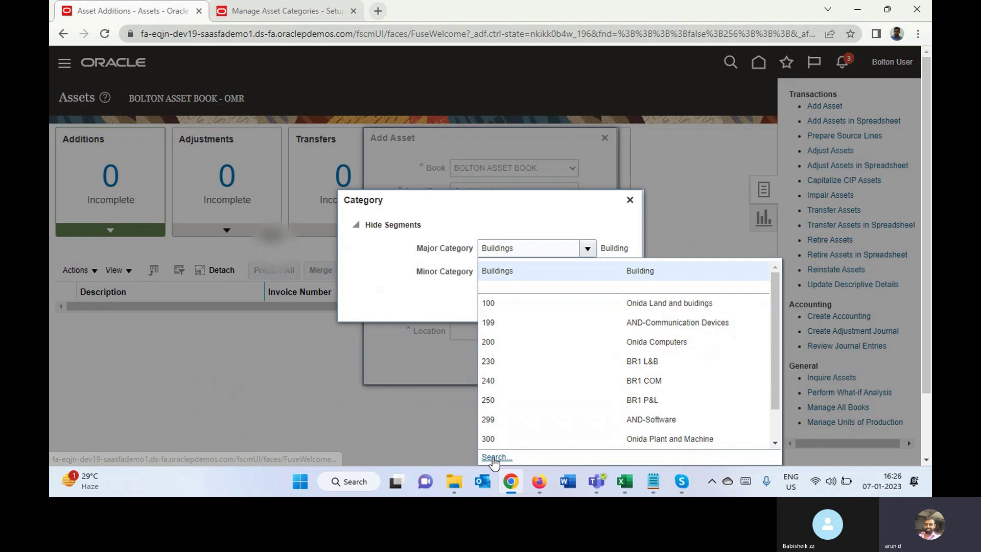
{"action": "left_click", "coordinate": [495, 457]}
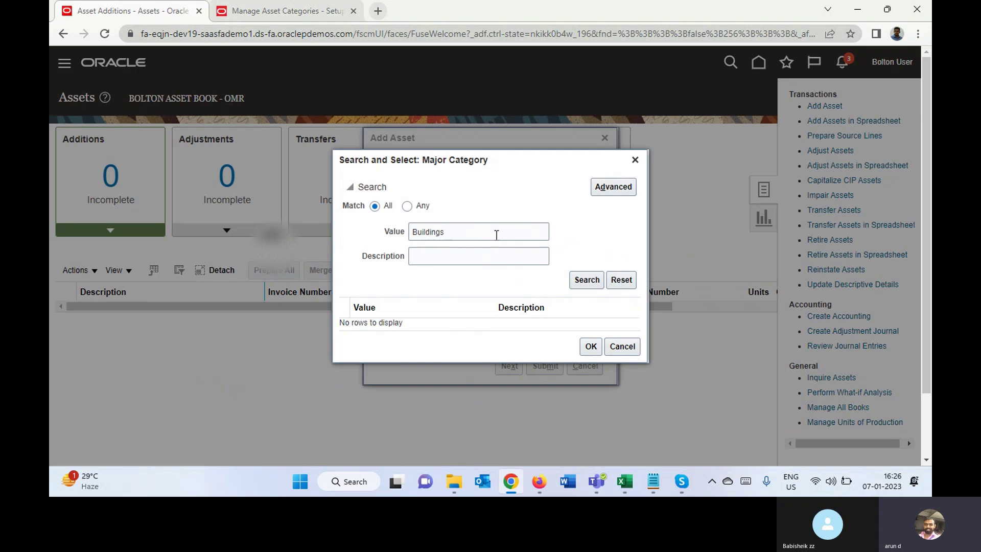
{"action": "left_click", "coordinate": [495, 233]}
{"action": "key", "text": "ctrl+a"}
{"action": "key", "text": "BackSpace"}
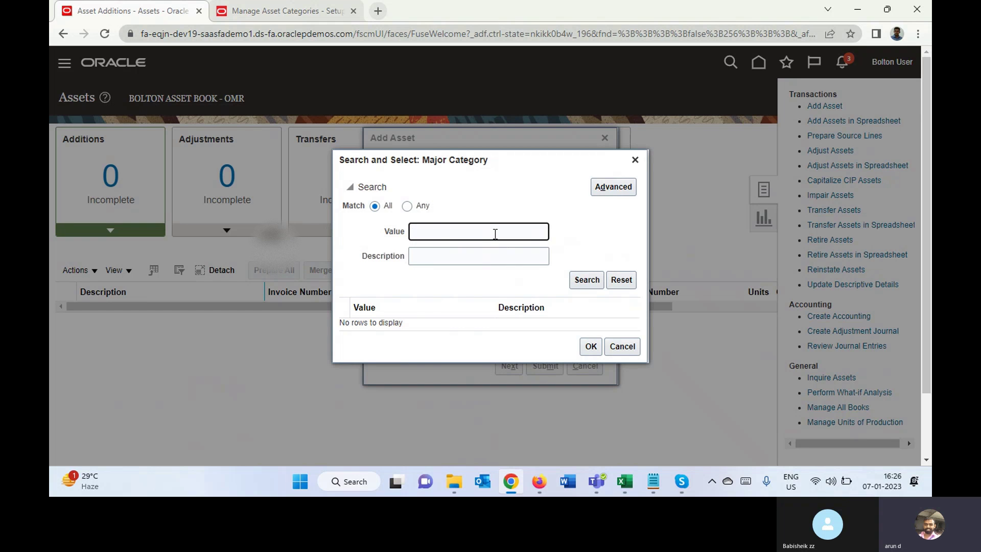
{"action": "key", "text": "Return"}
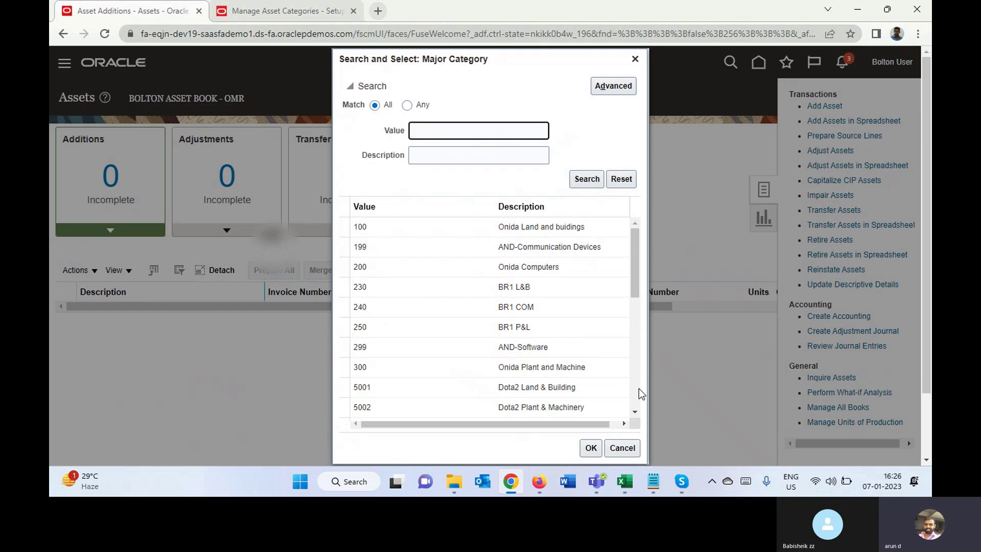
{"action": "scroll", "coordinate": [635, 416], "scroll_direction": "down", "scroll_amount": 8}
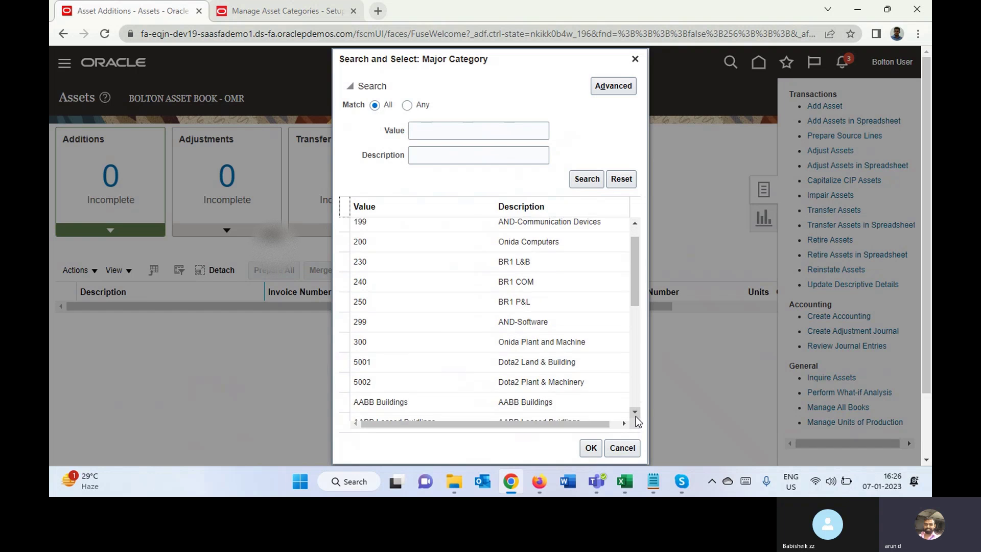
{"action": "scroll", "coordinate": [636, 416], "scroll_direction": "down", "scroll_amount": 4}
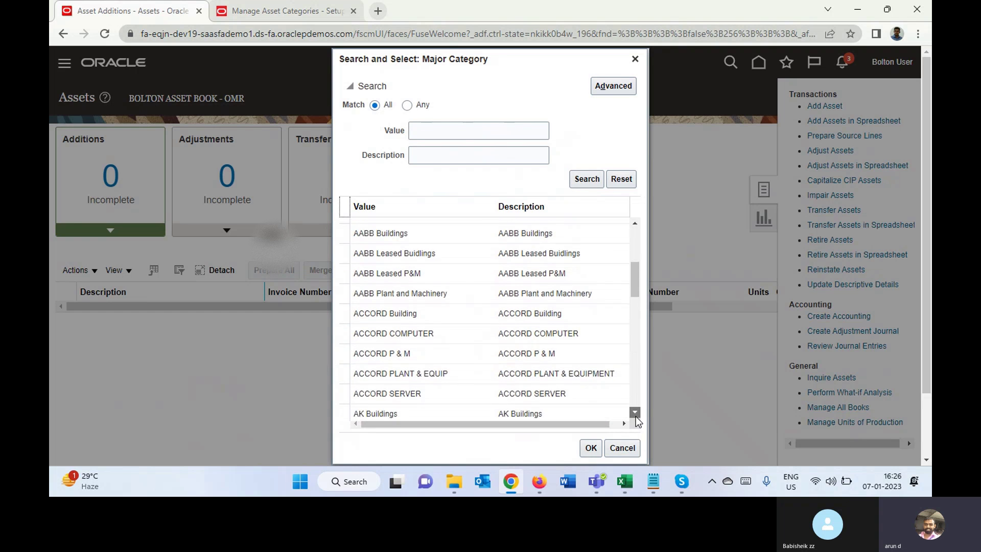
{"action": "scroll", "coordinate": [636, 416], "scroll_direction": "down", "scroll_amount": 4}
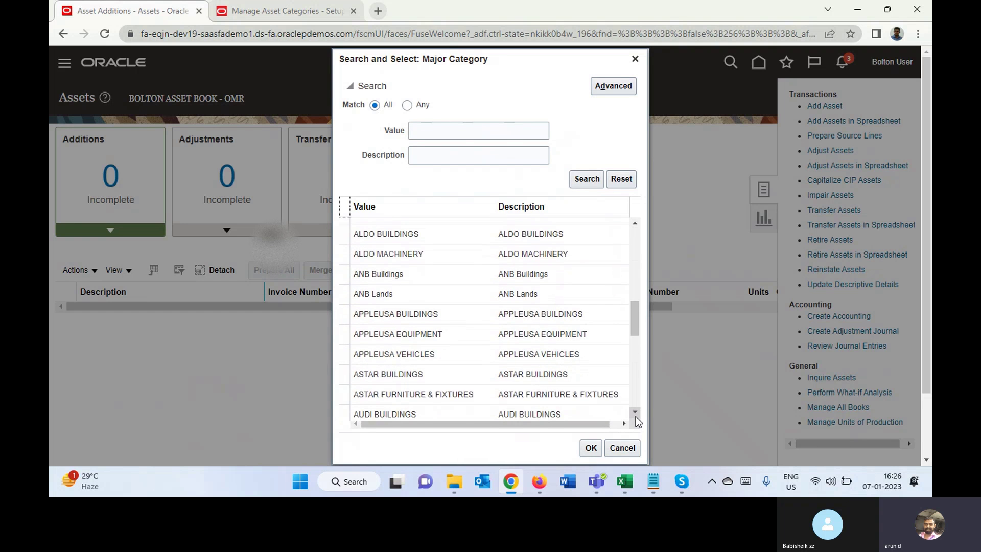
{"action": "scroll", "coordinate": [636, 416], "scroll_direction": "down", "scroll_amount": 4}
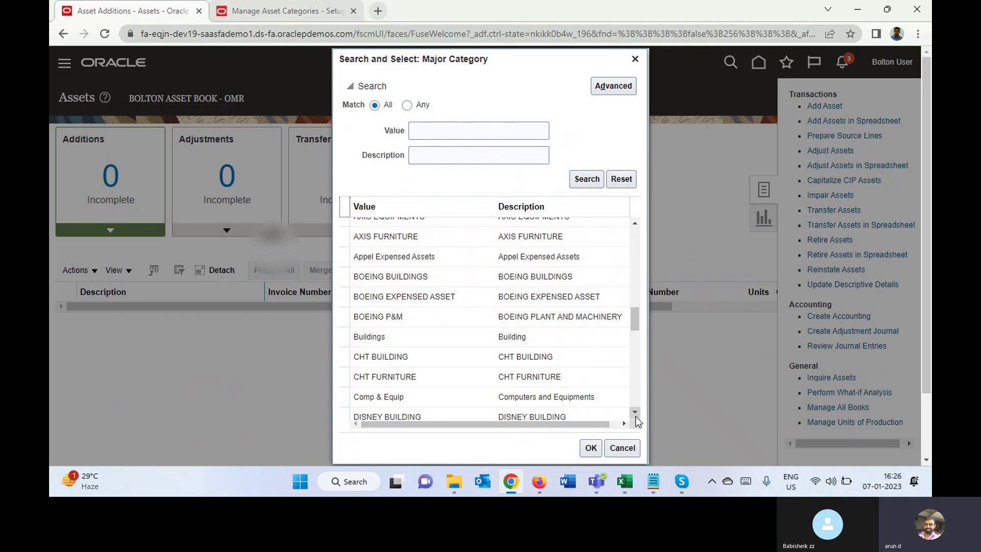
{"action": "scroll", "coordinate": [635, 416], "scroll_direction": "down", "scroll_amount": 4}
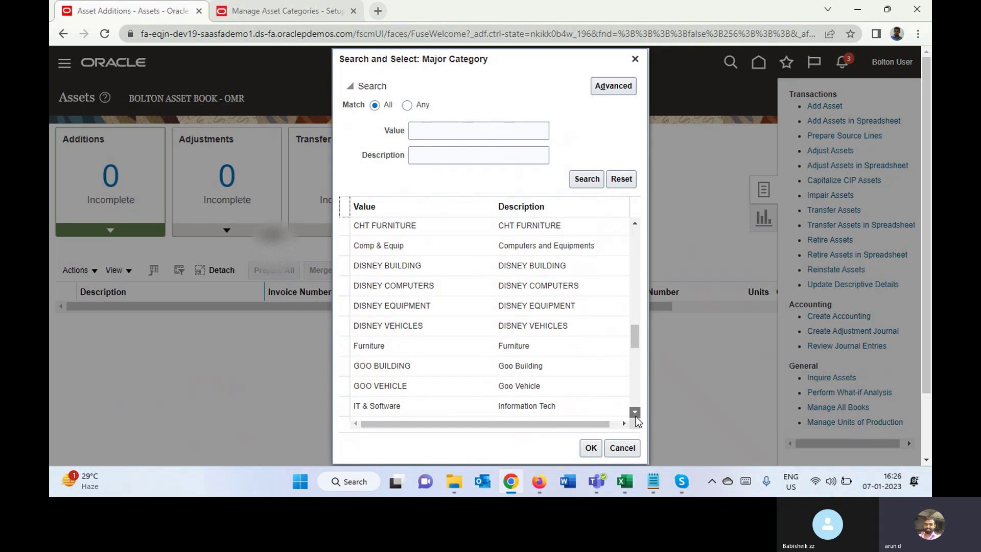
Try to assign the new asset the major category Furniture with the minor category Office Furniture.
{"action": "scroll", "coordinate": [635, 416], "scroll_direction": "down", "scroll_amount": 3}
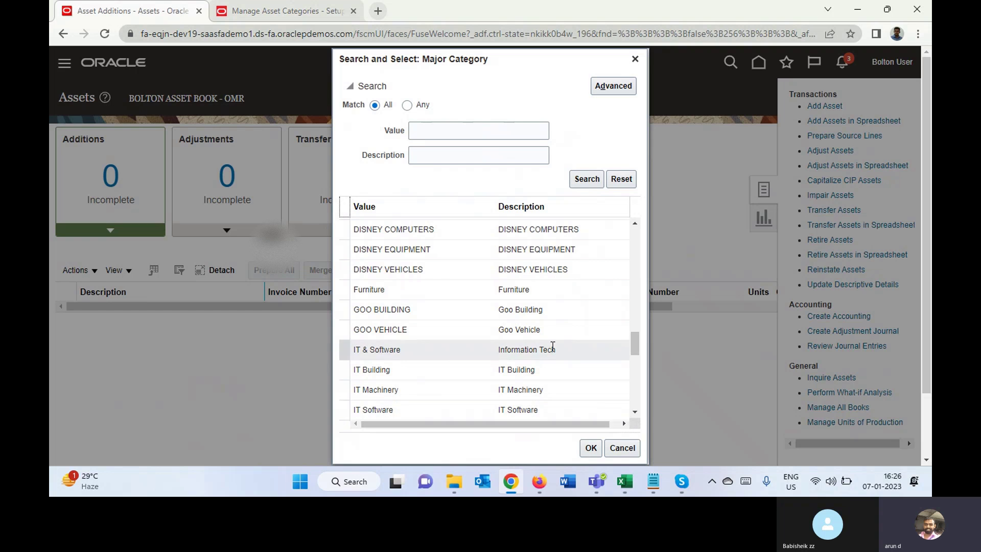
{"action": "left_click", "coordinate": [512, 289]}
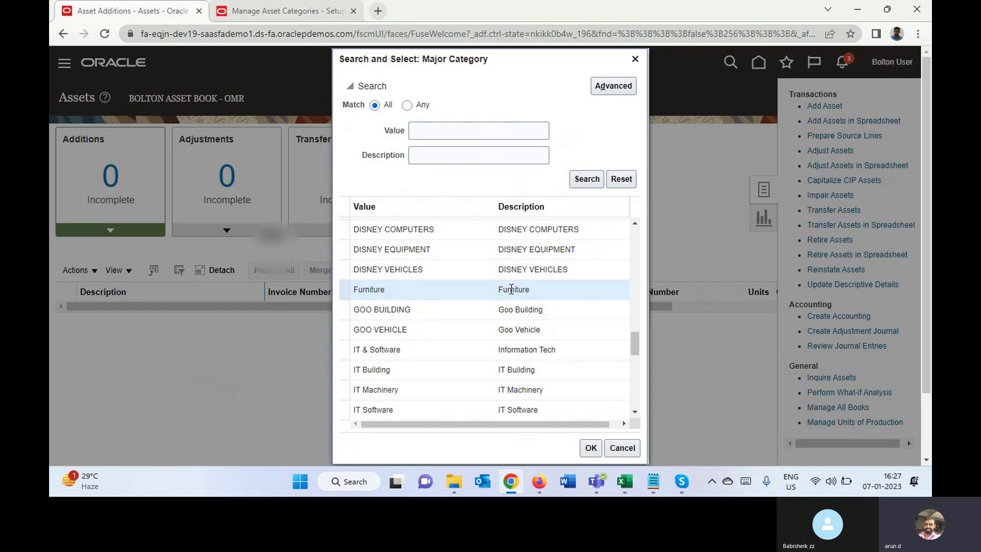
{"action": "left_click", "coordinate": [587, 447]}
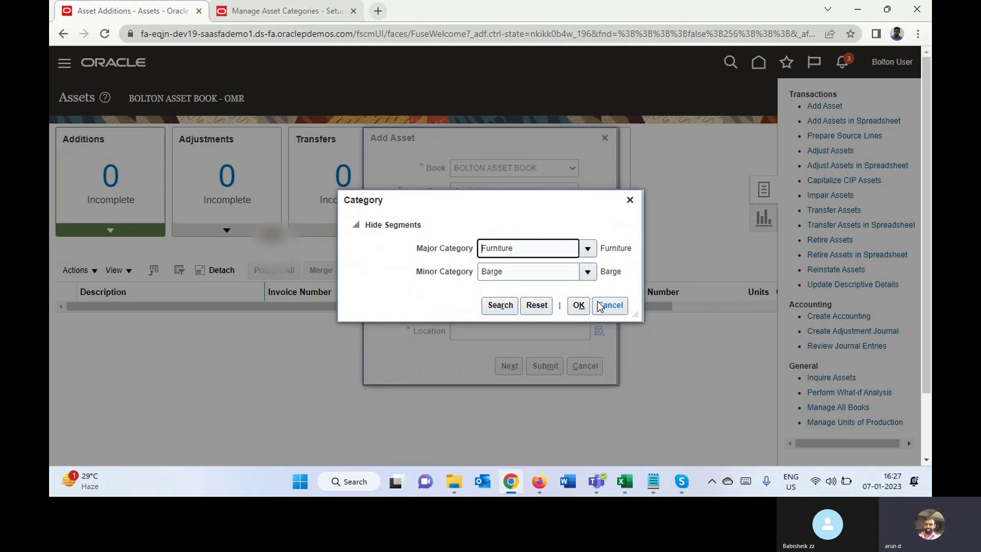
{"action": "left_click", "coordinate": [585, 271]}
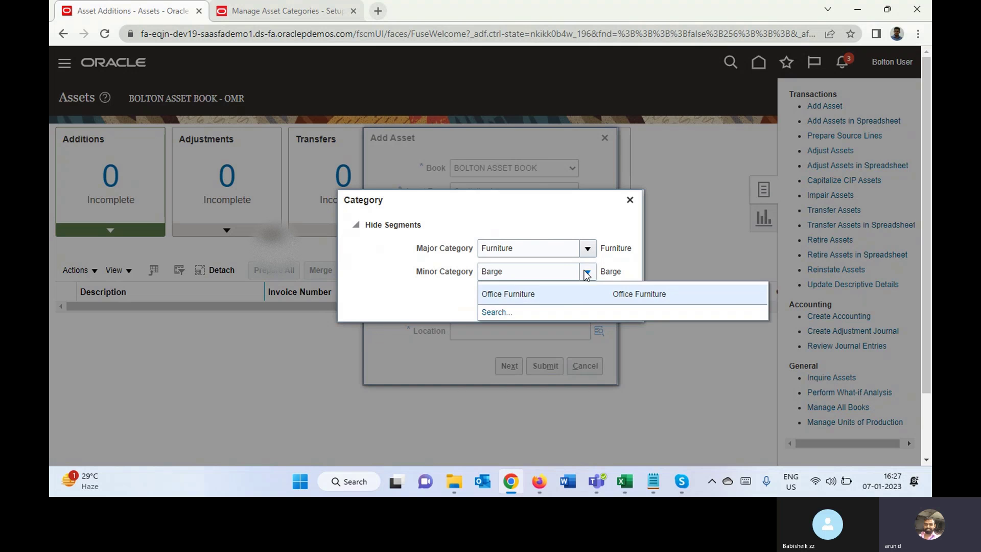
{"action": "left_click", "coordinate": [559, 292]}
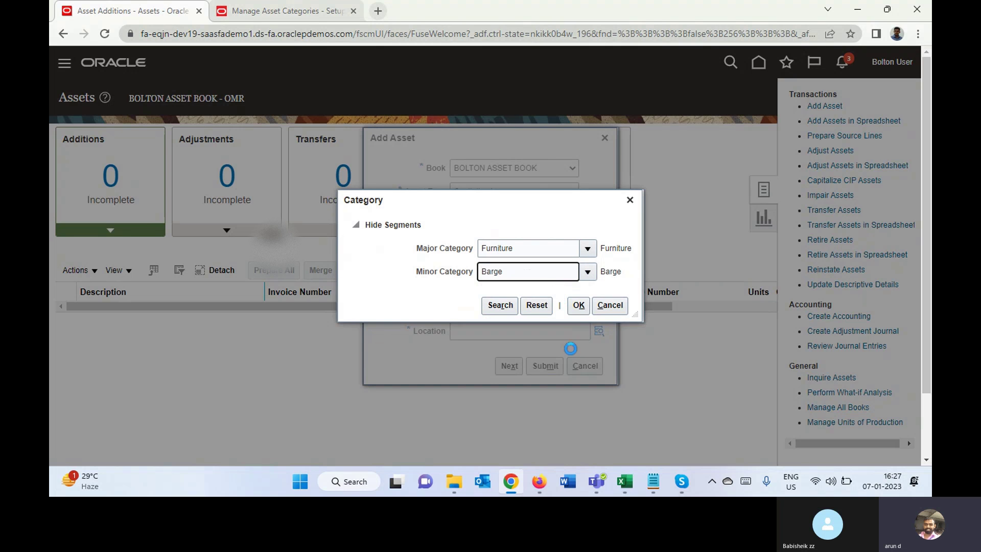
{"action": "left_click", "coordinate": [578, 305]}
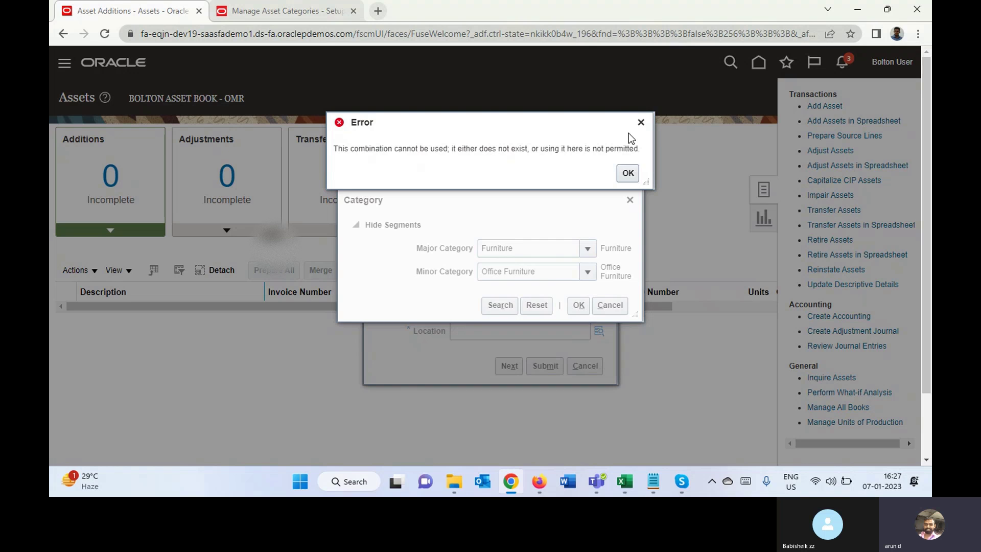
{"action": "left_click", "coordinate": [628, 173]}
Reopen the Major Category search, clear the Furniture value filter and list all available categories.
{"action": "left_click", "coordinate": [588, 250]}
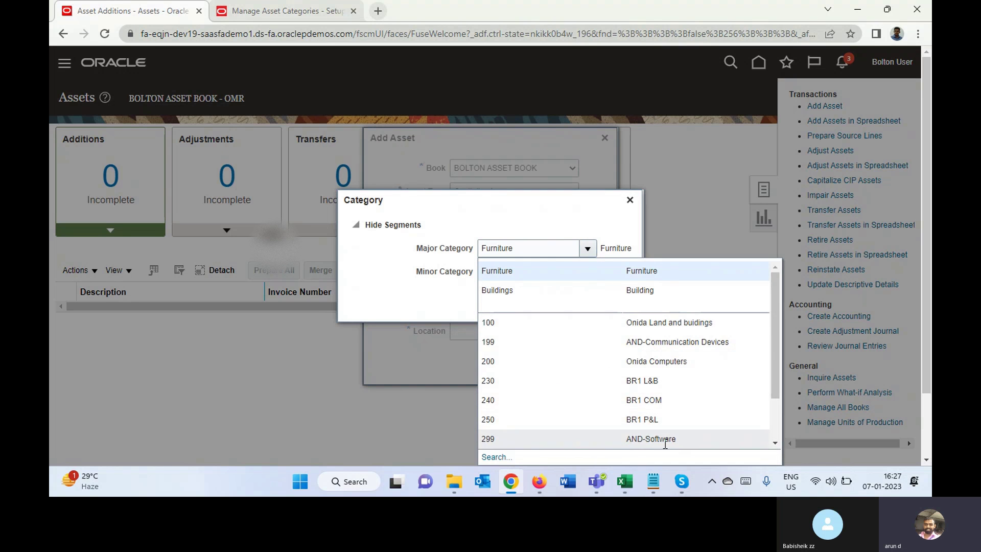
{"action": "left_click", "coordinate": [498, 458]}
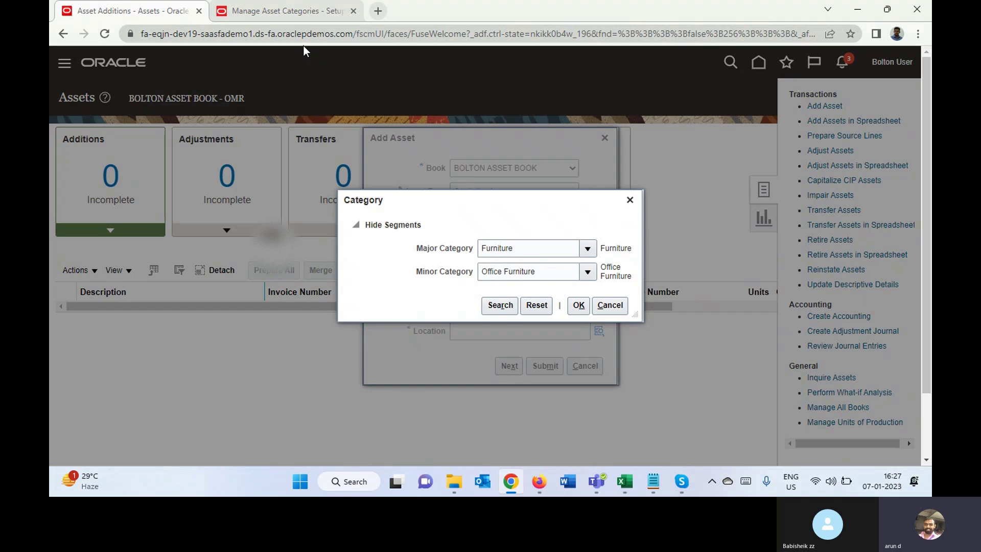
{"action": "left_click", "coordinate": [285, 12]}
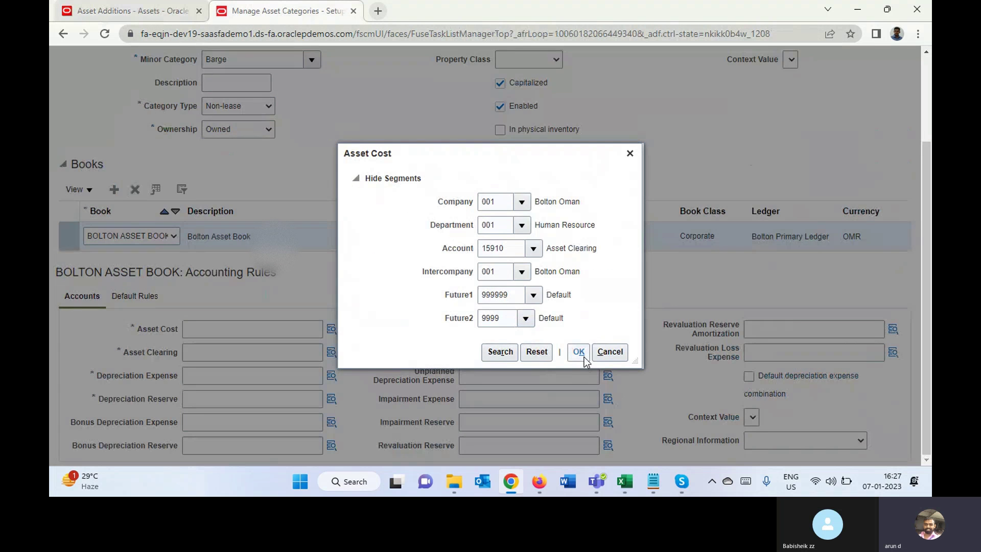
{"action": "left_click", "coordinate": [132, 9]}
{"action": "left_click", "coordinate": [528, 231]}
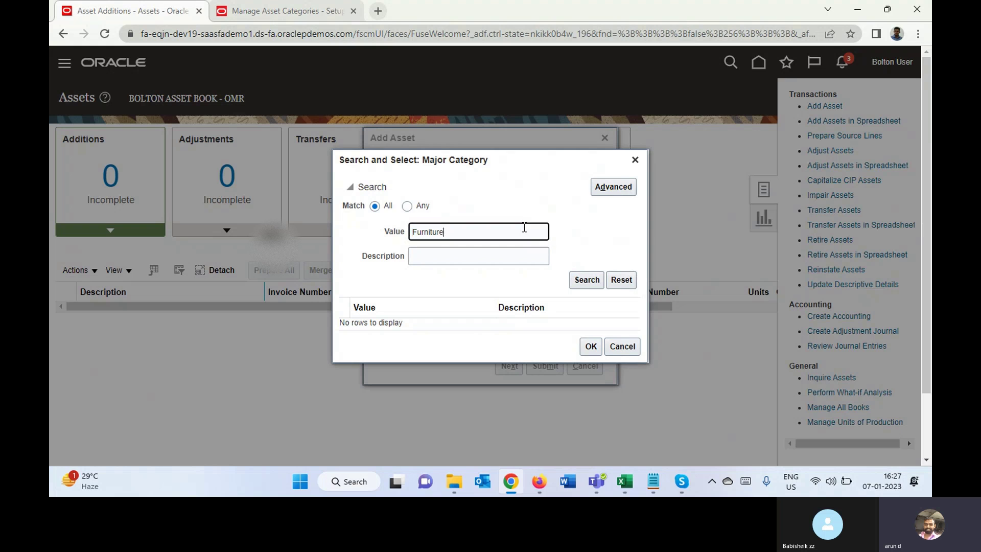
{"action": "key", "text": "ctrl+a"}
{"action": "key", "text": "BackSpace"}
{"action": "key", "text": "Tab"}
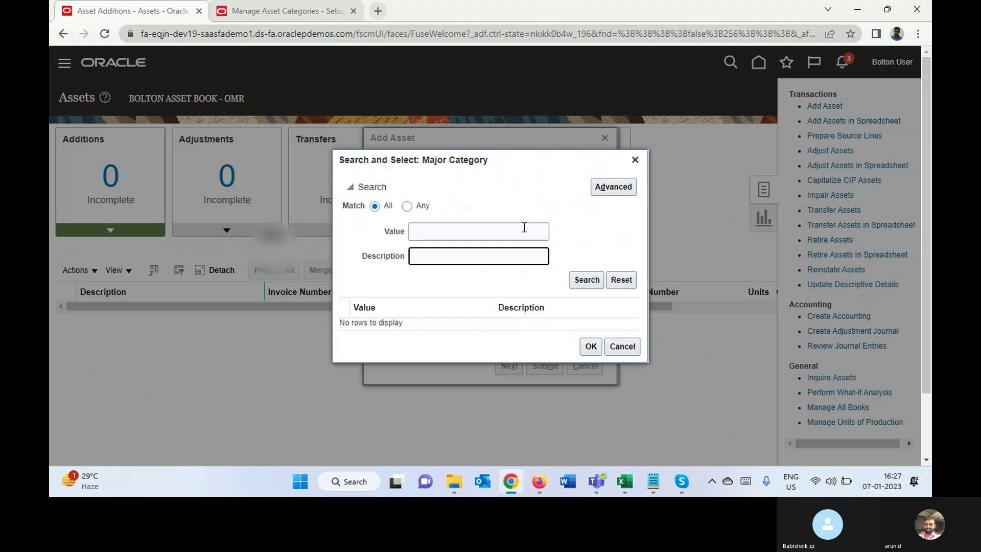
{"action": "left_click", "coordinate": [586, 279]}
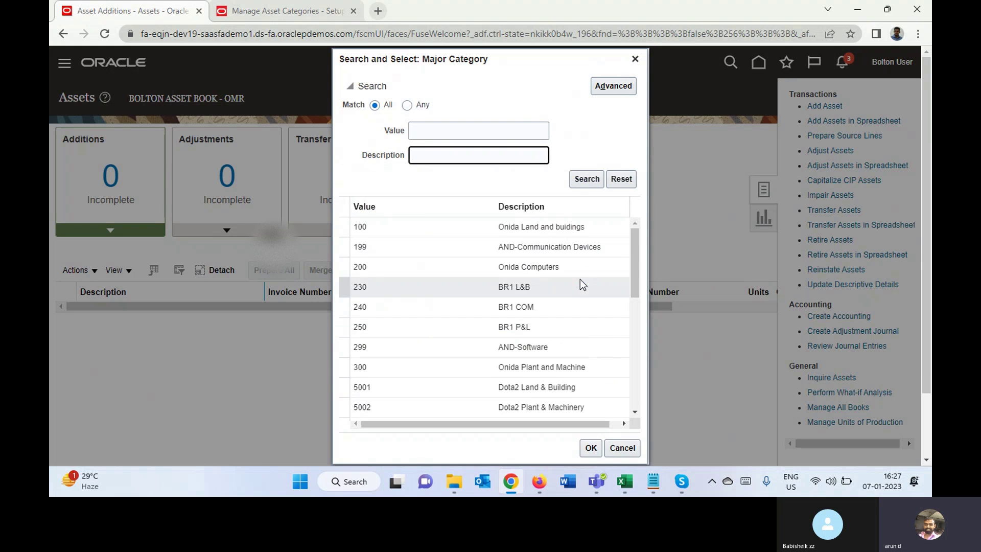
Choose Plant & Machinery from the search results as the asset's major category.
{"action": "left_click", "coordinate": [635, 412]}
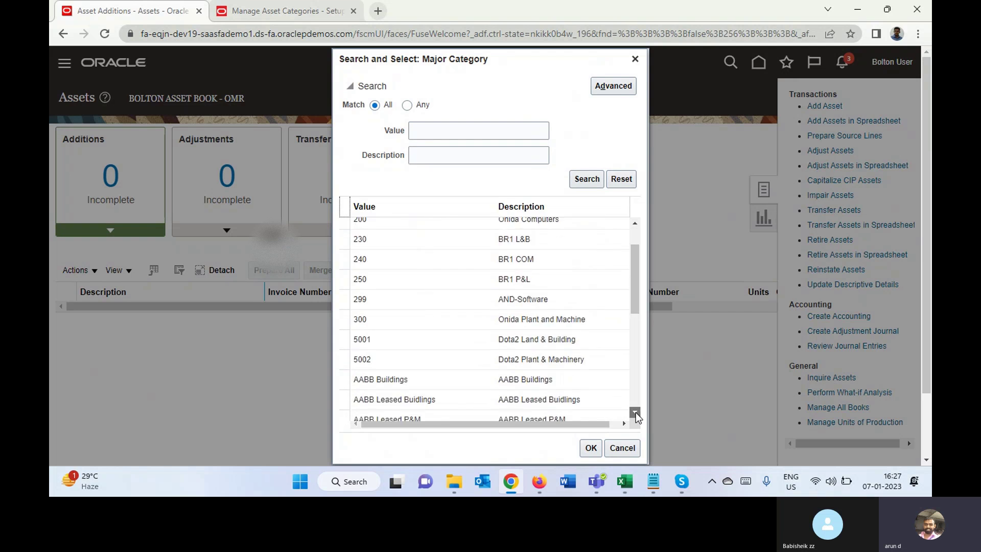
{"action": "left_click", "coordinate": [635, 412]}
{"action": "left_click", "coordinate": [635, 412]}
{"action": "left_click", "coordinate": [635, 412]}
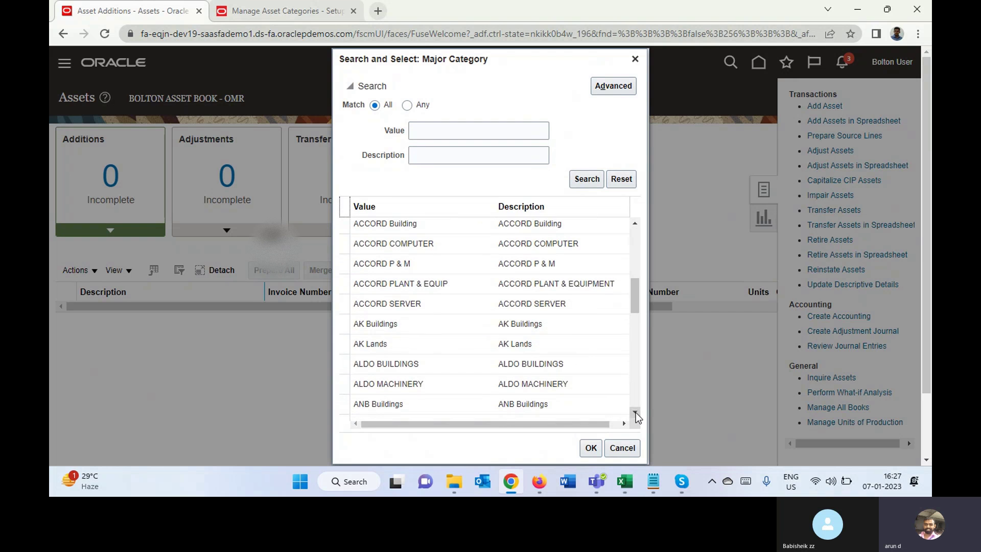
{"action": "left_click", "coordinate": [635, 411]}
{"action": "left_click", "coordinate": [635, 412]}
{"action": "left_click", "coordinate": [635, 412]}
{"action": "left_click", "coordinate": [635, 411]}
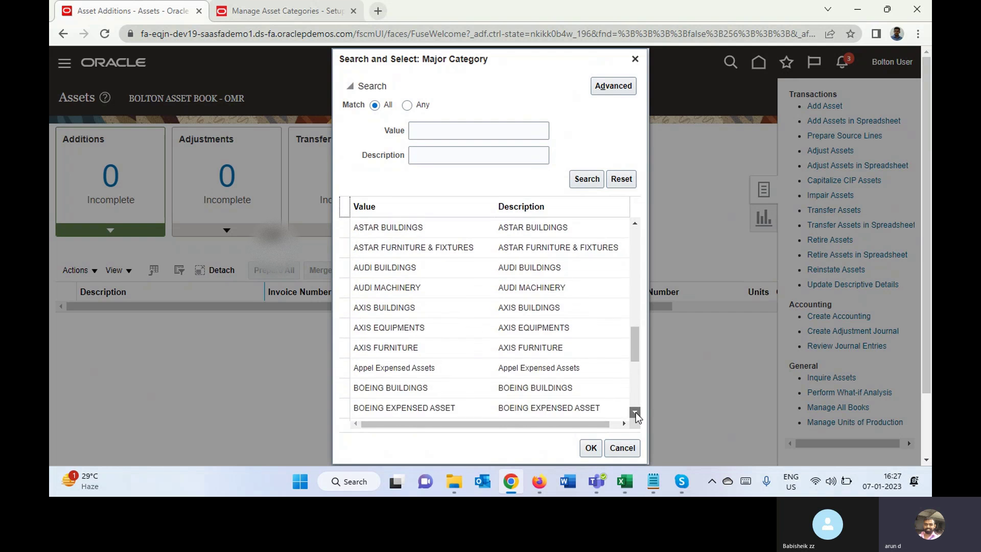
{"action": "left_click", "coordinate": [635, 412]}
{"action": "left_click", "coordinate": [635, 412]}
{"action": "left_click", "coordinate": [636, 413]}
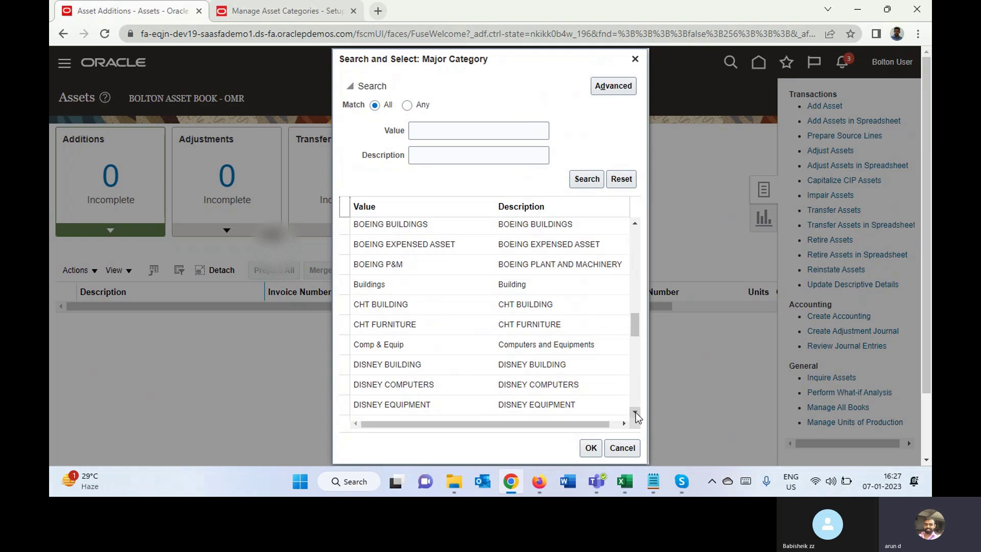
{"action": "left_click", "coordinate": [635, 412]}
{"action": "left_click", "coordinate": [636, 412]}
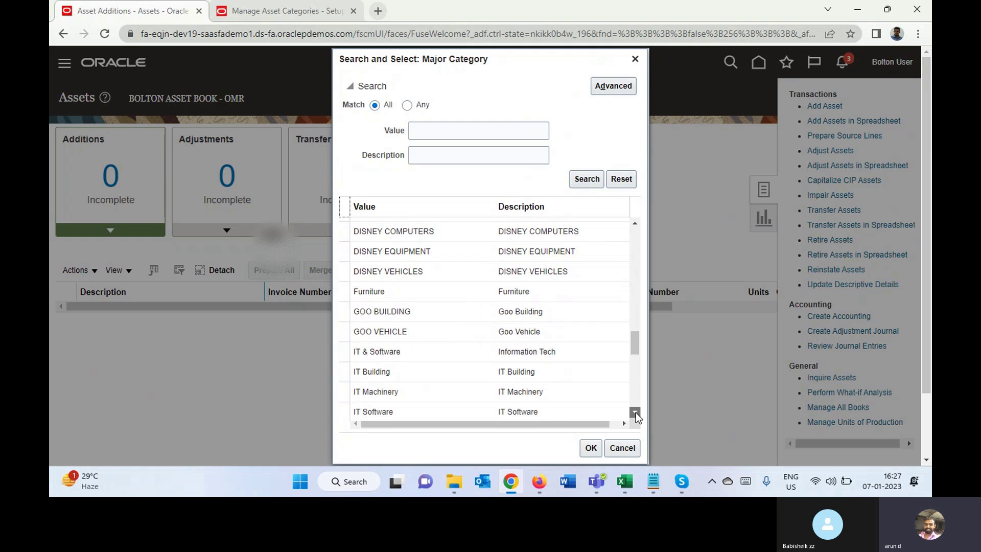
{"action": "left_click", "coordinate": [635, 412]}
{"action": "left_click", "coordinate": [636, 412]}
{"action": "left_click", "coordinate": [635, 413]}
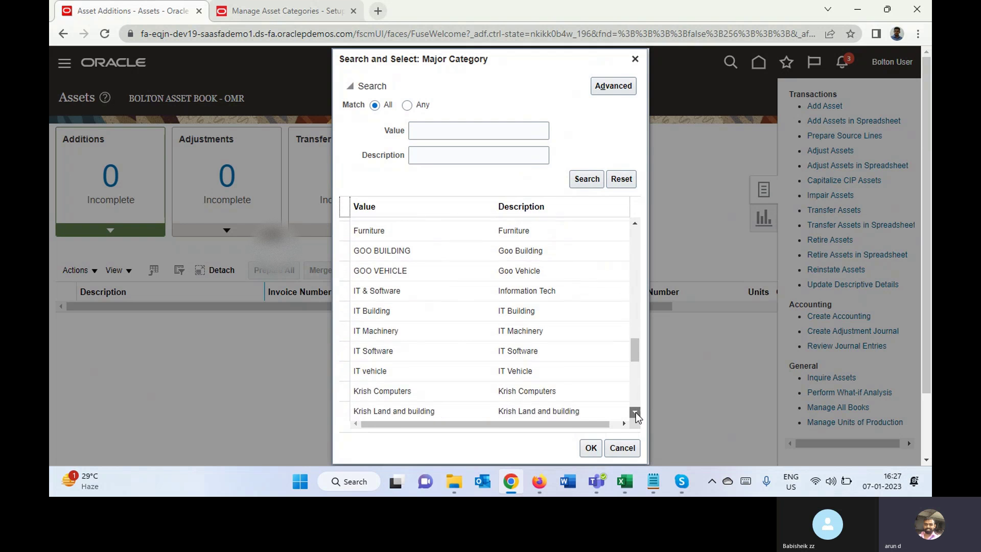
{"action": "left_click", "coordinate": [636, 412]}
{"action": "left_click", "coordinate": [635, 412]}
{"action": "left_click", "coordinate": [635, 413]}
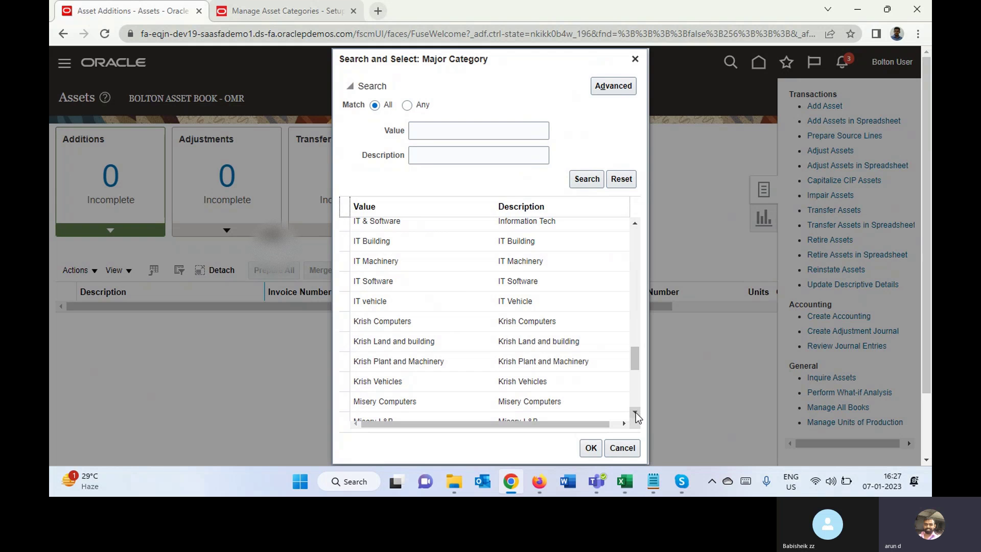
{"action": "left_click", "coordinate": [635, 412]}
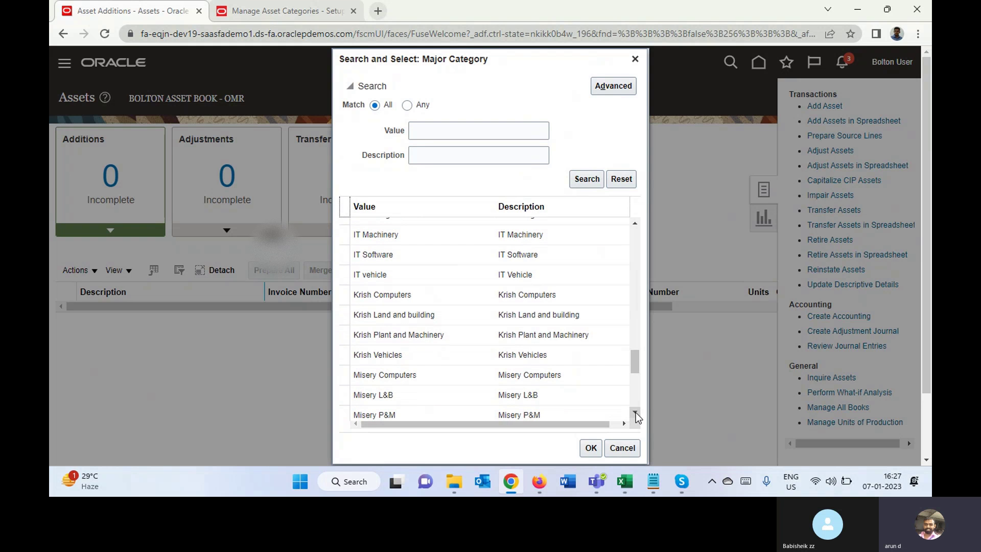
{"action": "left_click", "coordinate": [636, 412]}
{"action": "left_click", "coordinate": [635, 412]}
{"action": "left_click", "coordinate": [635, 413]}
{"action": "left_click", "coordinate": [635, 412]}
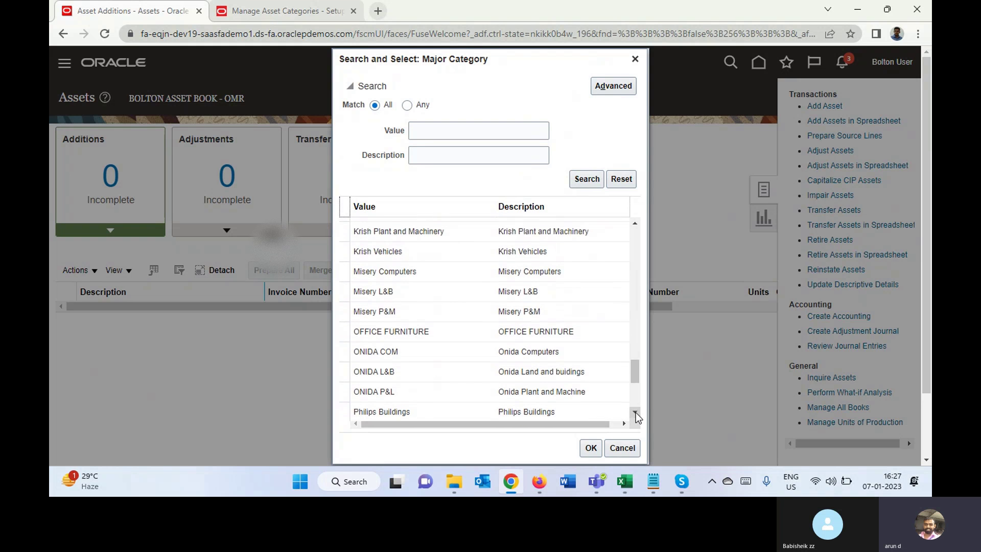
{"action": "left_click", "coordinate": [635, 412]}
{"action": "left_click", "coordinate": [635, 413]}
{"action": "left_click", "coordinate": [636, 412]}
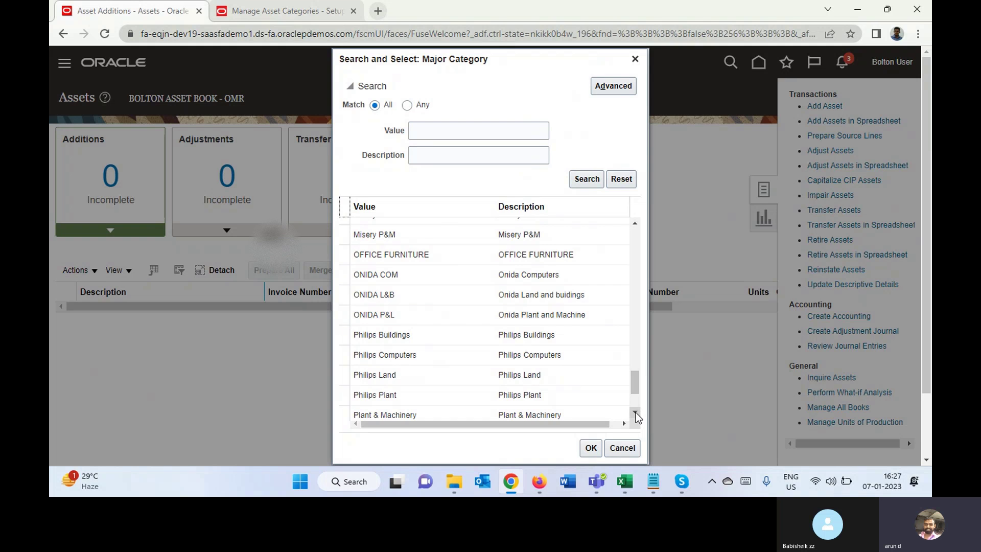
{"action": "left_click", "coordinate": [636, 412]}
{"action": "left_click", "coordinate": [635, 412]}
{"action": "left_click", "coordinate": [635, 412]}
{"action": "left_click", "coordinate": [636, 412]}
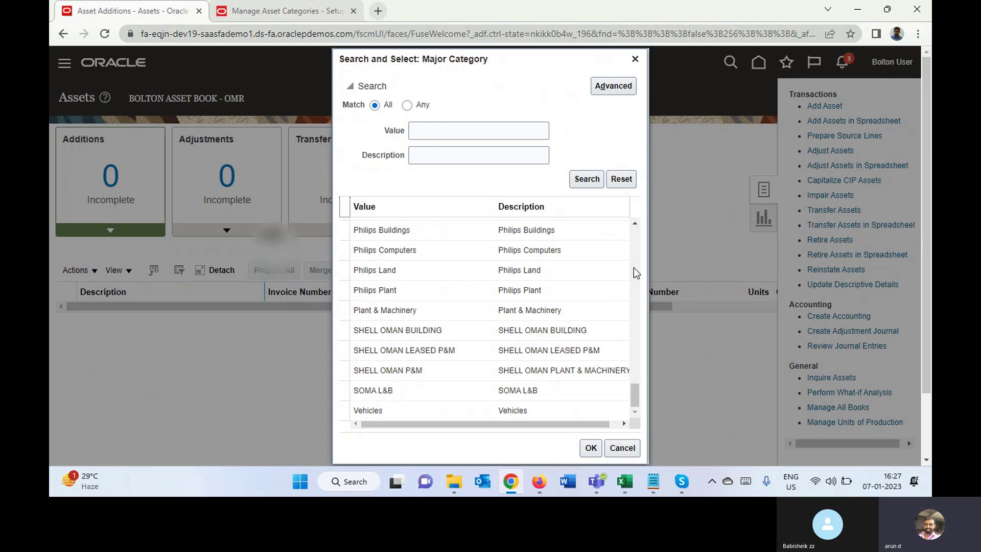
{"action": "left_click", "coordinate": [555, 310]}
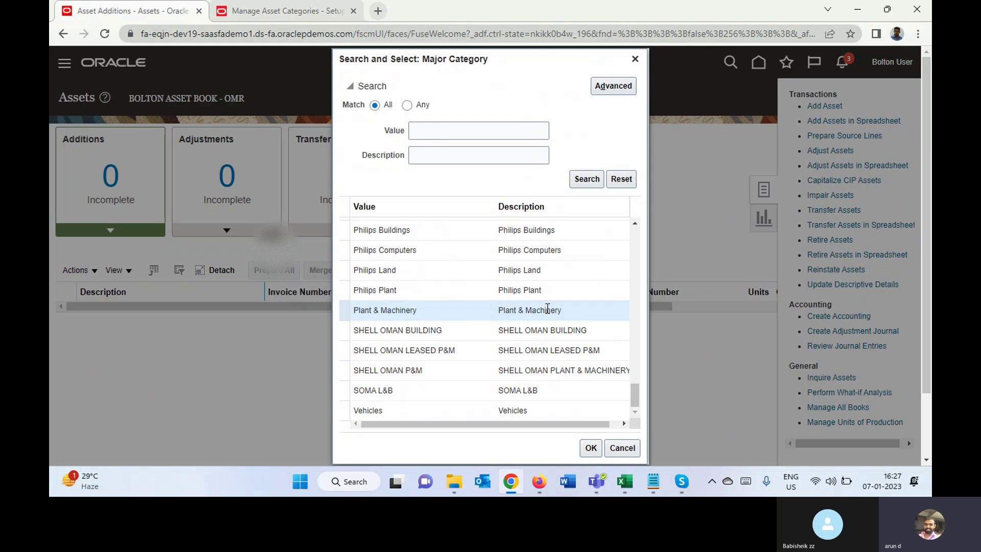
{"action": "left_click", "coordinate": [591, 447]}
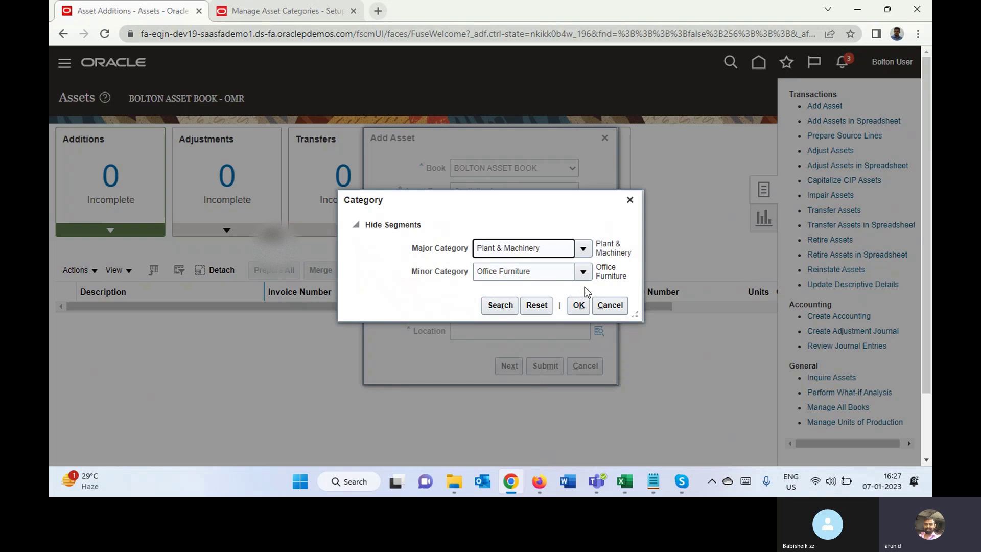
Try to assign the minor category Separators under Plant & Machinery to the new asset.
{"action": "left_click", "coordinate": [582, 271]}
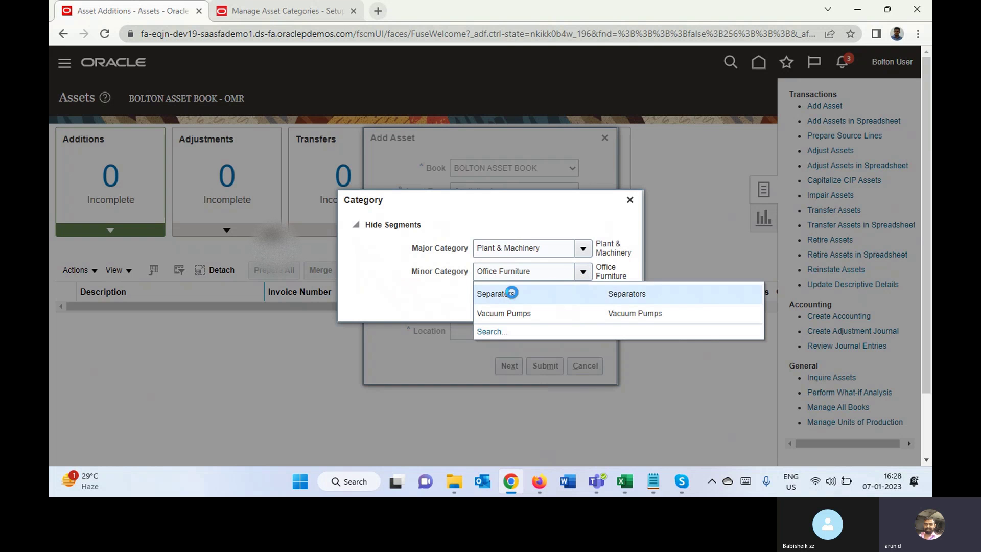
{"action": "key", "text": "Escape"}
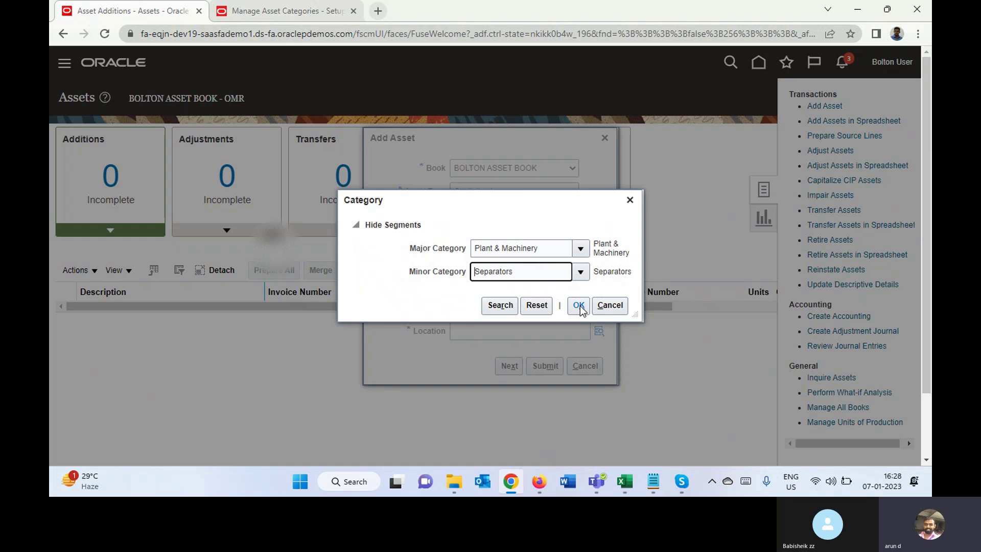
{"action": "left_click", "coordinate": [576, 311]}
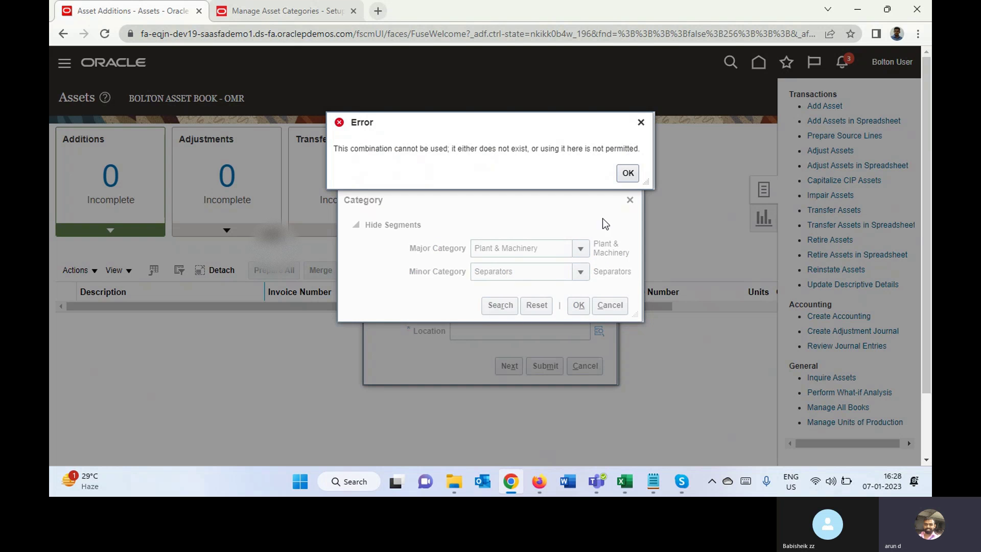
{"action": "left_click", "coordinate": [628, 172]}
In Manage Asset Categories, accept the combination 001.001.15910.001.999999.9999 as the Asset Cost account for BOLTON ASSET BOOK.
{"action": "left_click", "coordinate": [302, 11]}
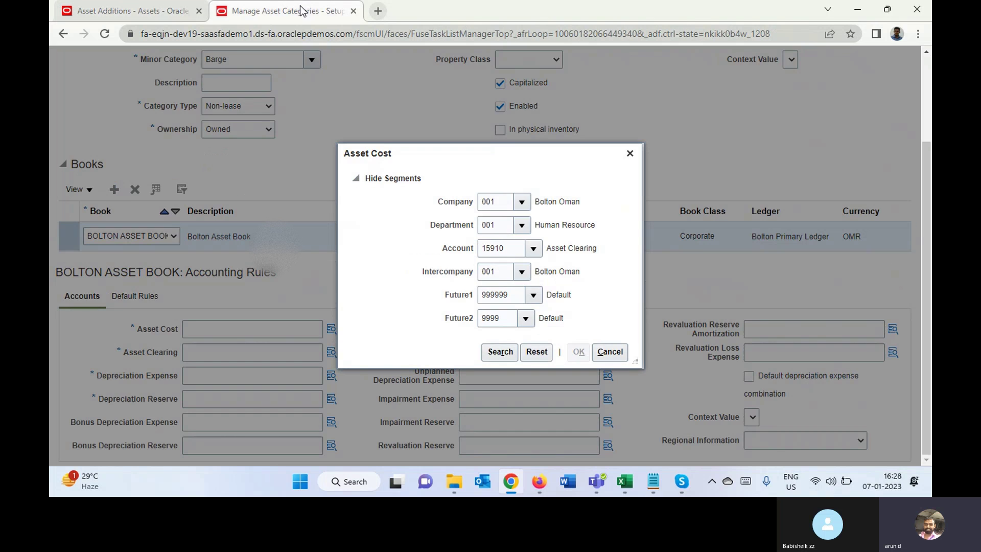
{"action": "left_click", "coordinate": [573, 351]}
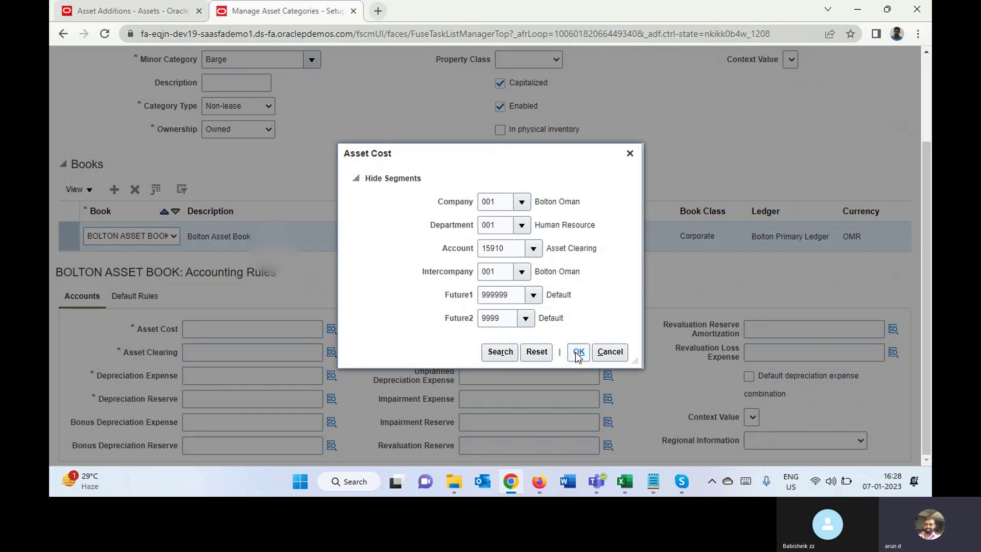
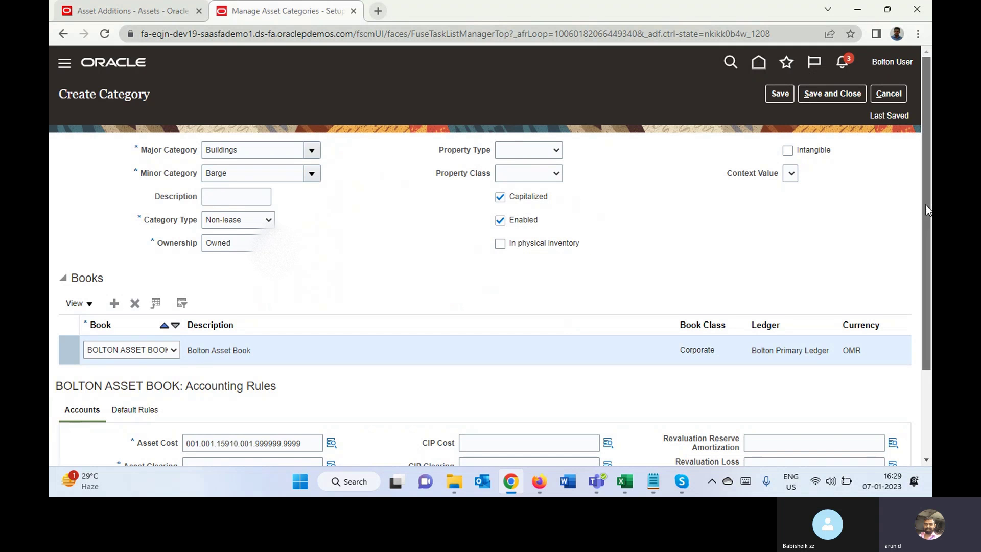
{"action": "left_click_drag", "start_coordinate": [926, 205], "coordinate": [927, 234]}
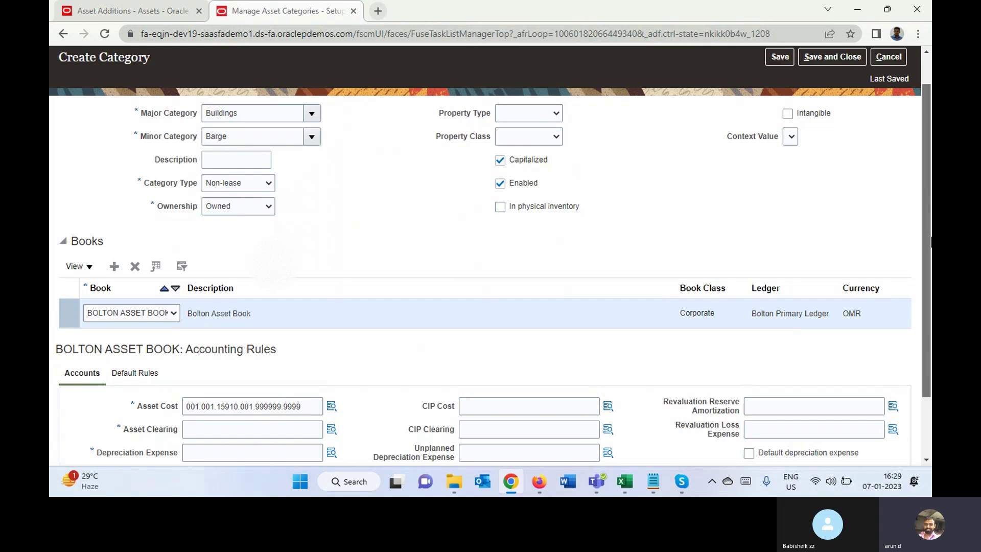
{"action": "scroll", "coordinate": [274, 276], "scroll_direction": "down", "scroll_amount": 2}
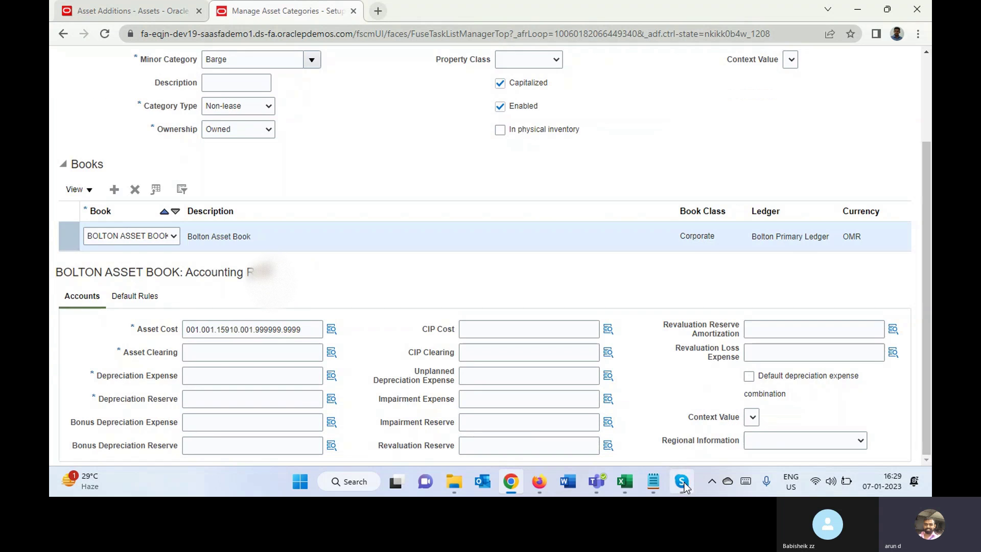
Switch to the Skype call and mute the microphone.
{"action": "left_click", "coordinate": [685, 484]}
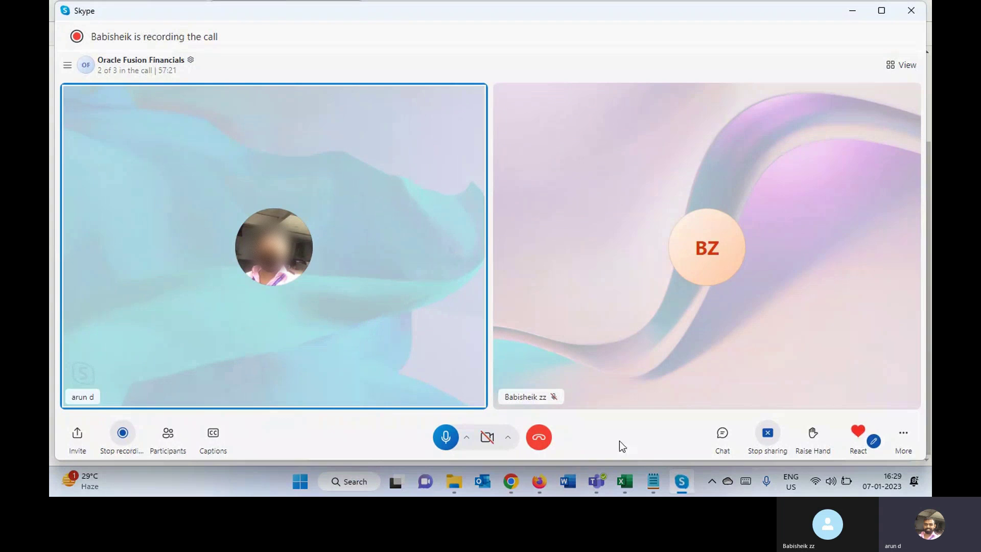
{"action": "left_click", "coordinate": [445, 438]}
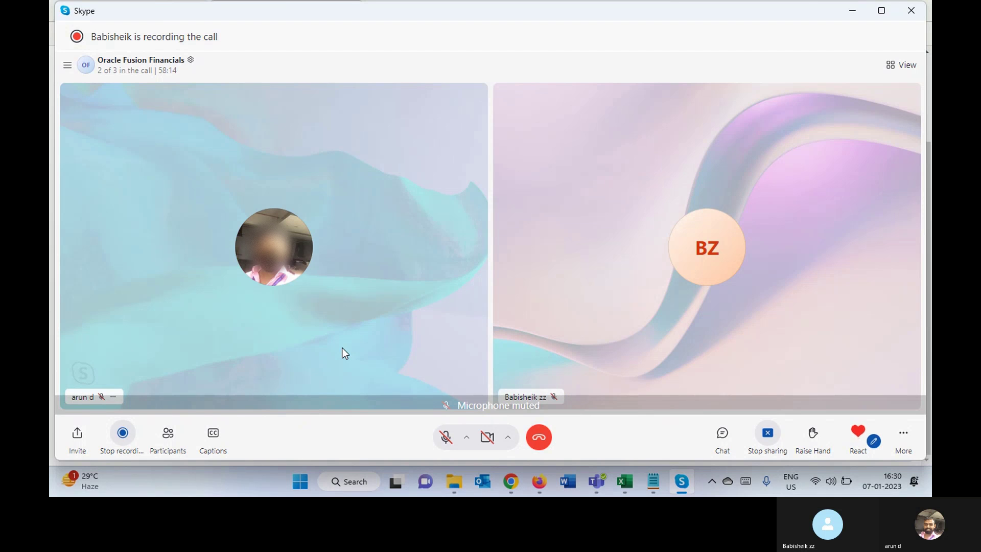
Unmute the microphone in the Skype call and return to the asset category page in the browser.
{"action": "left_click", "coordinate": [444, 445]}
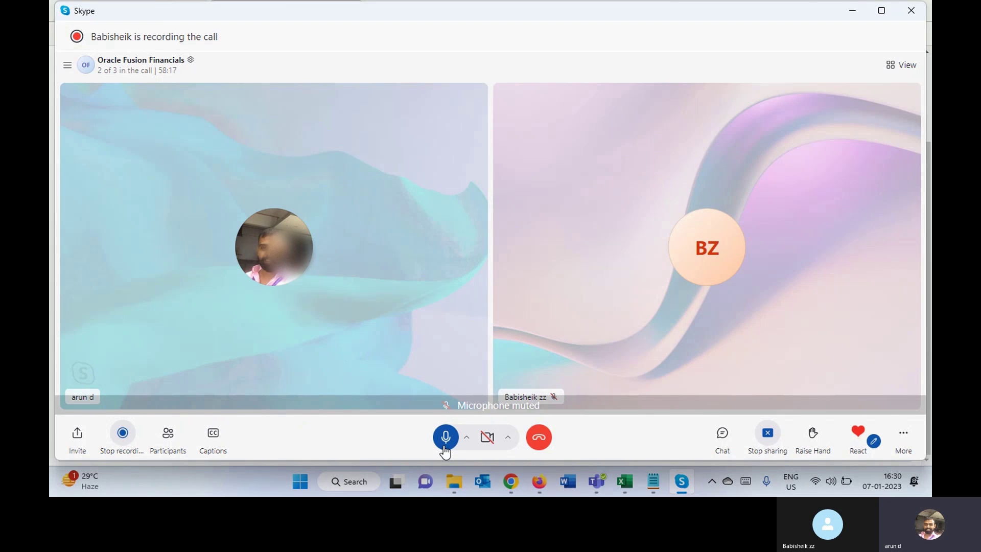
{"action": "left_click", "coordinate": [852, 11]}
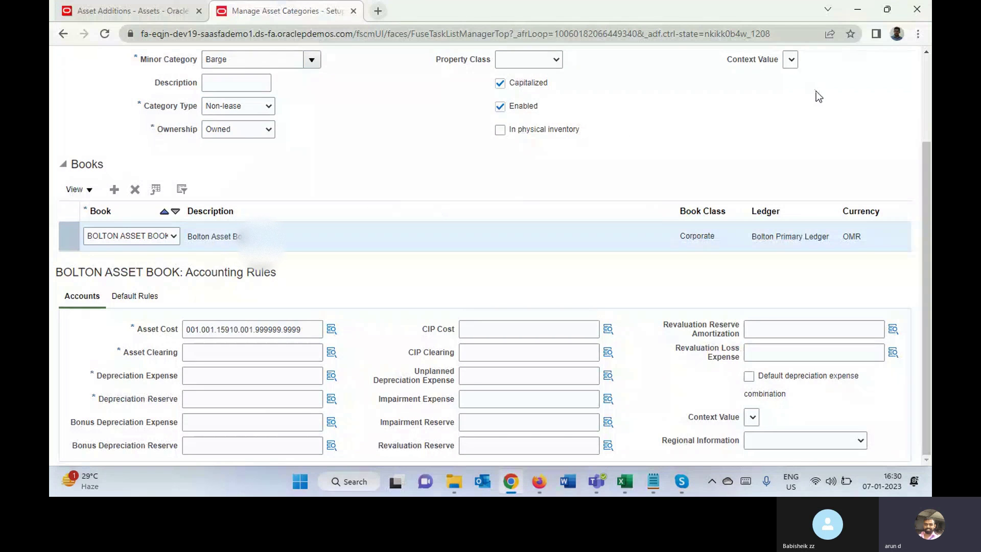
Copy the Asset Cost combination 001.001.15910.001.999999.9999 into the Asset Clearing, Depreciation Expense and Depreciation Reserve accounts.
{"action": "double_click", "coordinate": [309, 331]}
{"action": "key", "text": "ctrl+c"}
{"action": "key", "text": "Tab"}
{"action": "key", "text": "Tab"}
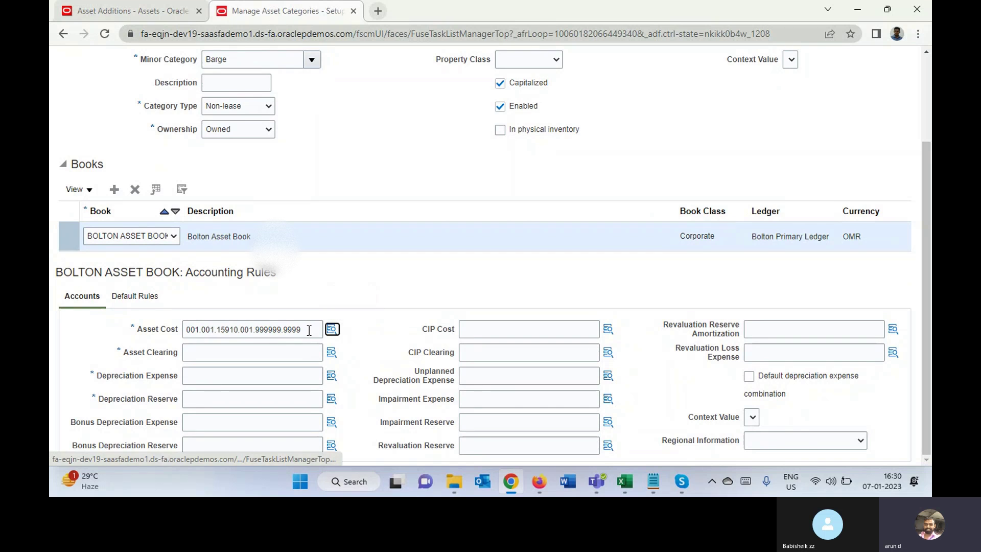
{"action": "key", "text": "ctrl+v"}
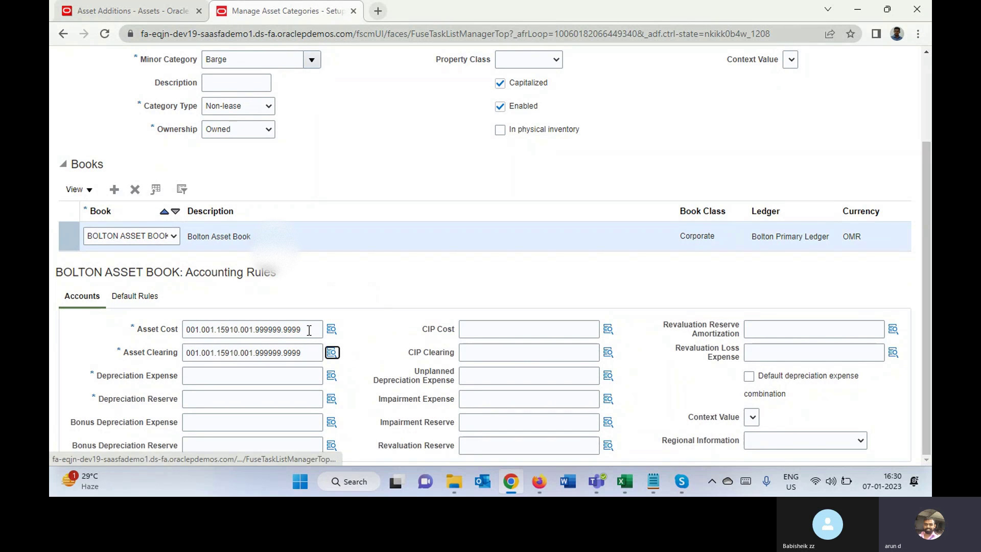
{"action": "key", "text": "Tab"}
{"action": "key", "text": "Tab"}
{"action": "key", "text": "ctrl+v"}
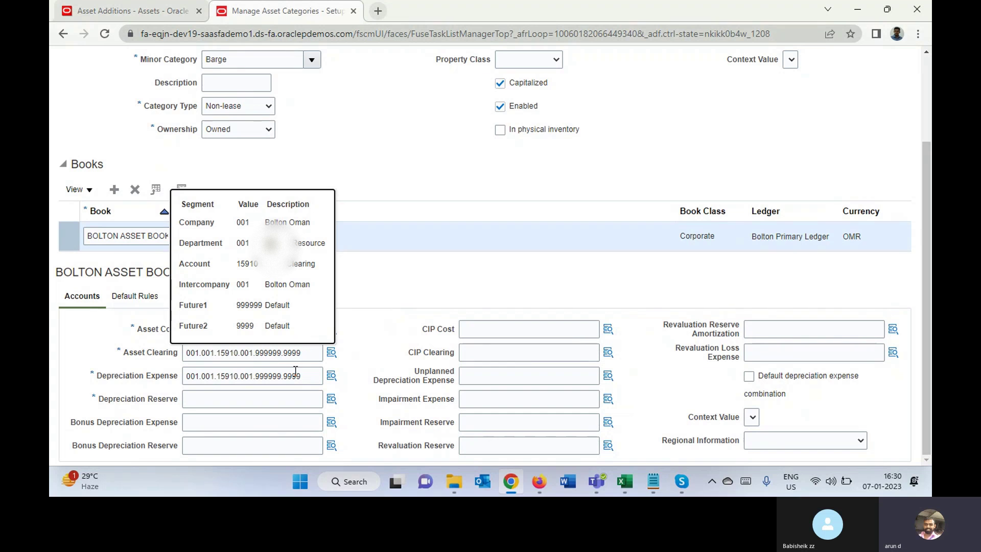
{"action": "left_click", "coordinate": [296, 399]}
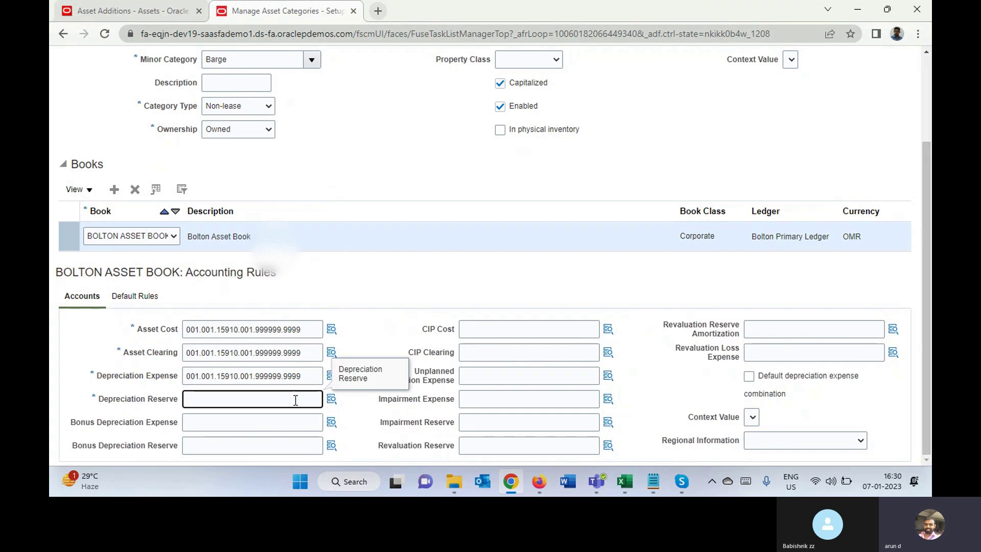
{"action": "key", "text": "ctrl+v"}
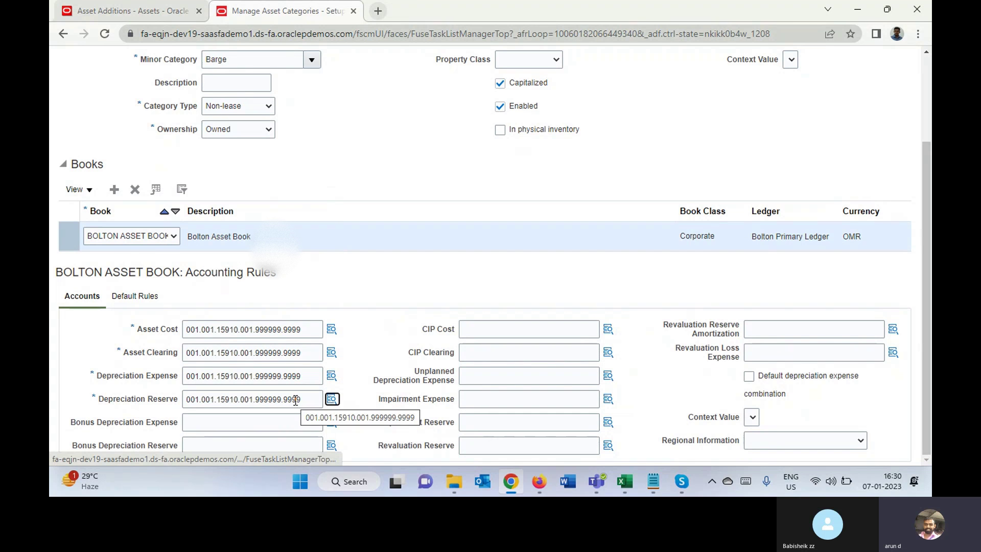
{"action": "left_click", "coordinate": [332, 399]}
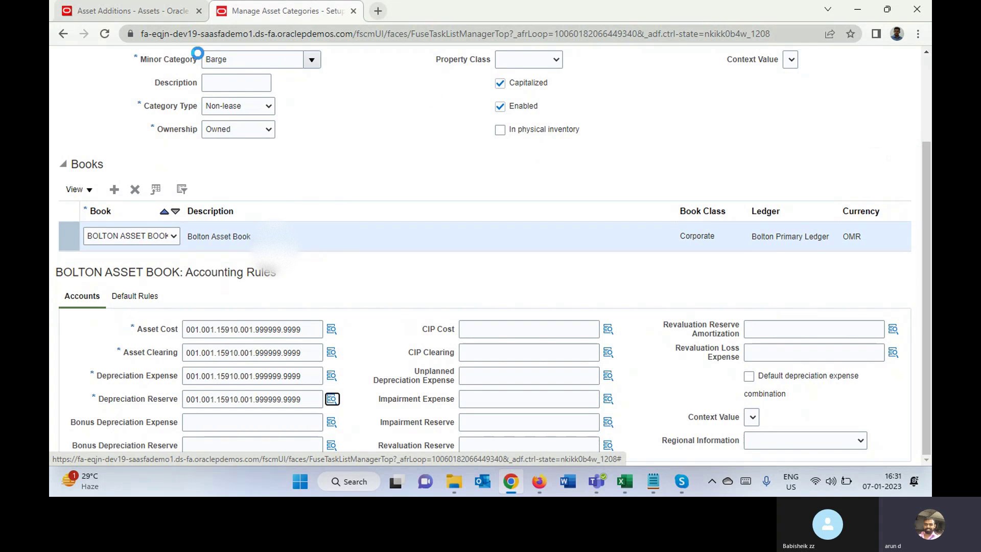
Duplicate the Asset Additions page and open Setup and Maintenance in the copy.
{"action": "left_click", "coordinate": [161, 13]}
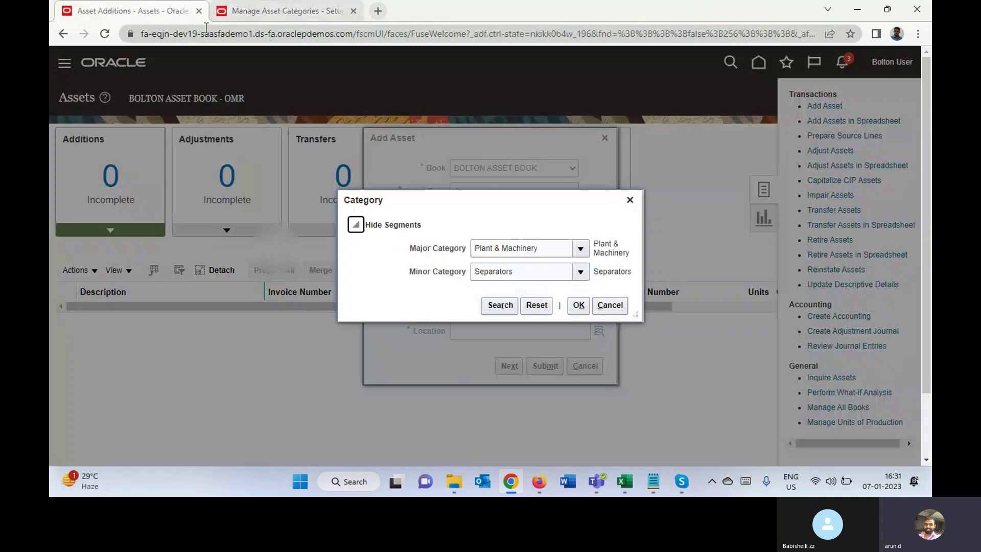
{"action": "right_click", "coordinate": [169, 14]}
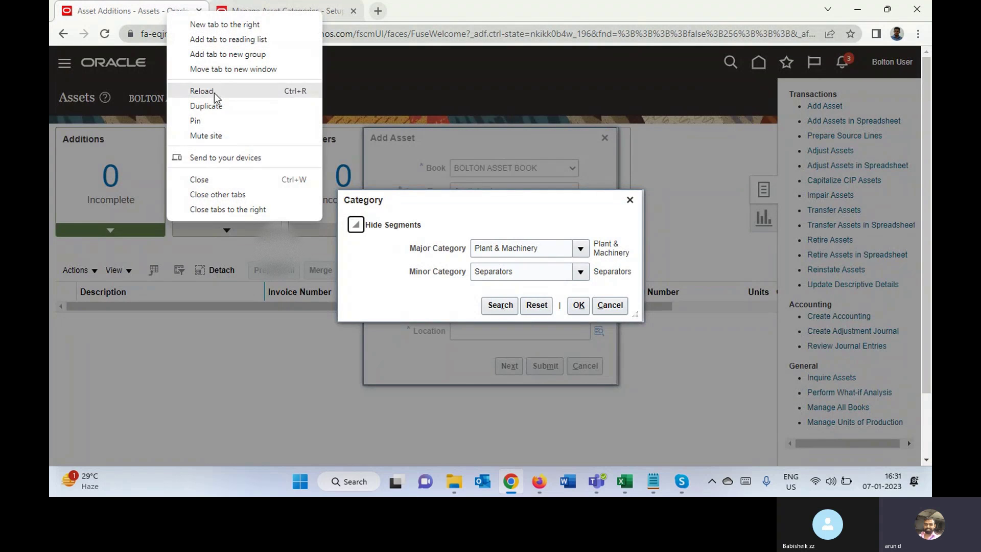
{"action": "left_click", "coordinate": [221, 108]}
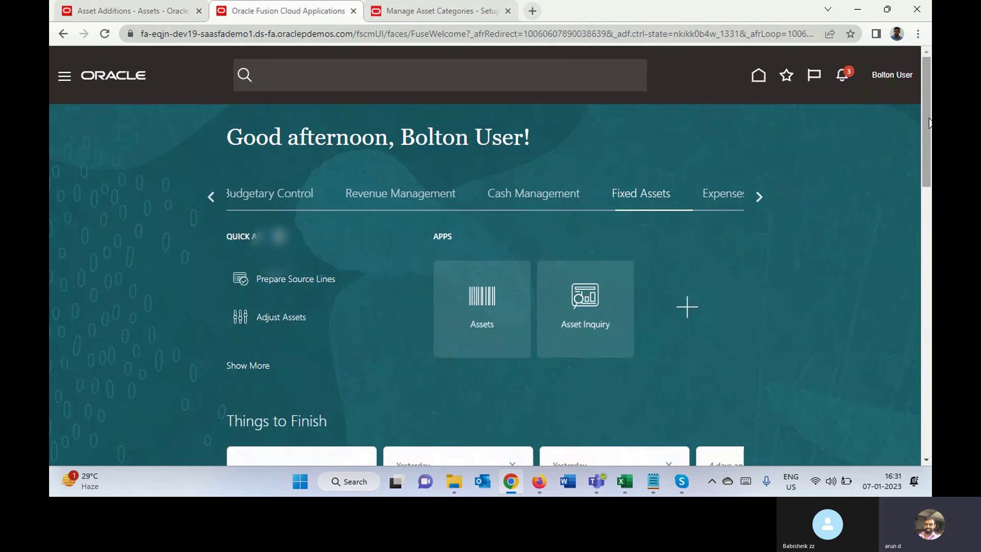
{"action": "left_click", "coordinate": [892, 75]}
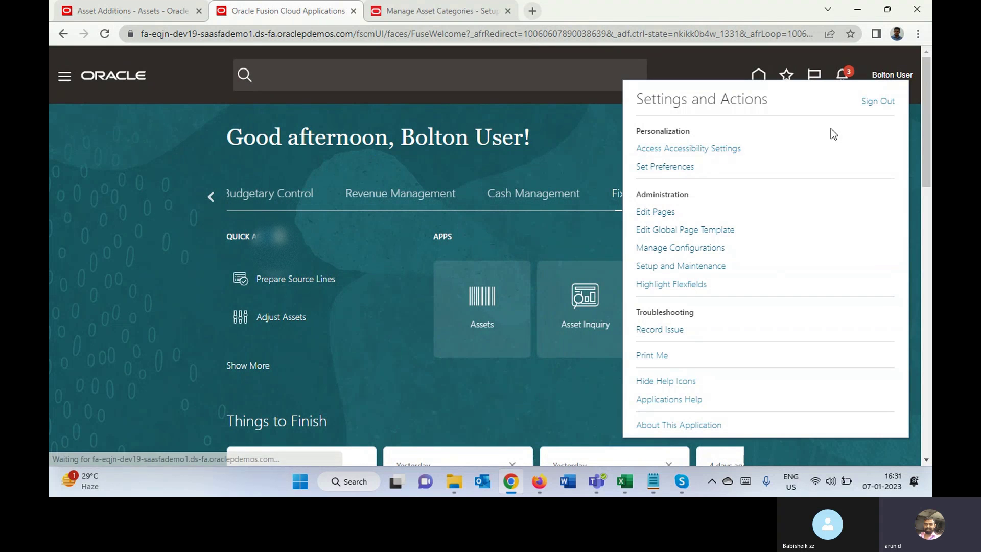
{"action": "left_click", "coordinate": [720, 266]}
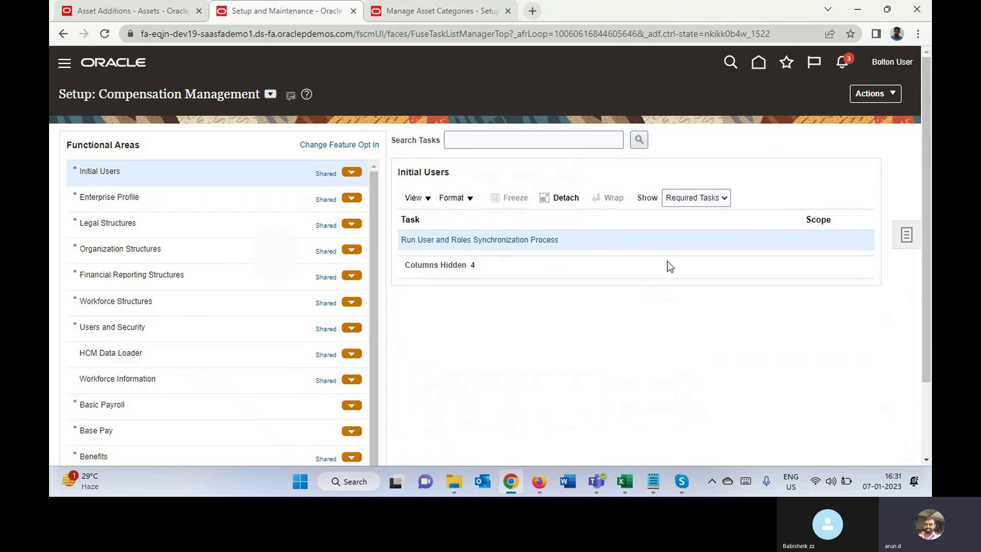
Open the Manage Asset Categories task from the Fixed Assets functional area of the Financials setup.
{"action": "left_click", "coordinate": [271, 97]}
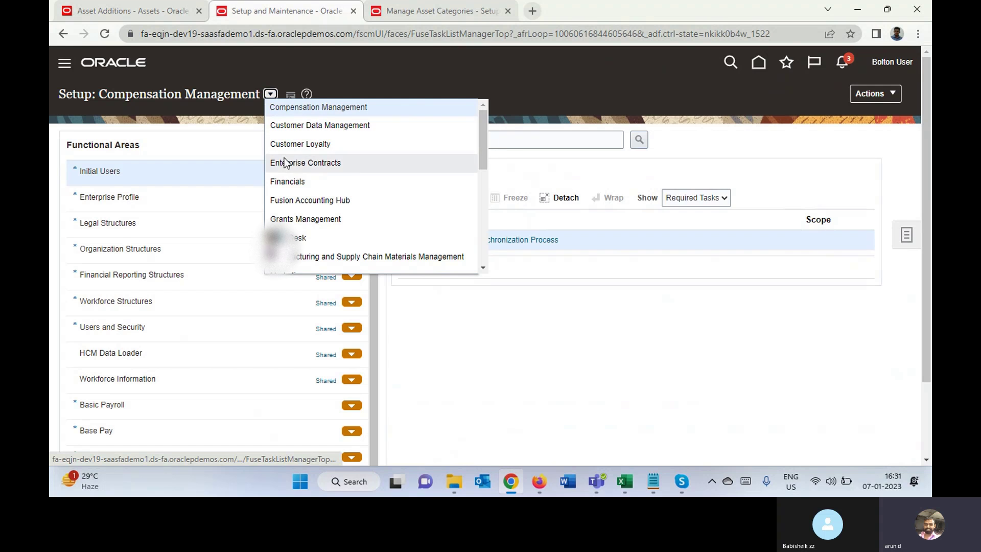
{"action": "left_click", "coordinate": [284, 180]}
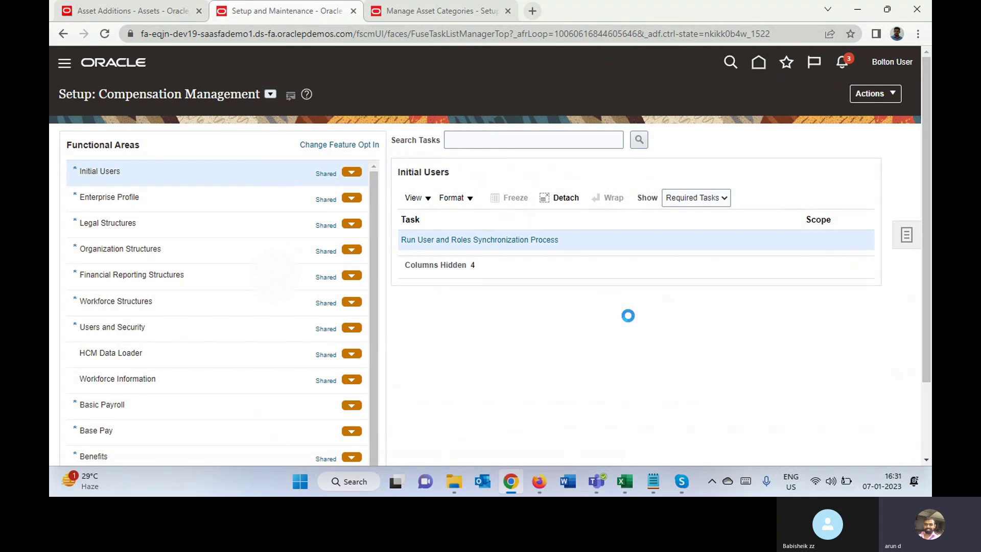
{"action": "left_click", "coordinate": [925, 459]}
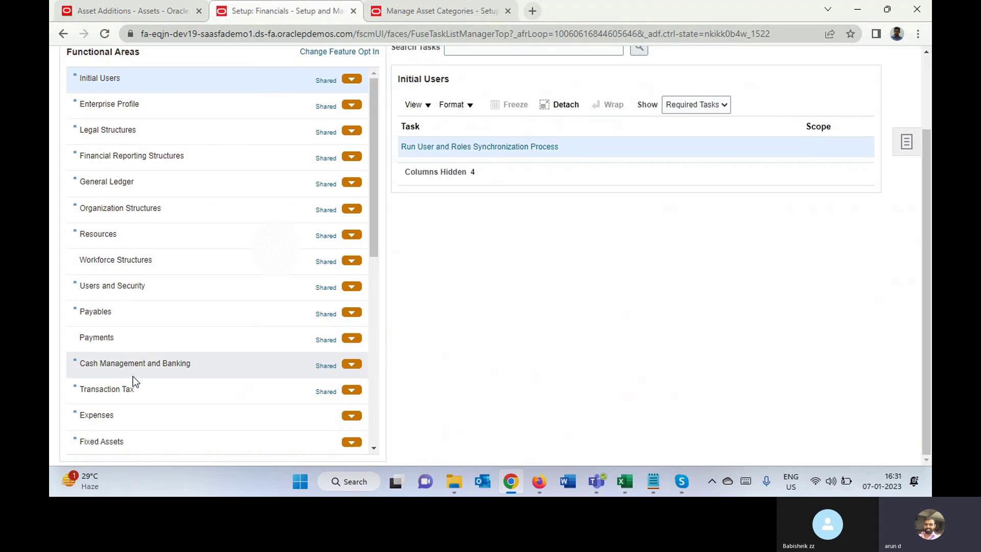
{"action": "left_click", "coordinate": [143, 439]}
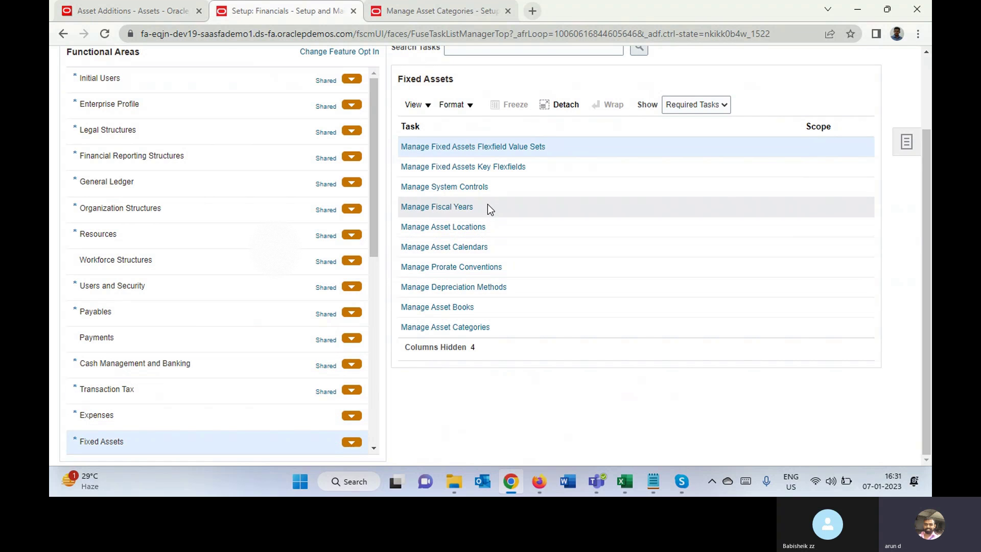
{"action": "left_click", "coordinate": [453, 327]}
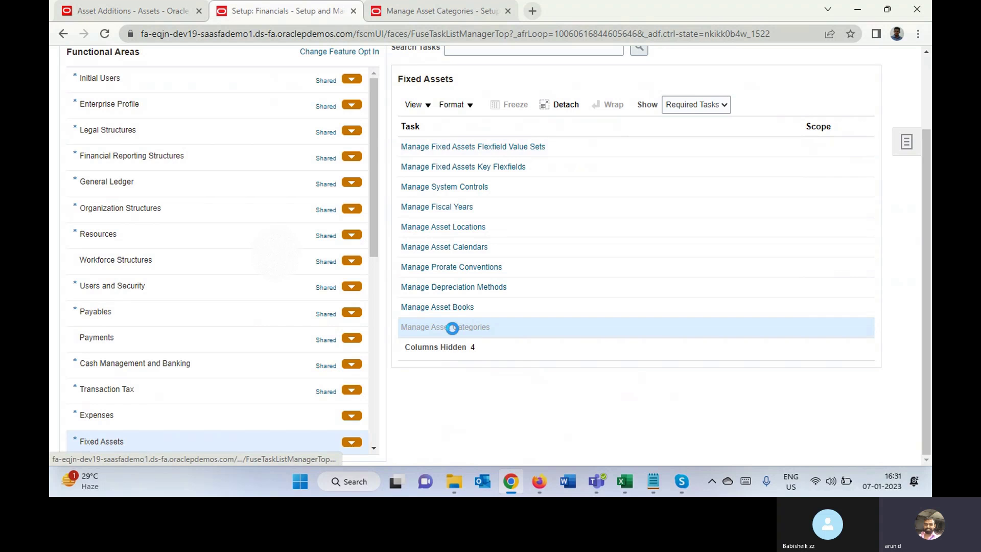
{"action": "left_click", "coordinate": [419, 11]}
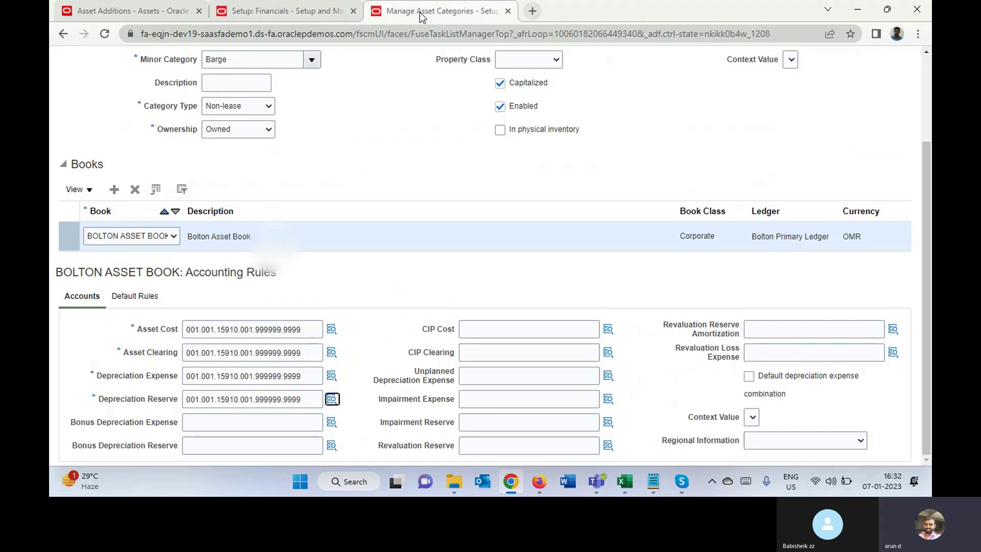
{"action": "left_click", "coordinate": [306, 14]}
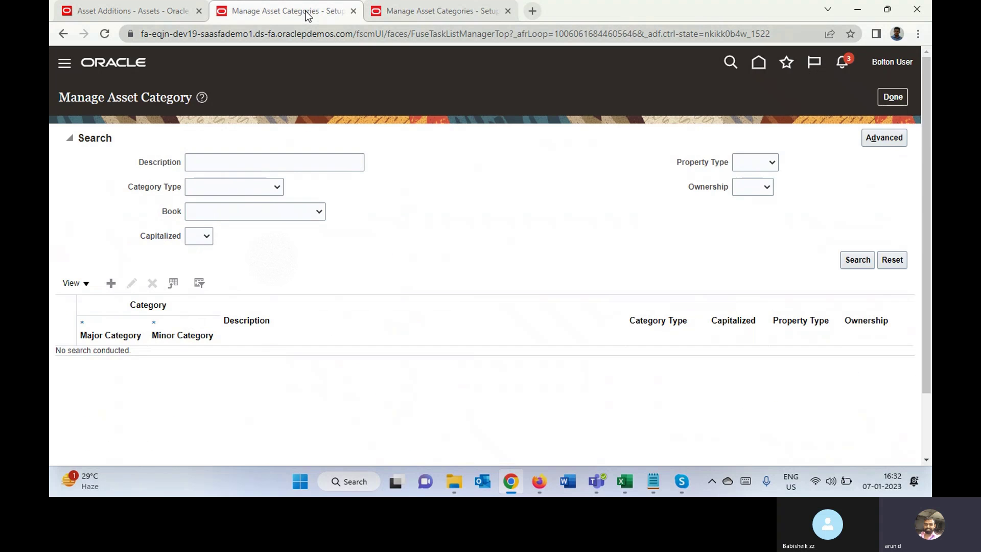
Search for the asset categories that belong to BOLTON ASSET BOOK.
{"action": "left_click", "coordinate": [269, 211]}
{"action": "key", "text": "b"}
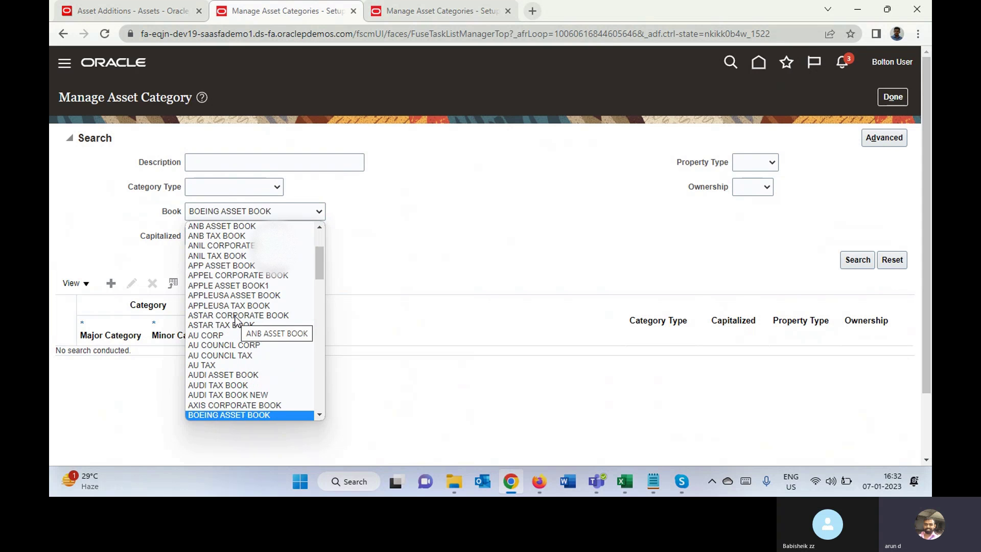
{"action": "key", "text": "Down"}
{"action": "key", "text": "Return"}
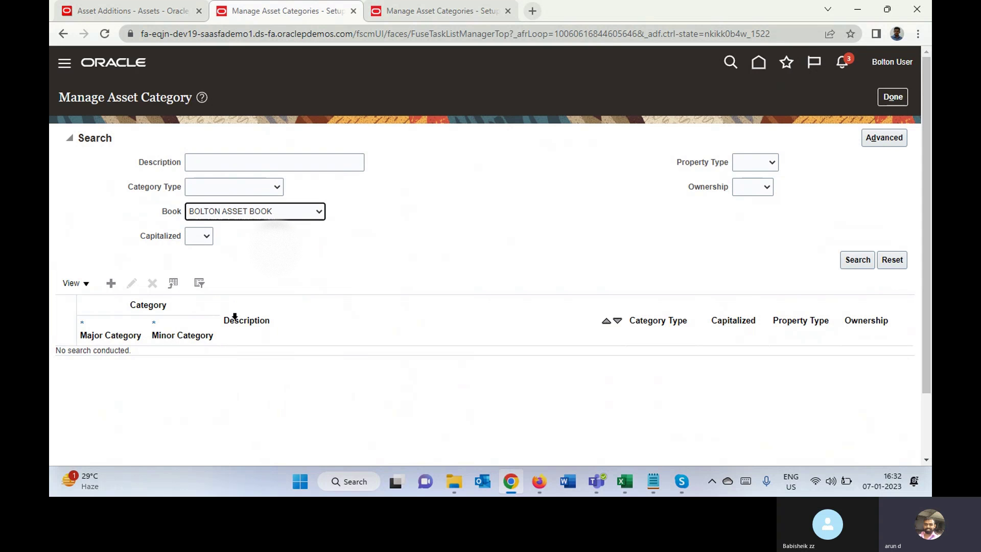
{"action": "left_click", "coordinate": [863, 260]}
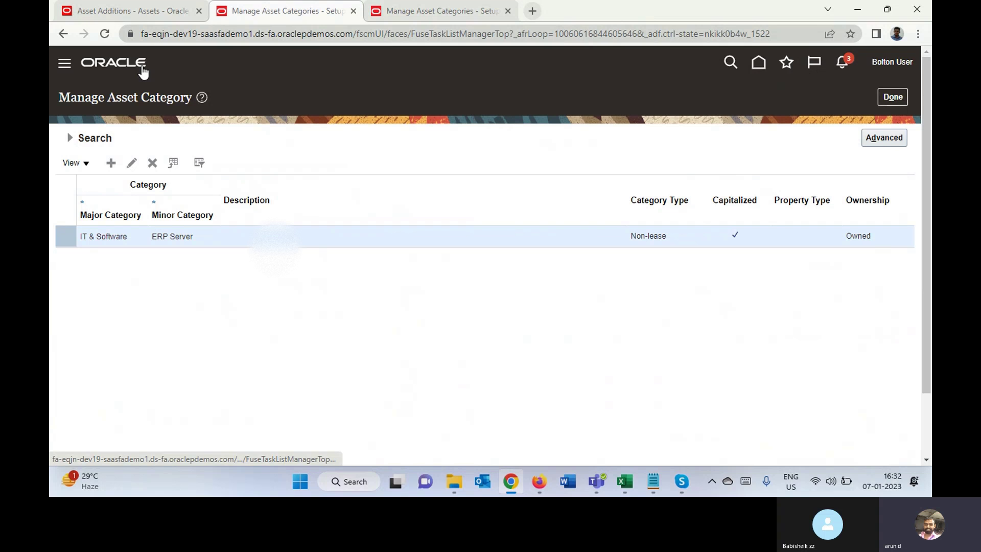
Back in Add Asset, set the category to major category IT & Software with minor category ERP Server.
{"action": "left_click", "coordinate": [146, 18]}
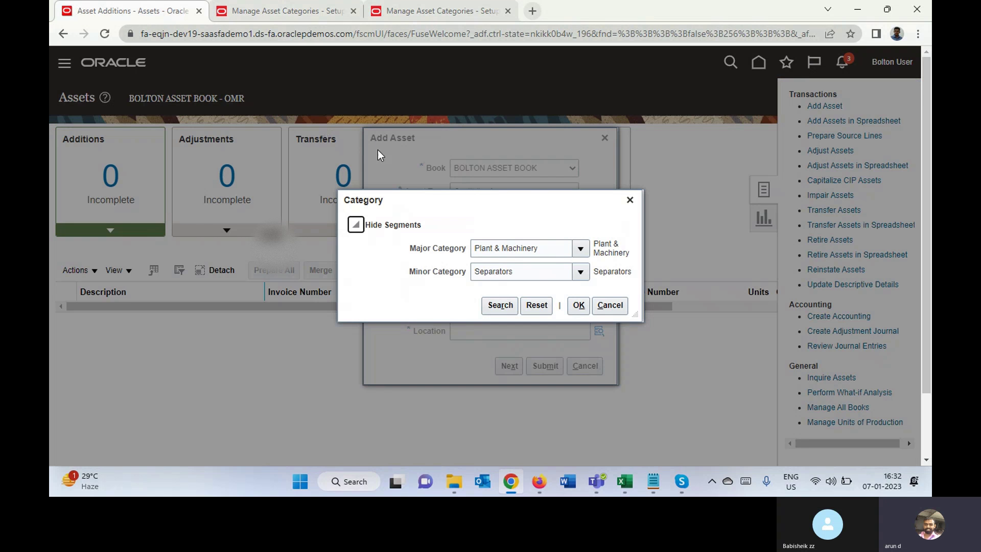
{"action": "triple_click", "coordinate": [548, 248]}
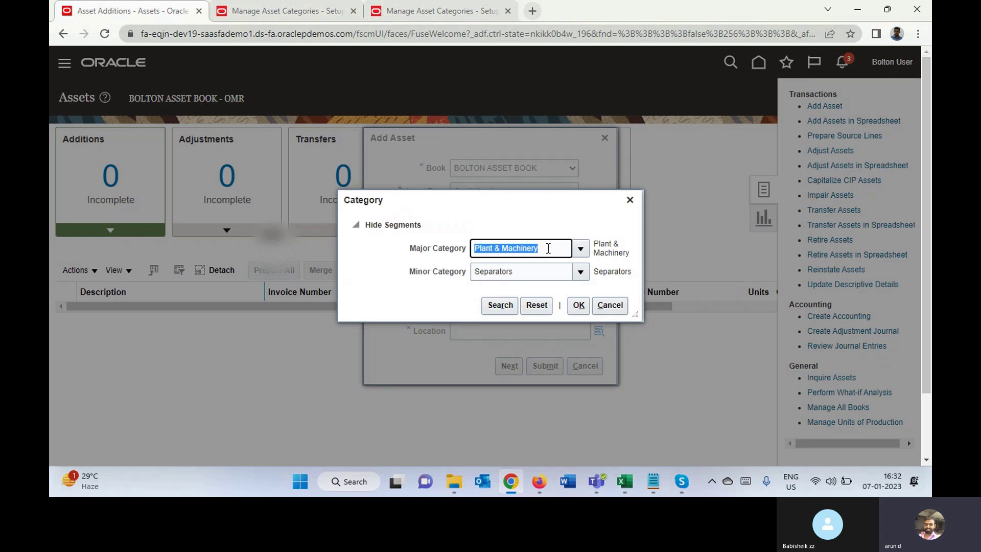
{"action": "type", "text": "IT"}
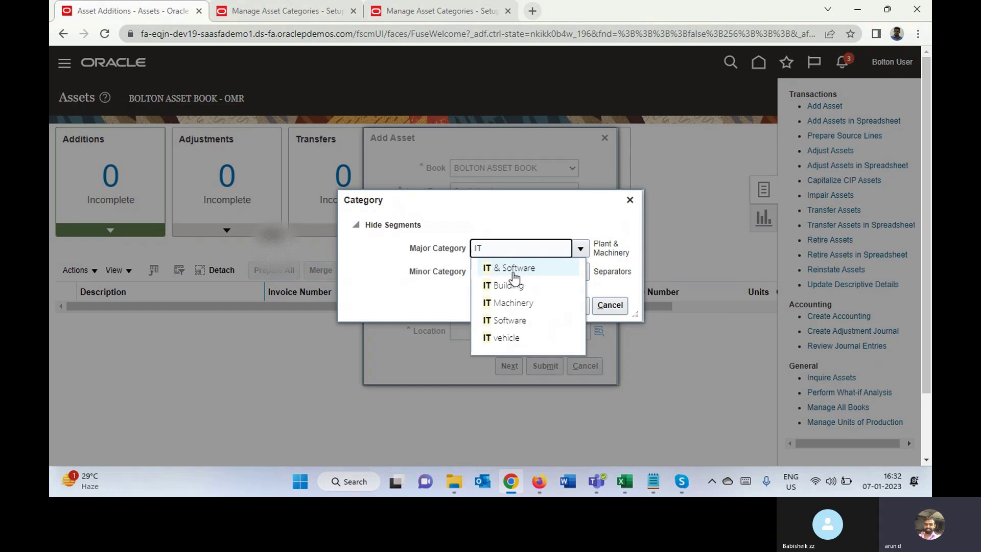
{"action": "left_click", "coordinate": [513, 266]}
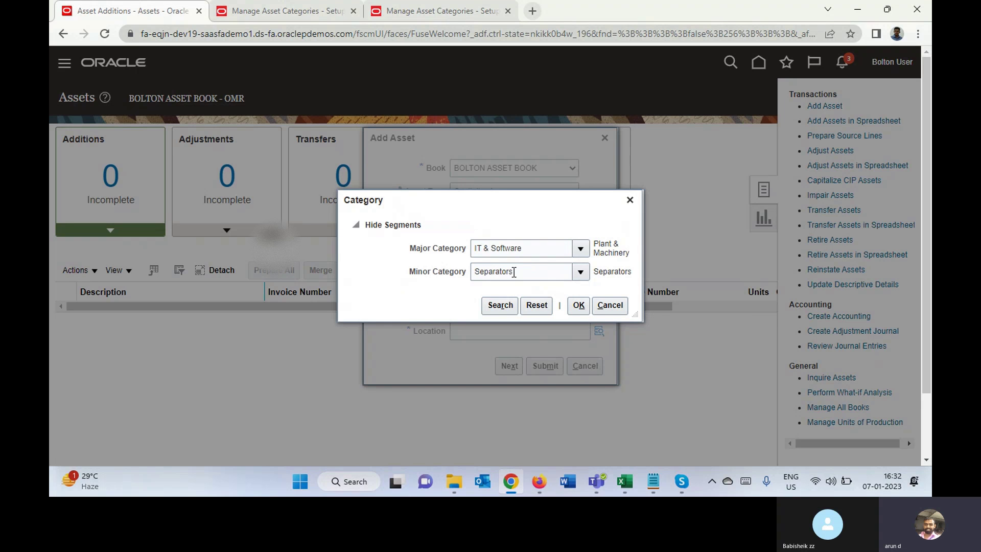
{"action": "left_click", "coordinate": [579, 271]}
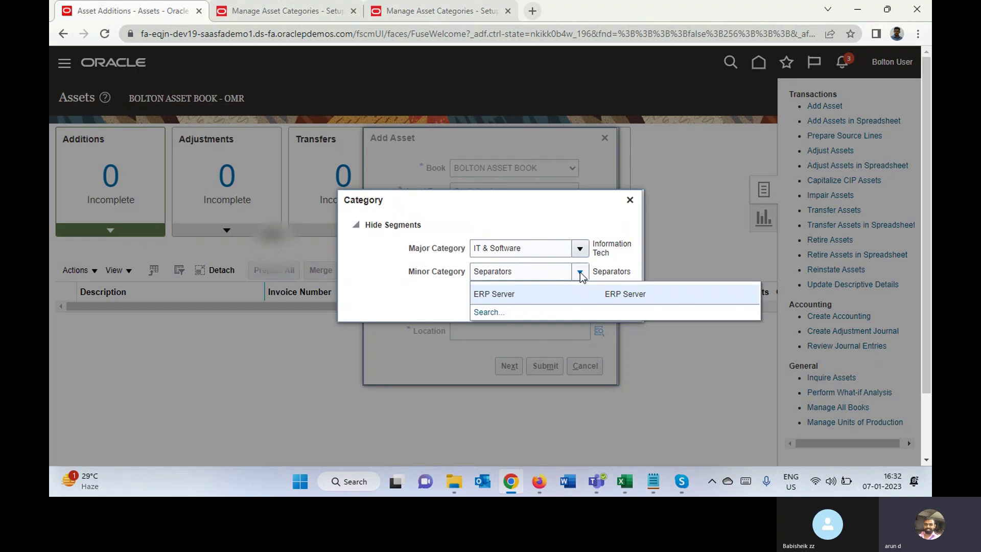
{"action": "left_click", "coordinate": [547, 292]}
{"action": "left_click", "coordinate": [577, 305]}
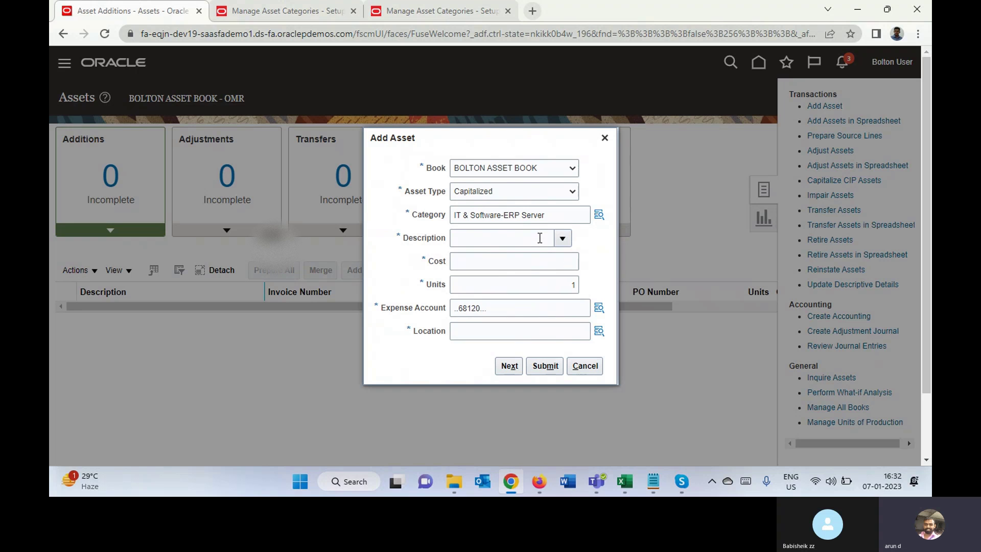
Enter the description ERP Subscription and a cost of 650,000.00 for the new asset.
{"action": "left_click", "coordinate": [516, 240]}
{"action": "type", "text": "ERP Subsc"}
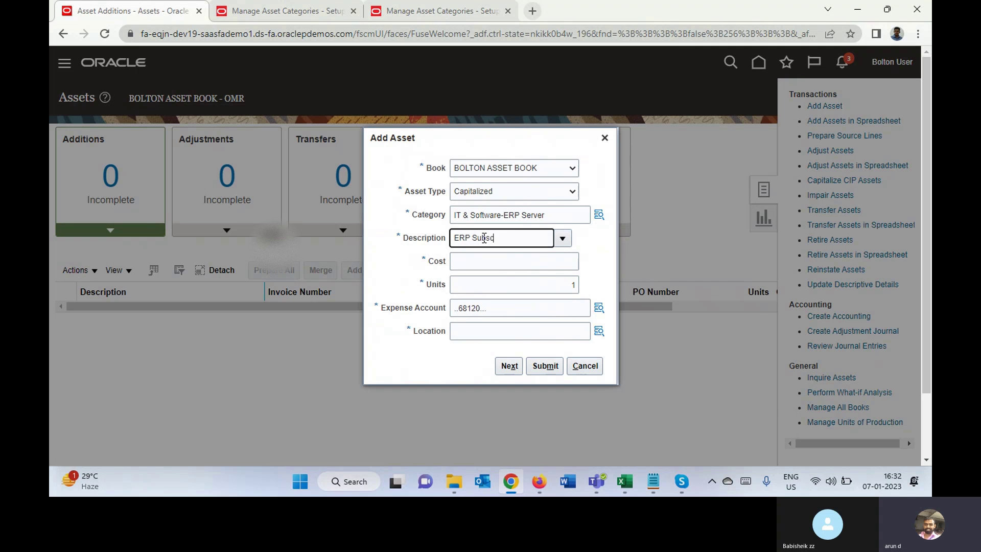
{"action": "type", "text": "ription"}
{"action": "key", "text": "Tab"}
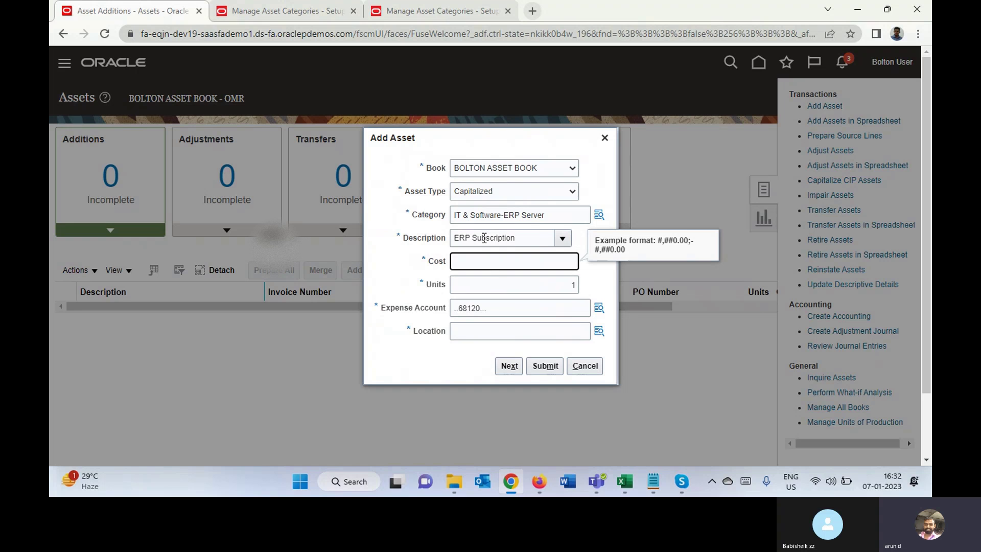
{"action": "type", "text": "650,"}
{"action": "type", "text": "0000"}
{"action": "key", "text": "Tab"}
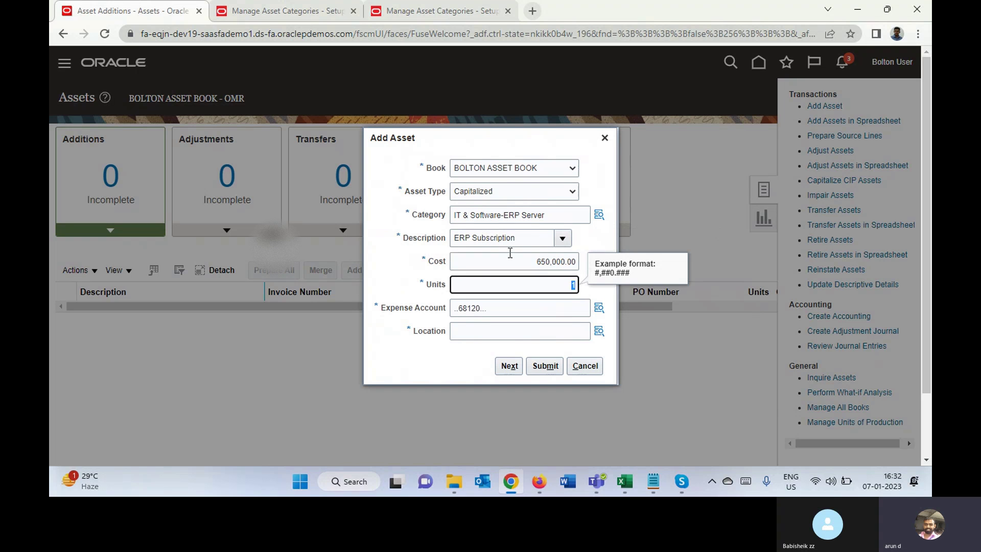
Close the two Manage Asset Categories browser tabs, leaving only the asset additions page open.
{"action": "left_click", "coordinate": [599, 308]}
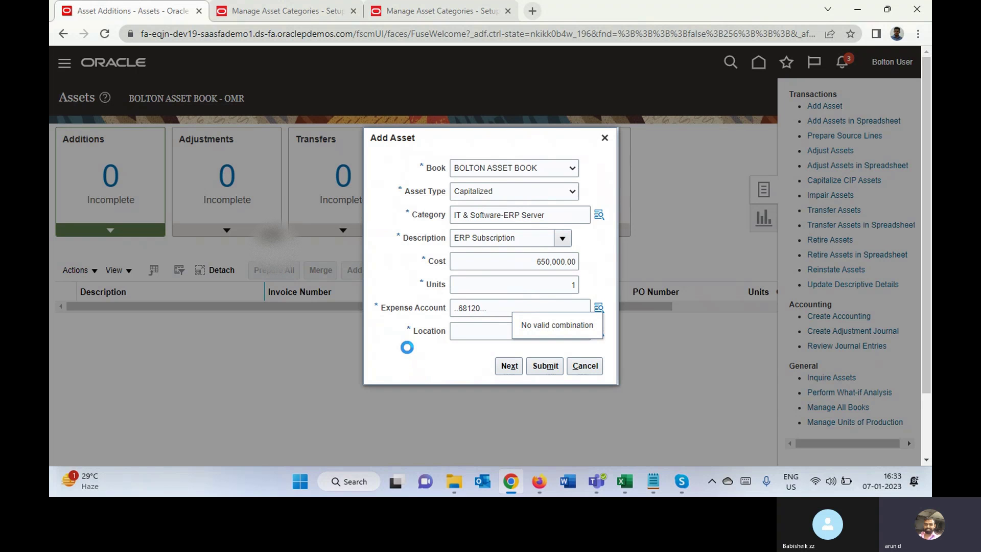
{"action": "left_click", "coordinate": [353, 11]}
{"action": "left_click", "coordinate": [354, 11]}
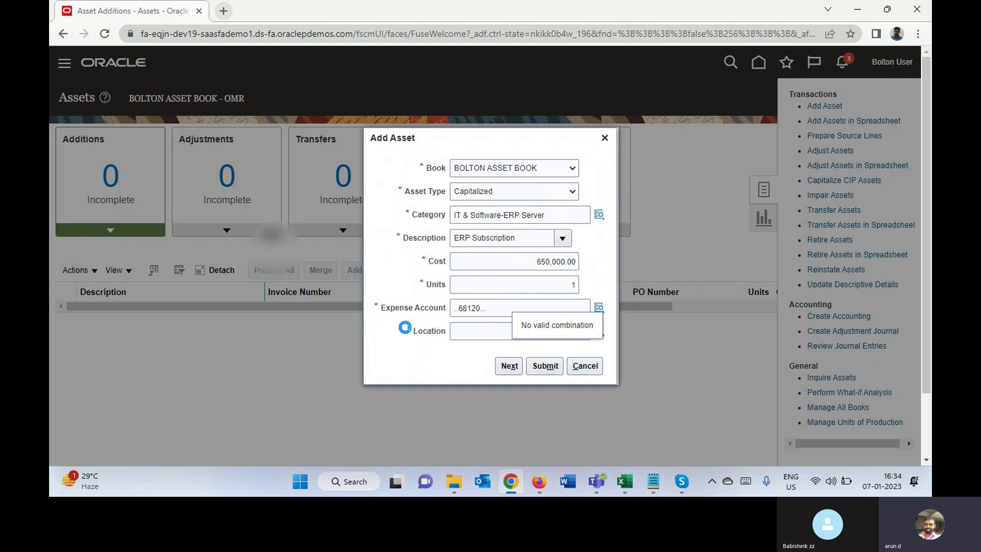
{"action": "left_click", "coordinate": [464, 332]}
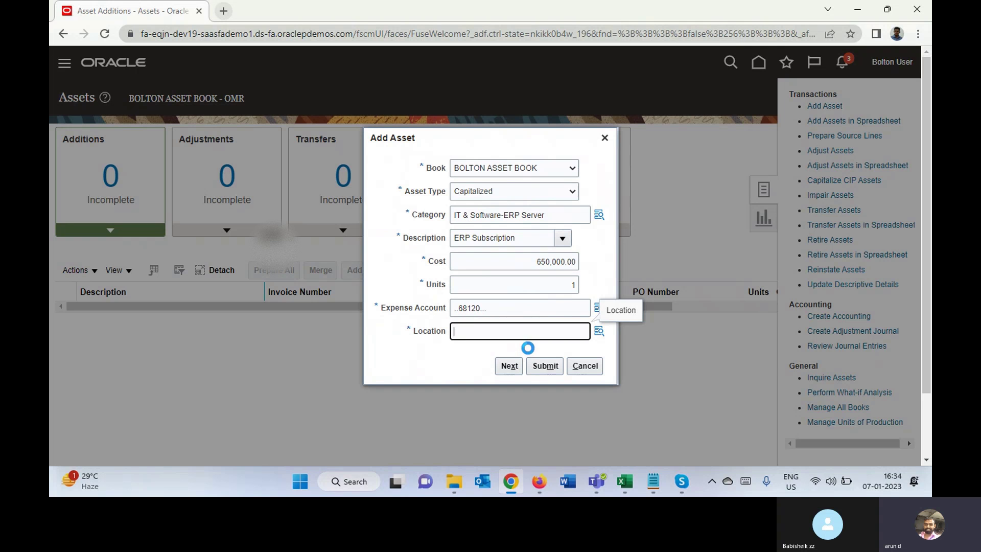
{"action": "left_click", "coordinate": [510, 366]}
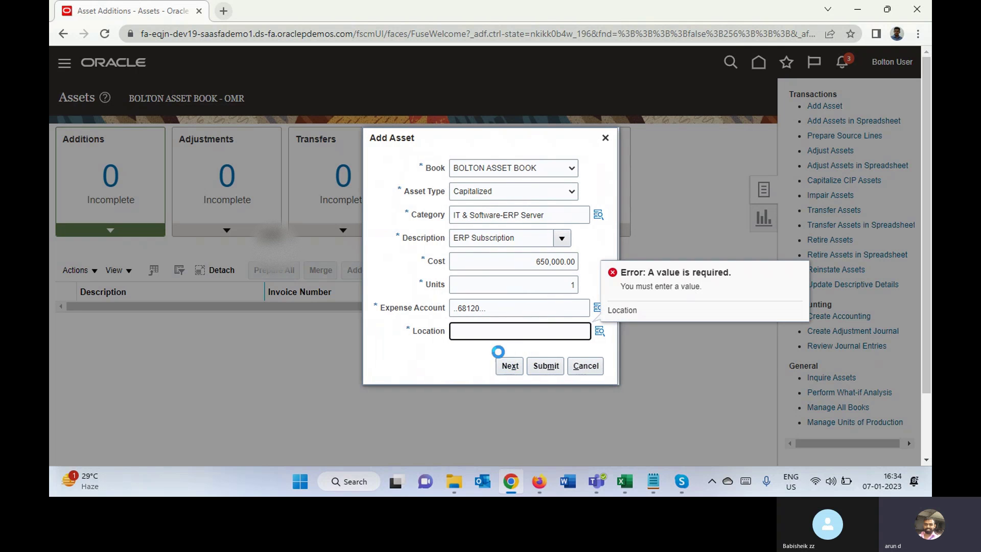
{"action": "left_click", "coordinate": [599, 331]}
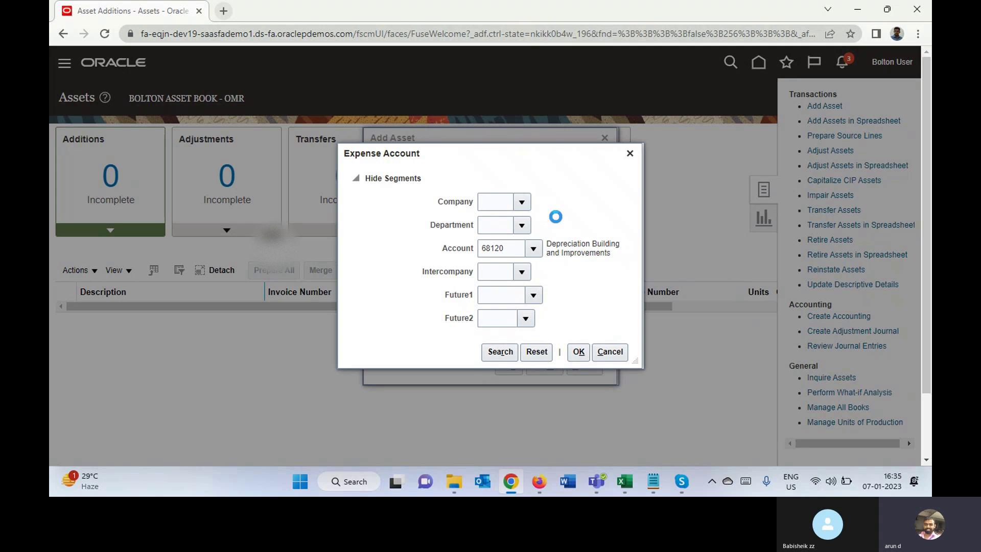
{"action": "left_click", "coordinate": [495, 352]}
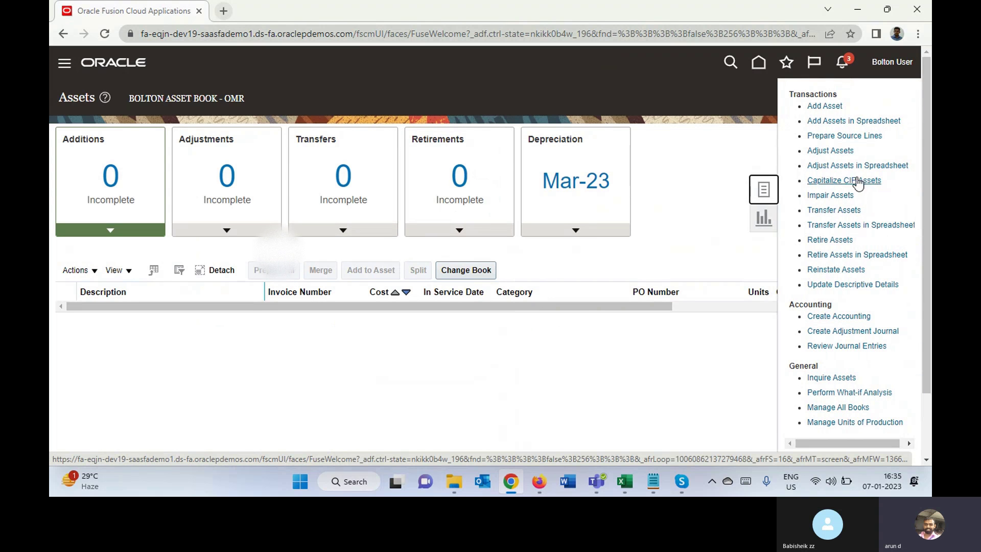
Start a new Add Asset entry and set its category to major category IT & Software with minor category ERP Server.
{"action": "left_click", "coordinate": [814, 107]}
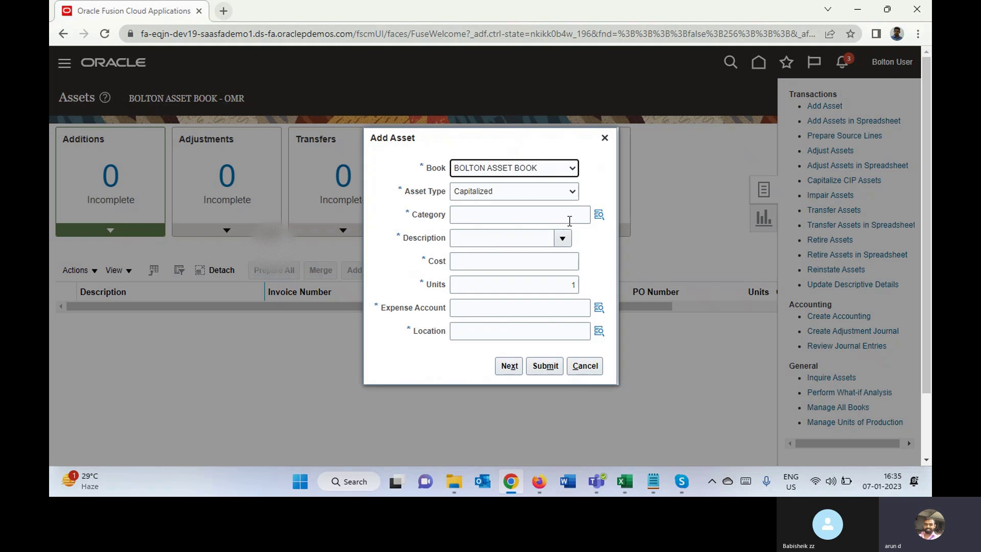
{"action": "left_click", "coordinate": [600, 216]}
{"action": "left_click", "coordinate": [511, 238]}
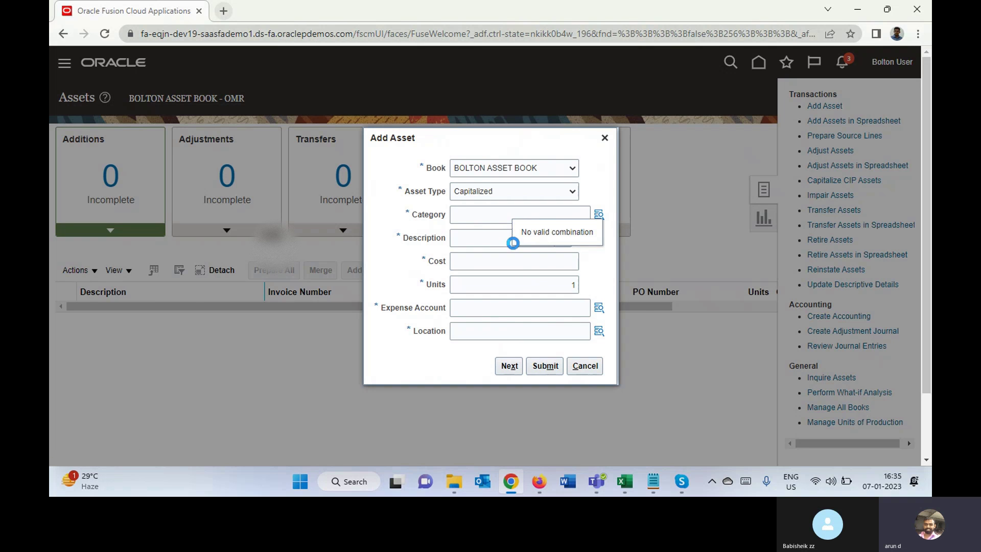
{"action": "left_click", "coordinate": [517, 250]}
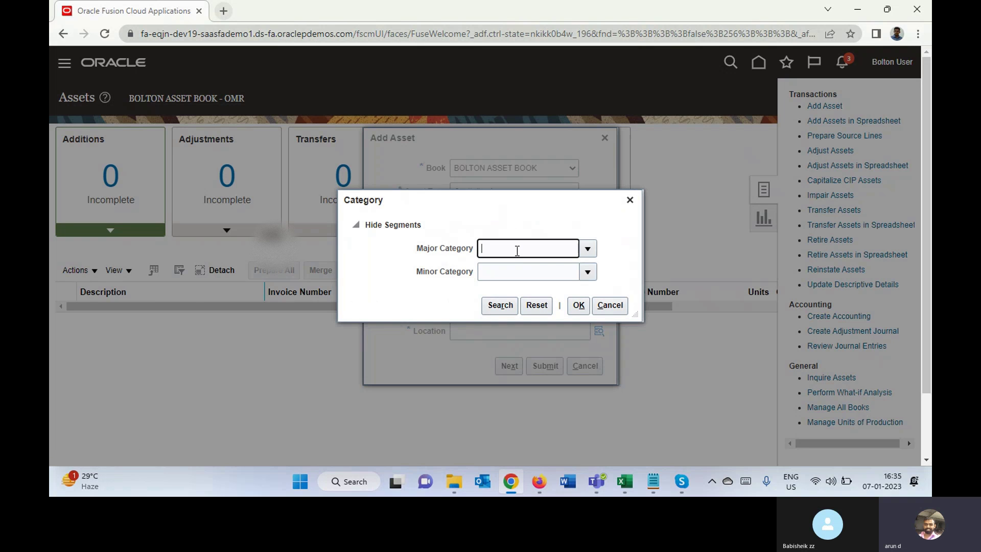
{"action": "type", "text": "IT"}
{"action": "left_click", "coordinate": [518, 267]}
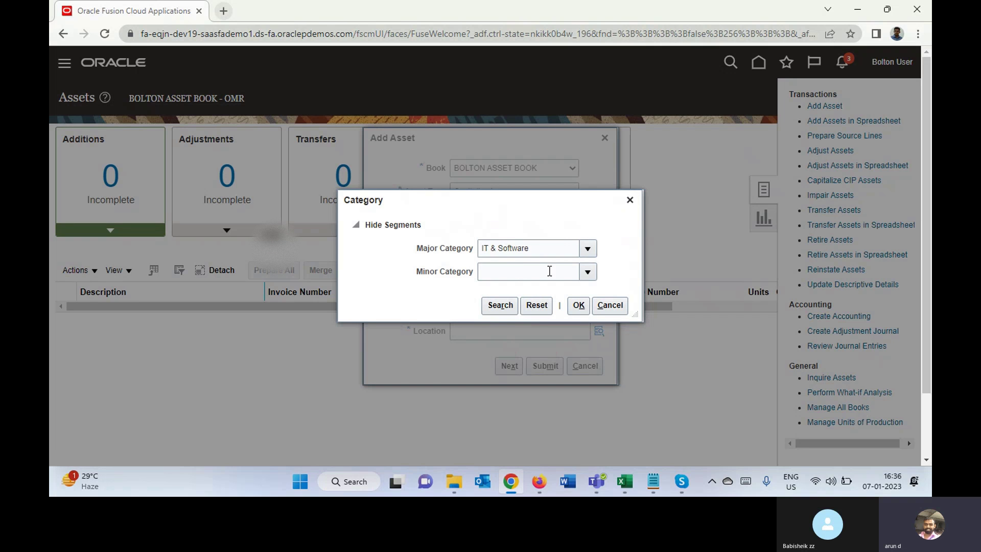
{"action": "left_click", "coordinate": [530, 269]}
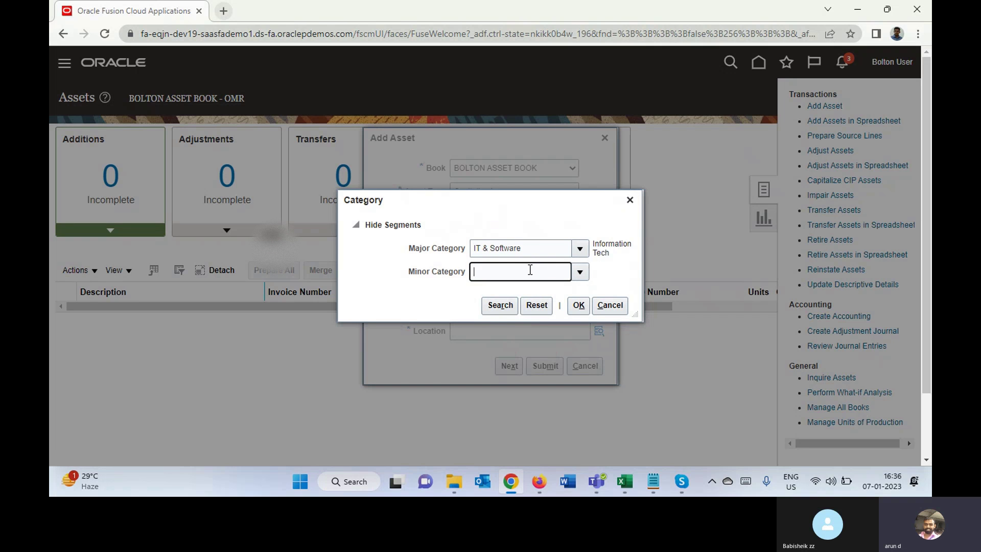
{"action": "type", "text": "ER"}
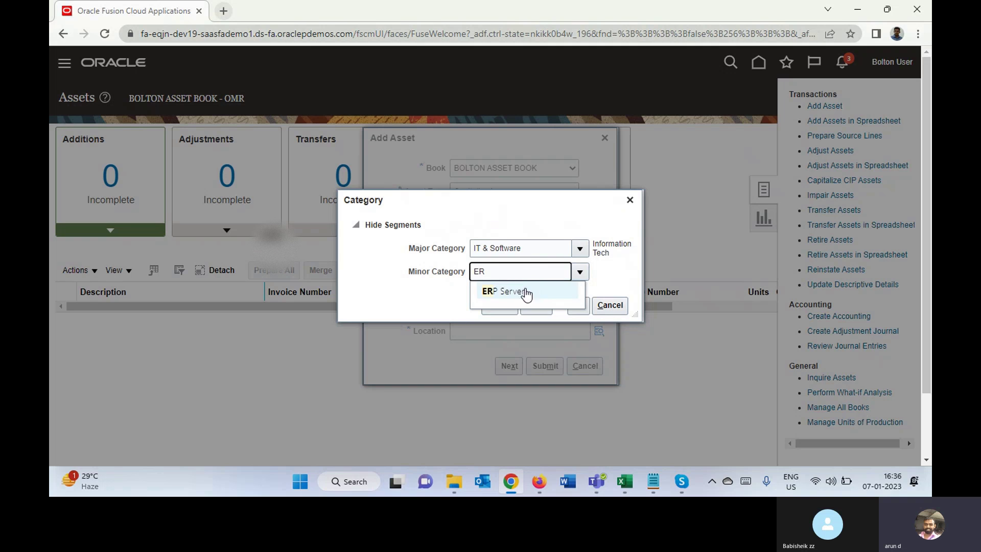
{"action": "left_click", "coordinate": [524, 292]}
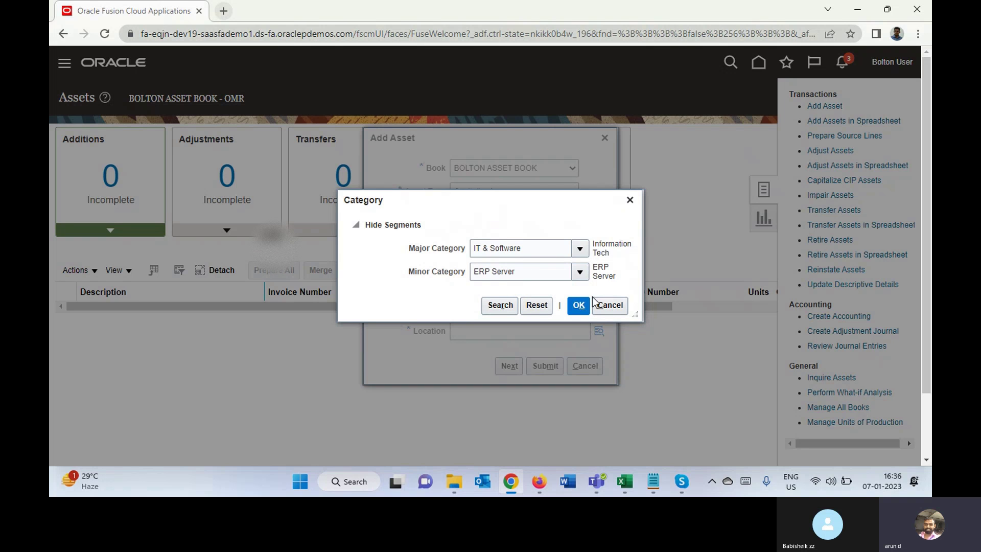
{"action": "left_click", "coordinate": [579, 305]}
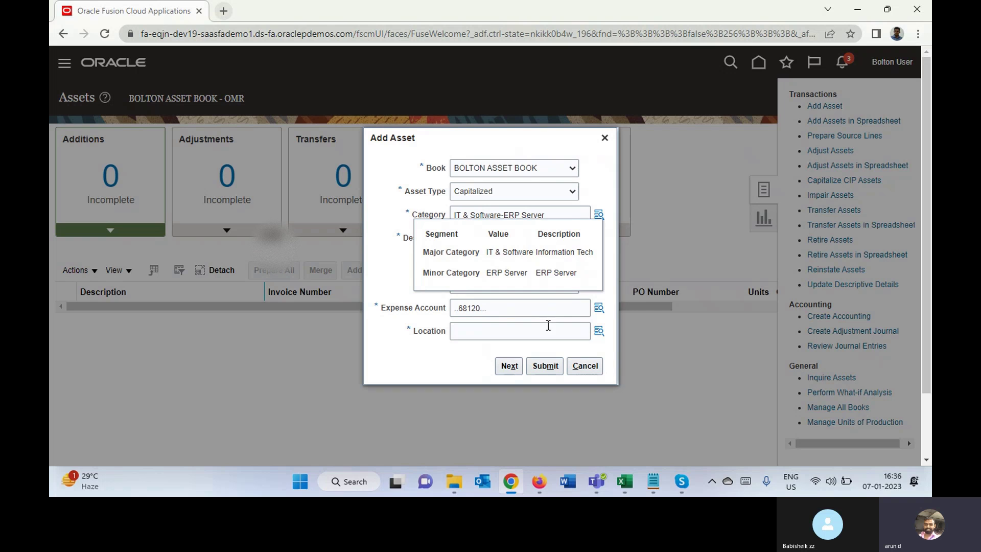
Enter the description New Asset and a cost of 650,000.00, keeping the default unit count.
{"action": "left_click", "coordinate": [510, 328]}
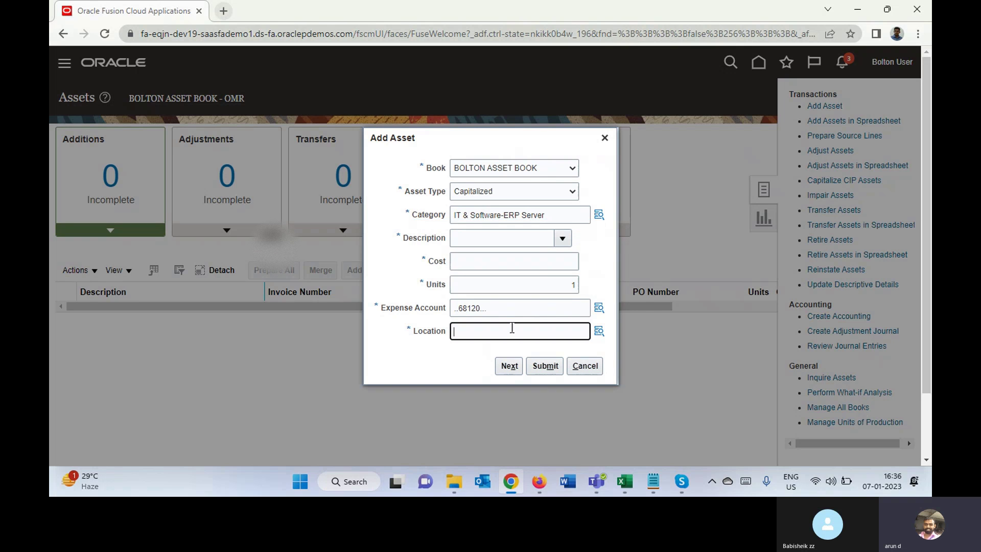
{"action": "left_click", "coordinate": [511, 238]}
{"action": "type", "text": "New"}
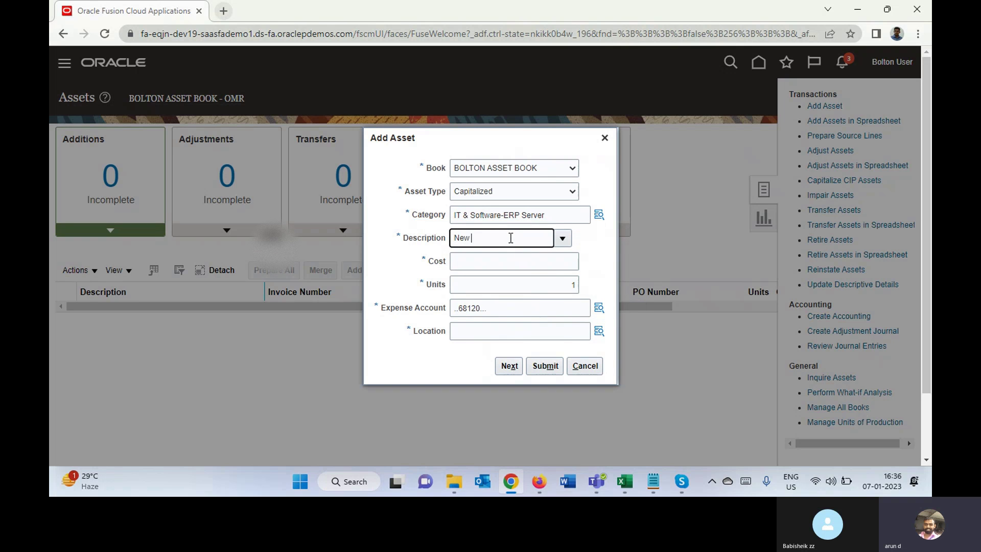
{"action": "type", "text": " Asset"}
{"action": "key", "text": "Tab"}
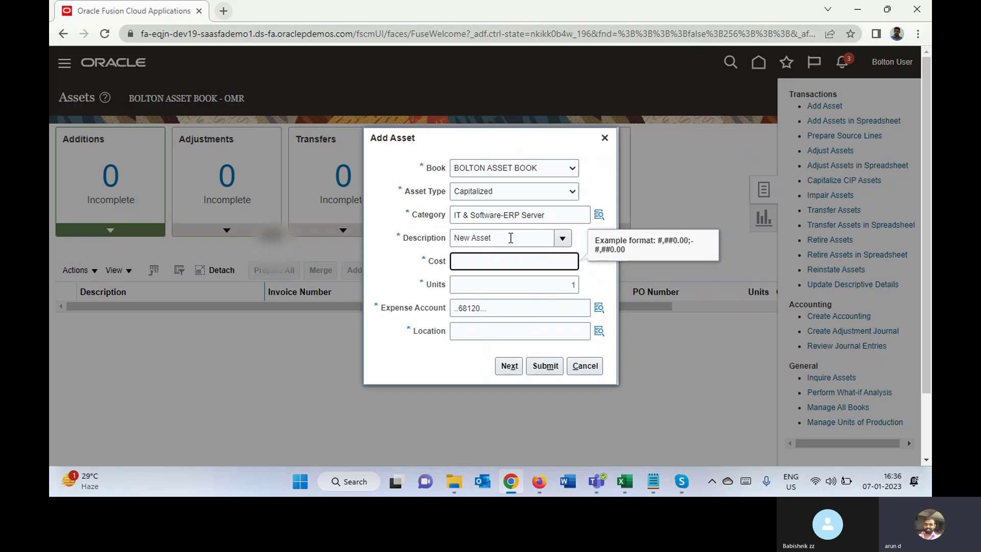
{"action": "type", "text": "650000"}
{"action": "key", "text": "Tab"}
{"action": "key", "text": "Tab"}
{"action": "key", "text": "Tab"}
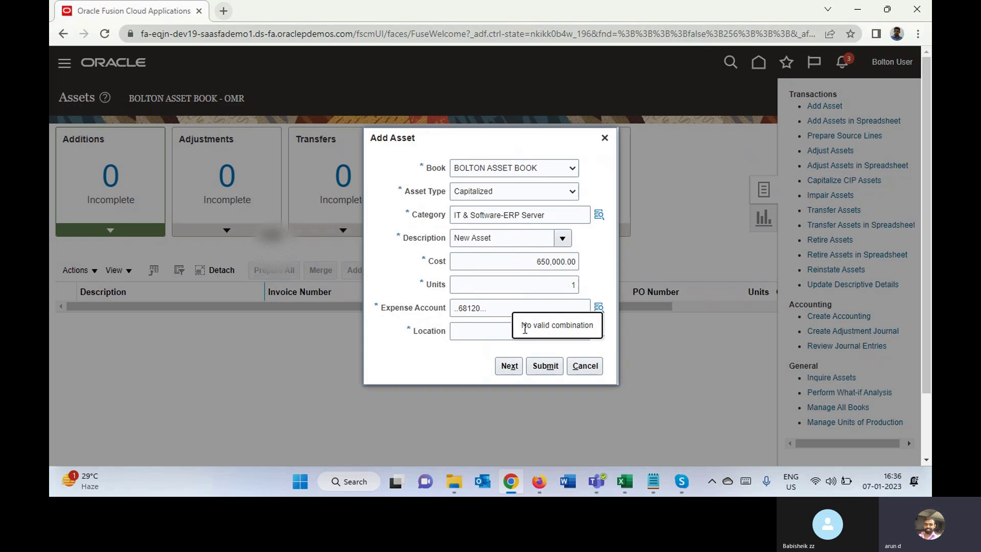
Search the asset locations and assign USA, CALIFORNIA, ATLANTA, OFFICE to the asset.
{"action": "left_click", "coordinate": [500, 333]}
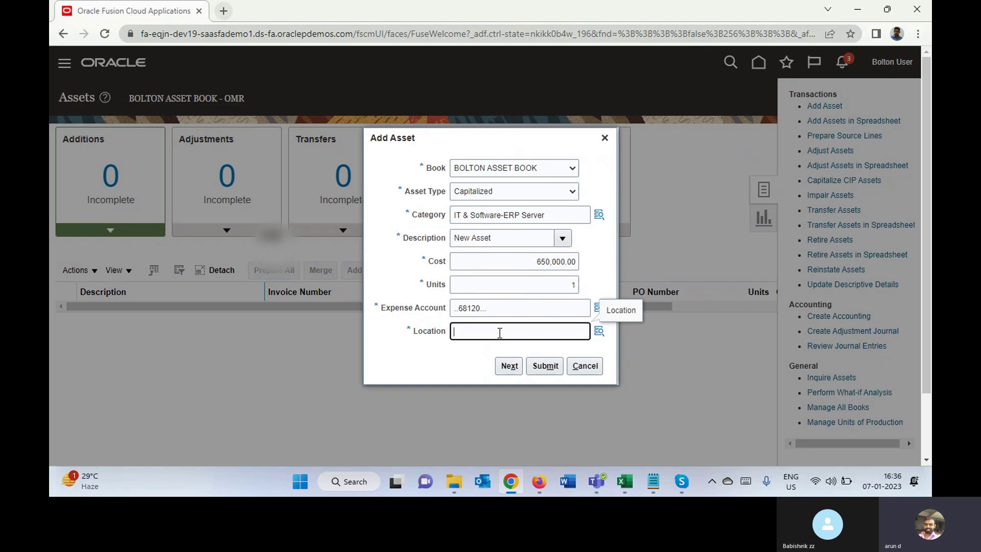
{"action": "left_click", "coordinate": [600, 332]}
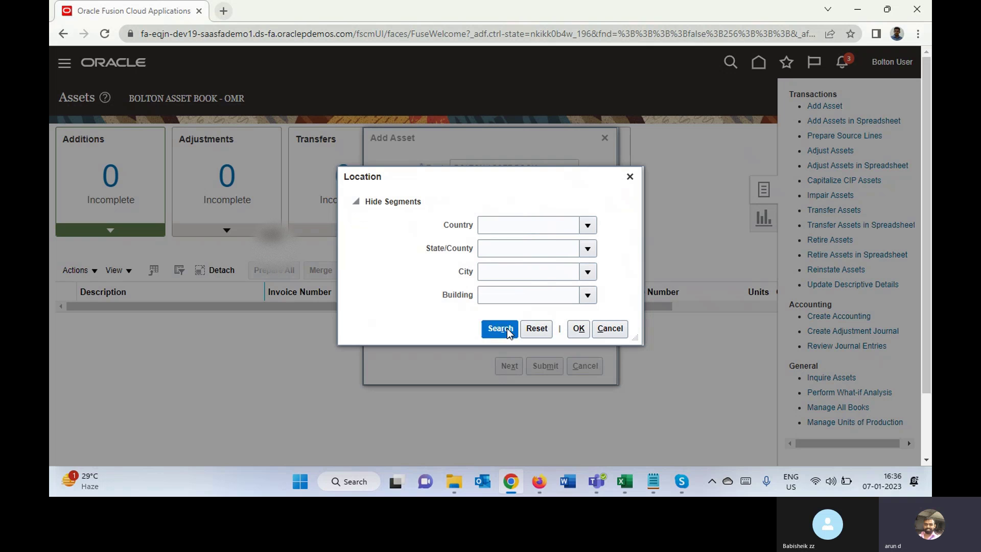
{"action": "left_click", "coordinate": [505, 330]}
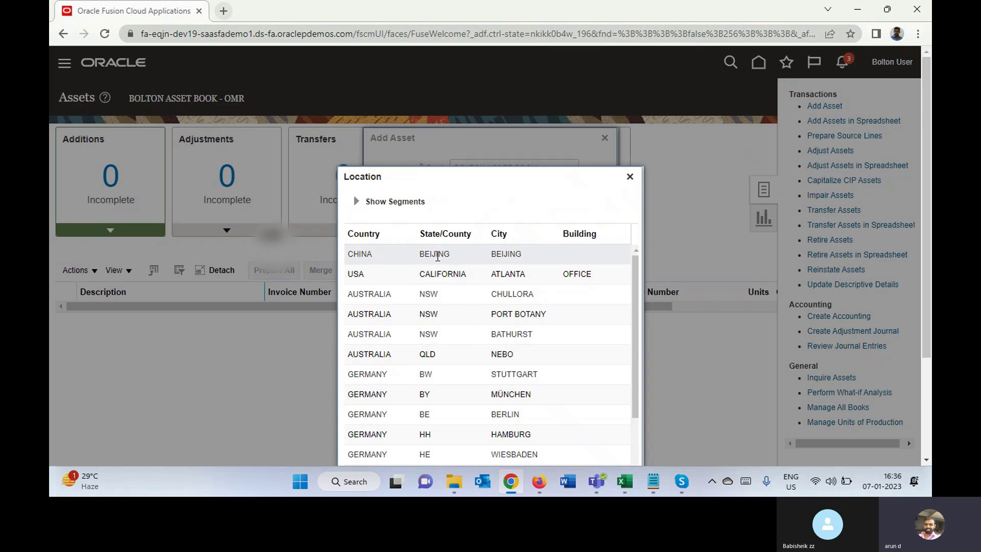
{"action": "left_click", "coordinate": [460, 274]}
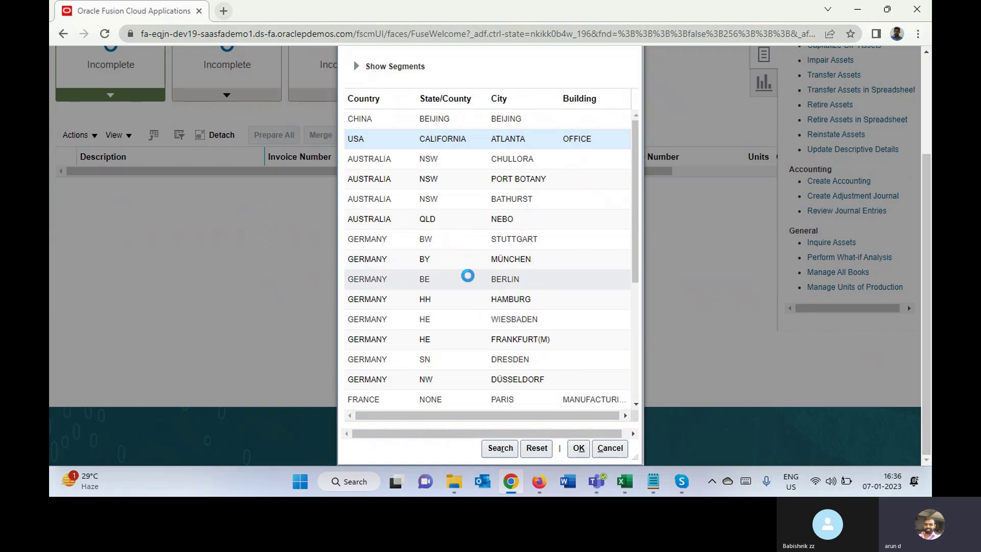
{"action": "left_click", "coordinate": [579, 451]}
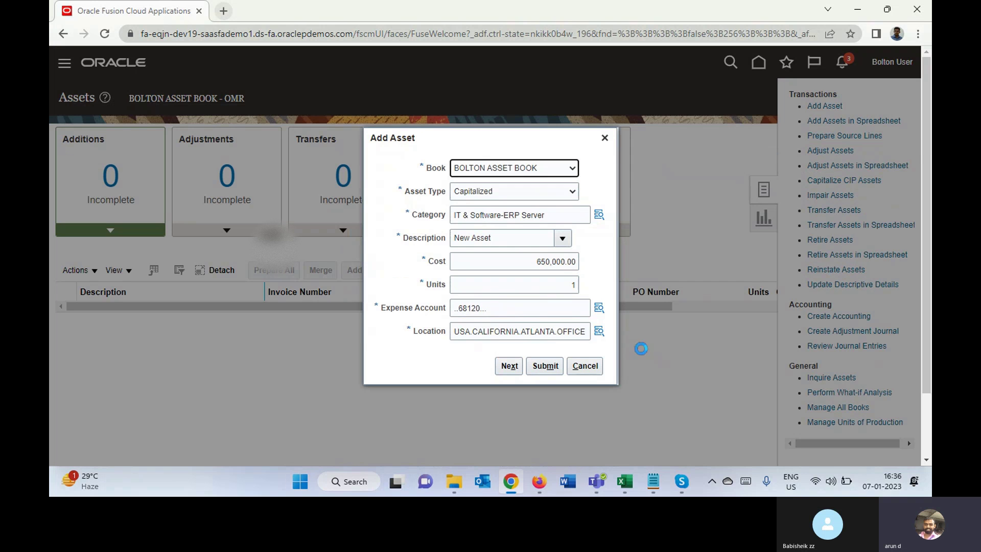
Search the expense account combinations, choose 001.002.68120.001.999999.9999, and continue to the full asset details.
{"action": "left_click", "coordinate": [597, 306]}
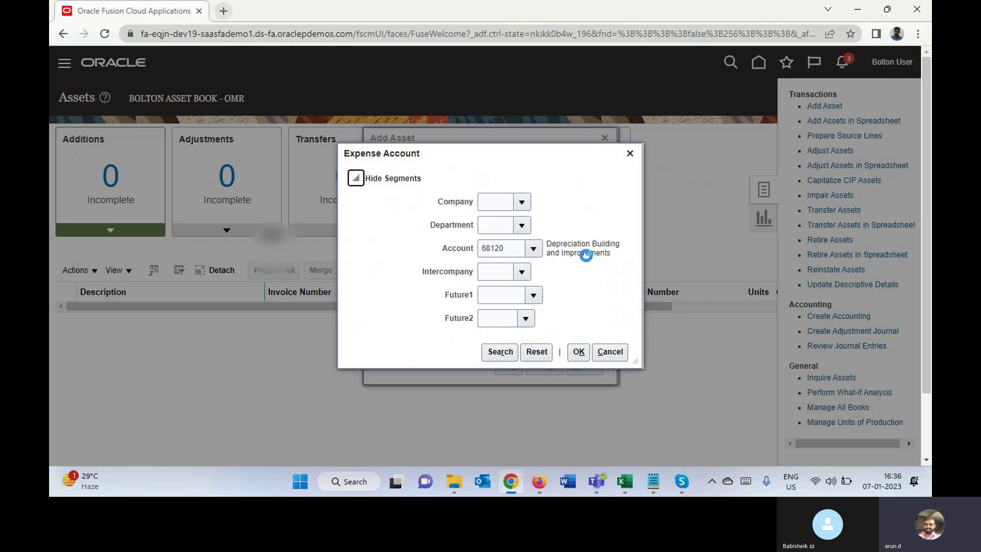
{"action": "left_click", "coordinate": [503, 352]}
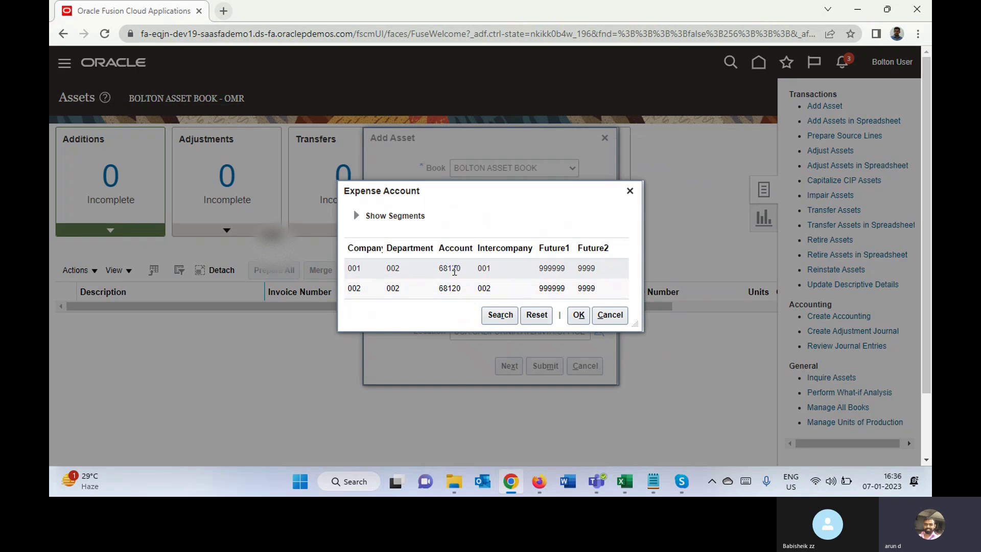
{"action": "left_click", "coordinate": [454, 271]}
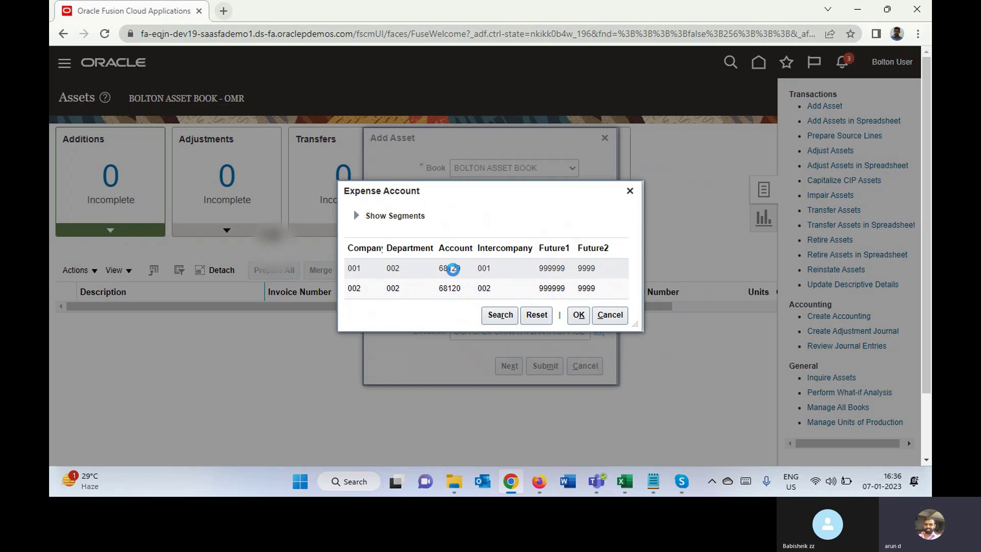
{"action": "left_click", "coordinate": [579, 315]}
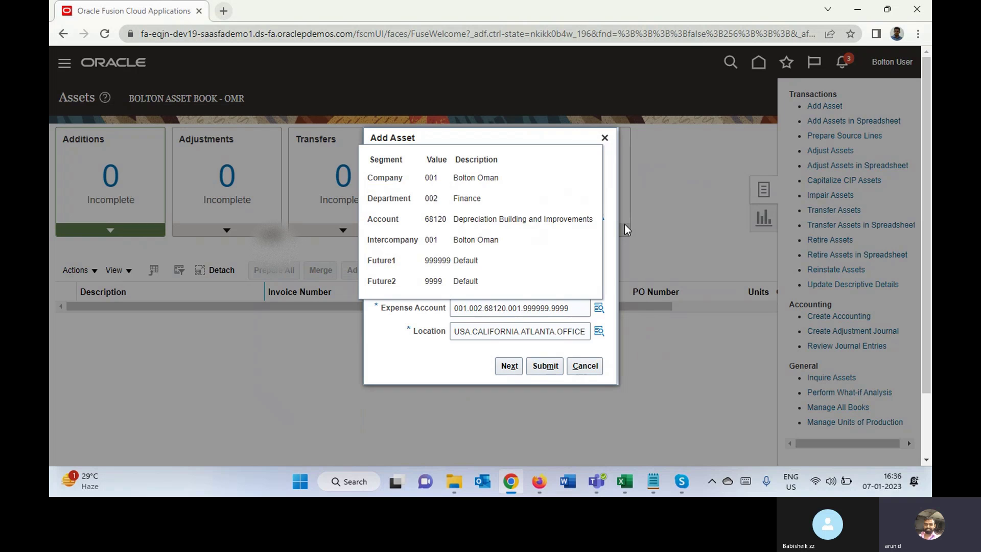
{"action": "left_click", "coordinate": [509, 366]}
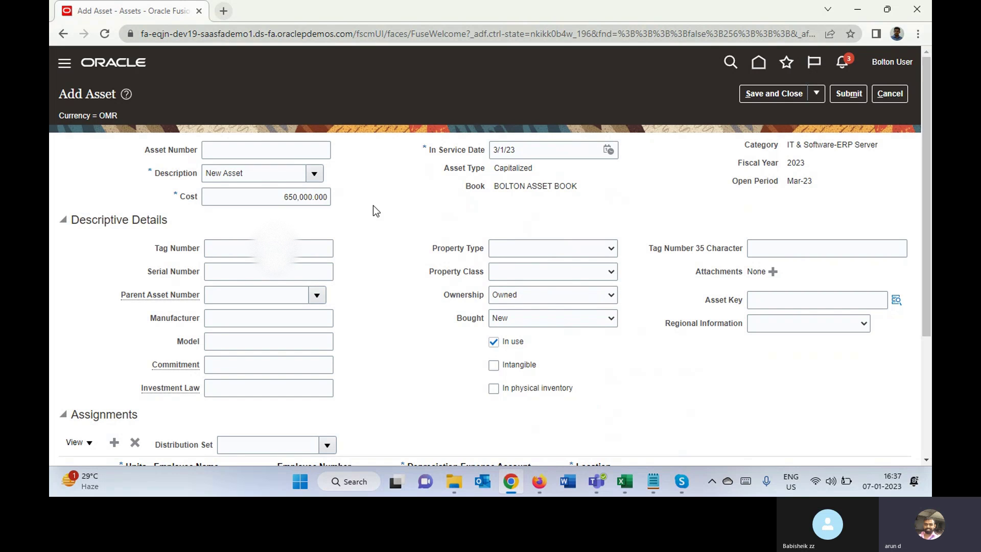
Enter 4590 as the asset number for New Asset.
{"action": "left_click", "coordinate": [277, 154]}
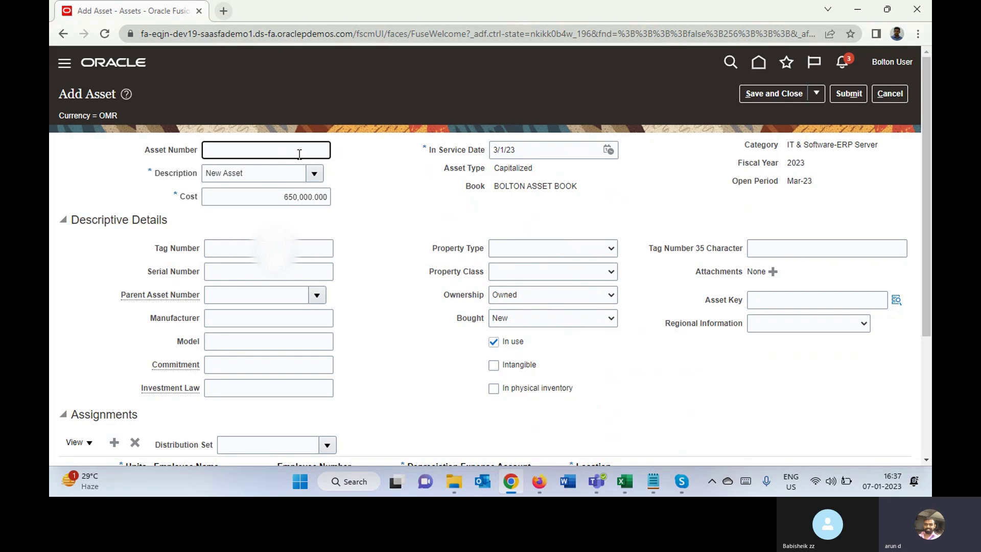
{"action": "type", "text": "4590"}
{"action": "key", "text": "Tab"}
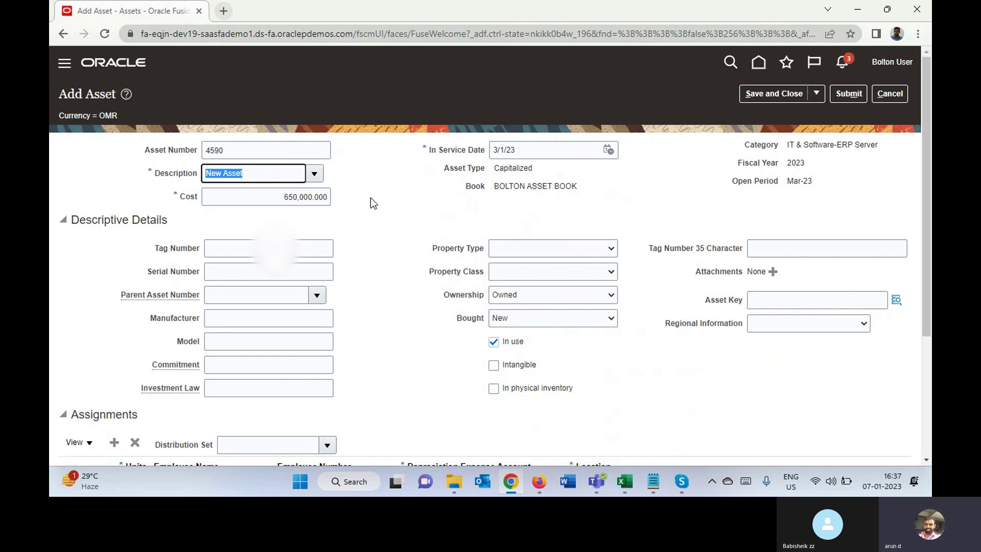
{"action": "left_click", "coordinate": [387, 201]}
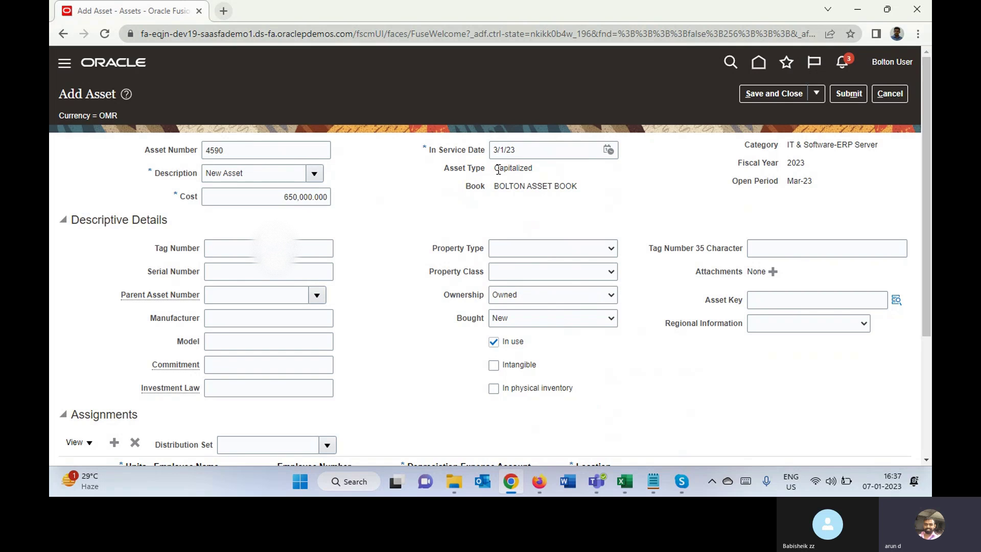
{"action": "double_click", "coordinate": [505, 169]}
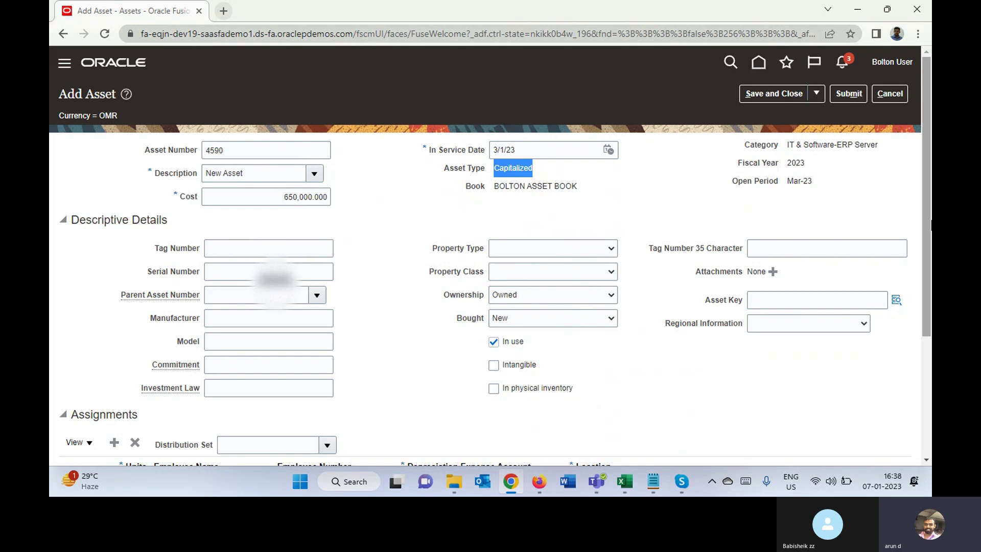
Assign asset key 1001 to New Asset in the descriptive details.
{"action": "scroll", "coordinate": [929, 220], "scroll_direction": "down", "scroll_amount": 3}
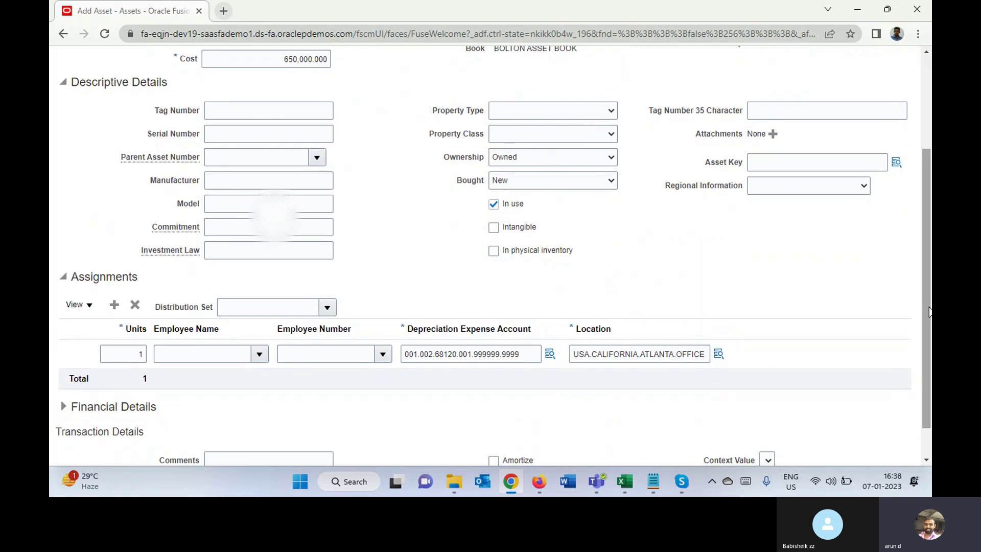
{"action": "left_click", "coordinate": [255, 109]}
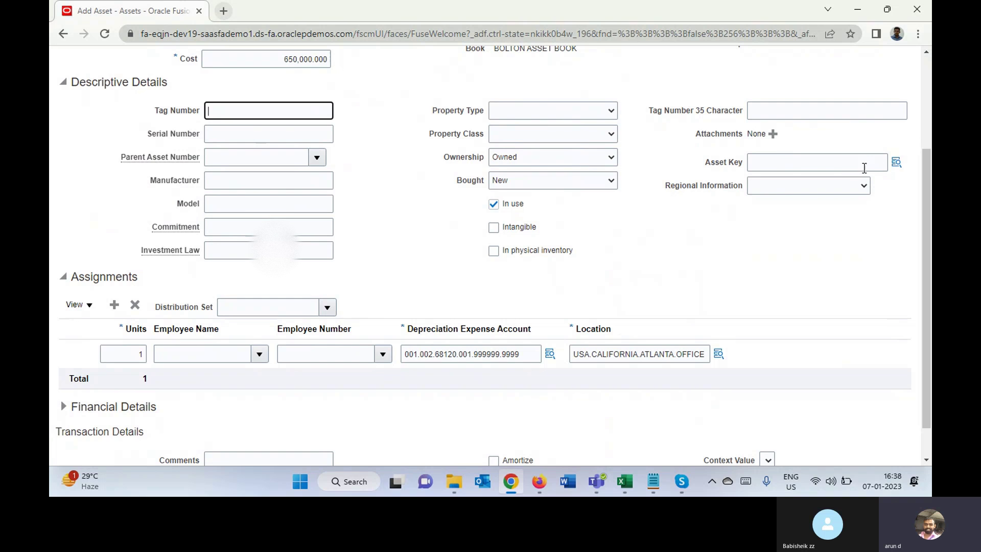
{"action": "left_click", "coordinate": [897, 165]}
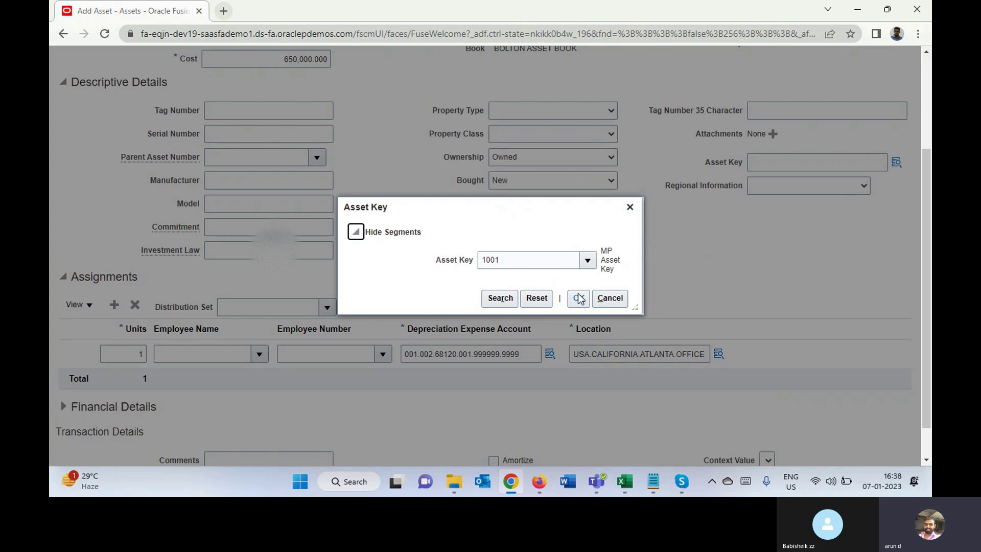
{"action": "left_click", "coordinate": [579, 298]}
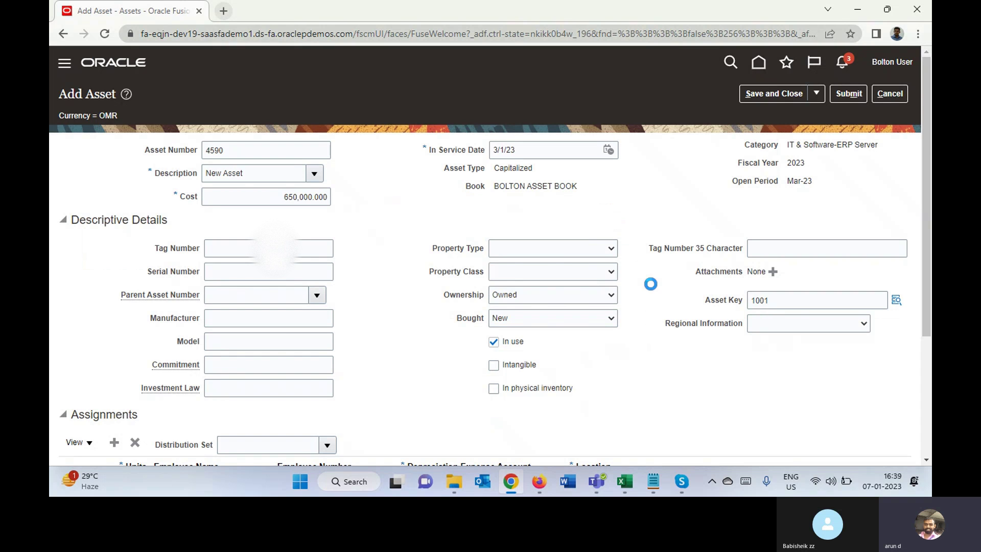
Expand the financial details and examine the general depreciation settings, including YTD depreciation, depreciation reserve and original cost.
{"action": "scroll", "coordinate": [924, 179], "scroll_direction": "down", "scroll_amount": 3}
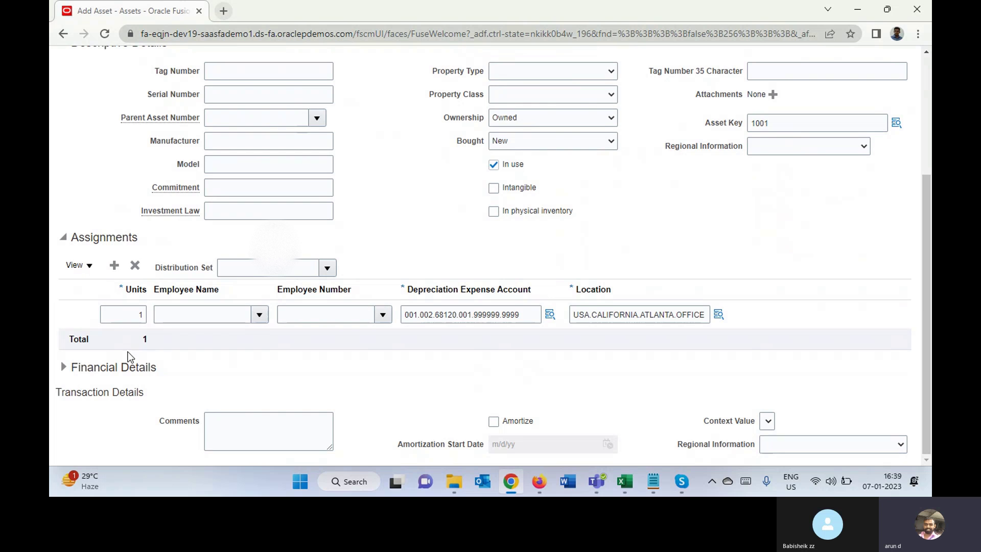
{"action": "left_click", "coordinate": [64, 368]}
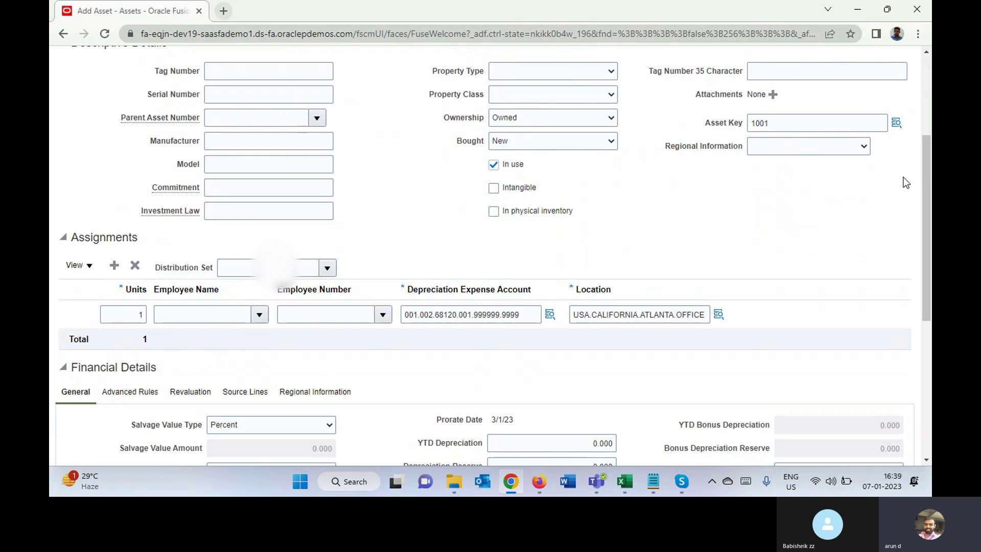
{"action": "left_click_drag", "start_coordinate": [927, 169], "coordinate": [930, 279]}
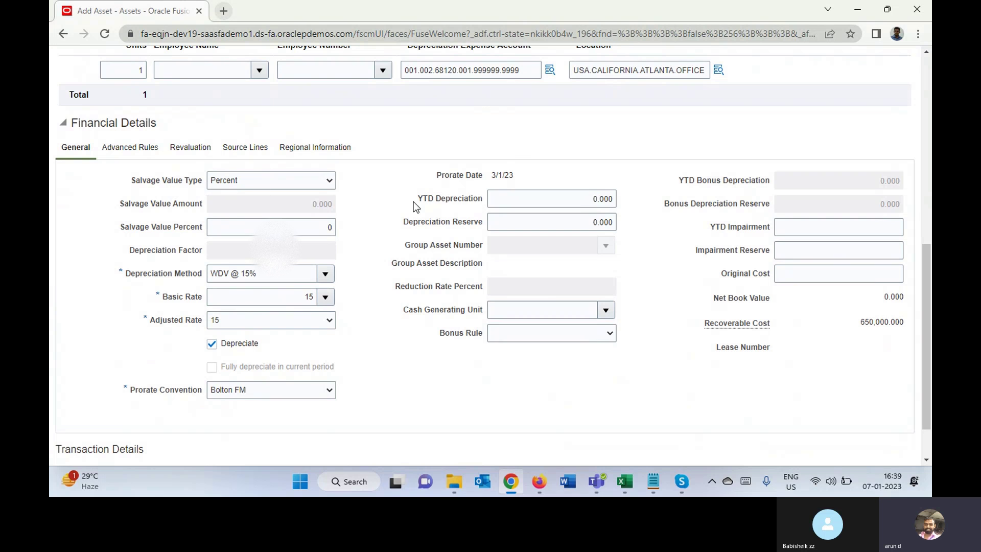
{"action": "left_click", "coordinate": [540, 222]}
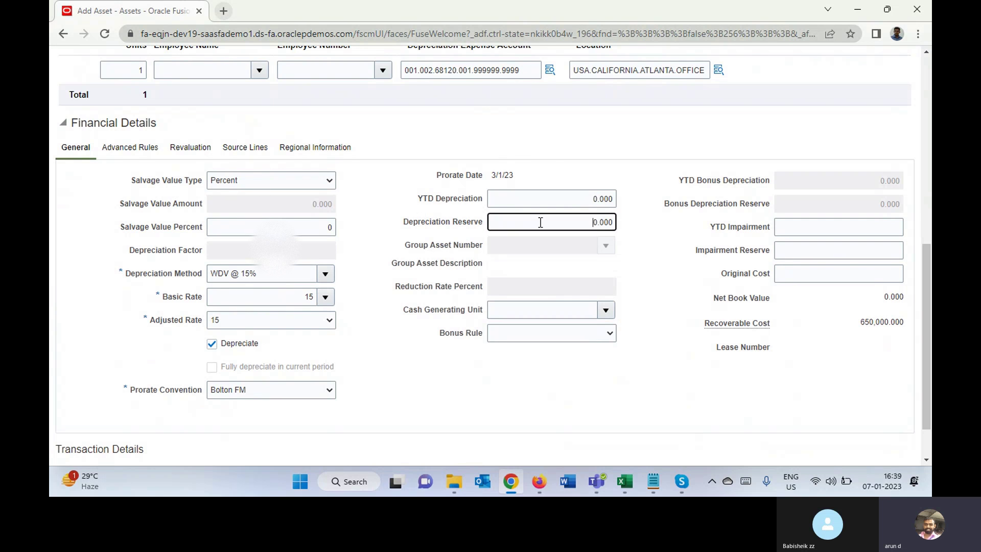
{"action": "left_click", "coordinate": [391, 182]}
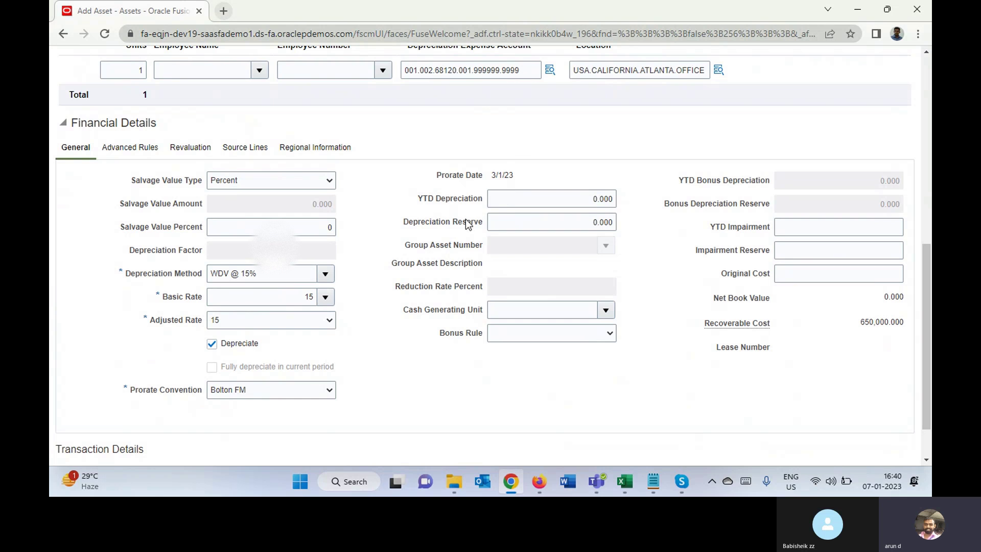
{"action": "triple_click", "coordinate": [432, 223]}
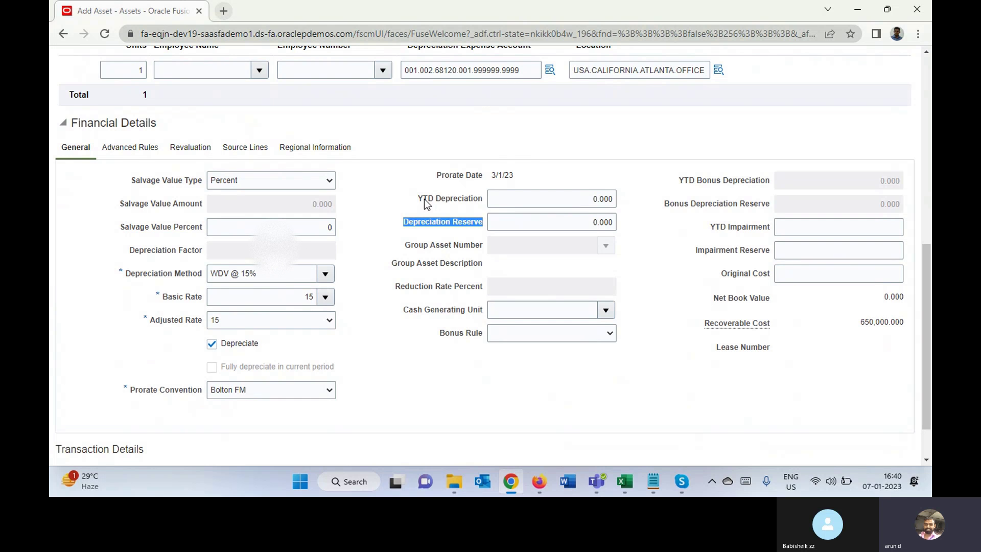
{"action": "left_click", "coordinate": [584, 200]}
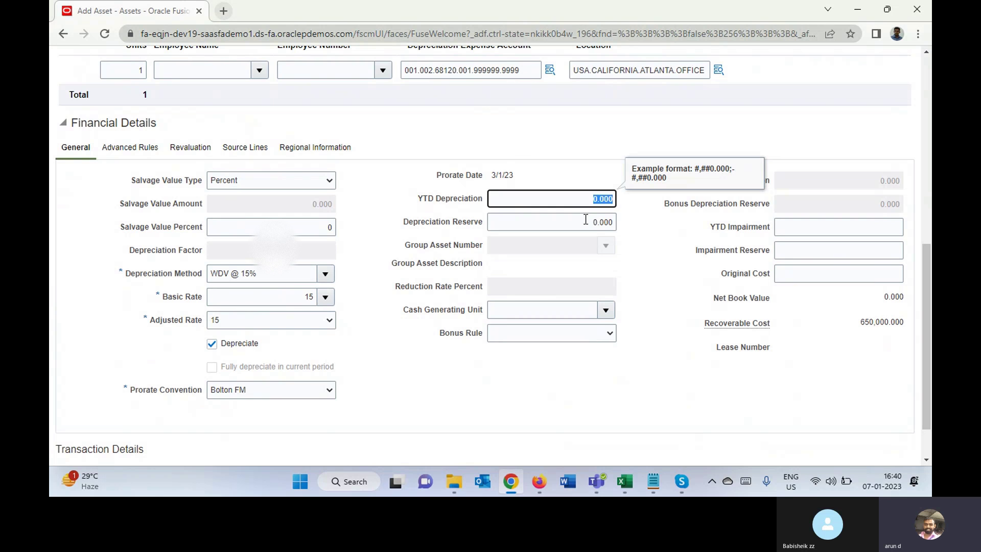
{"action": "left_click", "coordinate": [586, 223]}
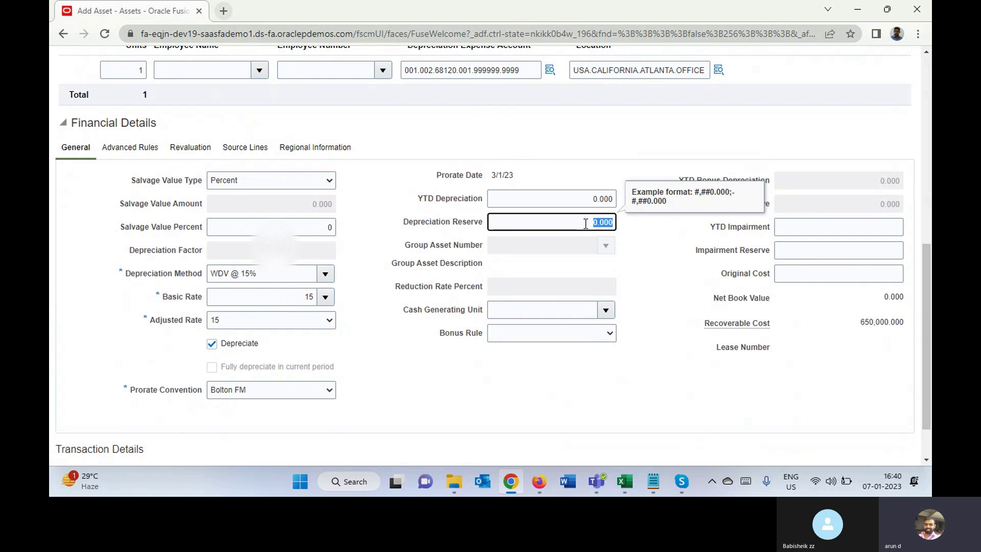
{"action": "left_click", "coordinate": [673, 289]}
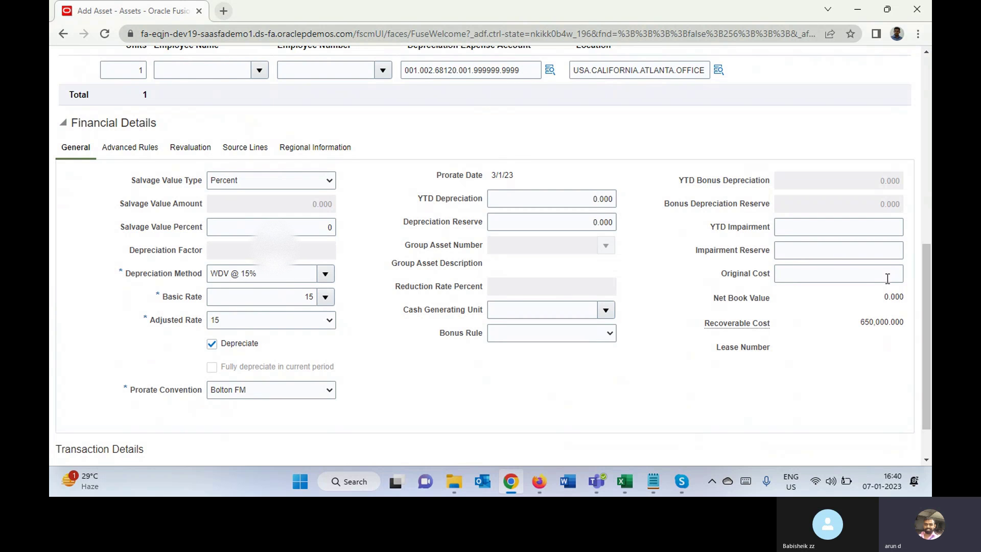
{"action": "left_click", "coordinate": [858, 276]}
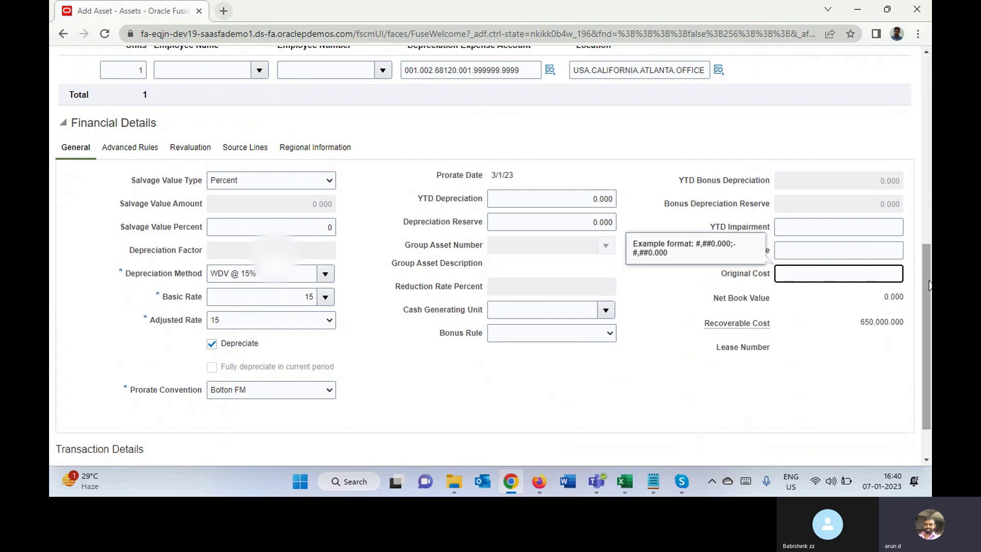
{"action": "scroll", "coordinate": [929, 285], "scroll_direction": "down", "scroll_amount": 1}
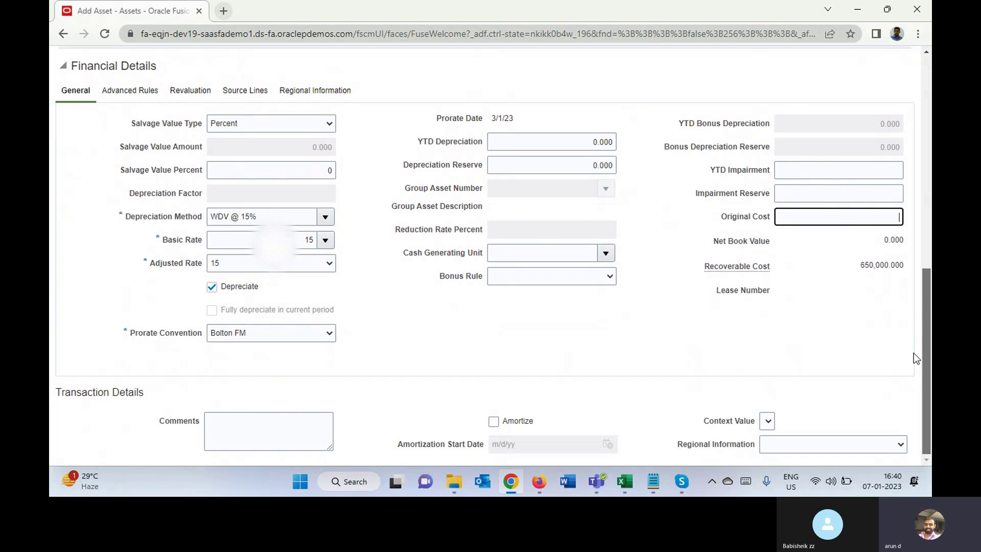
{"action": "scroll", "coordinate": [927, 284], "scroll_direction": "up", "scroll_amount": 3}
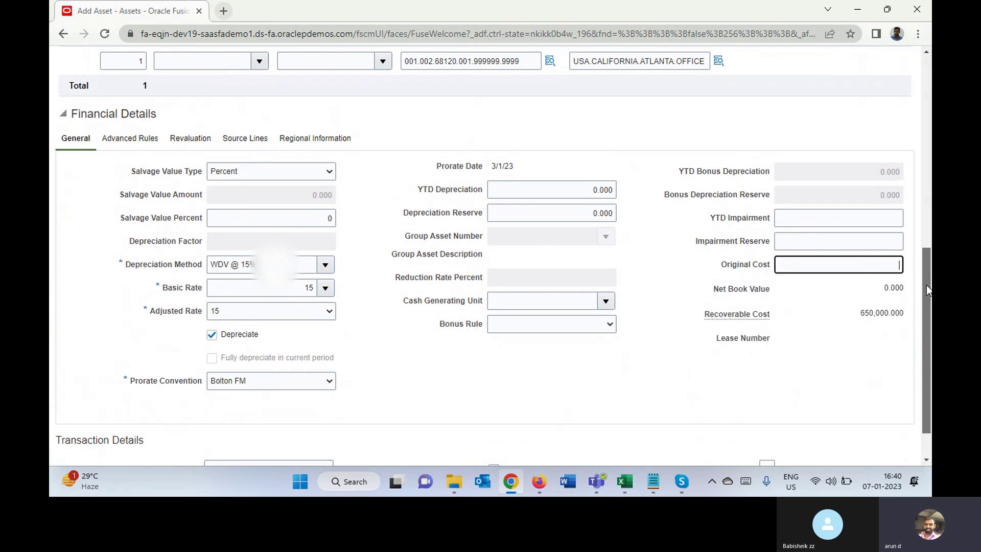
{"action": "scroll", "coordinate": [926, 265], "scroll_direction": "down", "scroll_amount": 2}
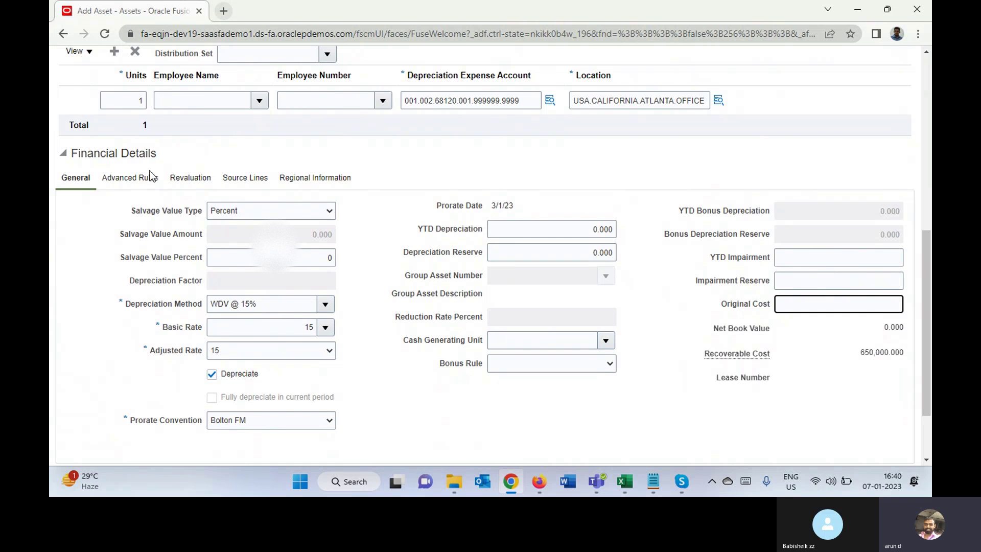
Review the asset's advanced rules with the depreciation limit types, its revaluation fields and its source lines.
{"action": "left_click", "coordinate": [130, 179]}
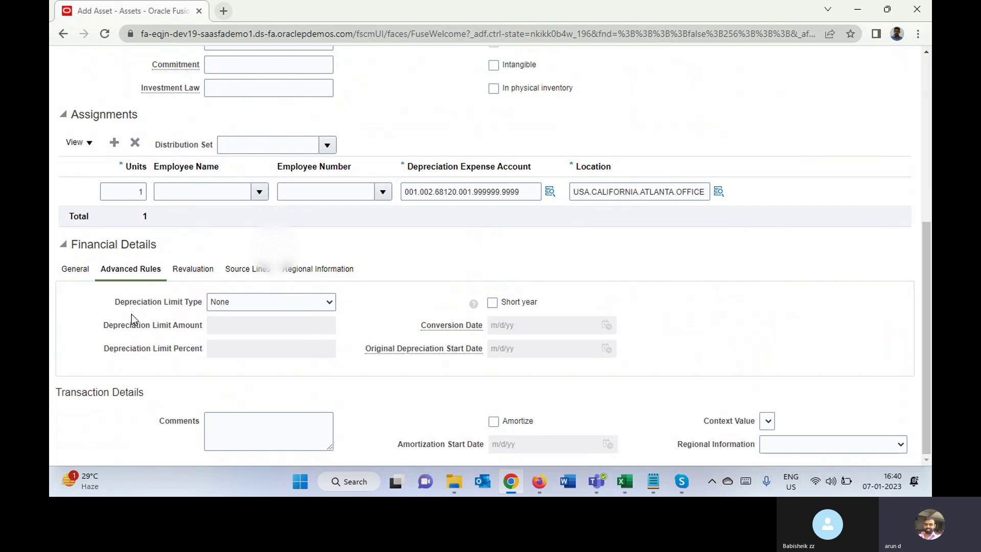
{"action": "left_click", "coordinate": [231, 301]}
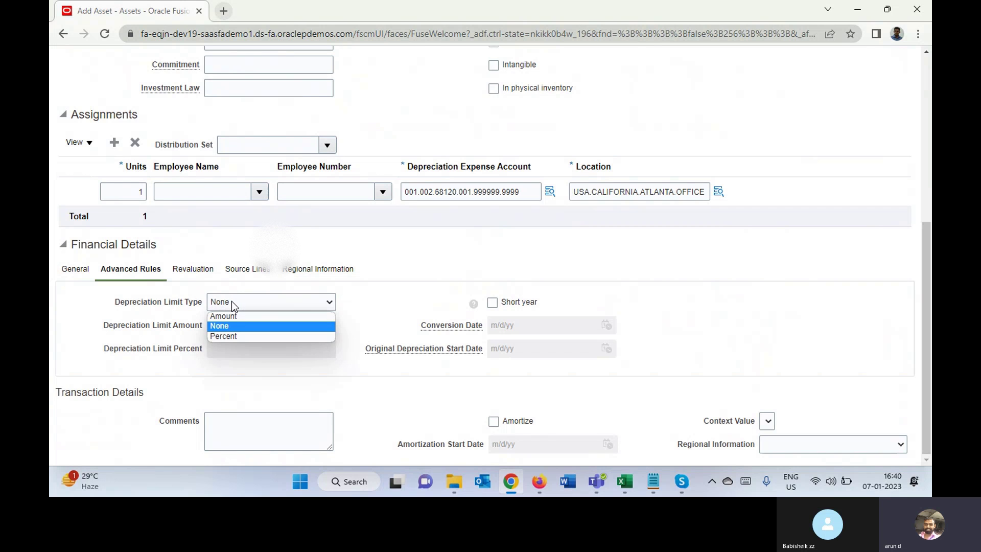
{"action": "left_click", "coordinate": [91, 307]}
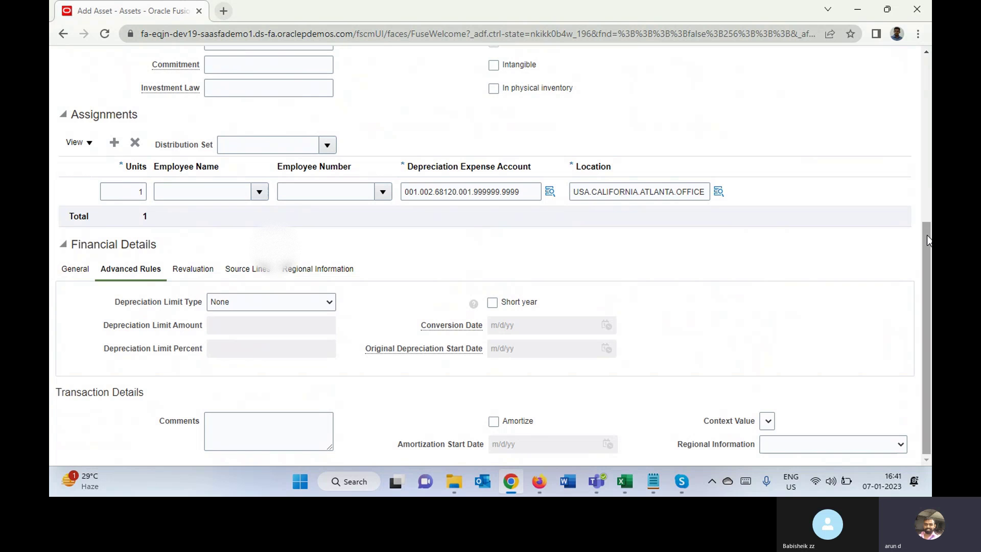
{"action": "right_click", "coordinate": [923, 204]}
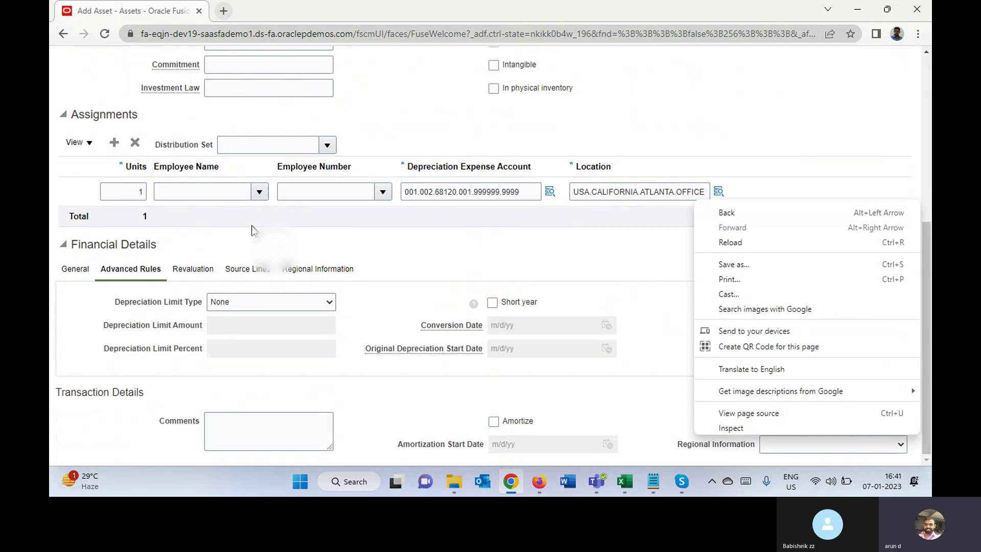
{"action": "left_click", "coordinate": [231, 235]}
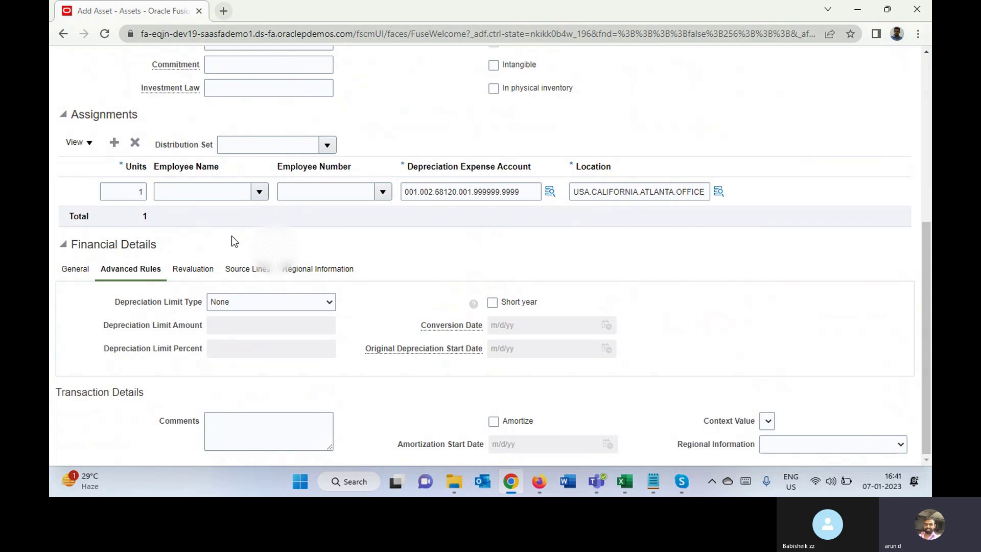
{"action": "left_click", "coordinate": [202, 271]}
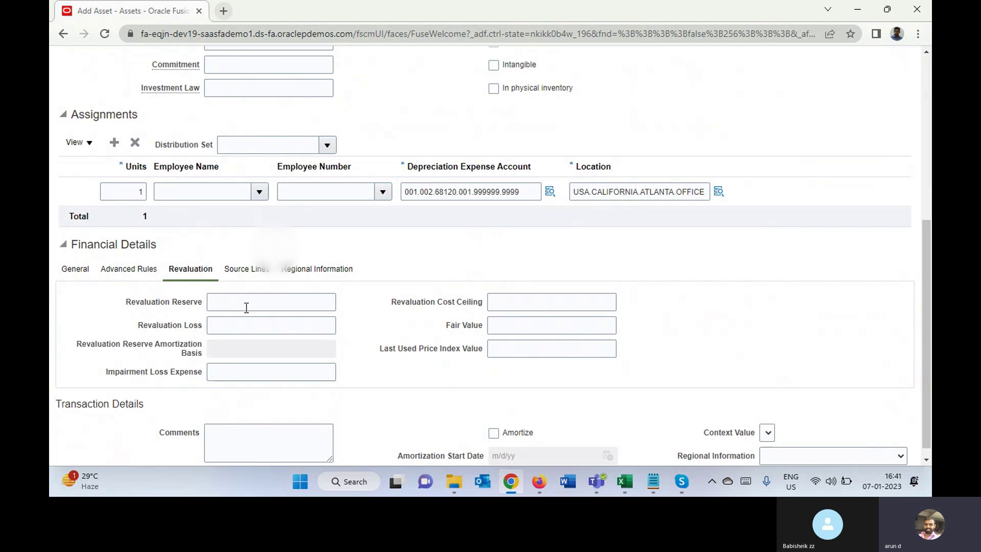
{"action": "left_click", "coordinate": [245, 270]}
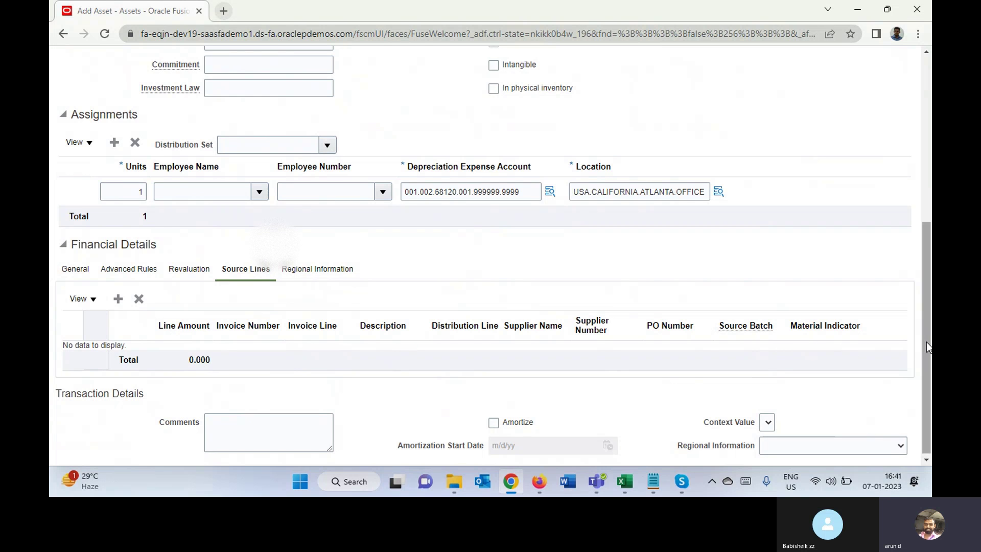
Copy the depreciation expense account 001.002.68120.001.999999.9999 into a new Notepad document and minimize Notepad.
{"action": "left_click_drag", "start_coordinate": [927, 345], "coordinate": [915, 243]}
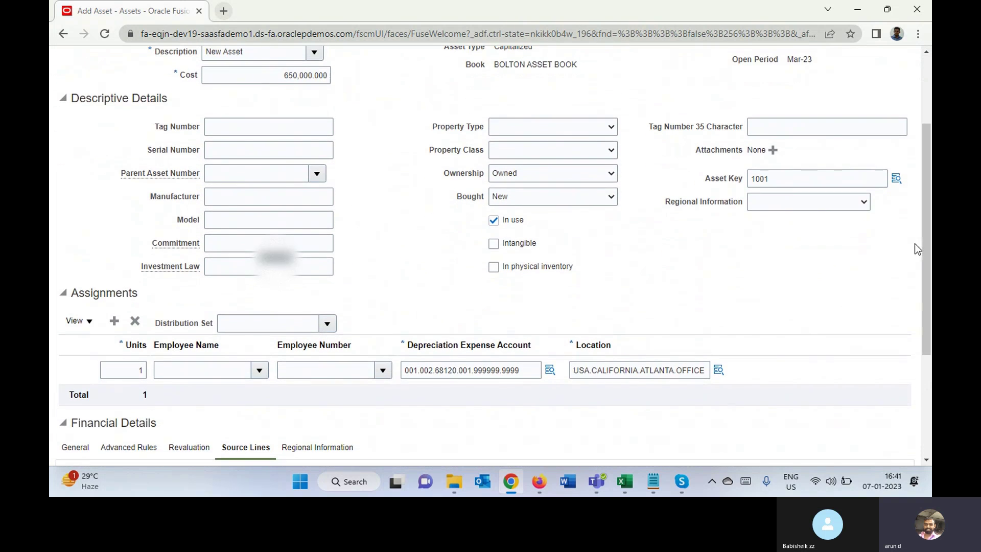
{"action": "double_click", "coordinate": [527, 372]}
{"action": "key", "text": "ctrl+c"}
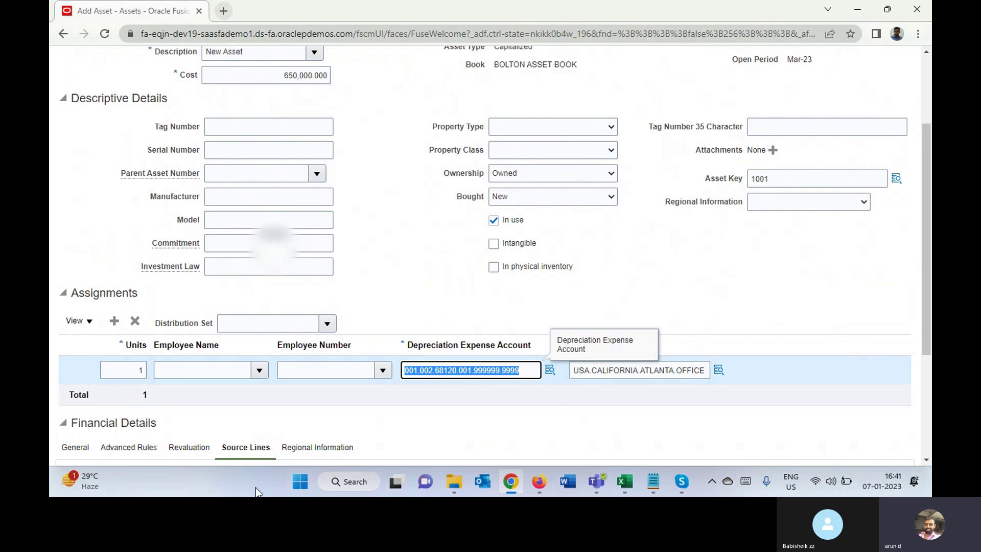
{"action": "left_click", "coordinate": [342, 485]}
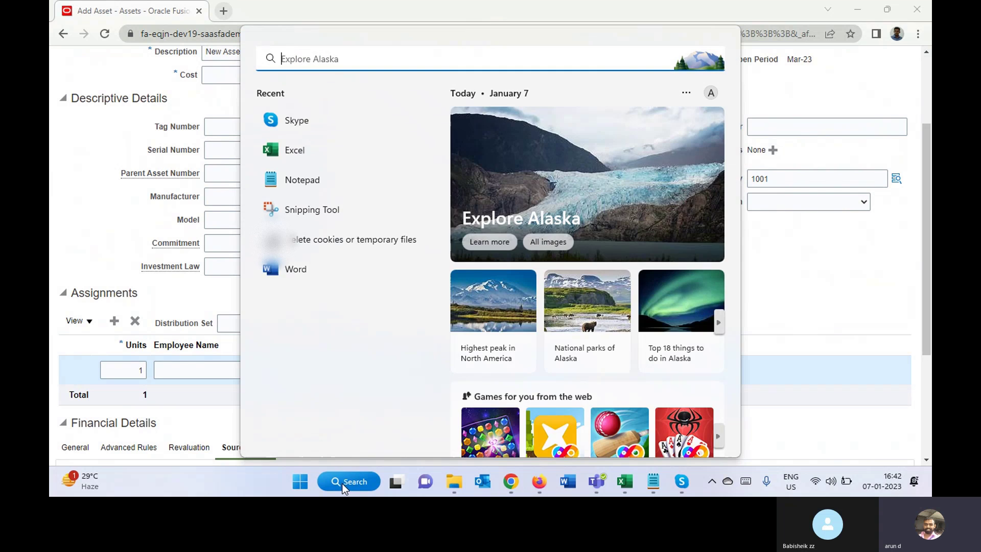
{"action": "type", "text": "no"}
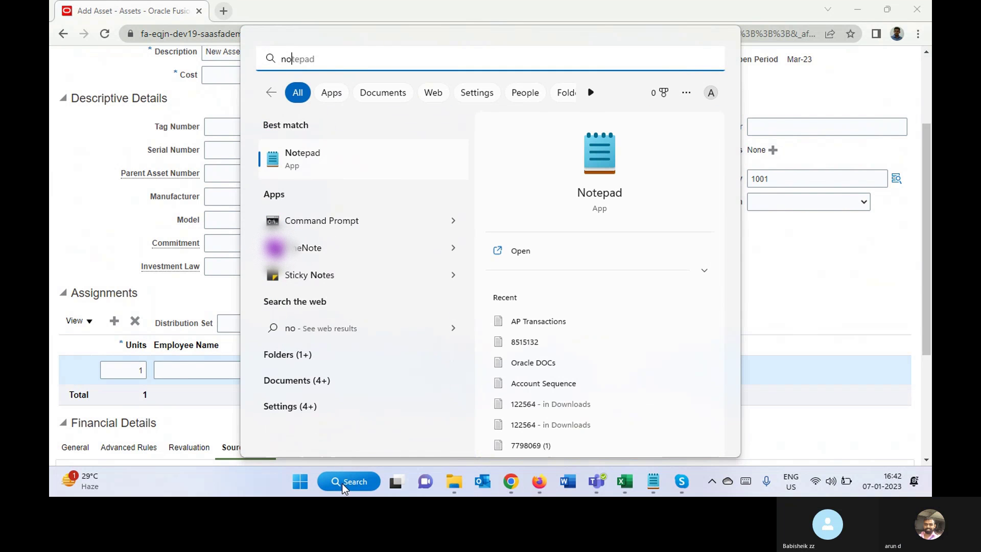
{"action": "key", "text": "Return"}
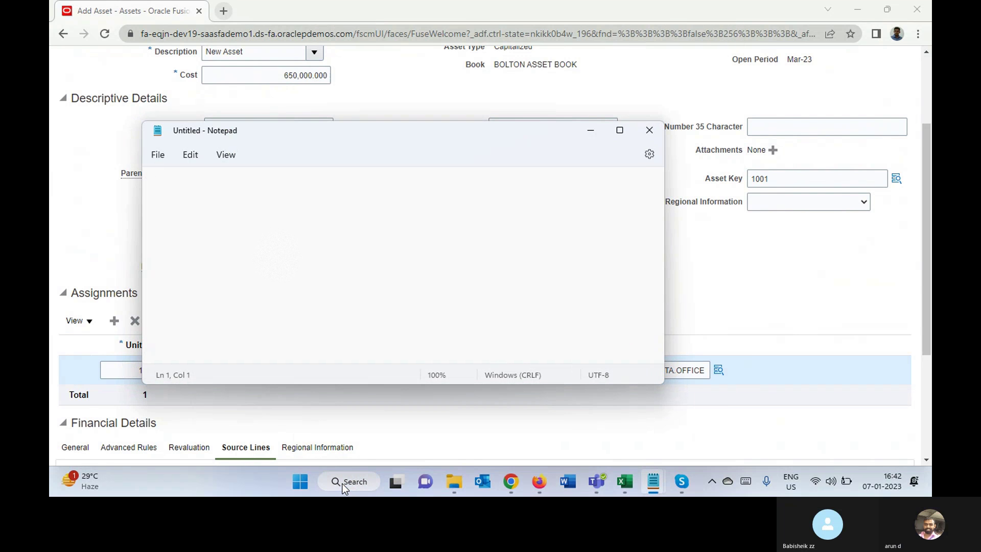
{"action": "key", "text": "ctrl+v"}
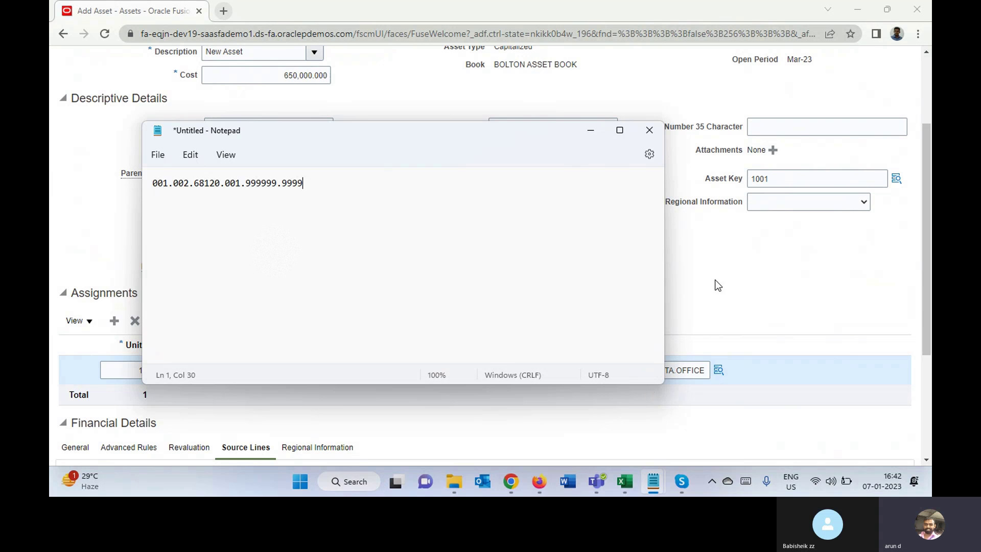
{"action": "left_click", "coordinate": [592, 133]}
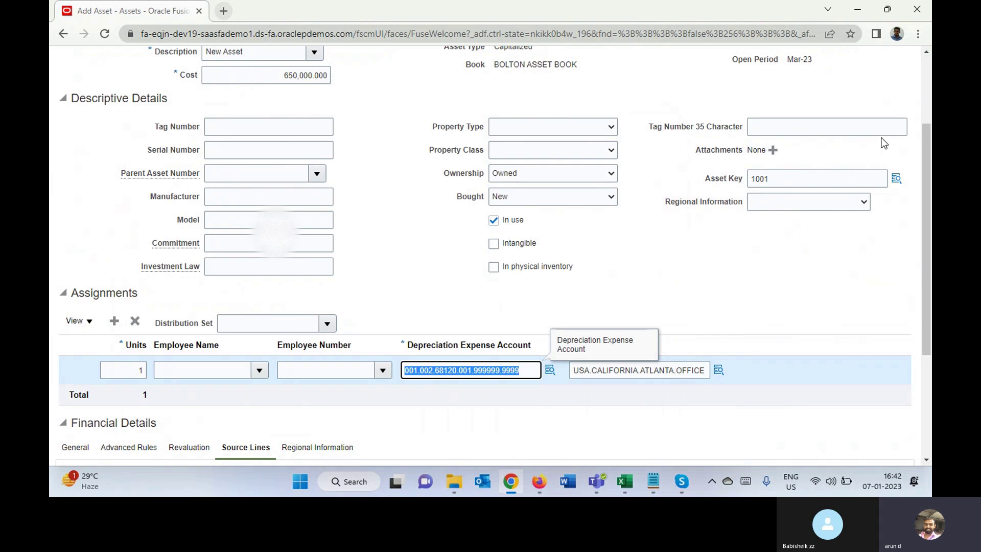
Submit the New Asset addition and return to the home page from the asset additions list.
{"action": "left_click_drag", "start_coordinate": [927, 143], "coordinate": [931, 67]}
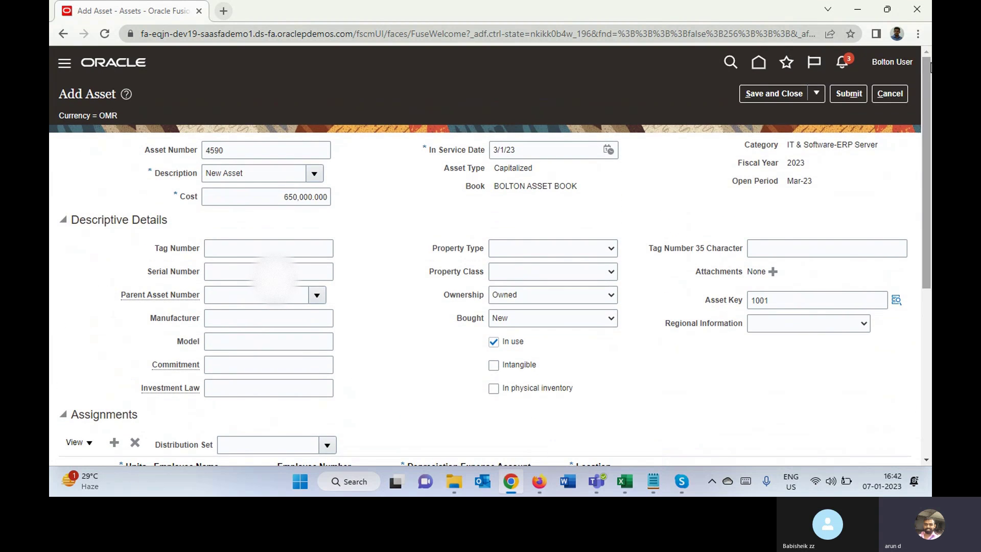
{"action": "left_click", "coordinate": [840, 96]}
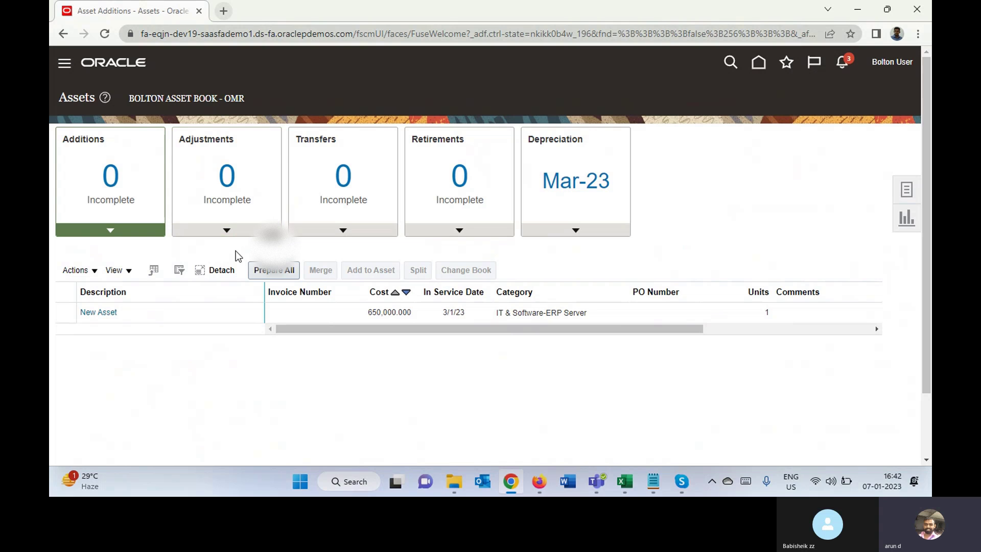
{"action": "left_click", "coordinate": [155, 314]}
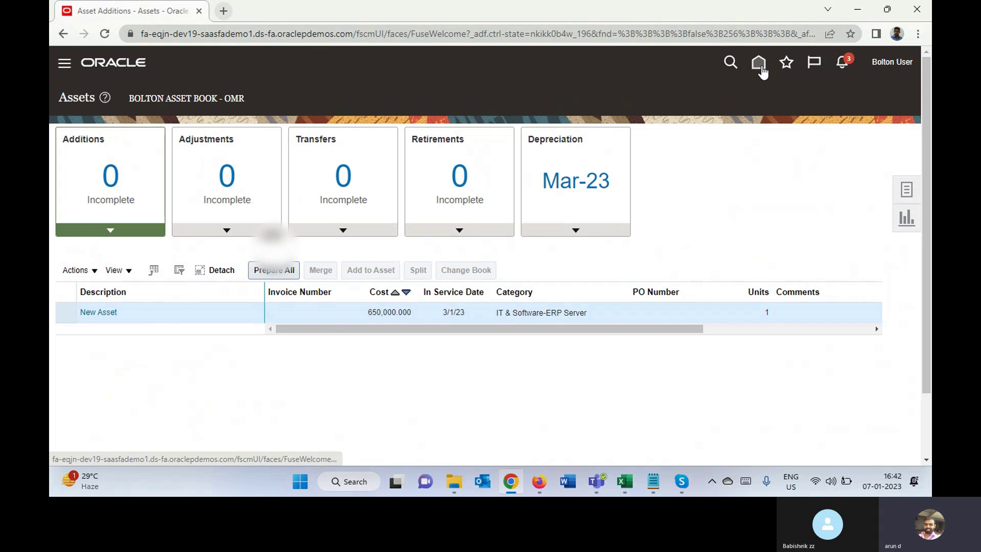
{"action": "left_click", "coordinate": [758, 62]}
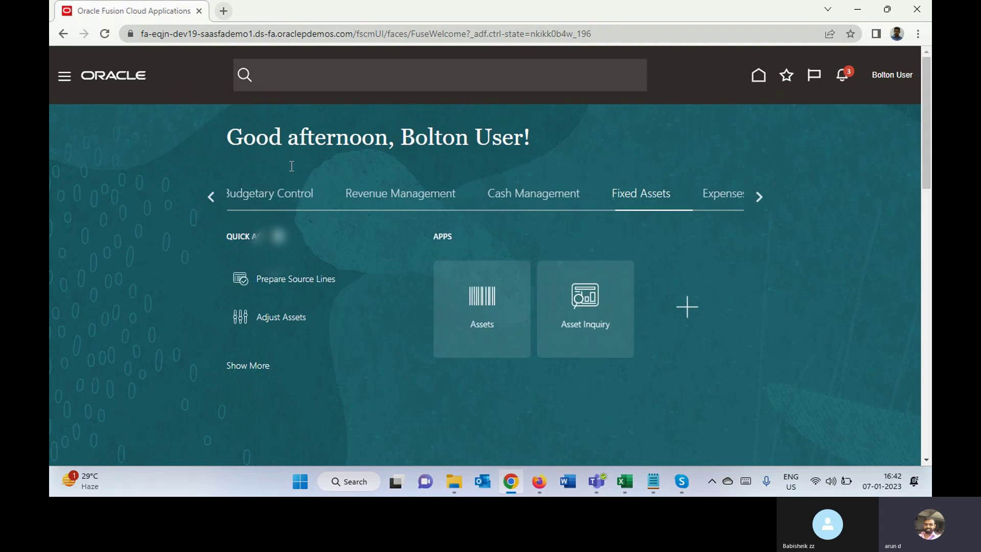
Look up asset 4590 among the recent additions in Asset Inquiry and review its book and financial details.
{"action": "left_click", "coordinate": [581, 300]}
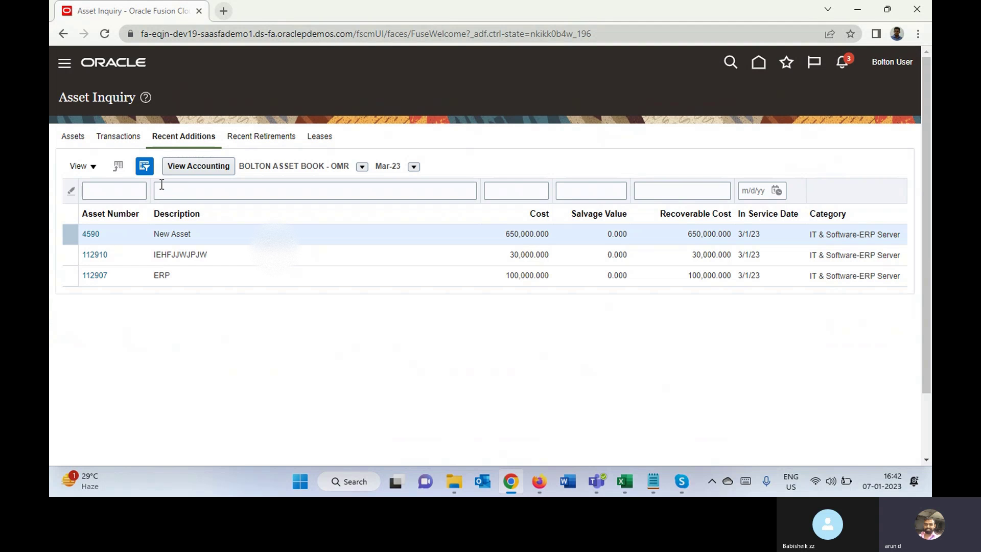
{"action": "left_click", "coordinate": [93, 235]}
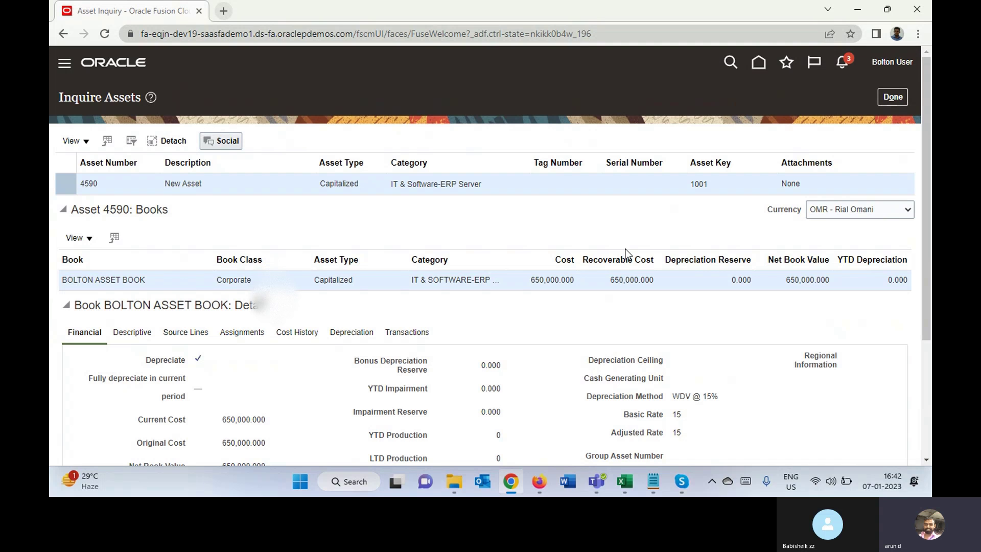
{"action": "scroll", "coordinate": [625, 249], "scroll_direction": "down", "scroll_amount": 2}
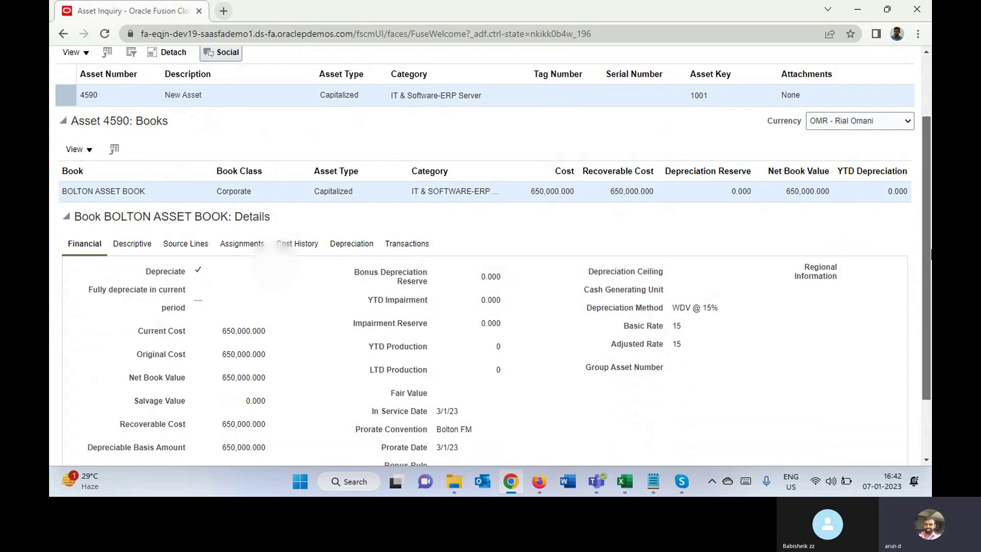
{"action": "scroll", "coordinate": [921, 342], "scroll_direction": "down", "scroll_amount": 4}
{"action": "scroll", "coordinate": [920, 342], "scroll_direction": "up", "scroll_amount": 4}
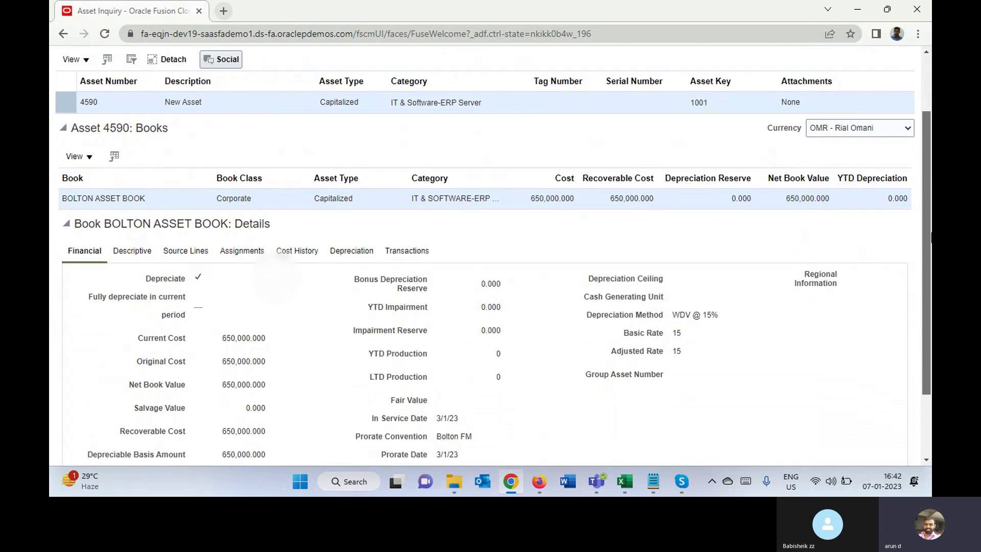
{"action": "scroll", "coordinate": [902, 82], "scroll_direction": "up", "scroll_amount": 2}
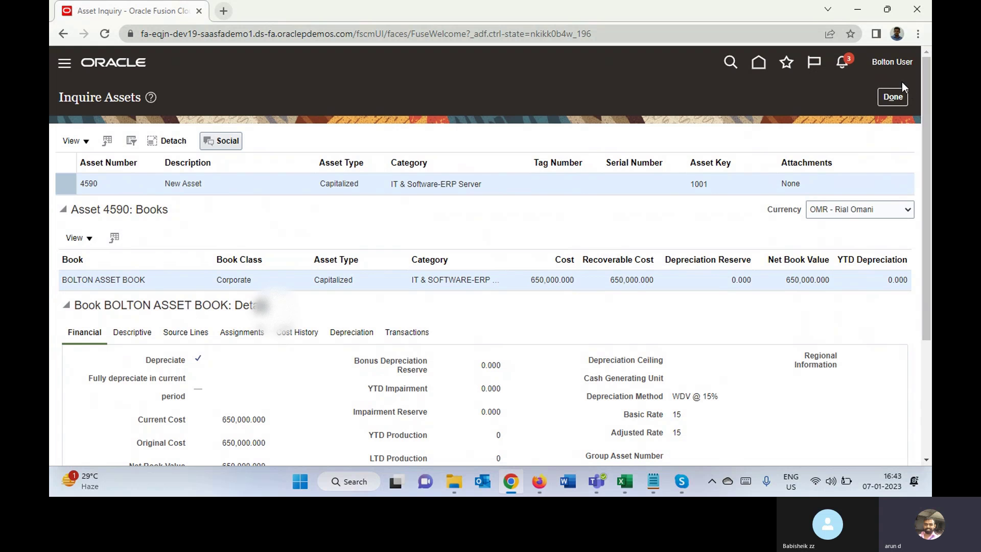
{"action": "left_click", "coordinate": [894, 96]}
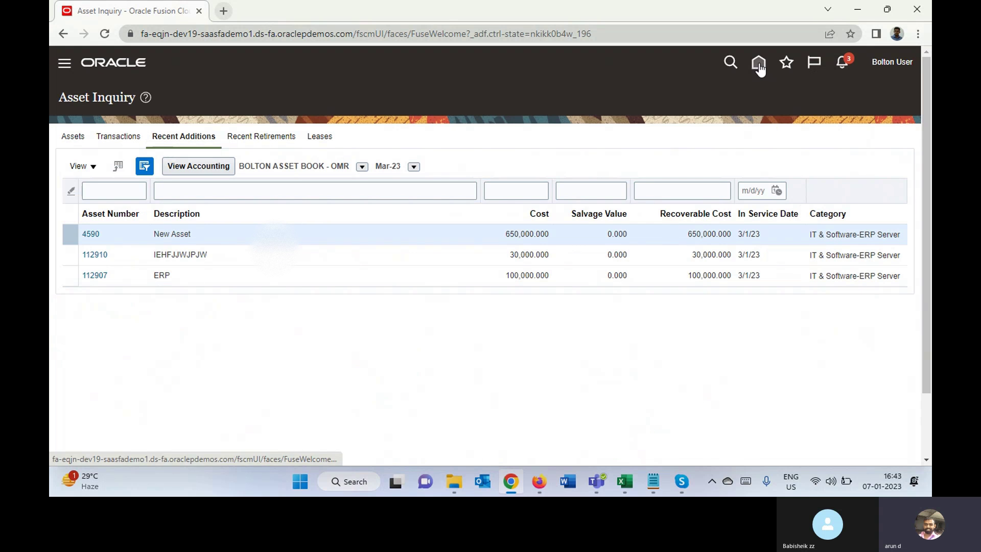
Start the Create Accounting process from the Assets work area and choose BOLTON ASSET BOOK as its book.
{"action": "left_click", "coordinate": [759, 64]}
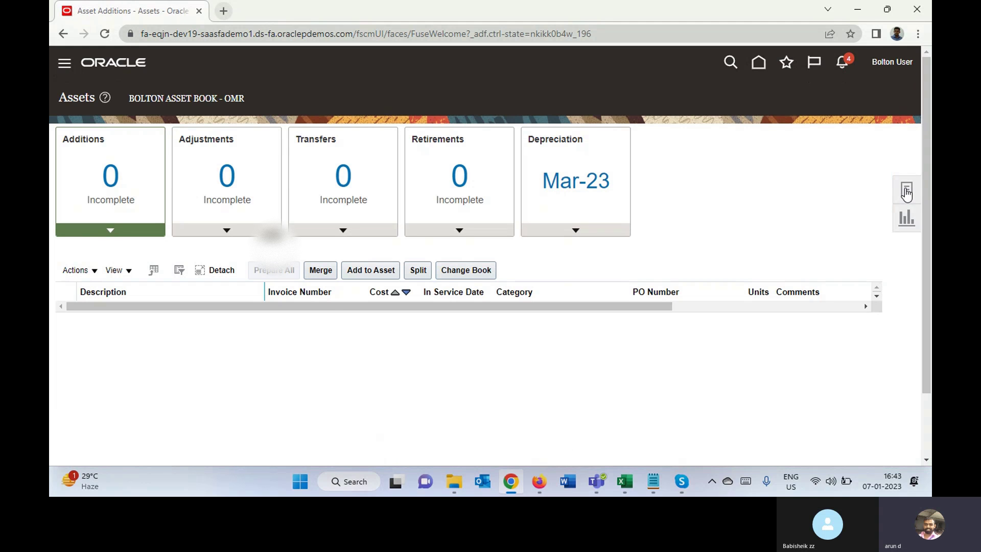
{"action": "left_click", "coordinate": [906, 192]}
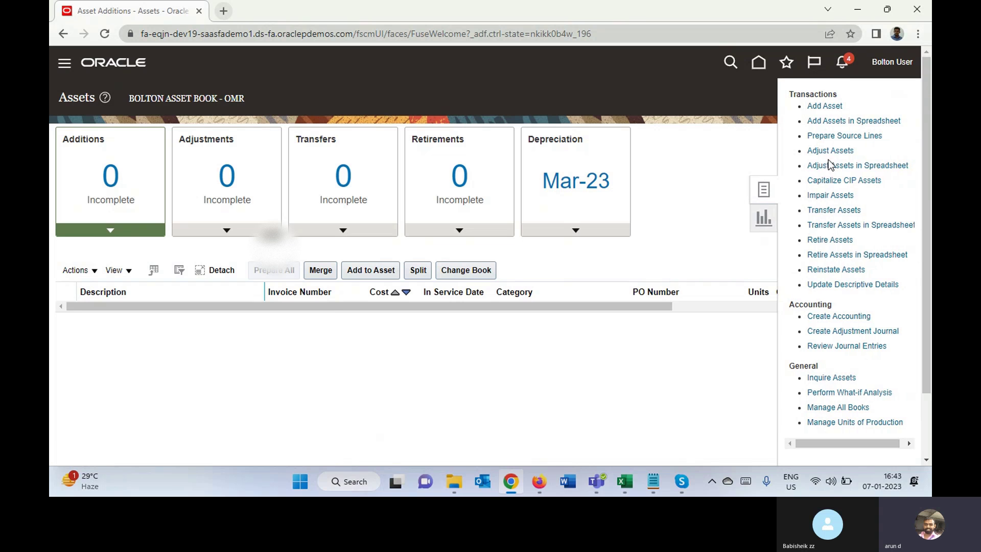
{"action": "left_click", "coordinate": [837, 316]}
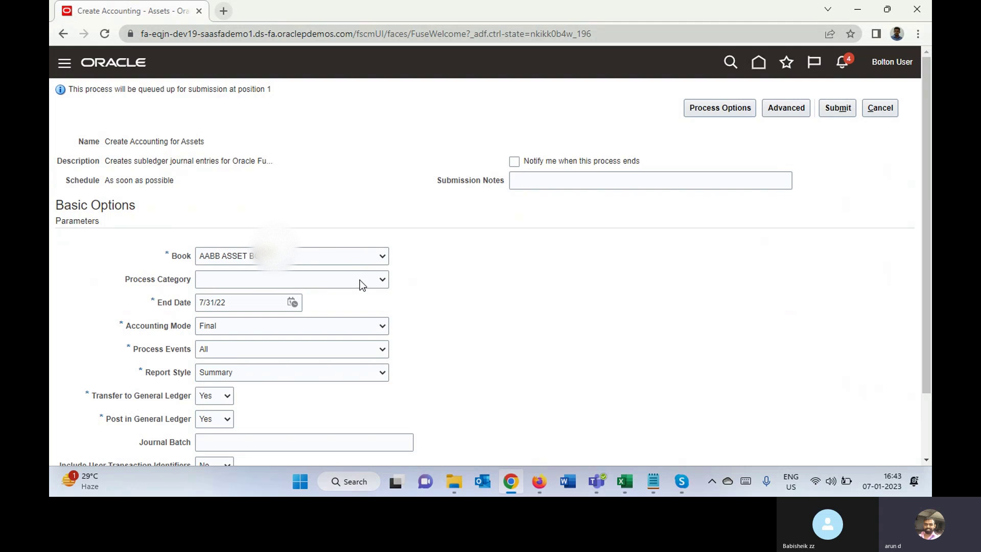
{"action": "left_click", "coordinate": [301, 258]}
{"action": "type", "text": "b"}
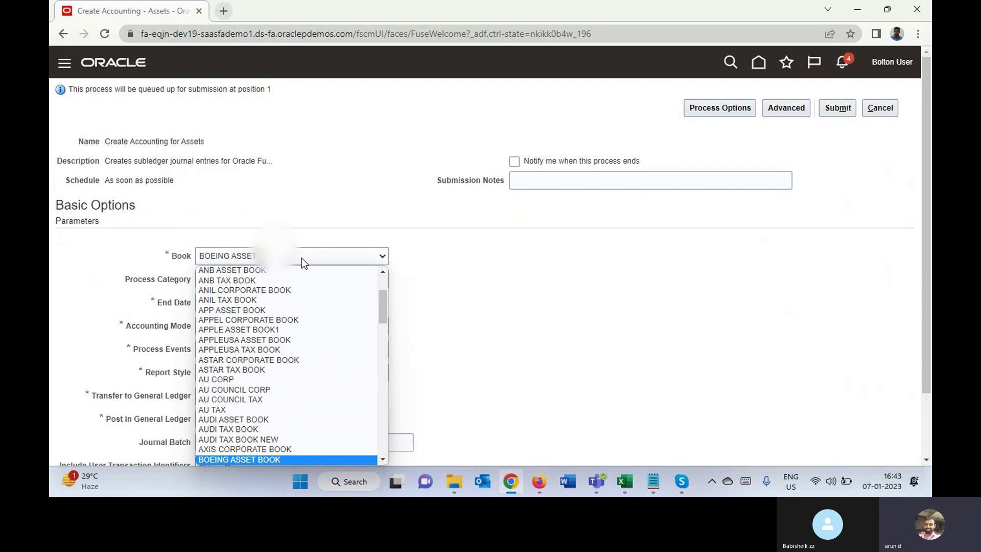
{"action": "type", "text": "ol"}
{"action": "key", "text": "Return"}
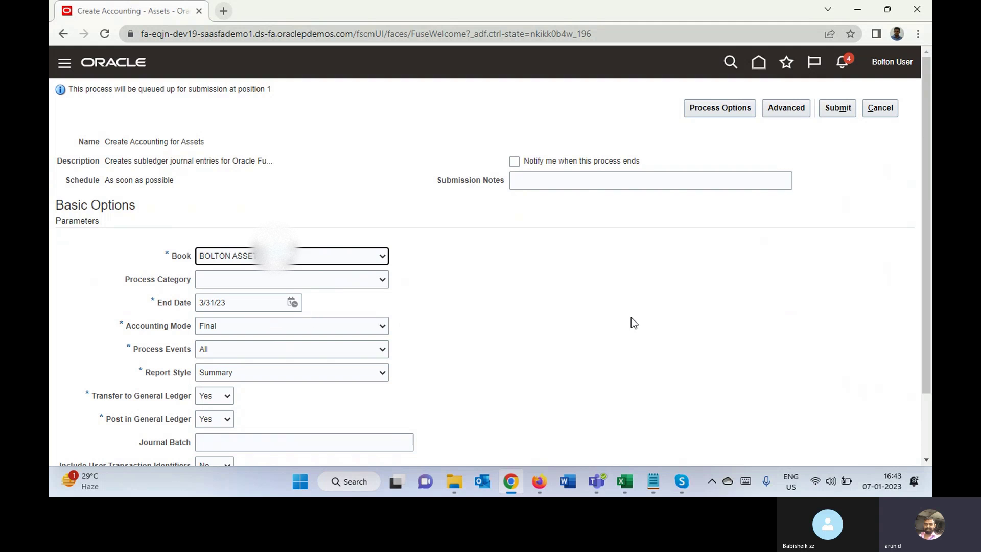
Set the report style to Detail and submit the Create Accounting for Assets process.
{"action": "left_click", "coordinate": [299, 373]}
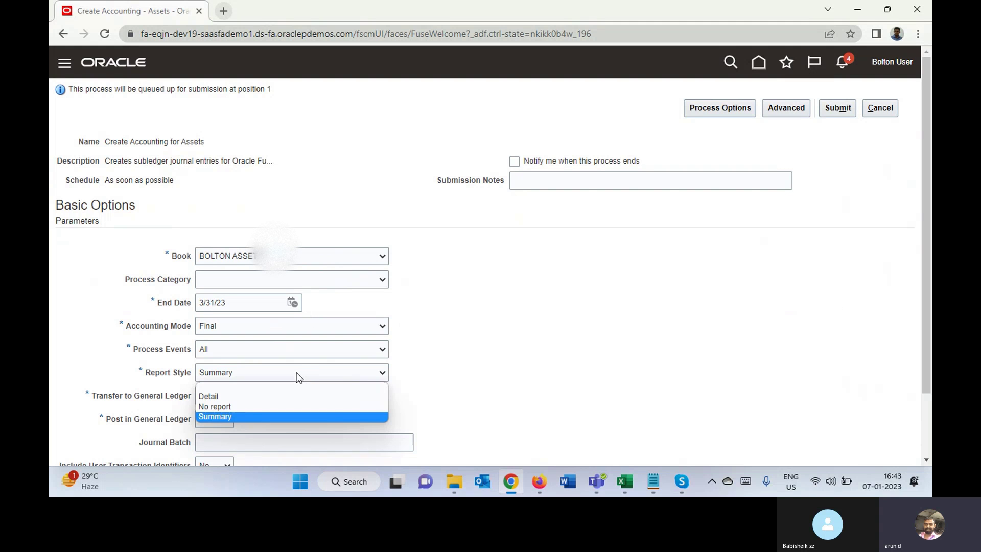
{"action": "key", "text": "Up"}
{"action": "key", "text": "Up"}
{"action": "key", "text": "Return"}
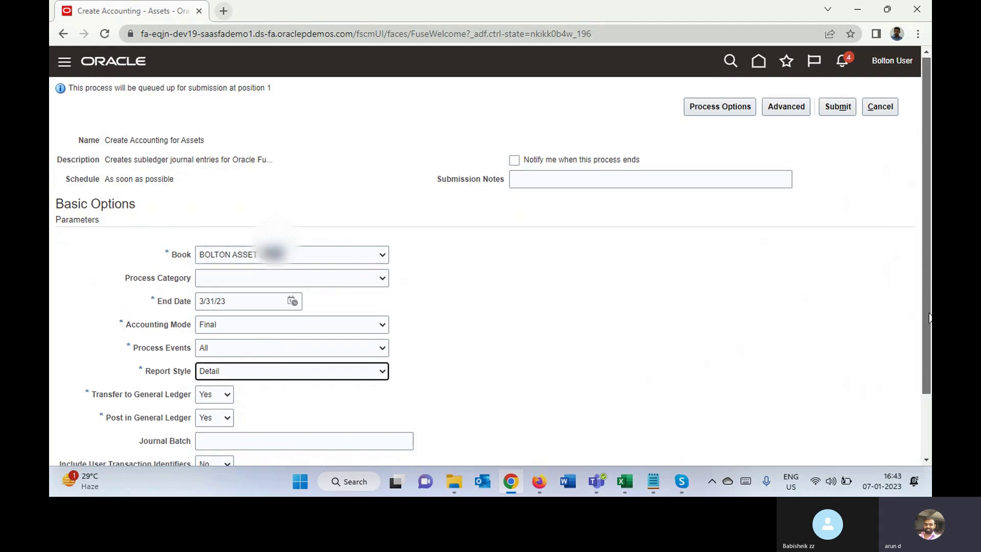
{"action": "scroll", "coordinate": [920, 202], "scroll_direction": "down", "scroll_amount": 1}
{"action": "scroll", "coordinate": [921, 202], "scroll_direction": "up", "scroll_amount": 1}
{"action": "left_click", "coordinate": [836, 108]}
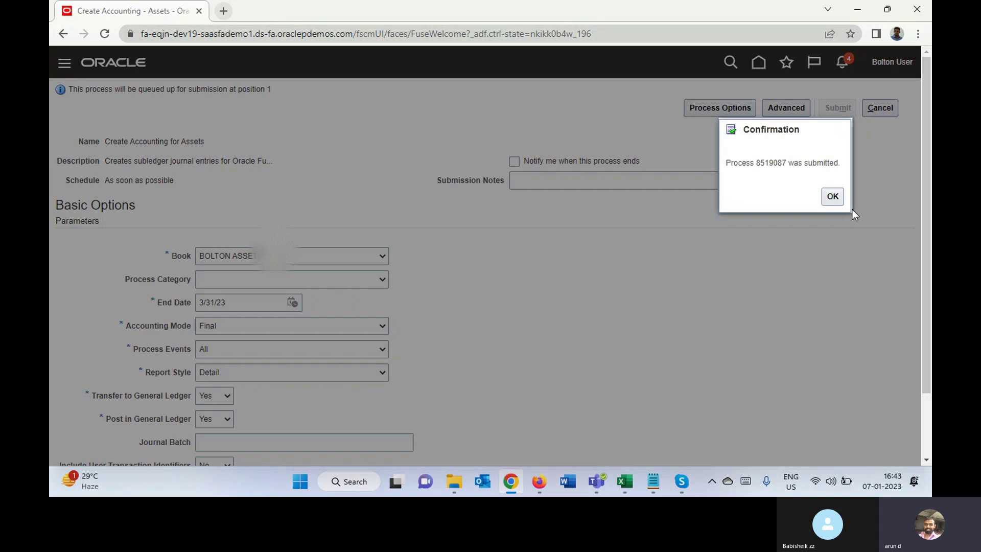
{"action": "left_click", "coordinate": [832, 196]}
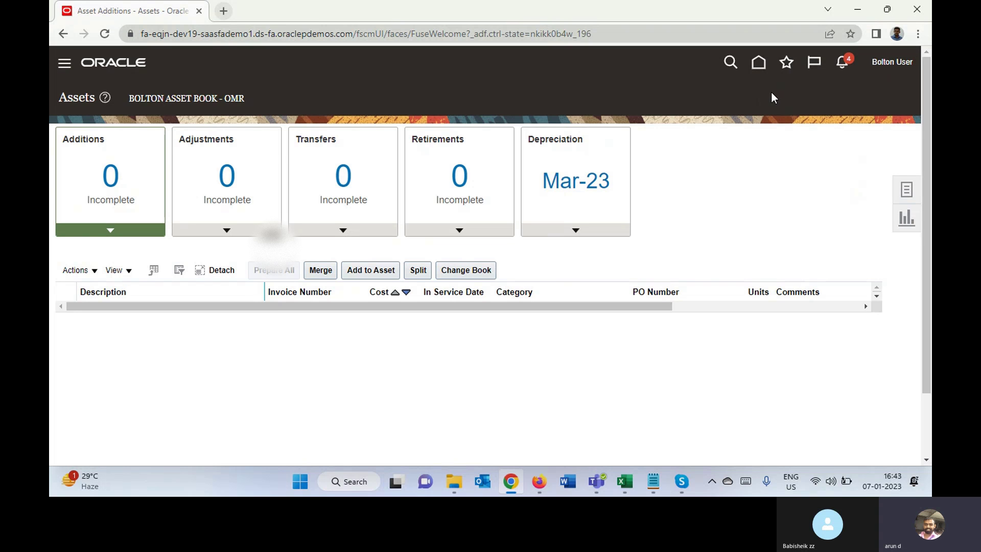
Reopen asset 4590 briefly in Asset Inquiry and try to view its accounting lines from the recent additions.
{"action": "left_click", "coordinate": [757, 70]}
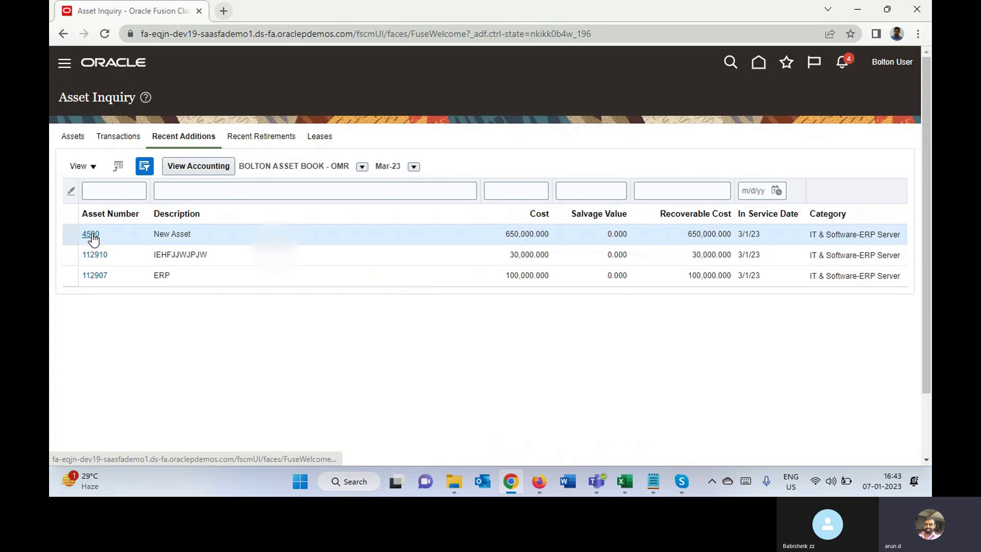
{"action": "left_click", "coordinate": [92, 234]}
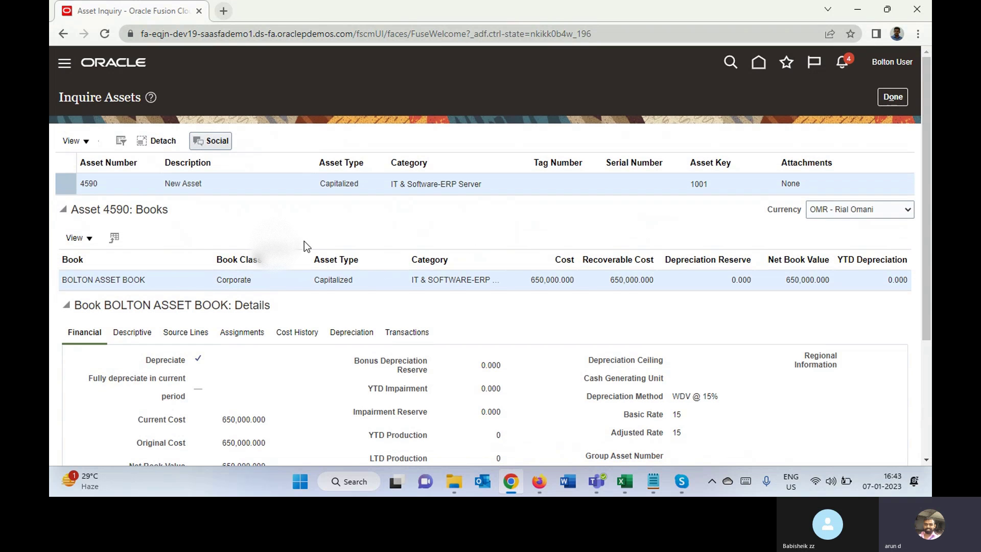
{"action": "left_click", "coordinate": [894, 97]}
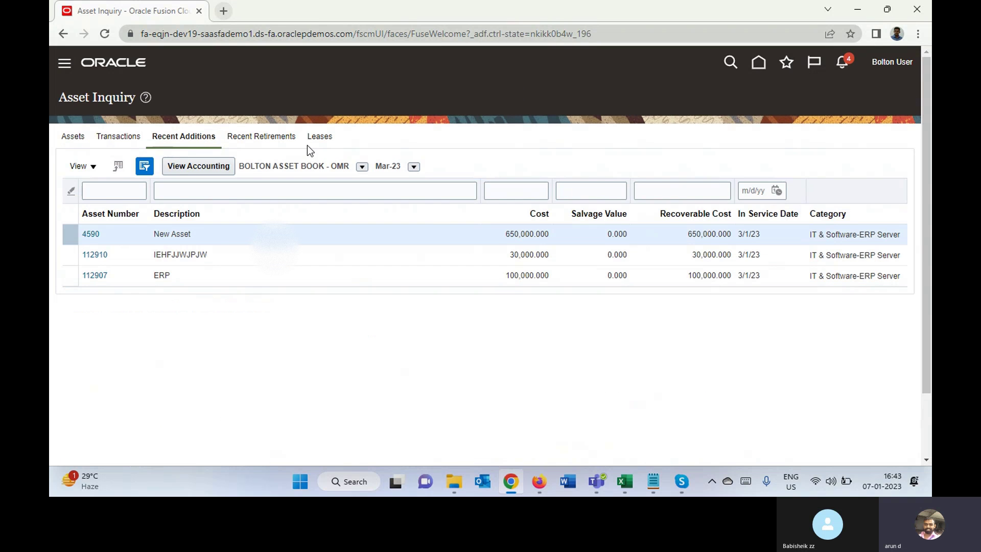
{"action": "left_click", "coordinate": [201, 167]}
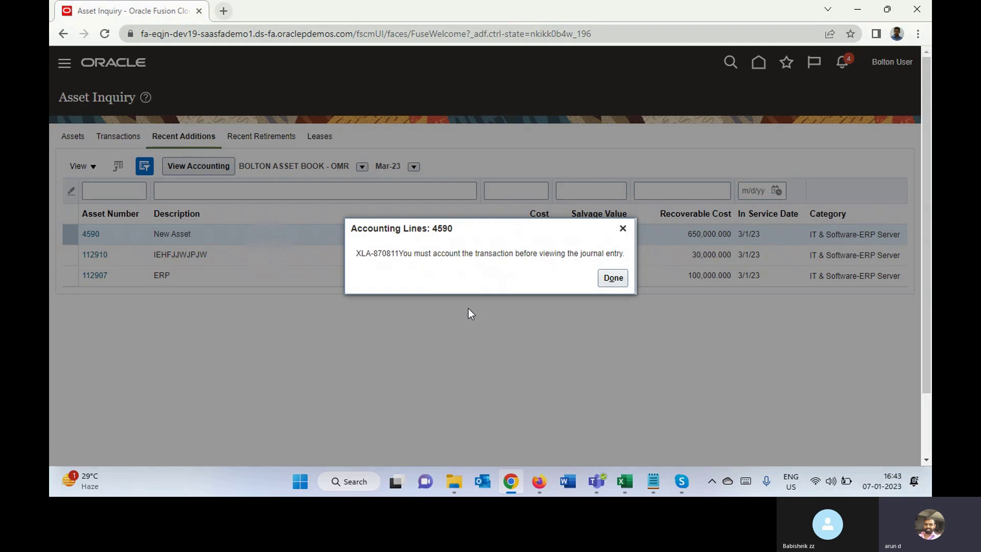
{"action": "left_click_drag", "start_coordinate": [431, 256], "coordinate": [546, 266]}
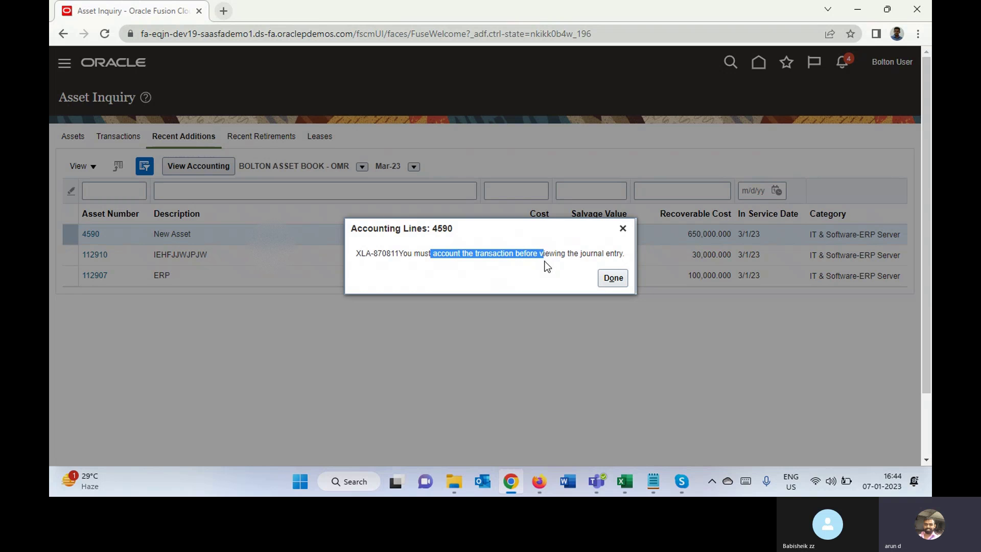
{"action": "left_click", "coordinate": [613, 278]}
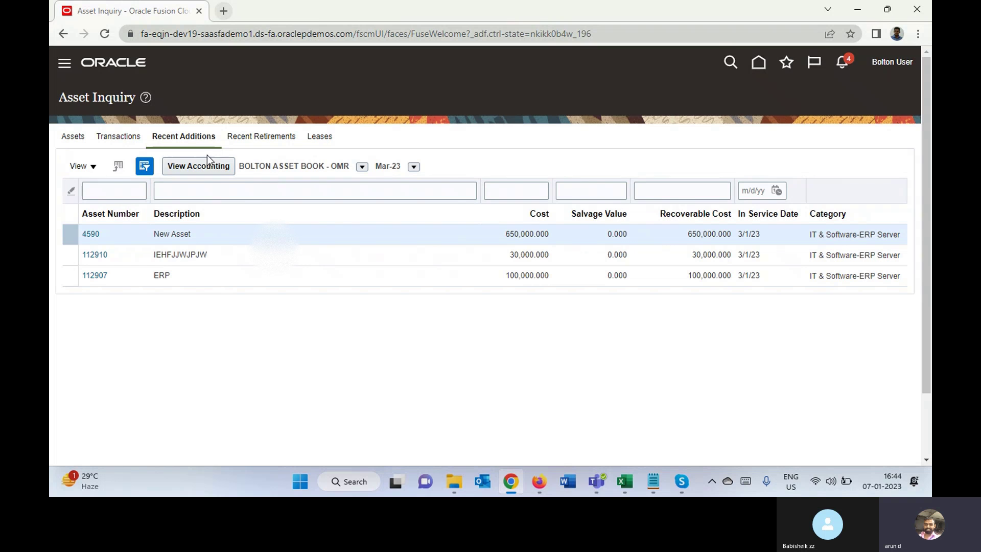
Open the Scheduled Processes overview to monitor the submitted asset accounting run.
{"action": "left_click", "coordinate": [64, 69]}
{"action": "left_click_drag", "start_coordinate": [549, 166], "coordinate": [549, 419]}
{"action": "left_click", "coordinate": [217, 373]}
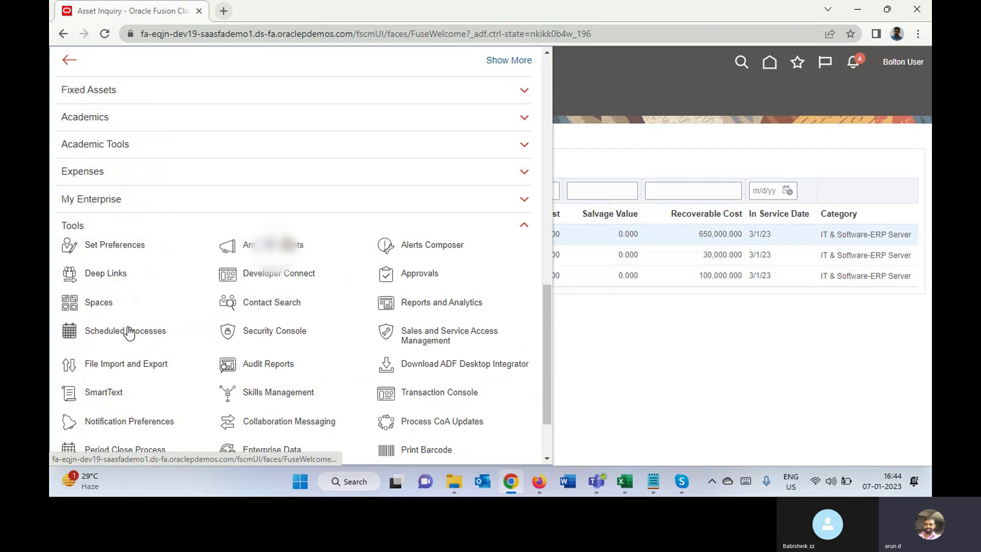
{"action": "left_click", "coordinate": [123, 331]}
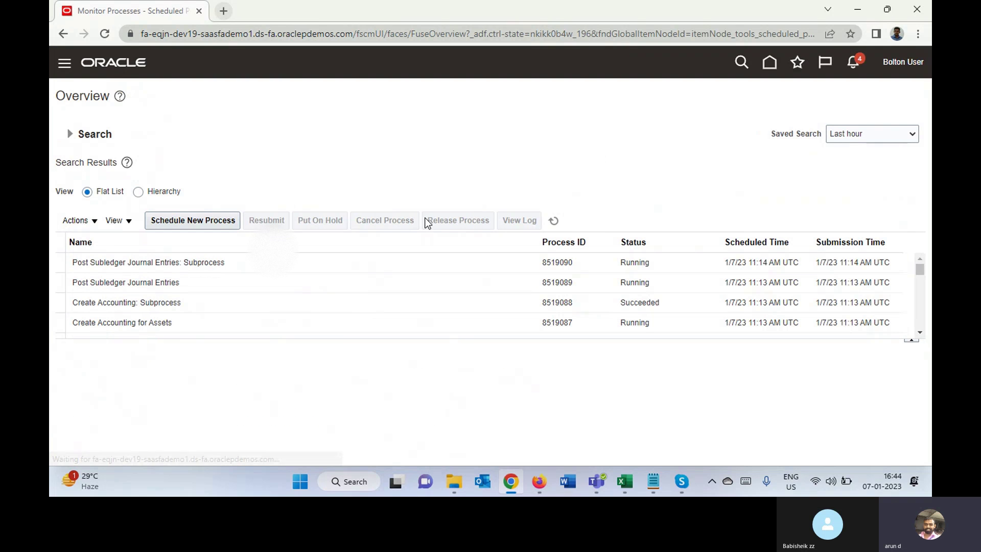
Refresh the scheduled process list repeatedly to follow the accounting, journal import and posting processes until they finish.
{"action": "left_click", "coordinate": [554, 222]}
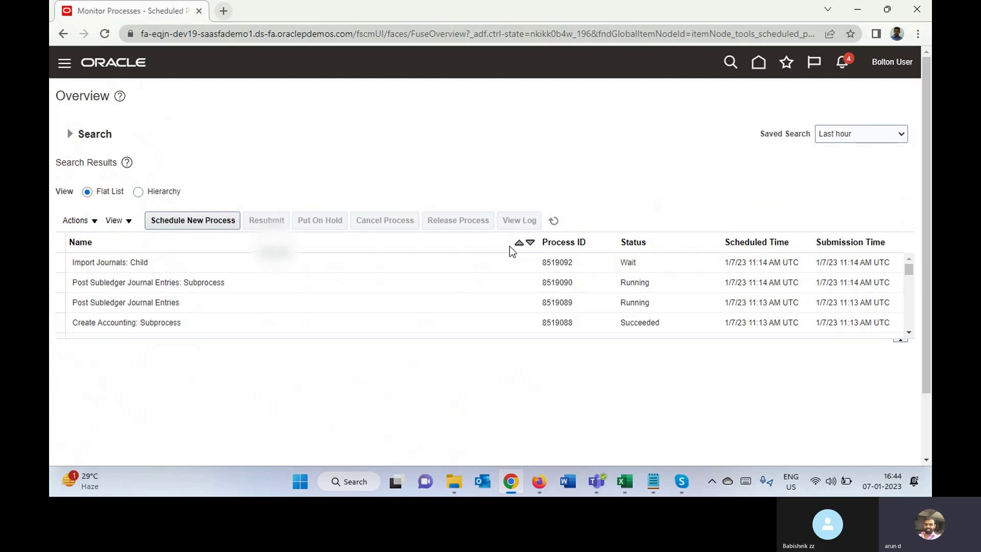
{"action": "left_click", "coordinate": [554, 222]}
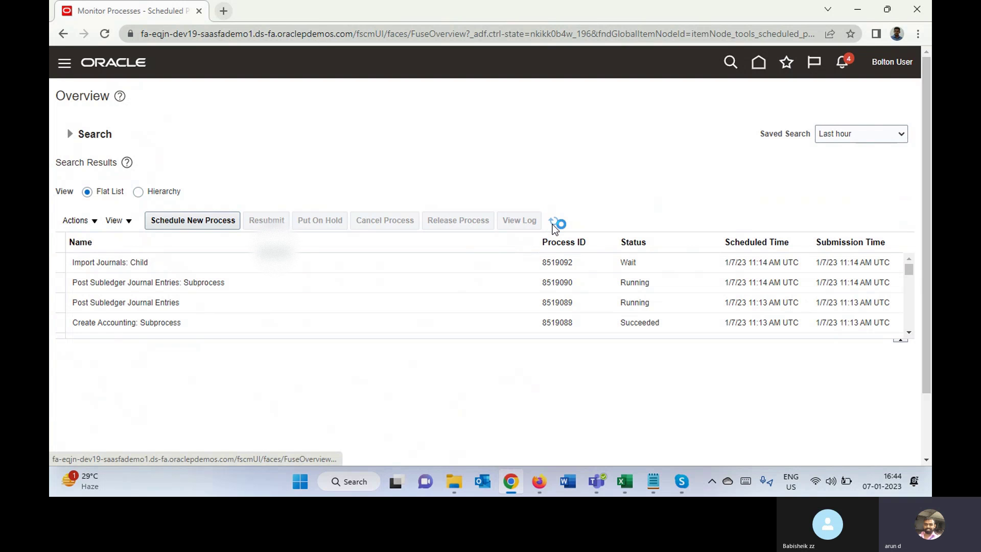
{"action": "left_click", "coordinate": [554, 223]}
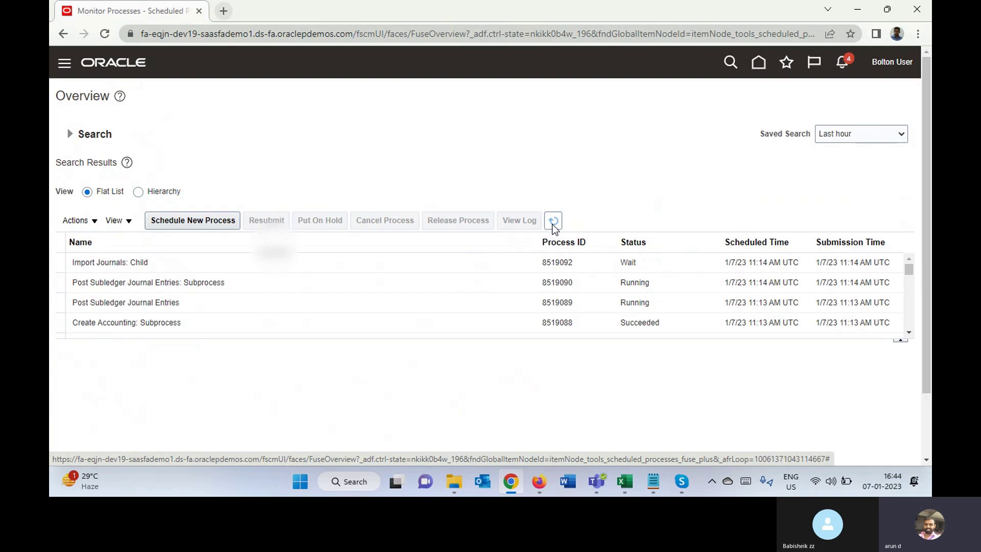
{"action": "left_click", "coordinate": [553, 224]}
{"action": "left_click", "coordinate": [553, 224]}
{"action": "left_click", "coordinate": [554, 225]}
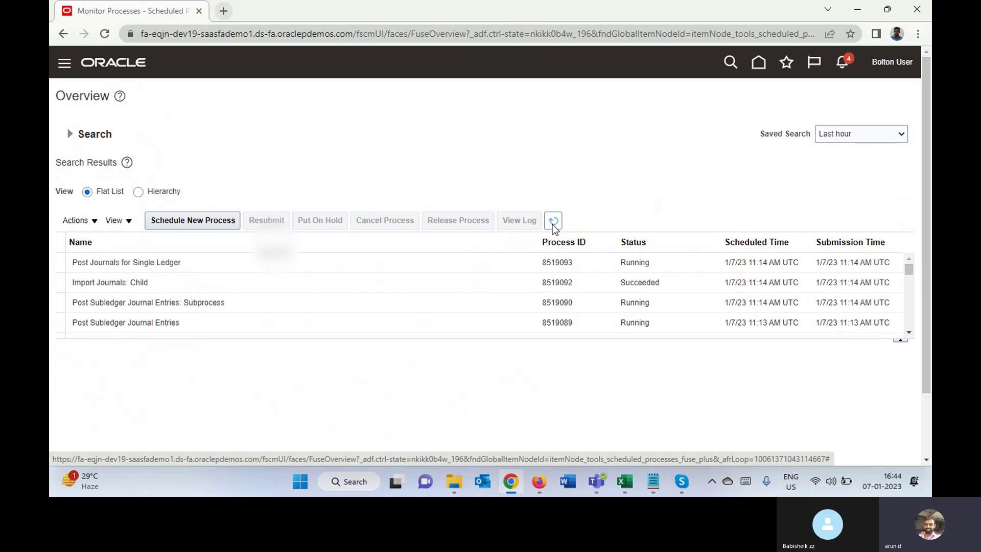
{"action": "left_click", "coordinate": [554, 225]}
{"action": "left_click", "coordinate": [553, 225]}
{"action": "left_click", "coordinate": [553, 223]}
{"action": "left_click", "coordinate": [553, 223]}
{"action": "left_click", "coordinate": [553, 224]}
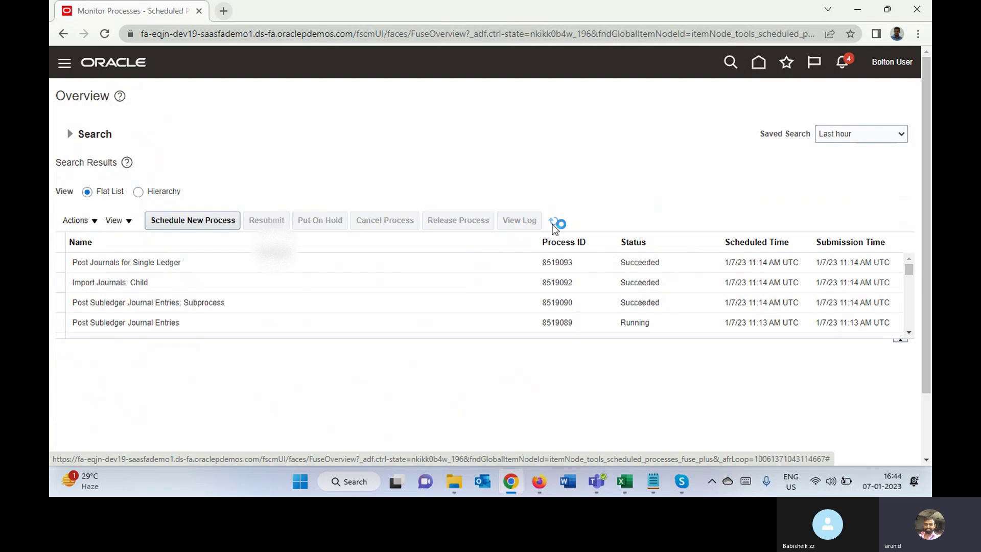
{"action": "left_click", "coordinate": [553, 222]}
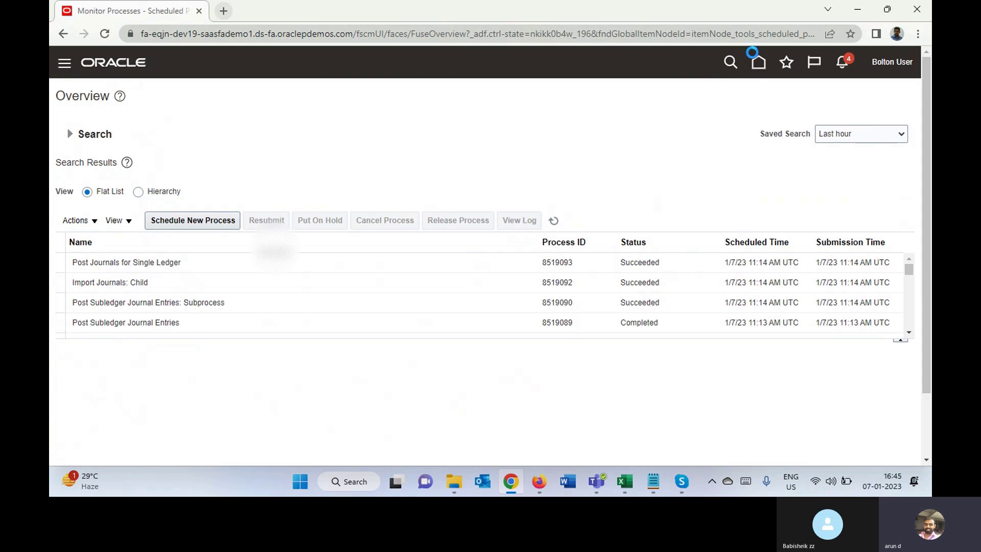
Return to Asset Inquiry and examine the accounting lines for asset 4590, including the cost and cost clearing accounts.
{"action": "left_click", "coordinate": [754, 55]}
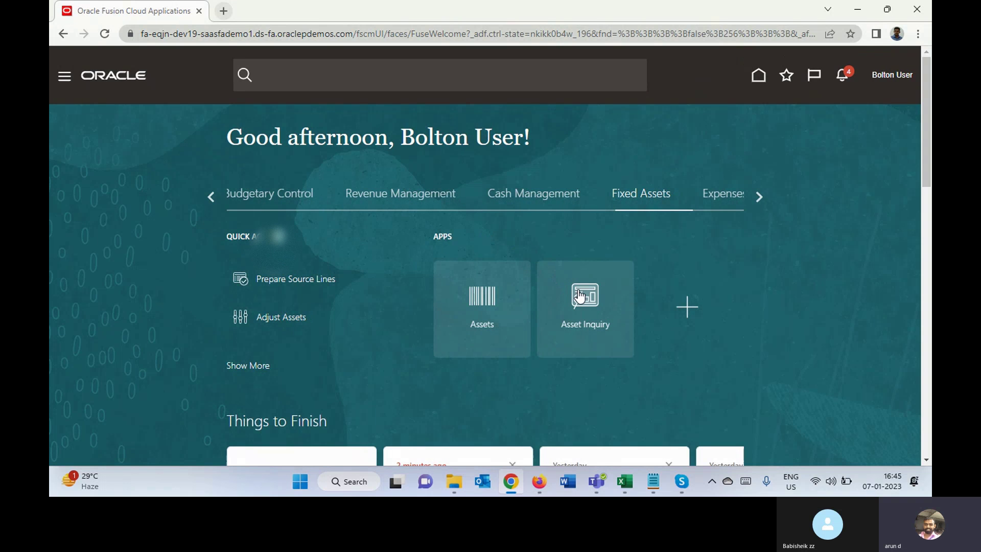
{"action": "left_click", "coordinate": [579, 296]}
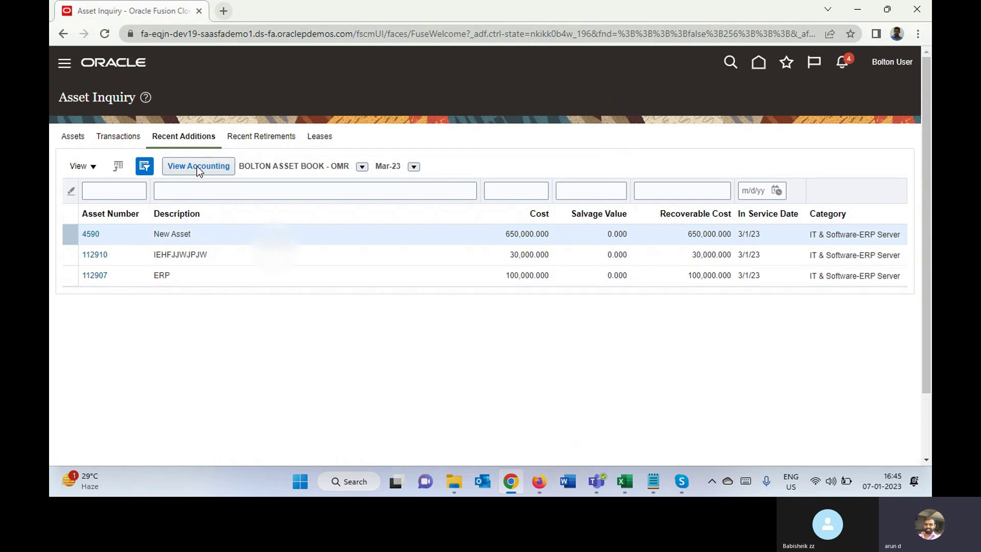
{"action": "left_click", "coordinate": [197, 166]}
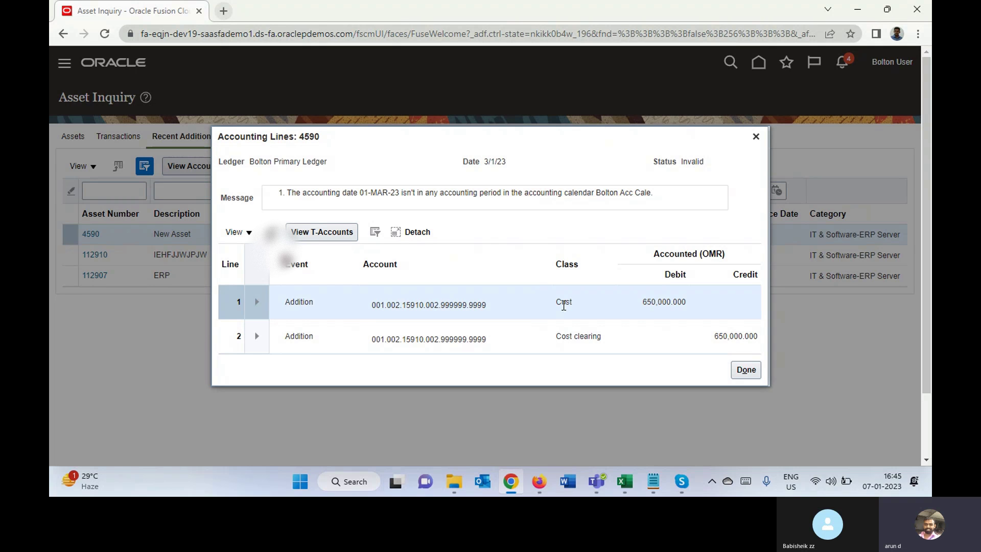
{"action": "left_click", "coordinate": [745, 372]}
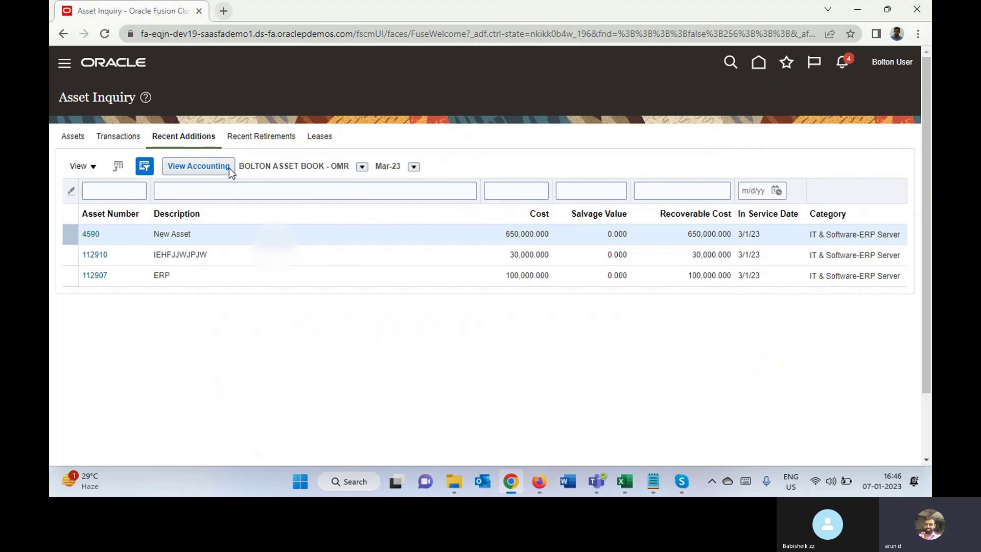
Leave Asset Inquiry for the Payables invoices work area and start creating a new invoice.
{"action": "left_click", "coordinate": [757, 65]}
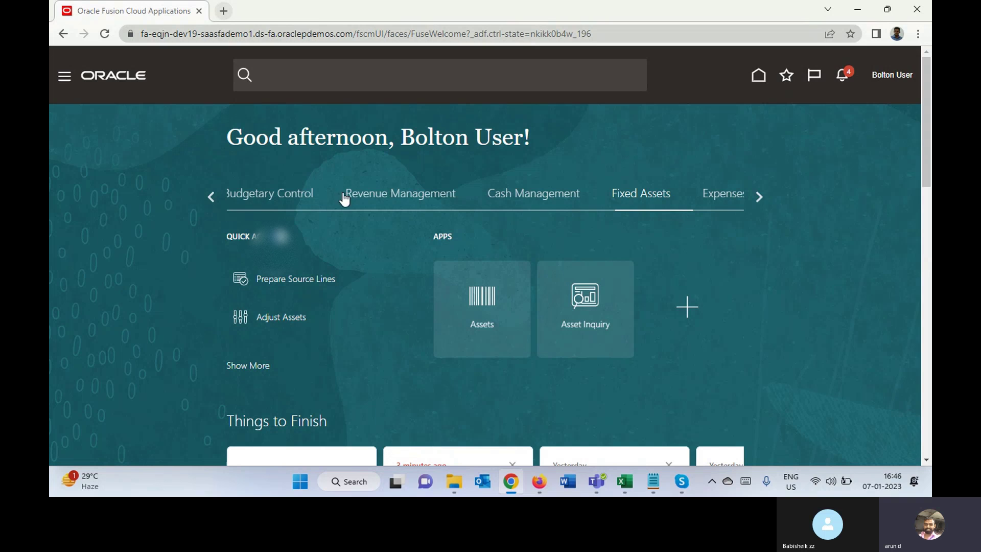
{"action": "left_click", "coordinate": [214, 196]}
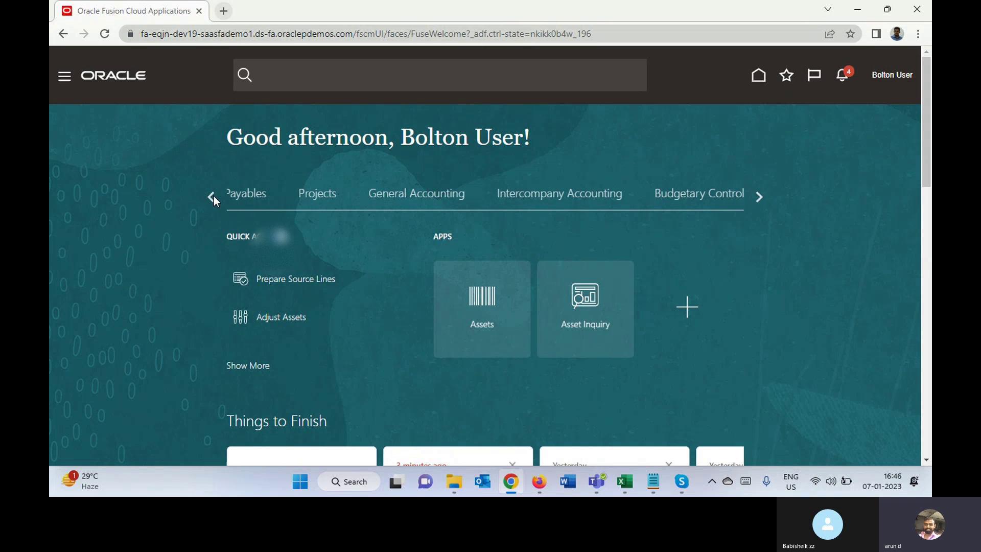
{"action": "left_click", "coordinate": [247, 195]}
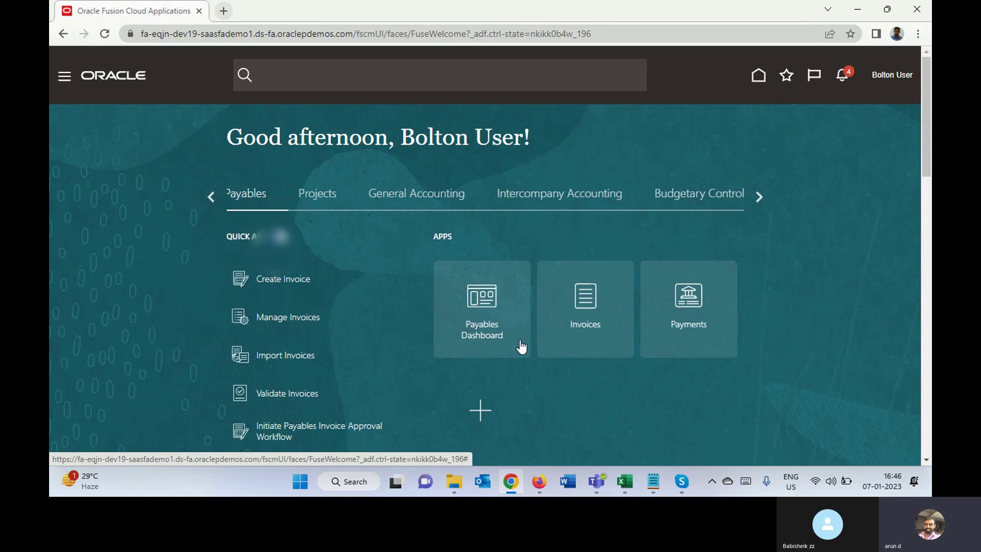
{"action": "left_click", "coordinate": [582, 281]}
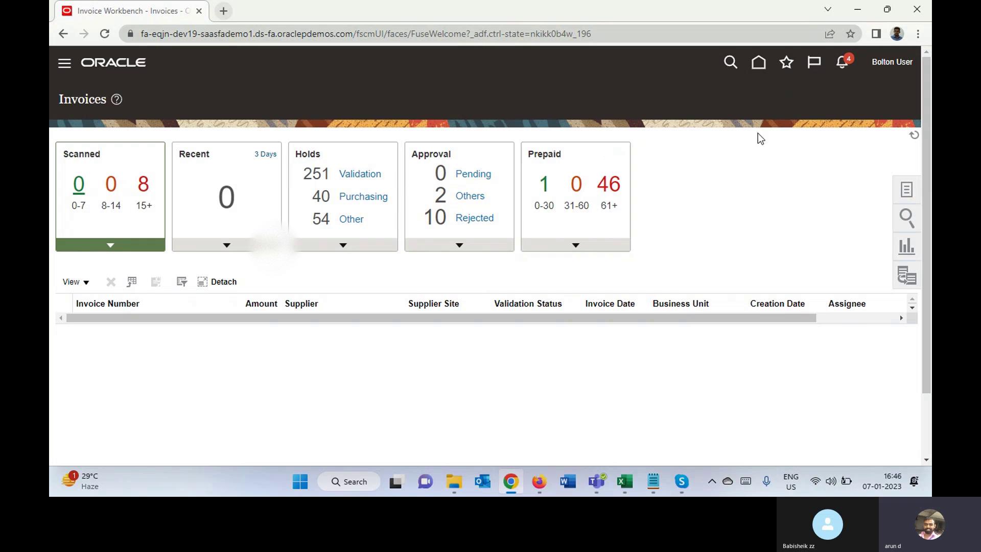
{"action": "left_click", "coordinate": [906, 189]}
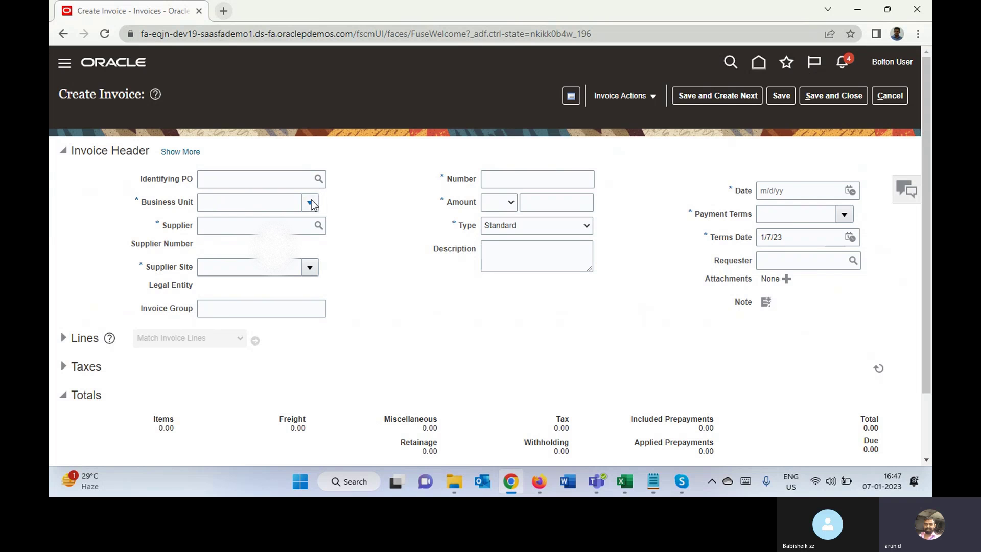
Set the invoice's business unit to Bolton Business Unit.
{"action": "left_click", "coordinate": [289, 203]}
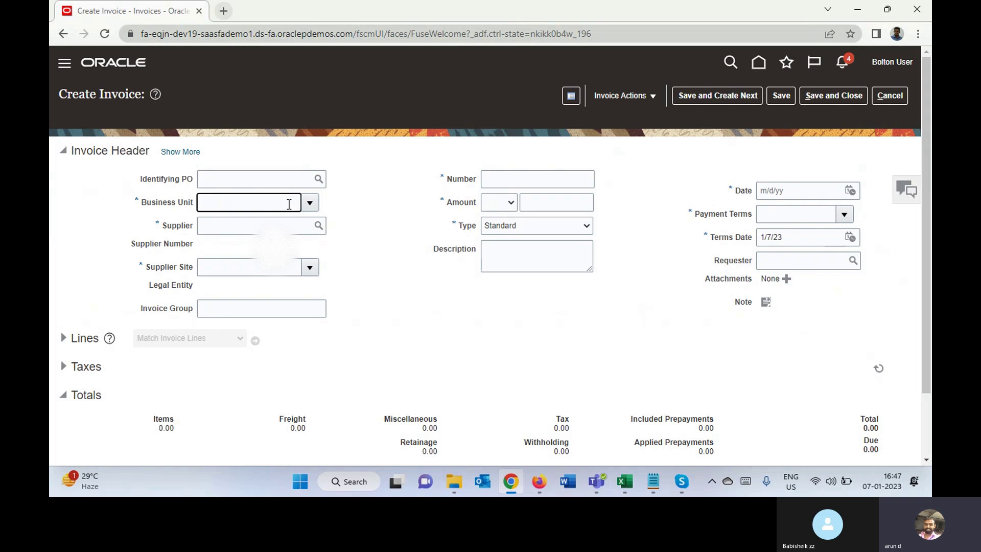
{"action": "type", "text": "Bol"}
{"action": "key", "text": "Tab"}
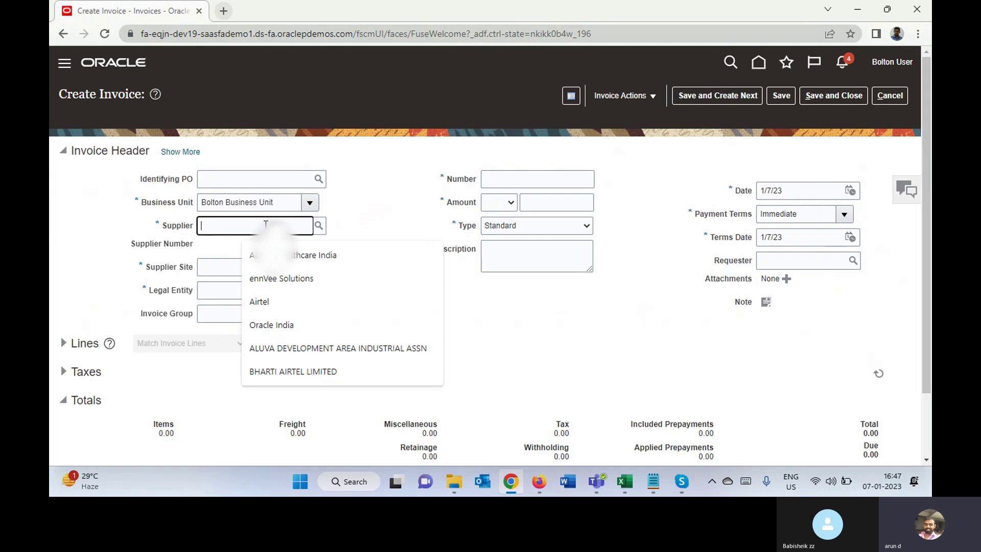
Run an advanced supplier search for names that do not contain "@" and choose AVK Supplier for the invoice.
{"action": "type", "text": "enn"}
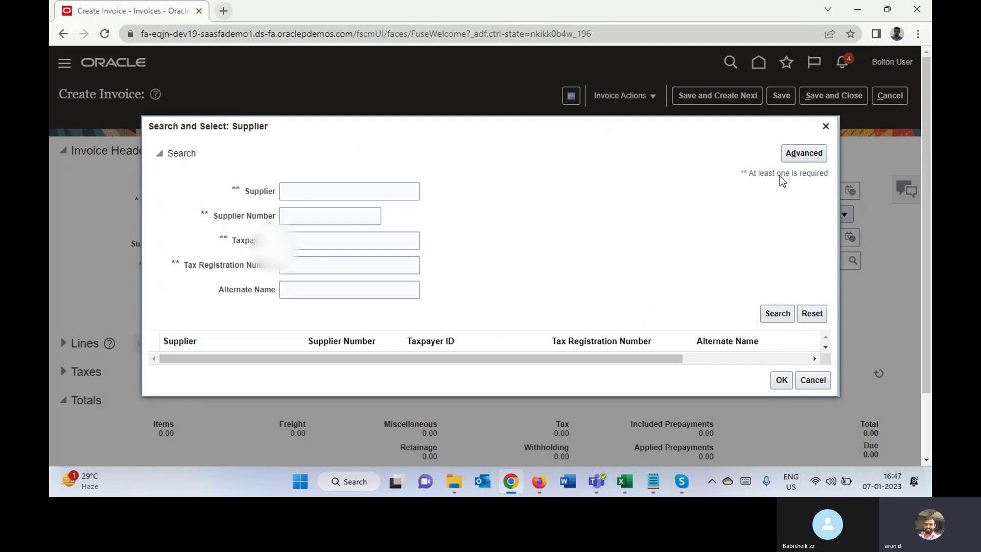
{"action": "left_click", "coordinate": [805, 152]}
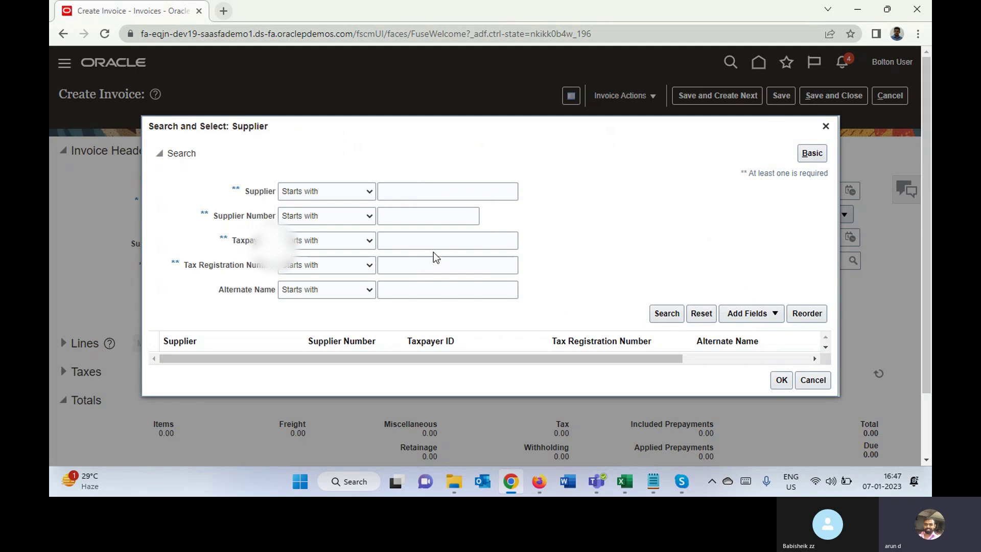
{"action": "left_click", "coordinate": [304, 190]}
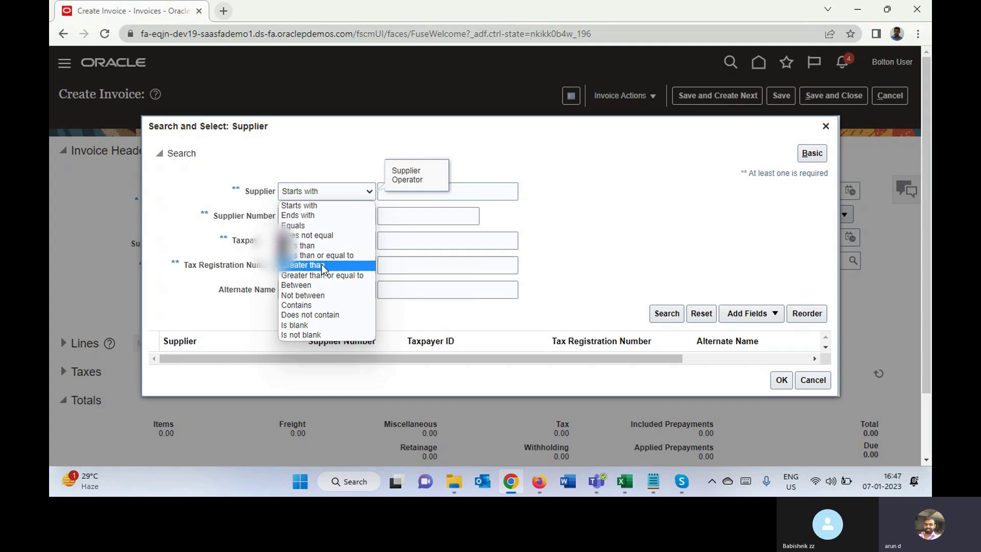
{"action": "left_click", "coordinate": [324, 315]}
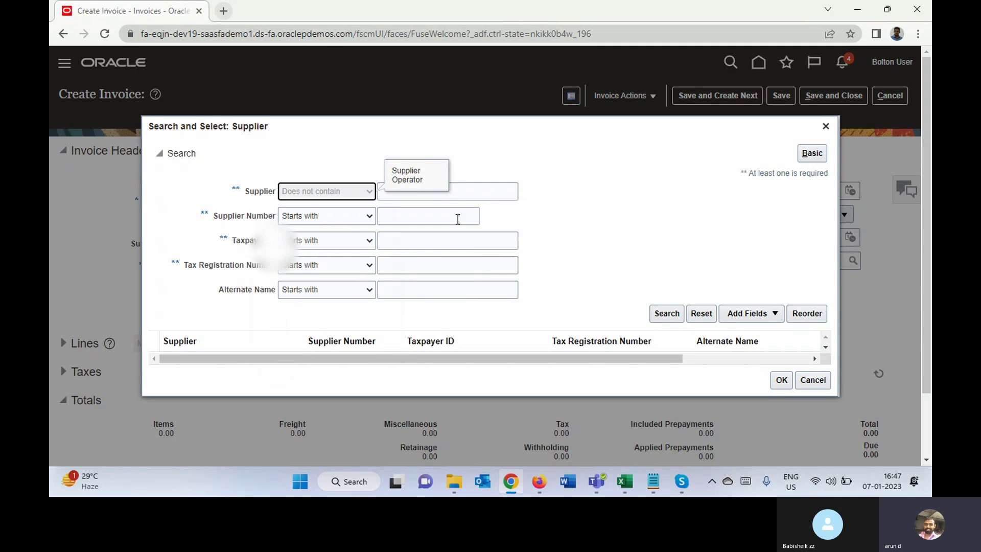
{"action": "left_click", "coordinate": [486, 191]}
{"action": "type", "text": "@"}
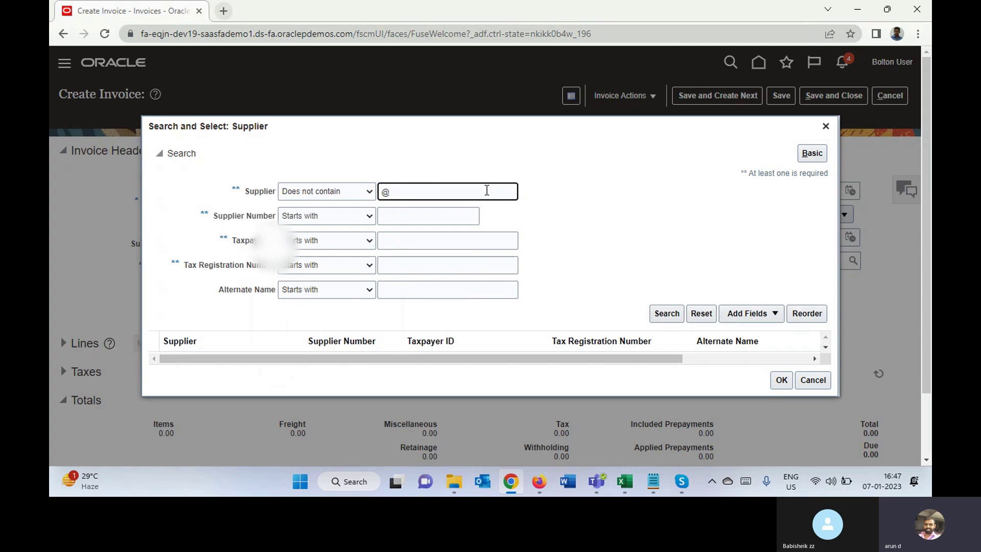
{"action": "left_click", "coordinate": [661, 315]}
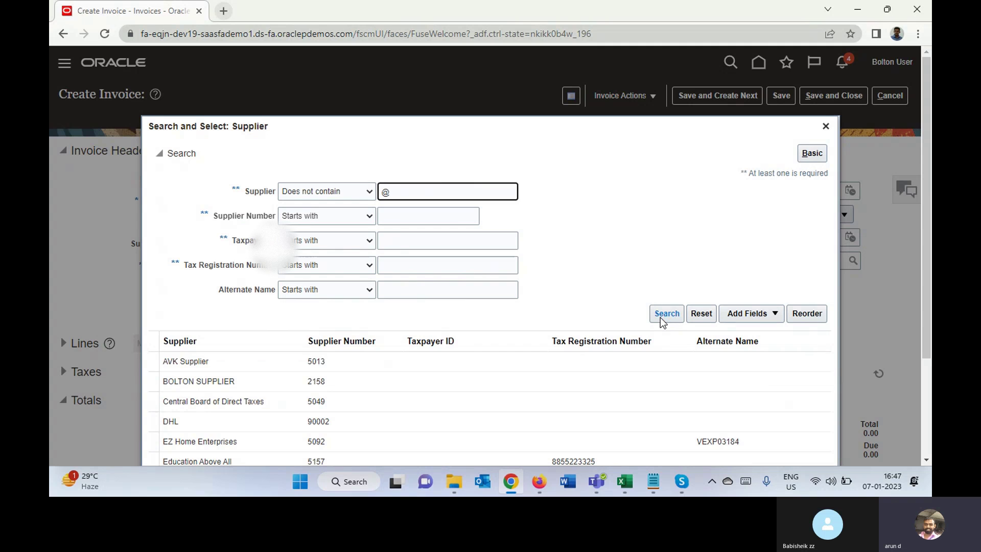
{"action": "left_click", "coordinate": [389, 363]}
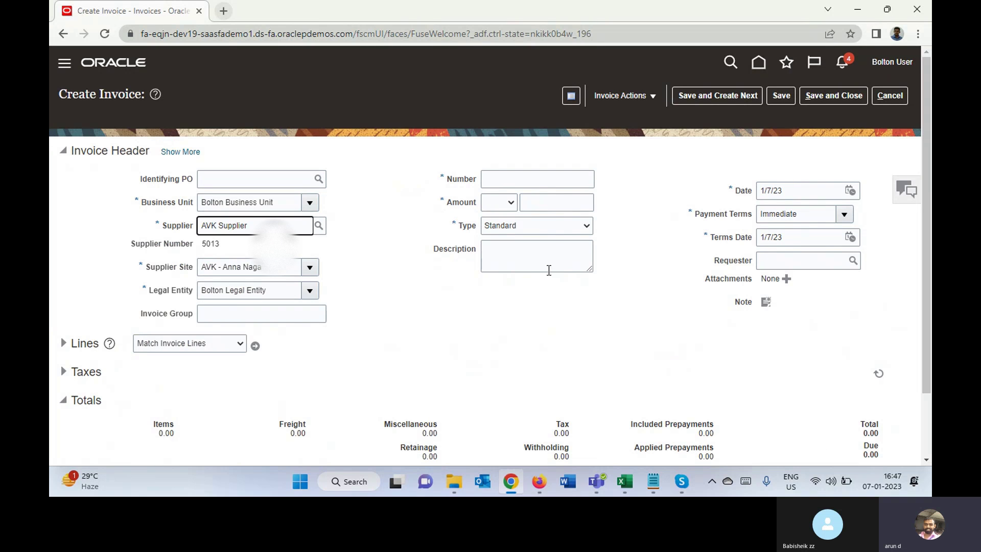
Enter invoice number e9012 with an amount of 10,000 in INR, and try to open the invoice lines.
{"action": "left_click", "coordinate": [533, 179]}
{"action": "type", "text": "e"}
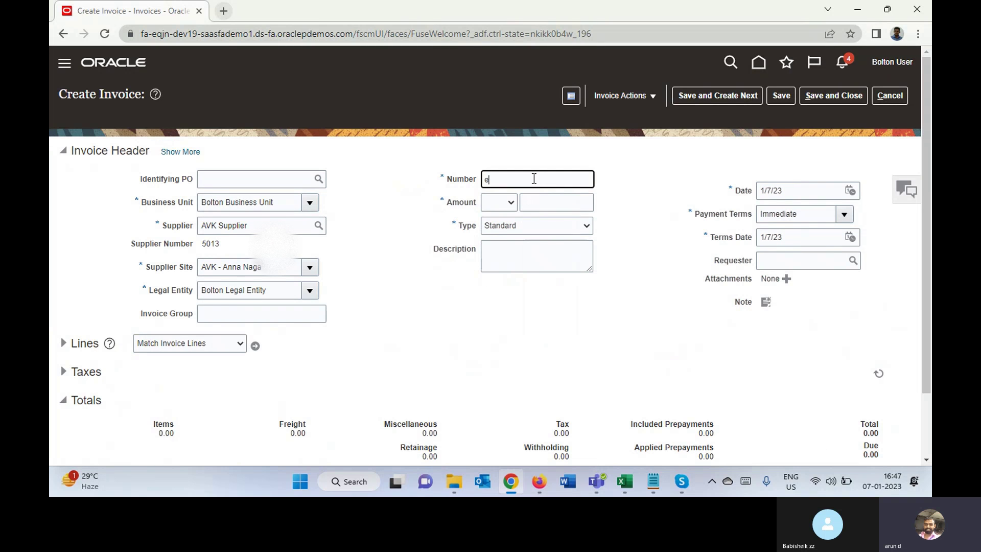
{"action": "type", "text": "9012"}
{"action": "key", "text": "Tab"}
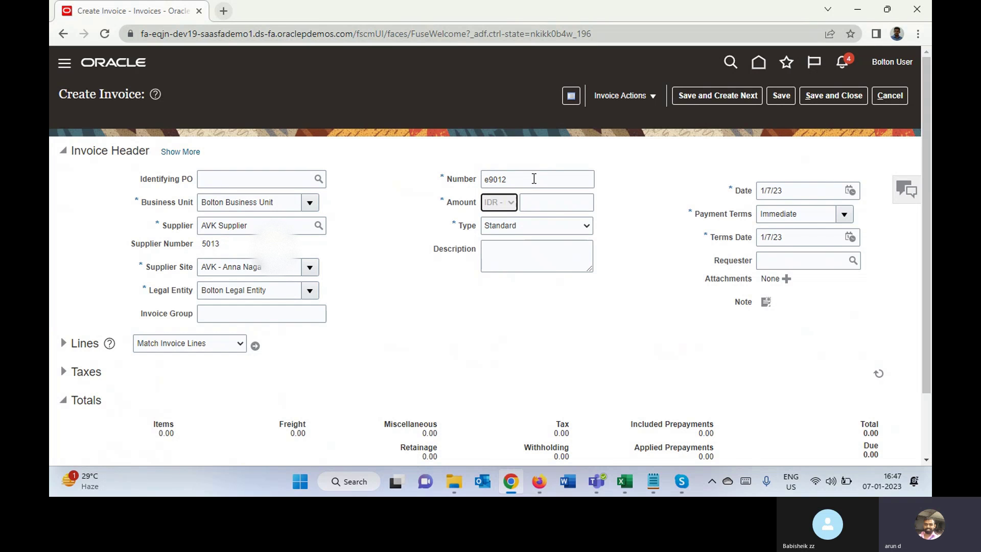
{"action": "key", "text": "Down"}
{"action": "key", "text": "Down"}
{"action": "key", "text": "Down"}
{"action": "key", "text": "Down"}
{"action": "key", "text": "Tab"}
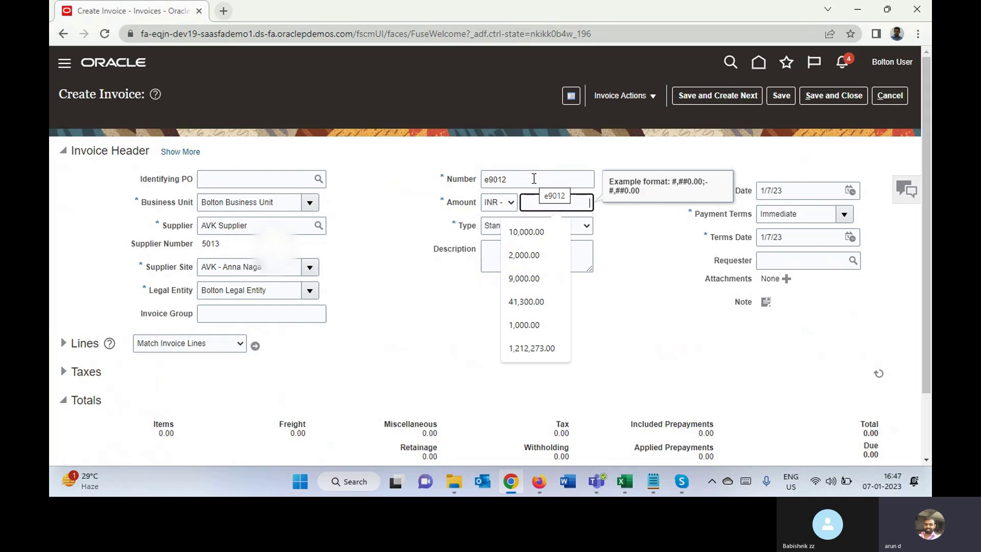
{"action": "type", "text": "10000"}
{"action": "key", "text": "Tab"}
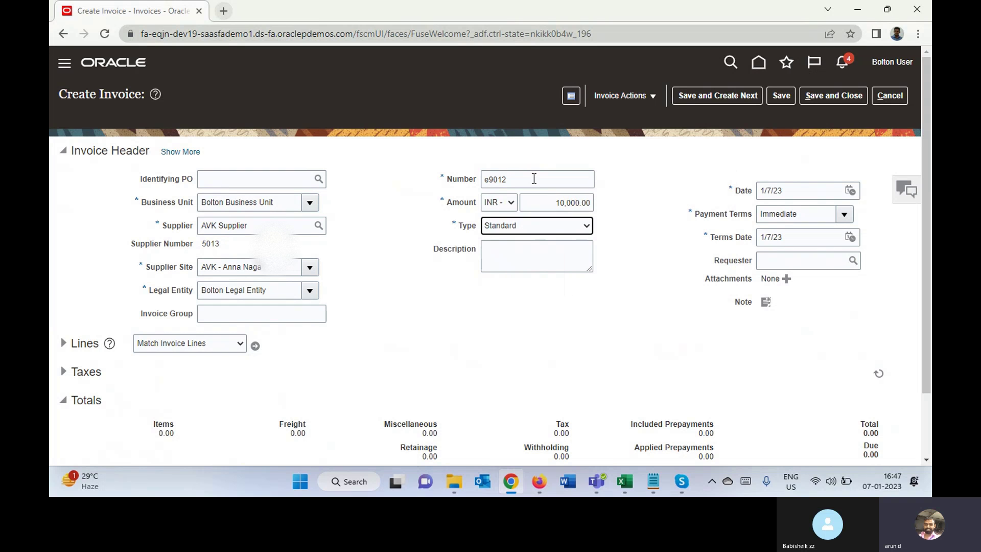
{"action": "left_click", "coordinate": [650, 268]}
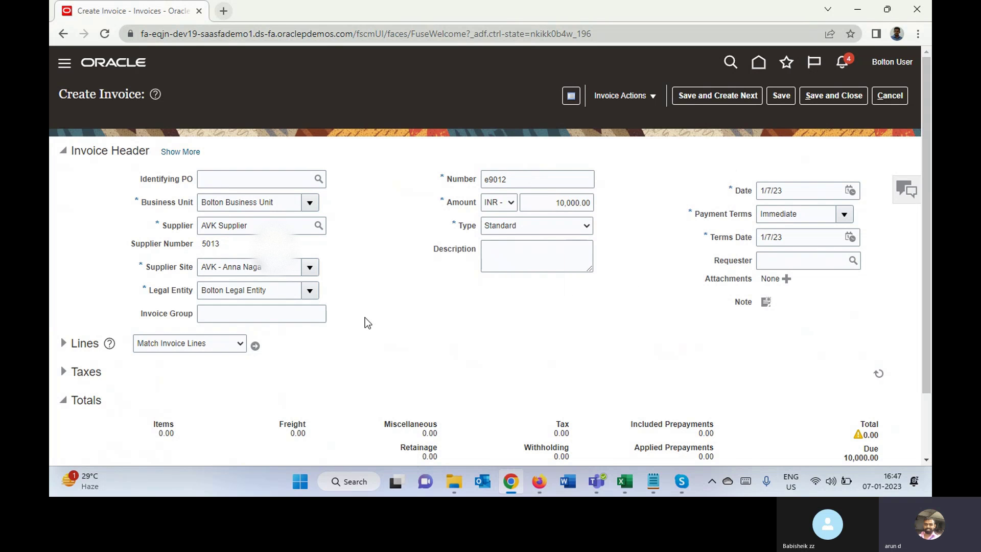
{"action": "left_click", "coordinate": [64, 342]}
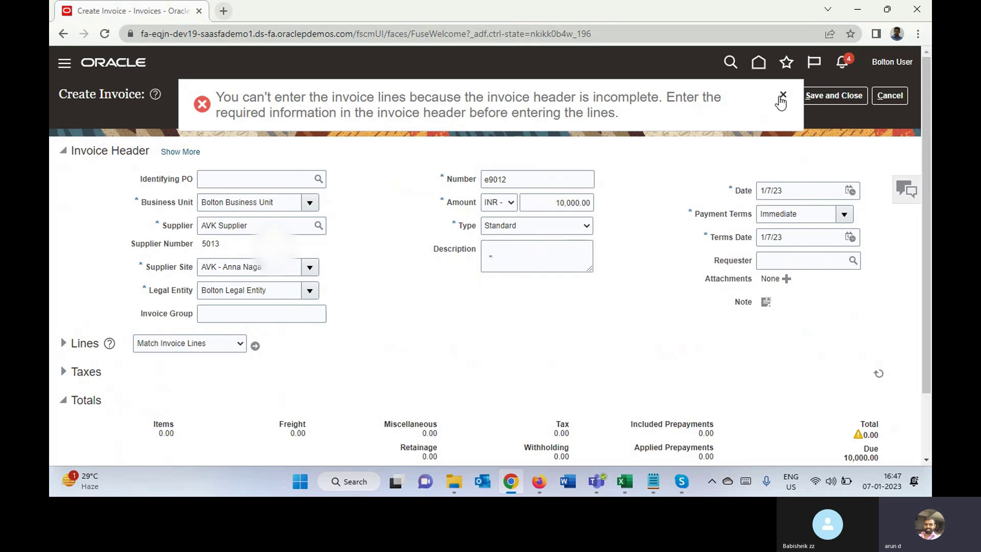
{"action": "left_click", "coordinate": [782, 95]}
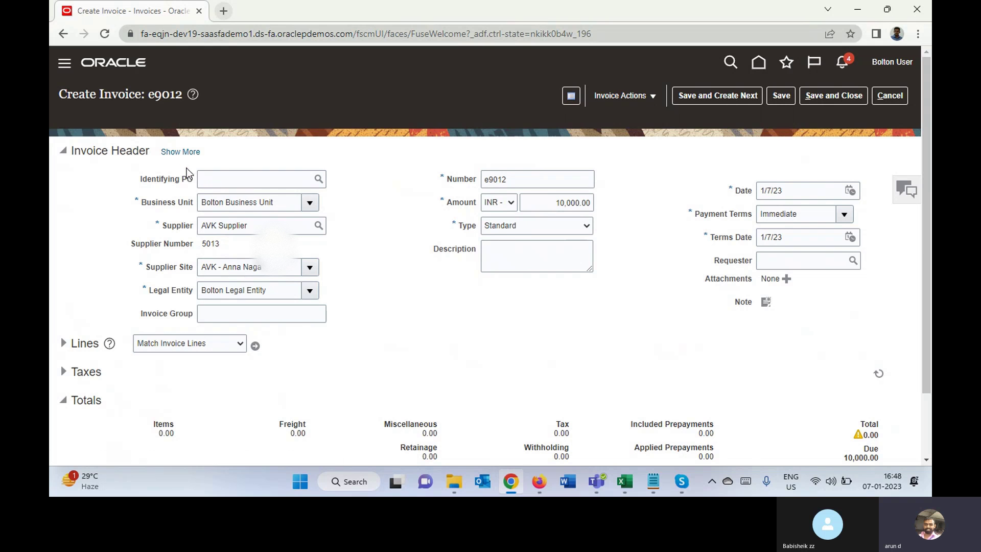
Show the full invoice header and set the accounting date to December 22, 2022 in its accounting details.
{"action": "left_click", "coordinate": [179, 153]}
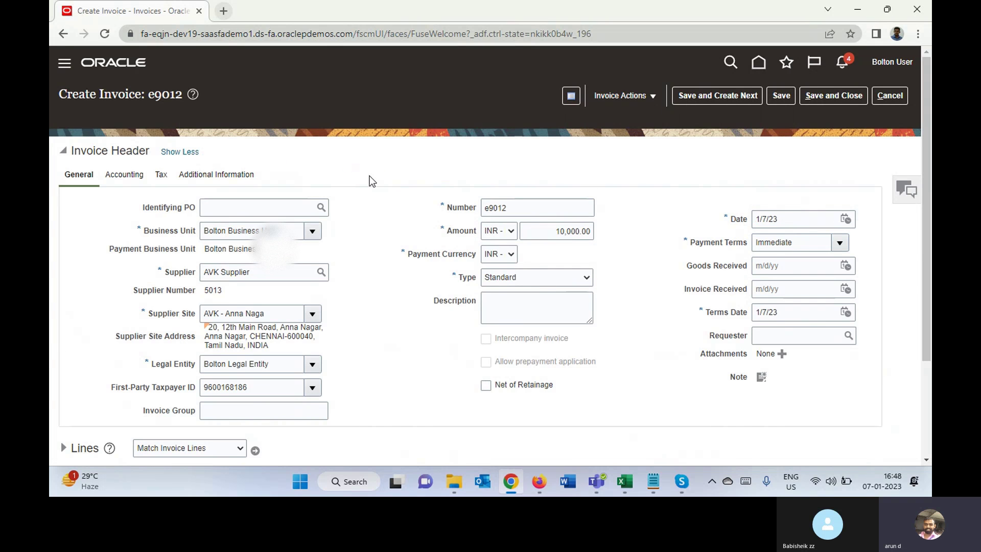
{"action": "left_click", "coordinate": [134, 177]}
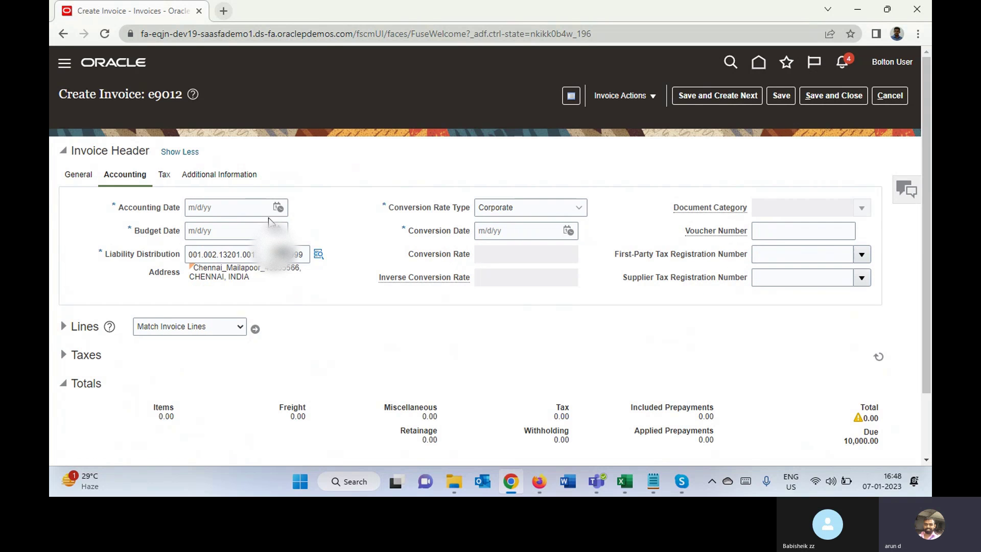
{"action": "left_click", "coordinate": [278, 207]}
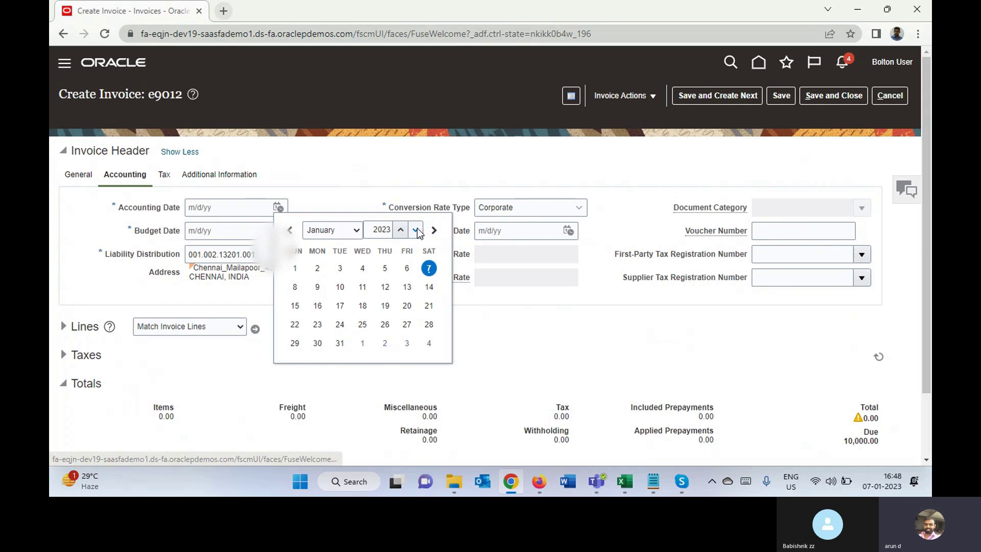
{"action": "left_click", "coordinate": [345, 231]}
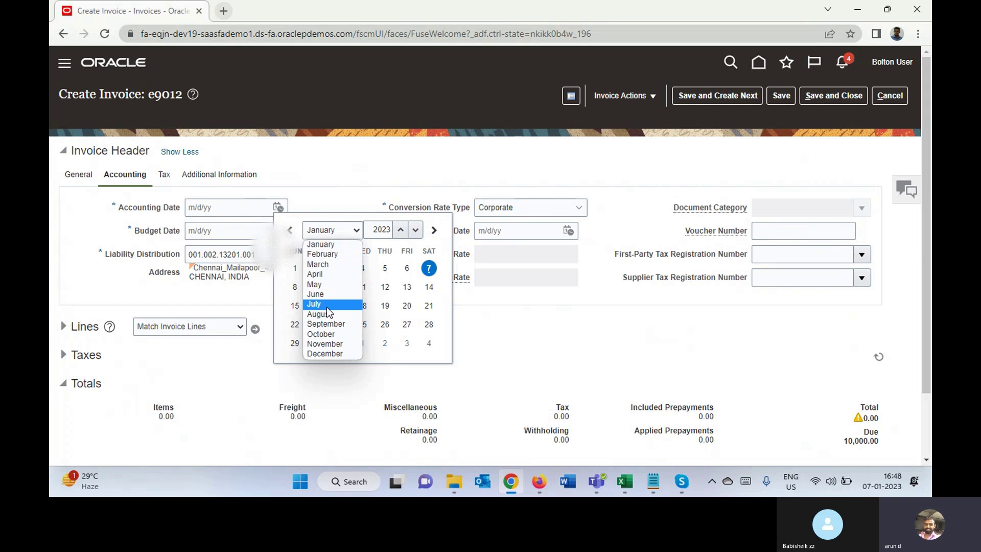
{"action": "left_click", "coordinate": [415, 230]}
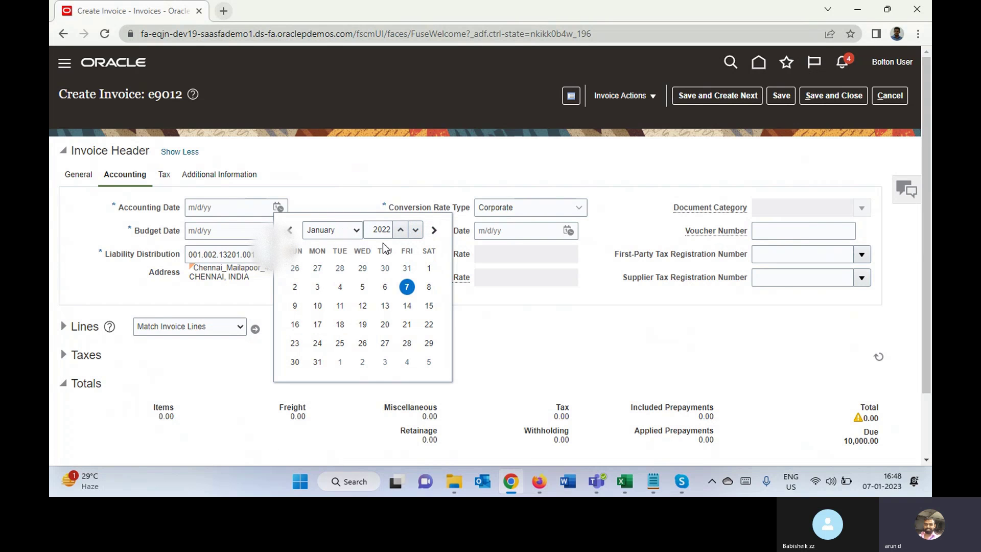
{"action": "left_click", "coordinate": [341, 233]}
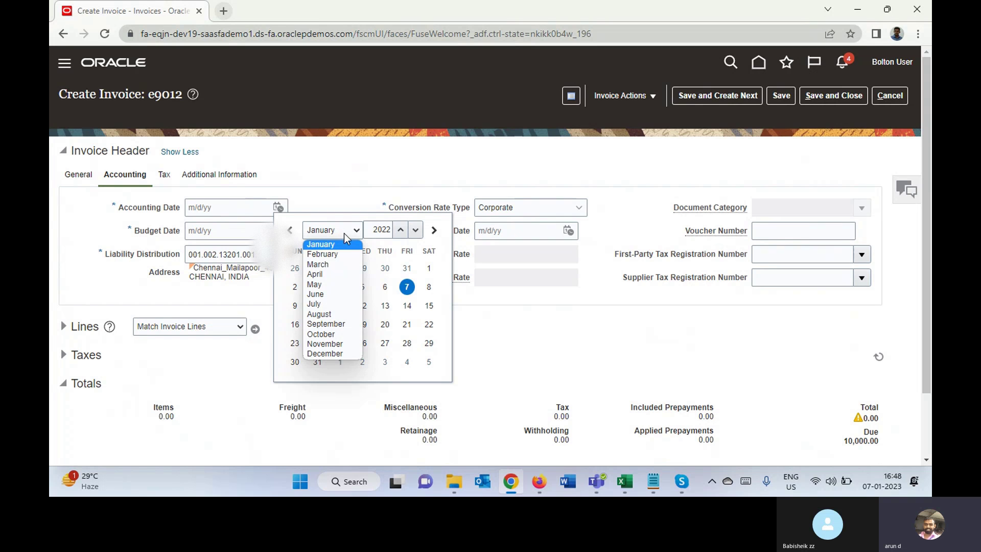
{"action": "left_click", "coordinate": [320, 354]}
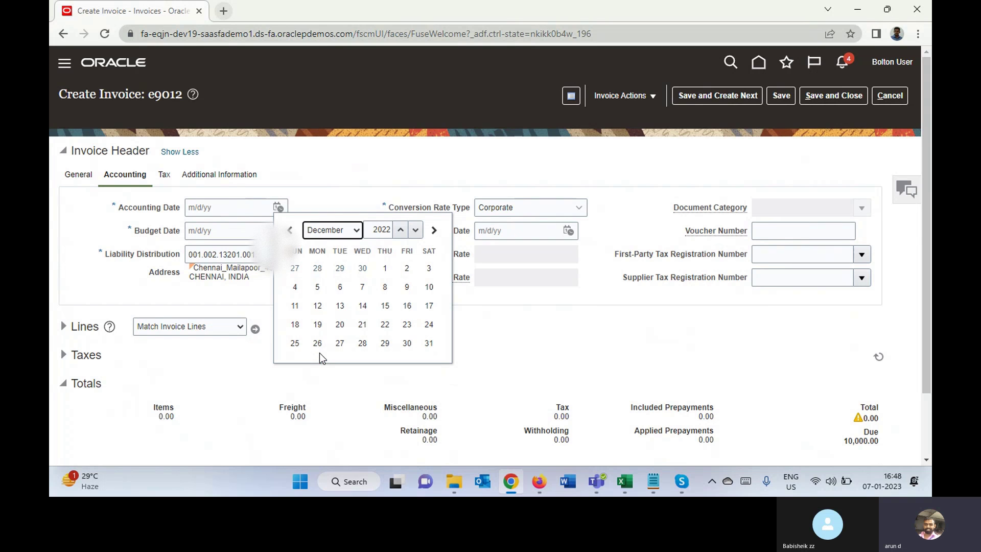
{"action": "left_click", "coordinate": [385, 324]}
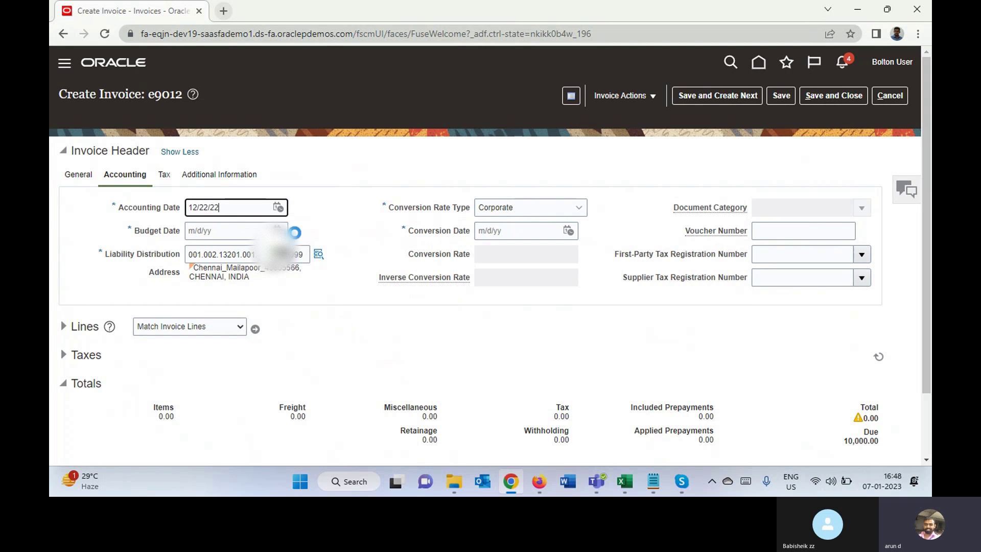
{"action": "triple_click", "coordinate": [255, 212]}
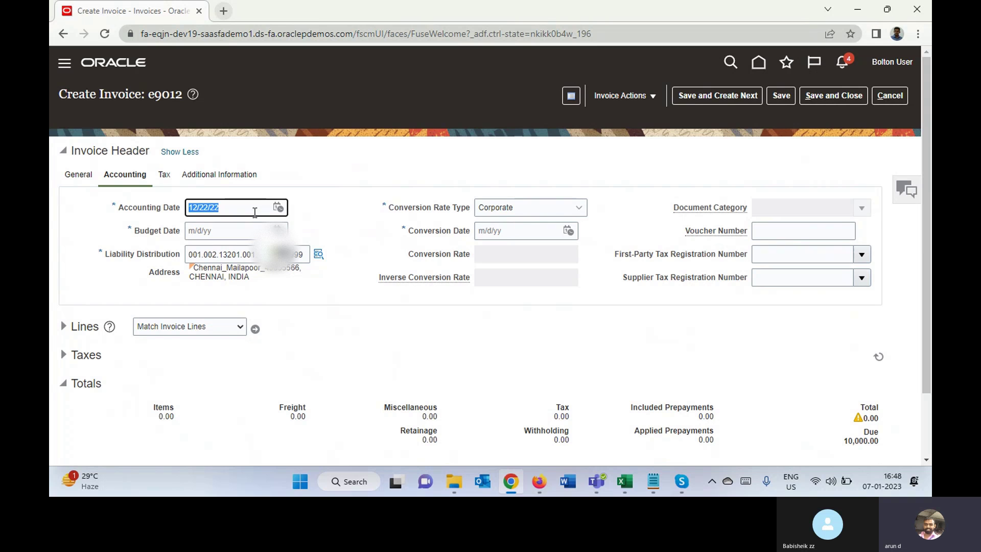
{"action": "key", "text": "Tab"}
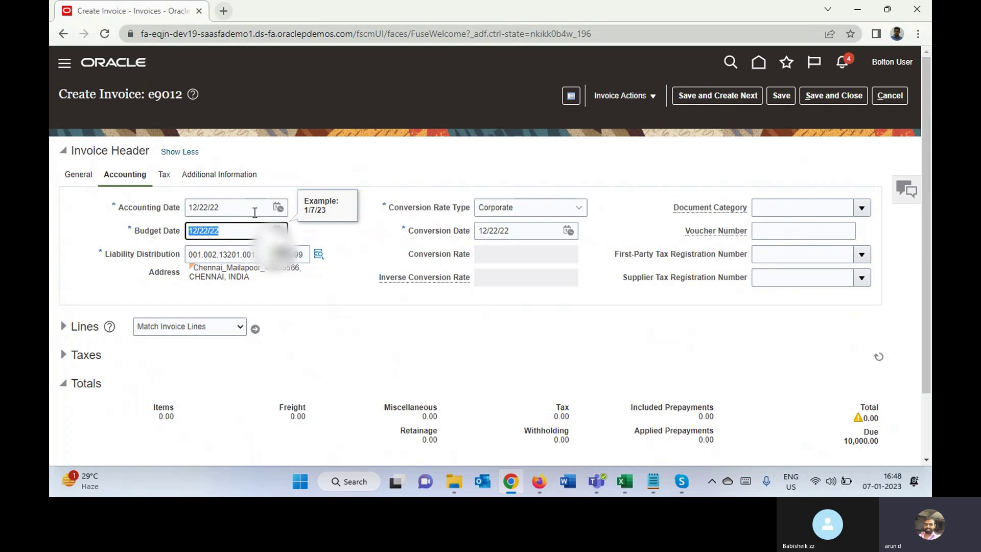
{"action": "left_click", "coordinate": [377, 241]}
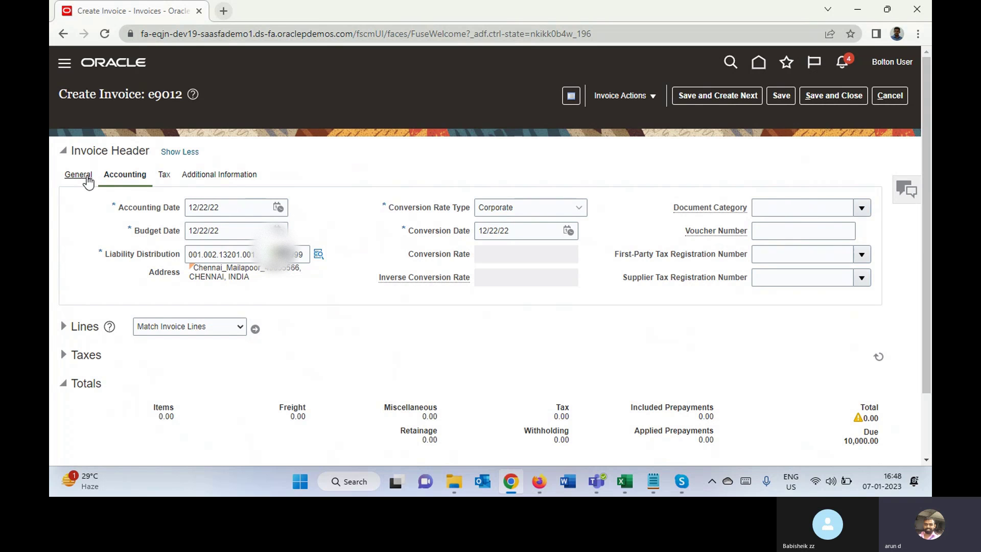
Set the invoice date to 12/22/22 in the general header details and try to save the invoice.
{"action": "left_click", "coordinate": [79, 176]}
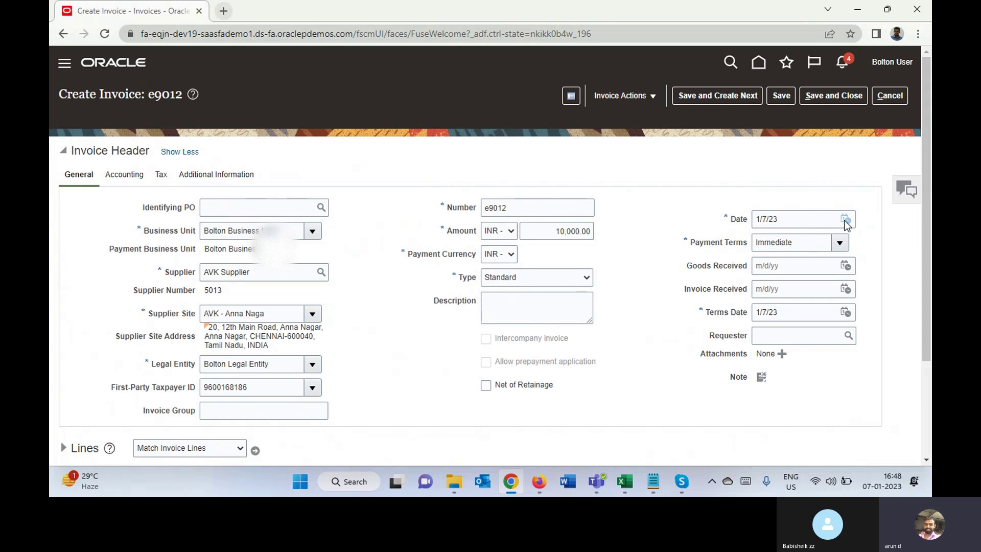
{"action": "left_click", "coordinate": [817, 221]}
{"action": "type", "text": "12/22/22"}
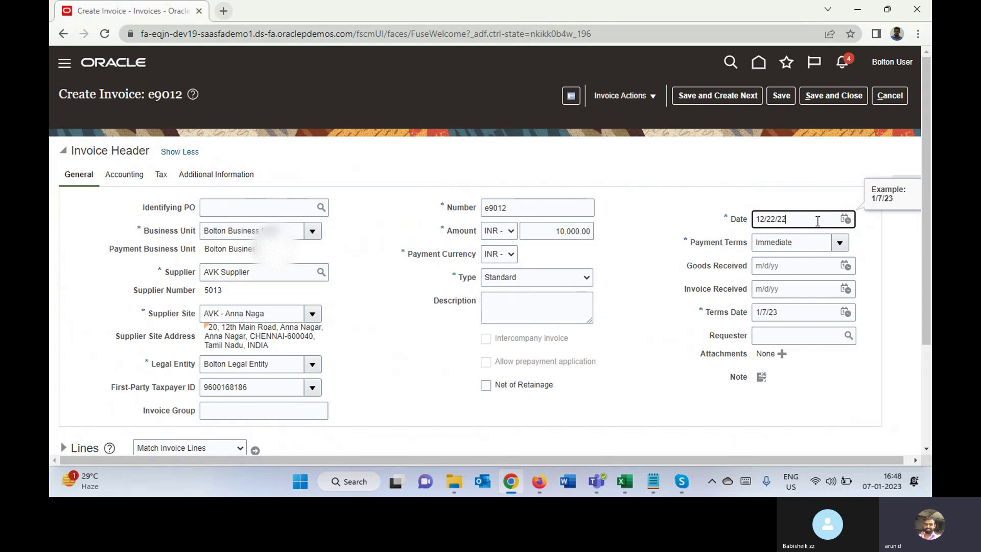
{"action": "key", "text": "Tab"}
{"action": "key", "text": "Tab"}
{"action": "key", "text": "Tab"}
{"action": "key", "text": "Tab"}
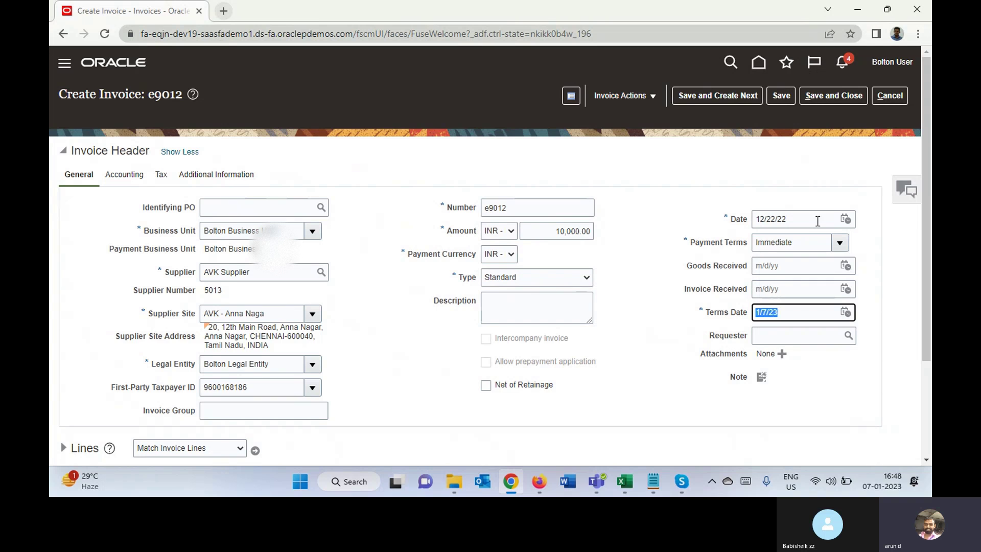
{"action": "left_click", "coordinate": [654, 282]}
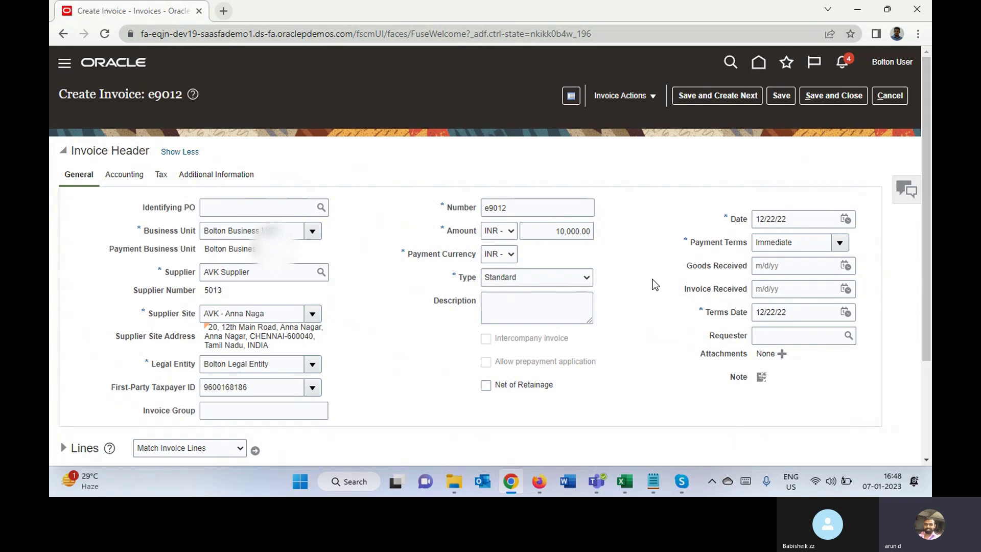
{"action": "left_click", "coordinate": [780, 95]}
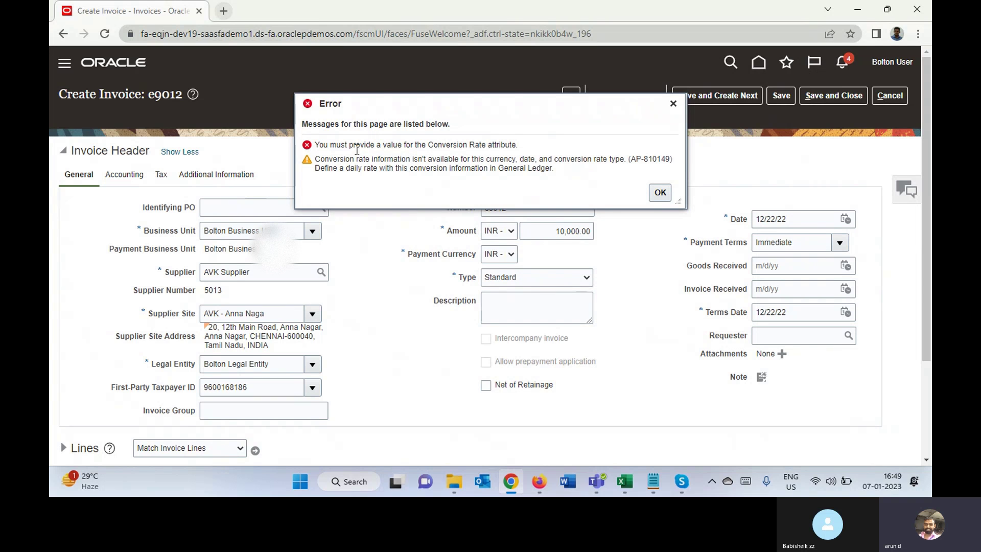
{"action": "left_click_drag", "start_coordinate": [356, 149], "coordinate": [521, 147]}
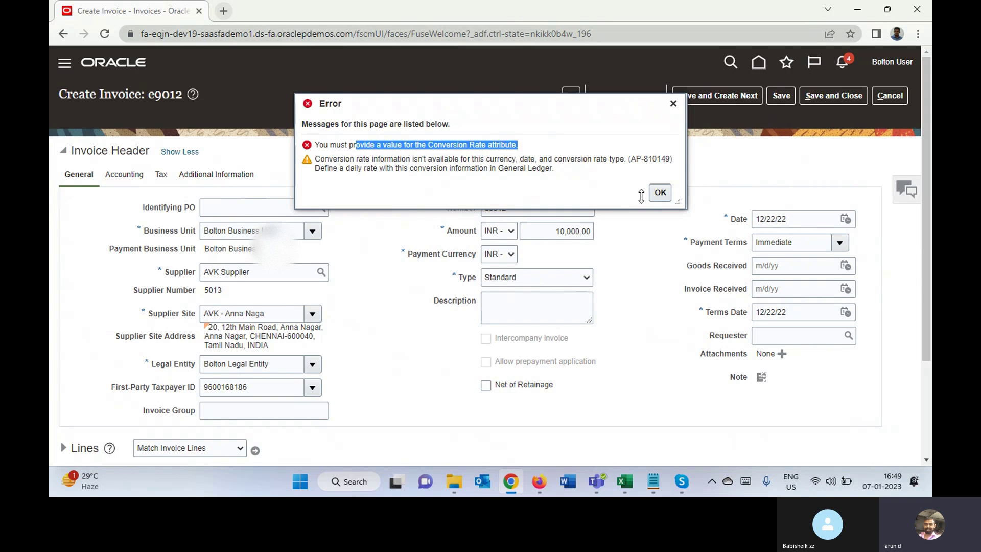
{"action": "left_click", "coordinate": [659, 195]}
Change the invoice currency to OMR - Rial Omani and save the invoice.
{"action": "left_click", "coordinate": [493, 232]}
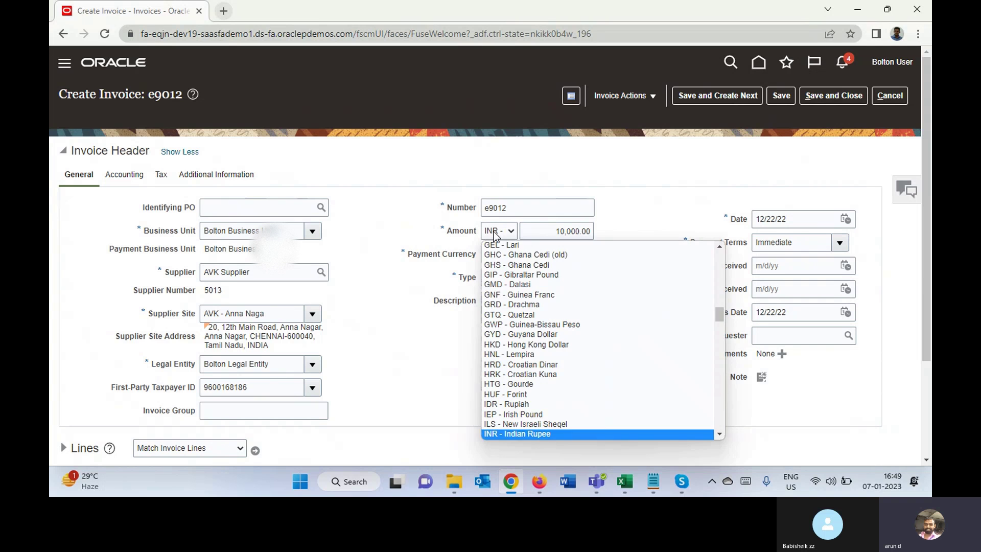
{"action": "key", "text": "o"}
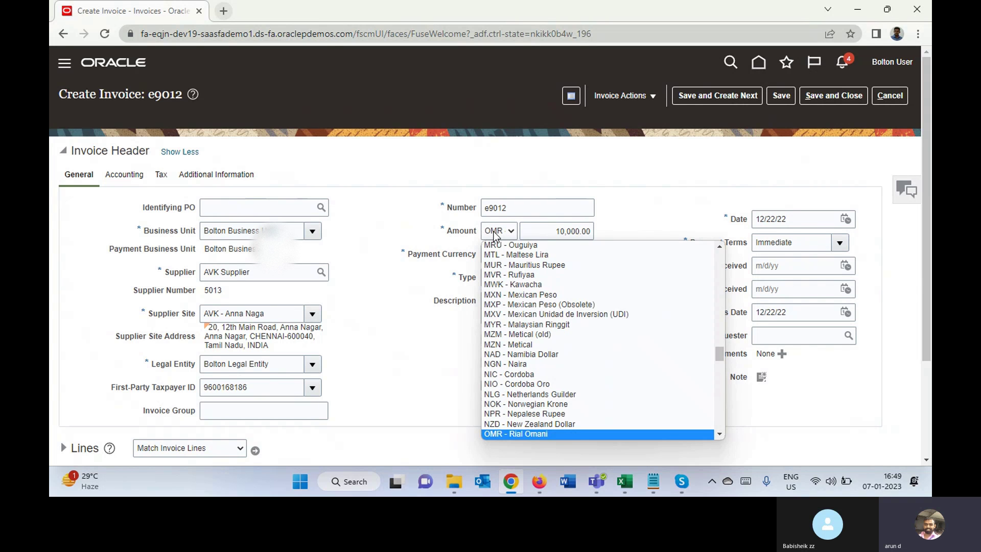
{"action": "key", "text": "Return"}
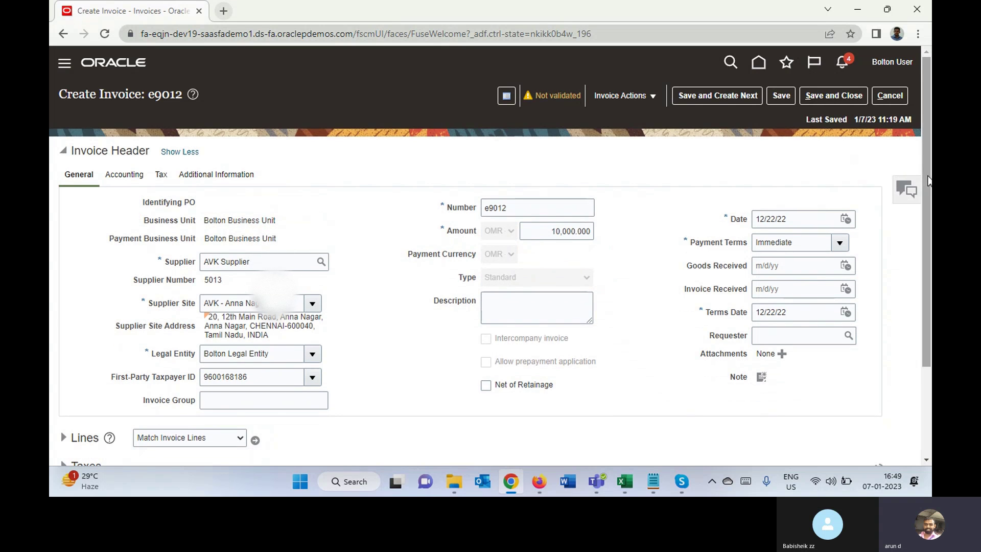
Expand the invoice lines and enter an amount of 10,000 on item line 1.
{"action": "left_click_drag", "start_coordinate": [928, 179], "coordinate": [915, 279]}
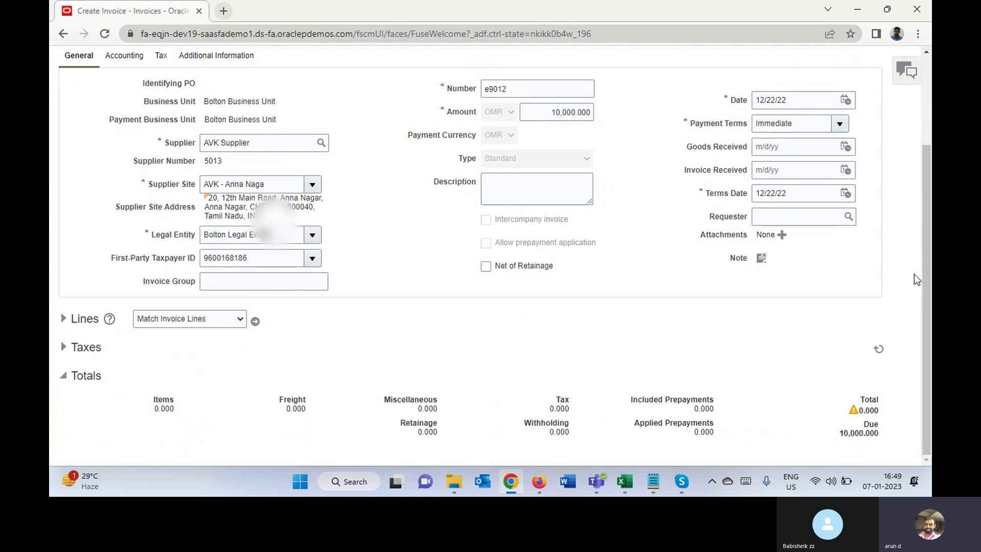
{"action": "left_click", "coordinate": [64, 319]}
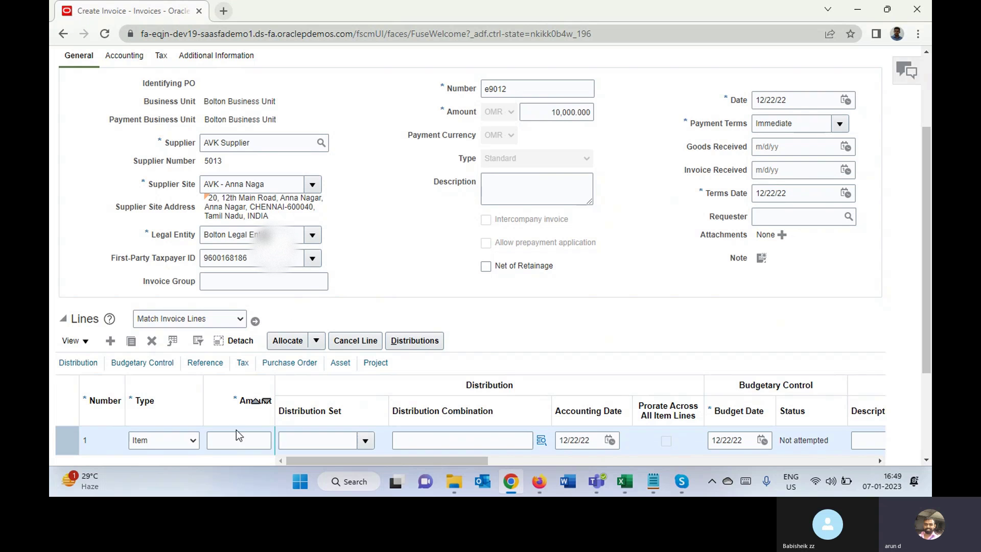
{"action": "left_click", "coordinate": [234, 441]}
{"action": "type", "text": "10,0"}
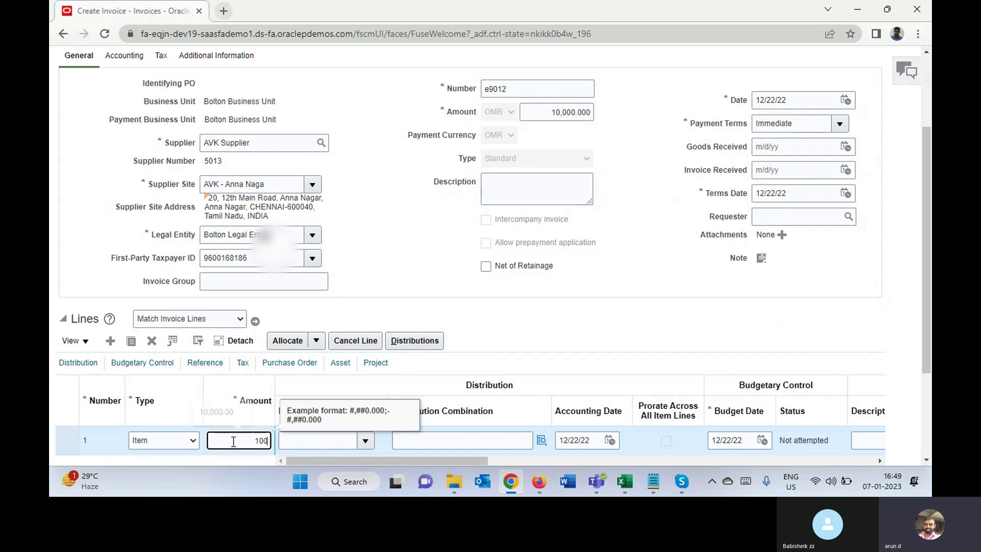
{"action": "type", "text": "00"}
{"action": "key", "text": "Tab"}
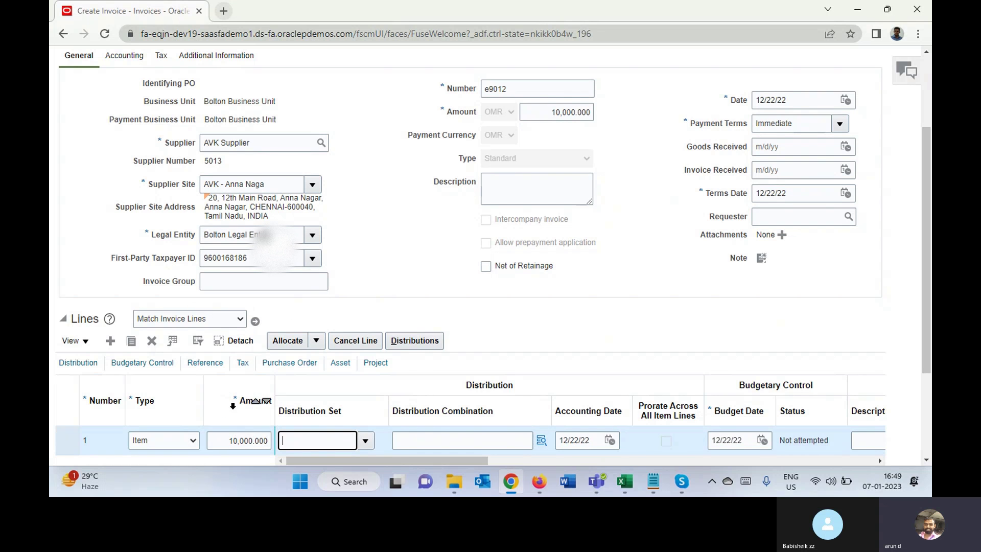
{"action": "left_click", "coordinate": [541, 440]}
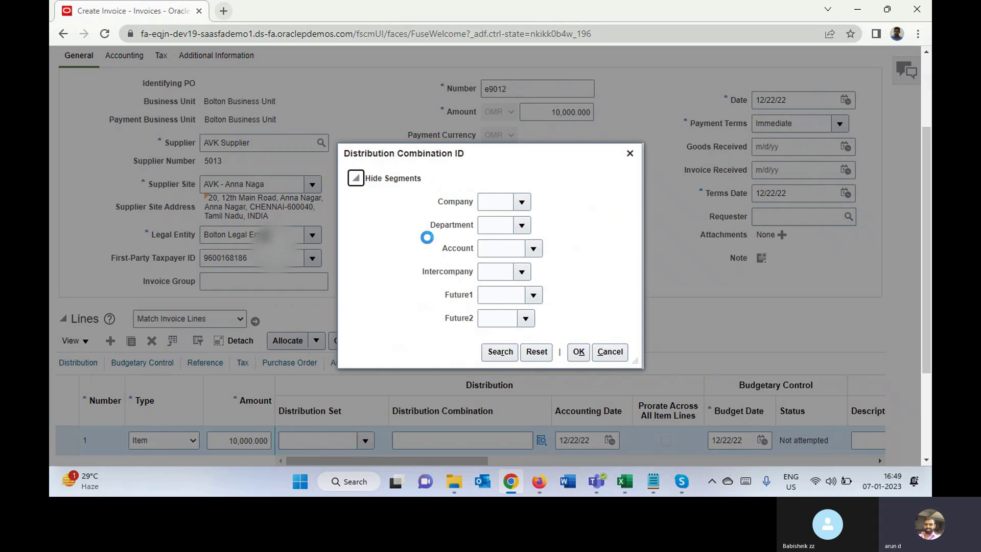
{"action": "left_click", "coordinate": [509, 356]}
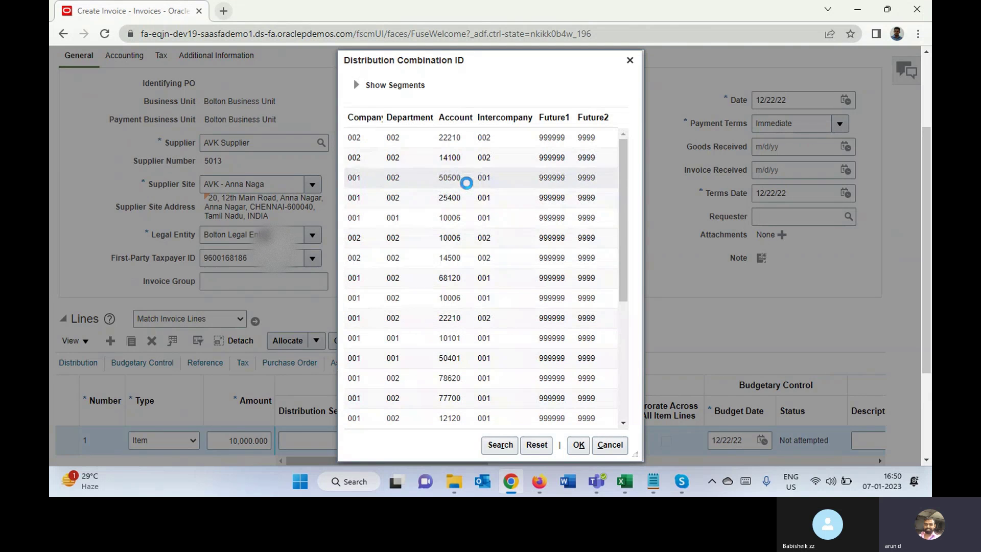
{"action": "left_click", "coordinate": [580, 445]}
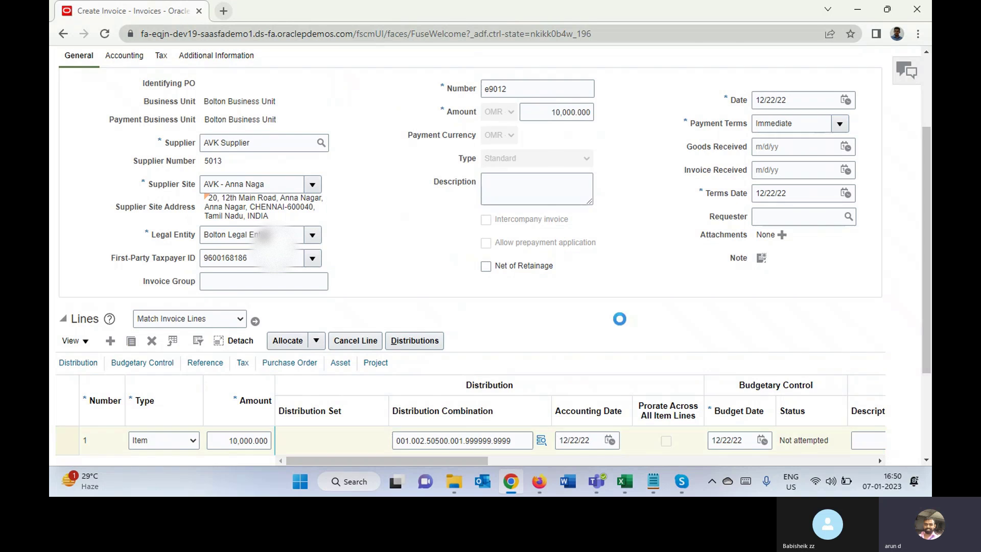
{"action": "triple_click", "coordinate": [519, 439]}
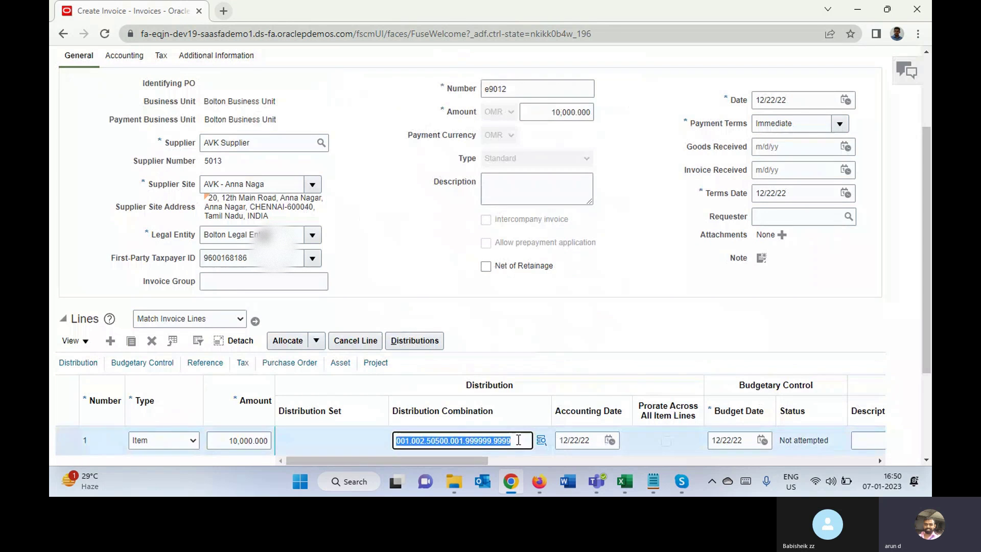
{"action": "key", "text": "BackSpace"}
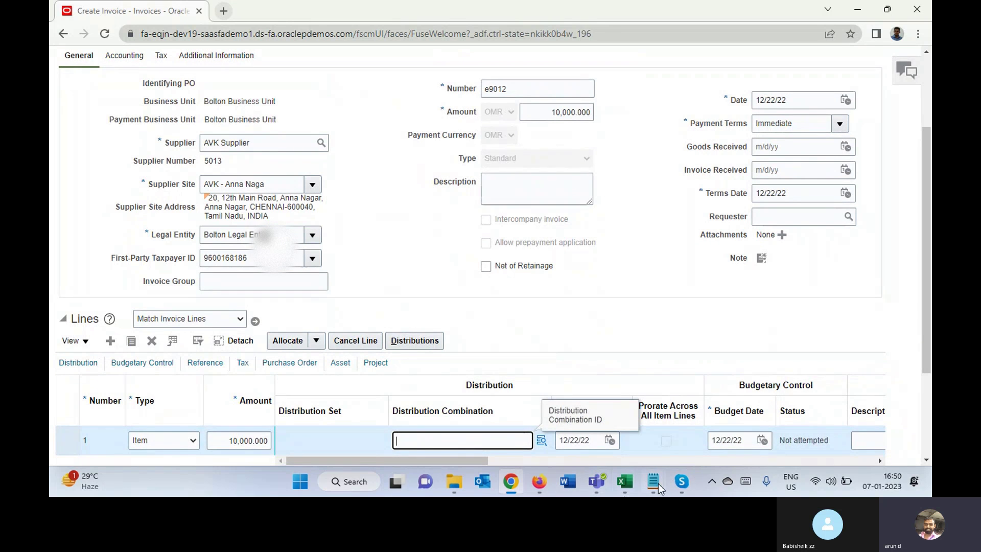
Copy the combination 001.002.68120.001.999999.9999 from the untitled Notepad note into line 1's distribution combination.
{"action": "mouse_move", "coordinate": [652, 489]}
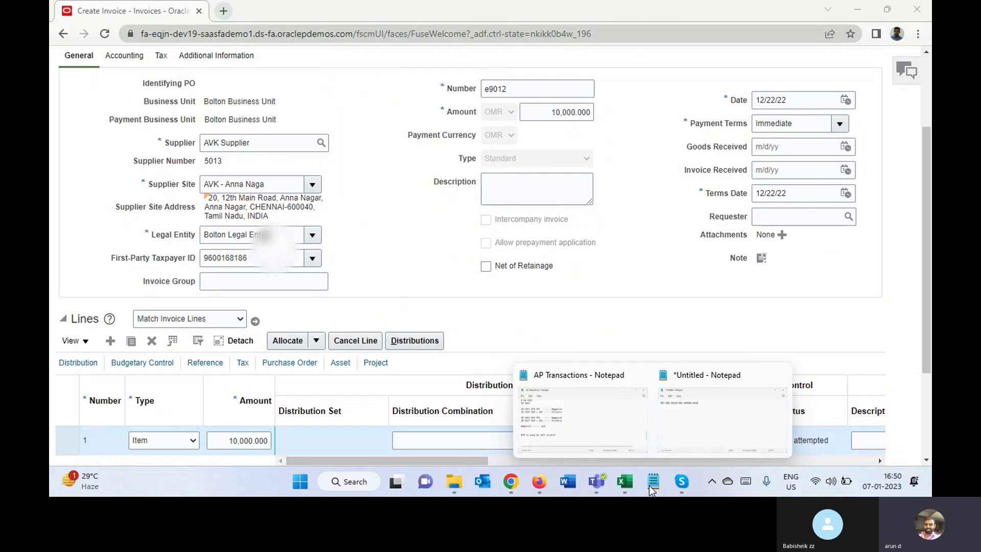
{"action": "left_click", "coordinate": [722, 396]}
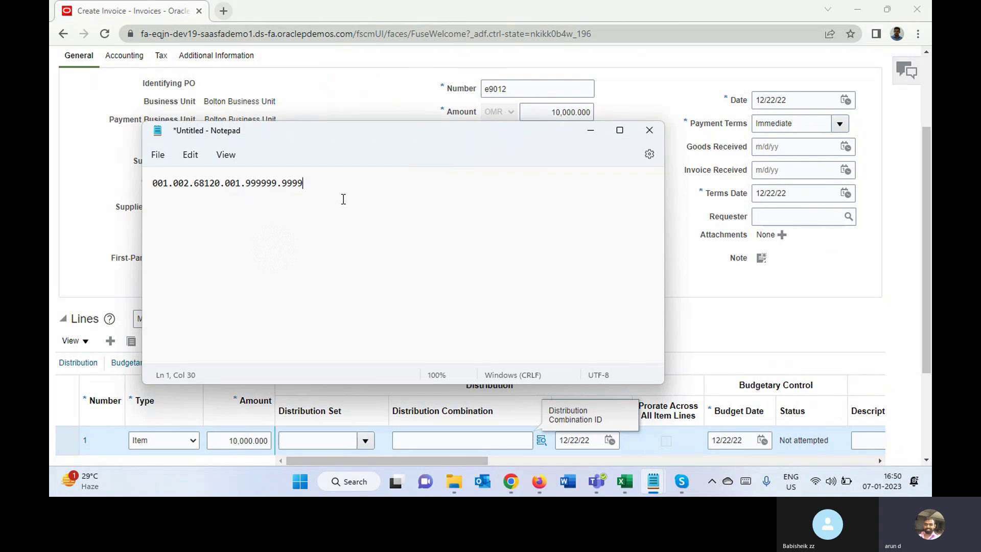
{"action": "key", "text": "shift+Left"}
{"action": "key", "text": "shift+Left"}
{"action": "key", "text": "shift+Left"}
{"action": "key", "text": "shift+Left"}
{"action": "key", "text": "shift+Left"}
{"action": "key", "text": "shift+Left"}
{"action": "key", "text": "shift+Left"}
{"action": "key", "text": "shift+Left"}
{"action": "key", "text": "shift+Left"}
{"action": "key", "text": "shift+Left"}
{"action": "key", "text": "shift+Left"}
{"action": "key", "text": "shift+Left"}
{"action": "key", "text": "shift+Left"}
{"action": "key", "text": "shift+Left"}
{"action": "key", "text": "shift+Left"}
{"action": "key", "text": "shift+Left"}
{"action": "key", "text": "shift+Left"}
{"action": "key", "text": "shift+Left"}
{"action": "key", "text": "shift+Left"}
{"action": "key", "text": "shift+Left"}
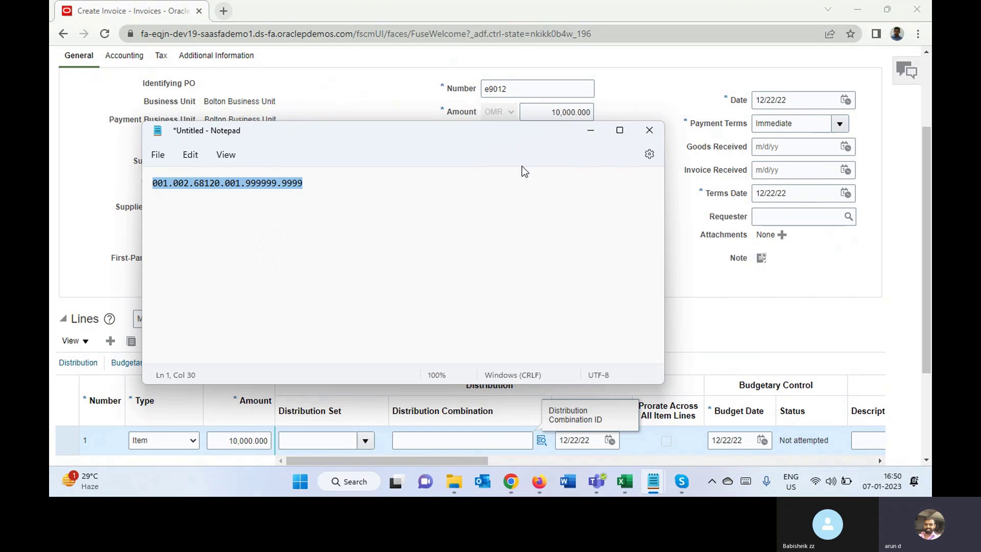
{"action": "left_click", "coordinate": [591, 132]}
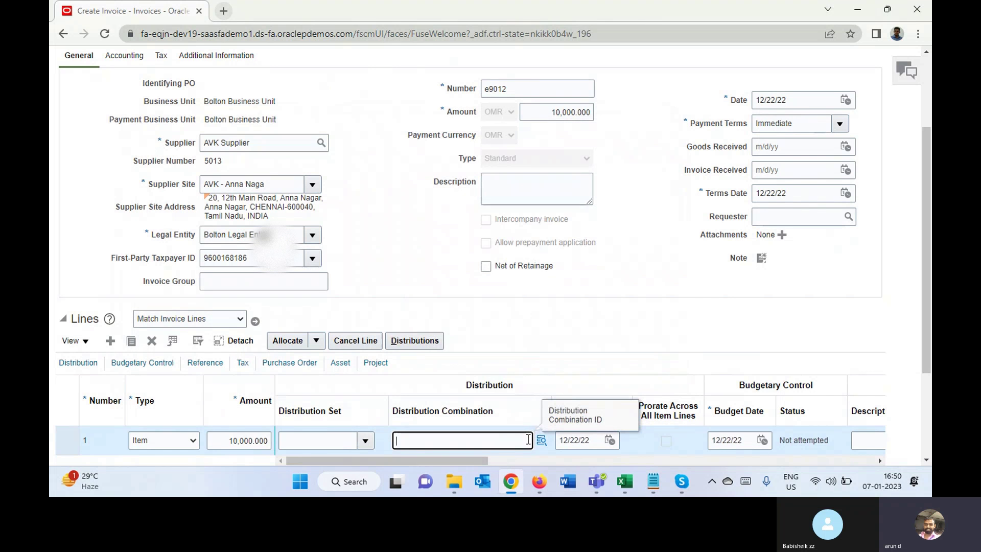
{"action": "type", "text": "001.002.68120.001.999999.9999"}
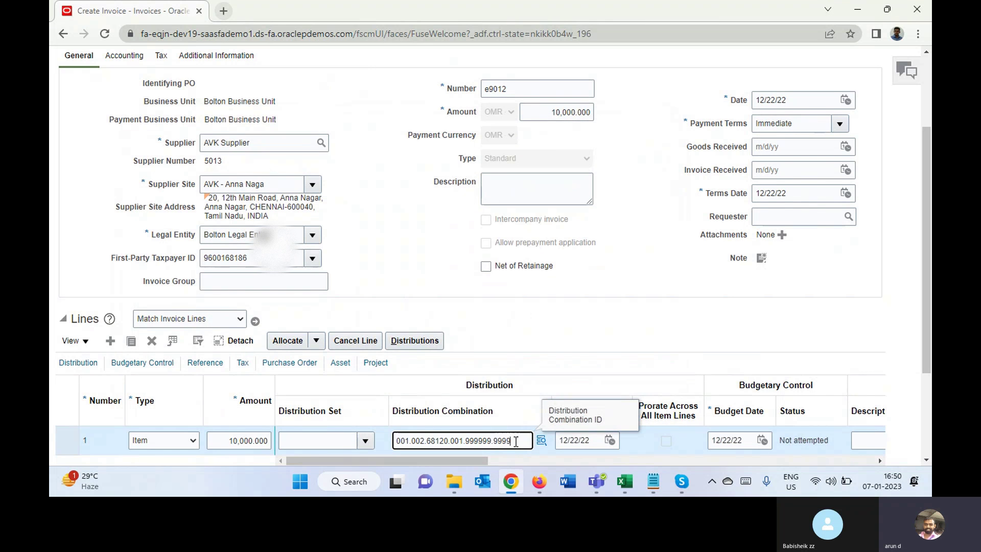
Change the account segment of line 1's distribution combination to 15910 Asset Clearing and save the invoice.
{"action": "left_click", "coordinate": [544, 346]}
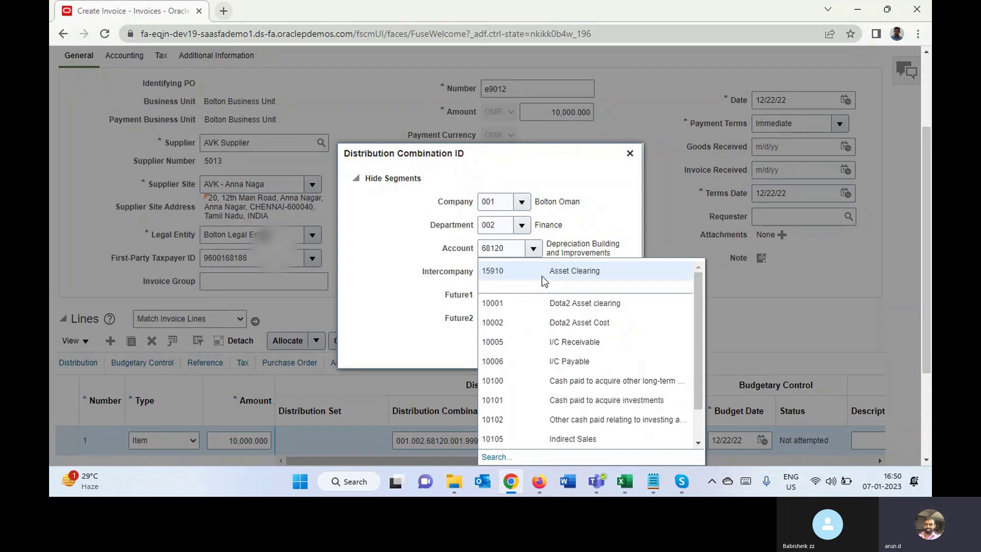
{"action": "left_click", "coordinate": [567, 274]}
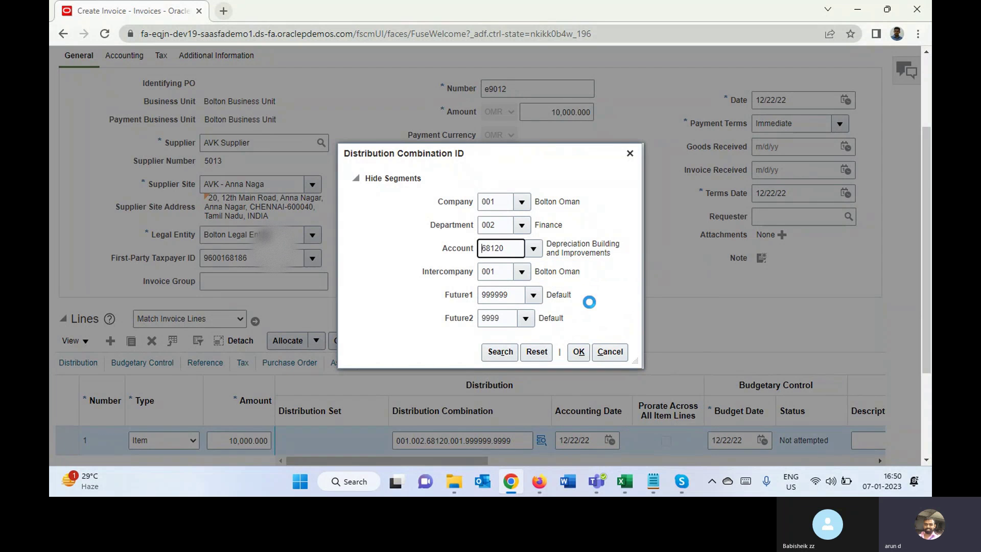
{"action": "left_click", "coordinate": [579, 352]}
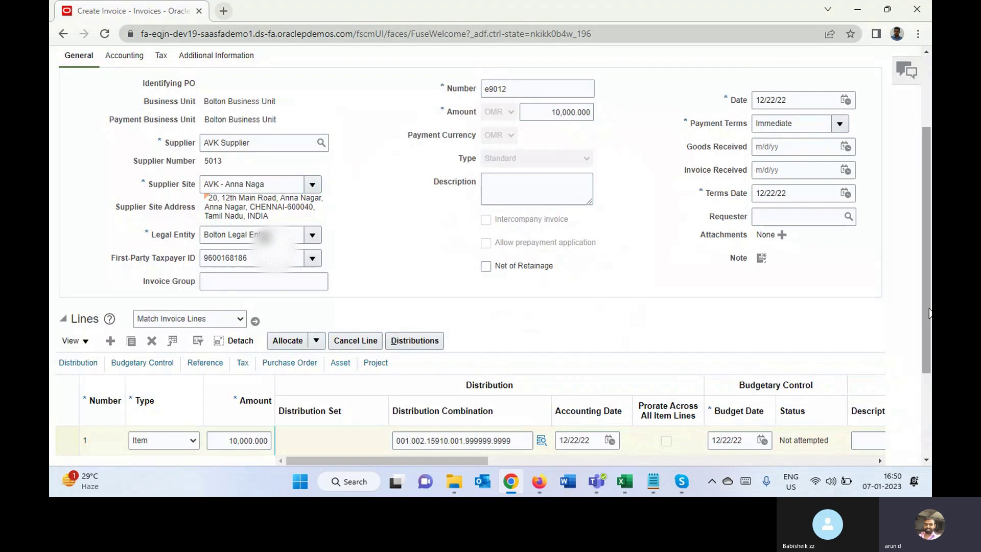
{"action": "left_click_drag", "start_coordinate": [929, 313], "coordinate": [929, 240]}
{"action": "left_click", "coordinate": [782, 96]}
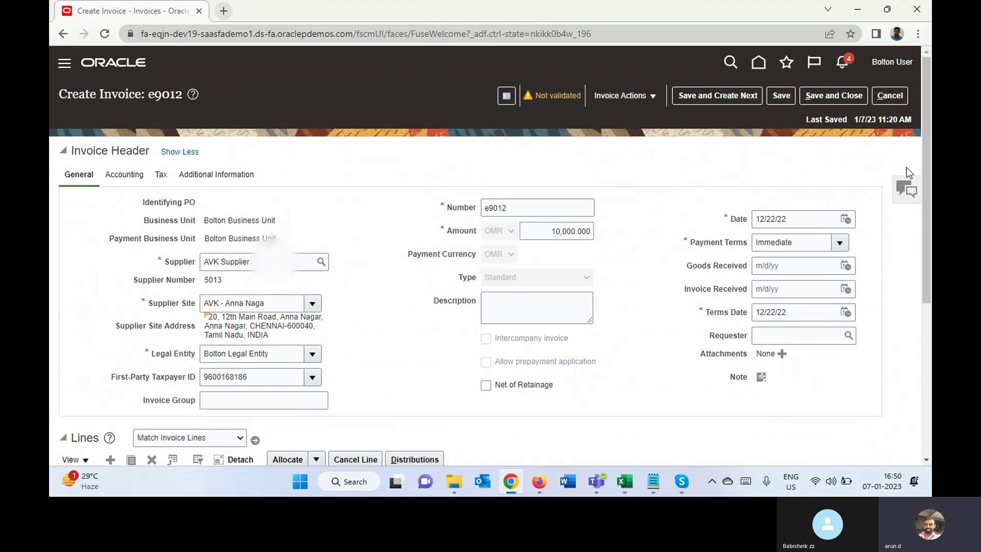
Mark invoice line 1 to be tracked as an asset.
{"action": "left_click_drag", "start_coordinate": [926, 169], "coordinate": [927, 309]}
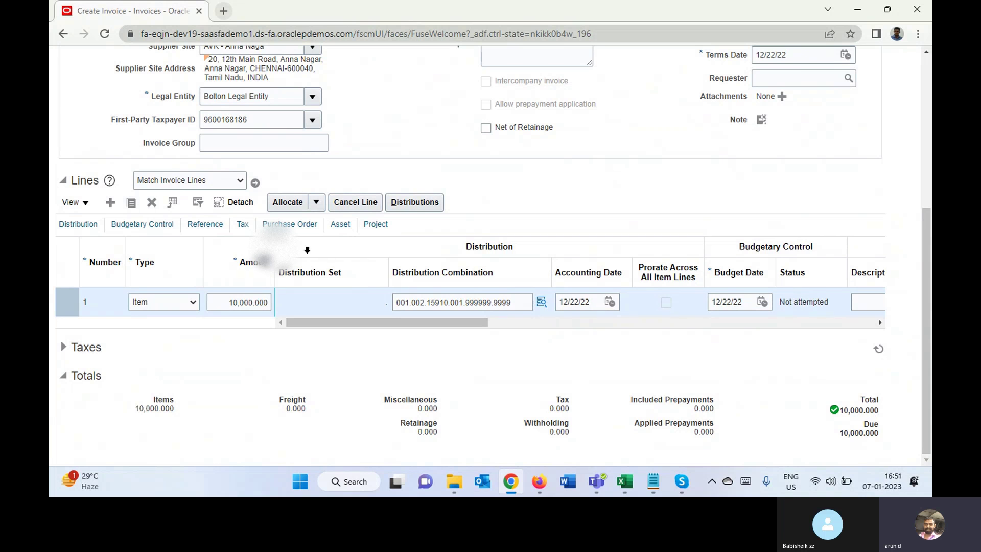
{"action": "left_click", "coordinate": [341, 228]}
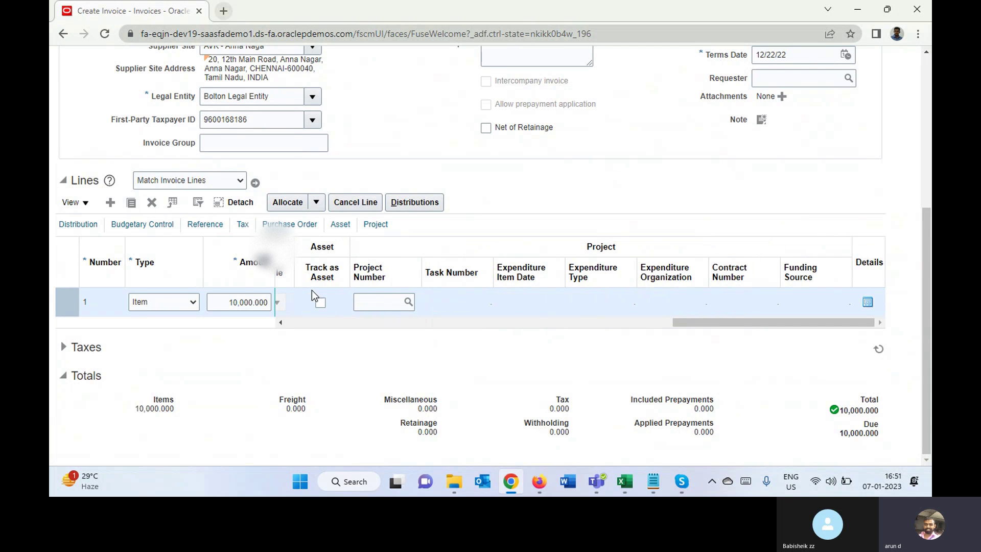
{"action": "left_click", "coordinate": [321, 305]}
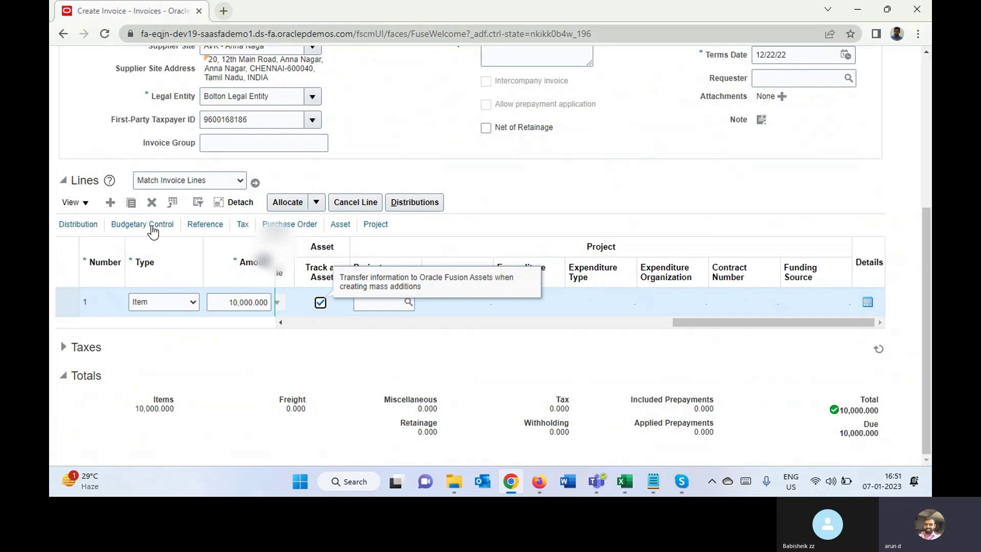
Show the Book and Asset Category columns of the Asset group in the invoice lines table.
{"action": "left_click", "coordinate": [85, 203]}
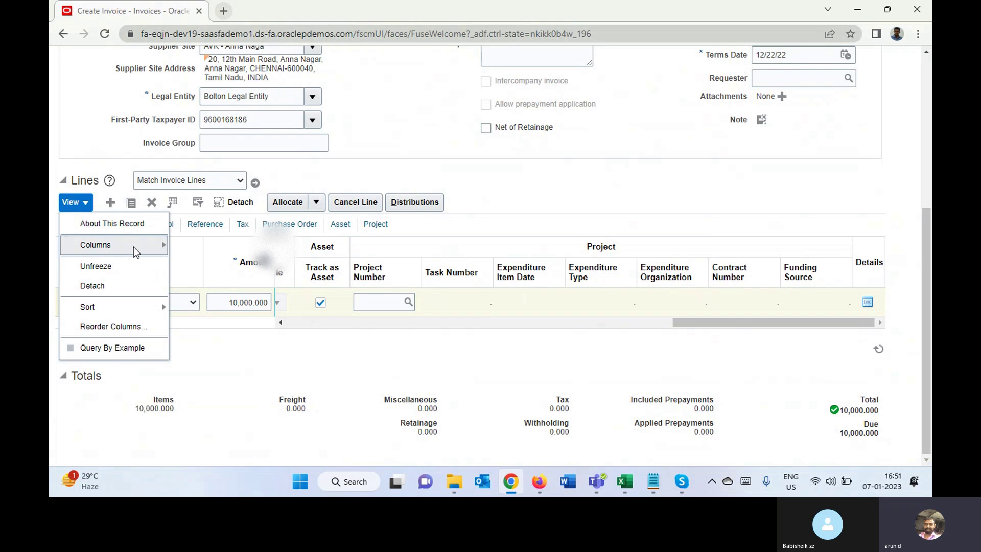
{"action": "mouse_move", "coordinate": [134, 246]}
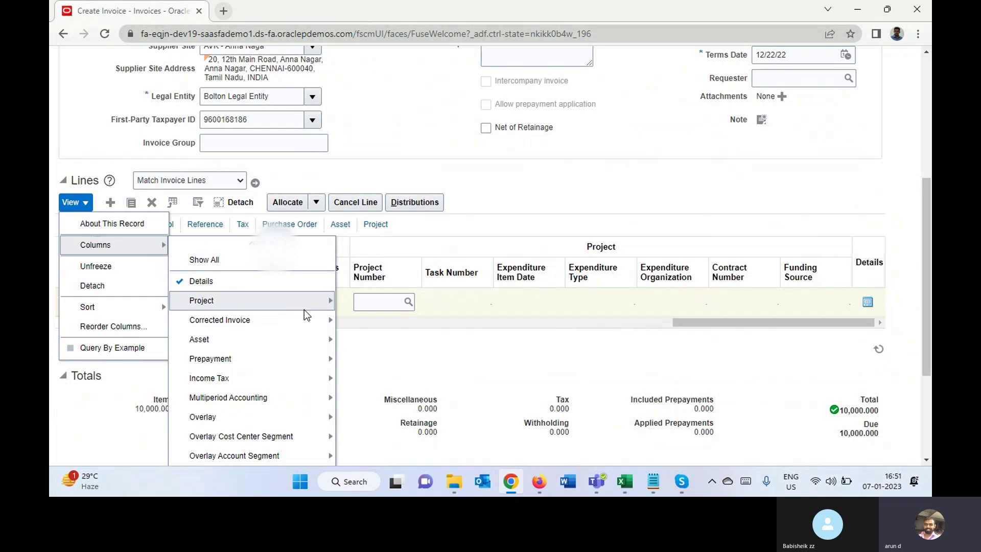
{"action": "mouse_move", "coordinate": [300, 344]}
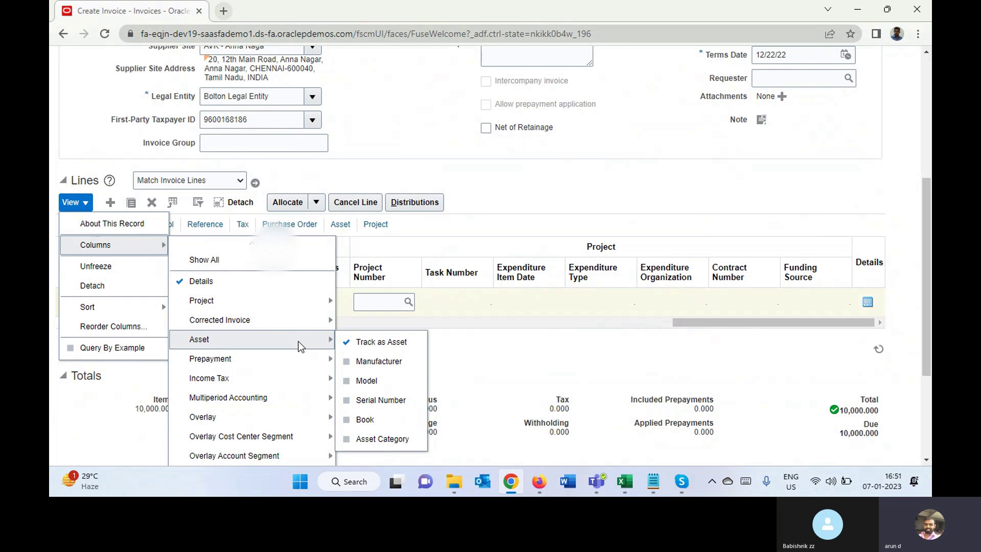
{"action": "left_click", "coordinate": [393, 425]}
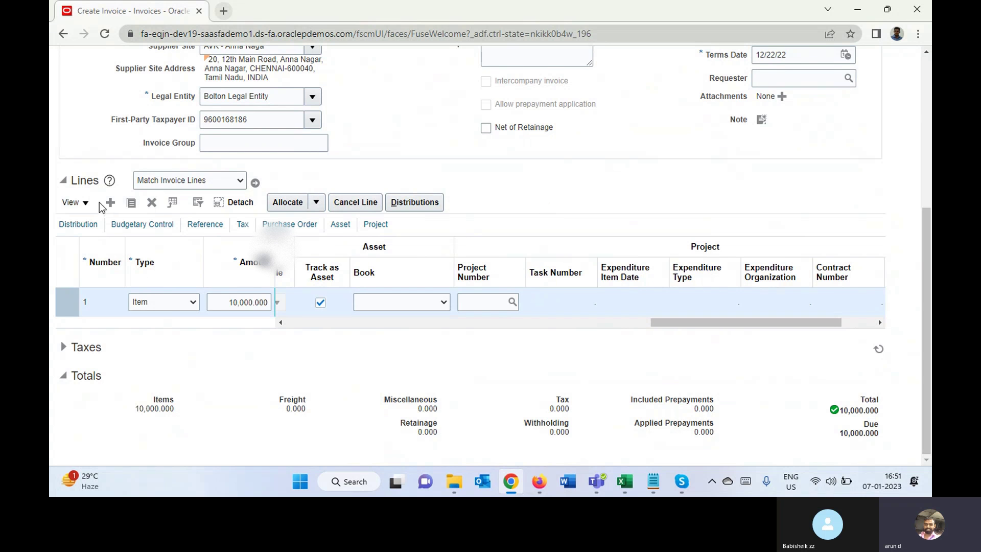
{"action": "left_click", "coordinate": [76, 202]}
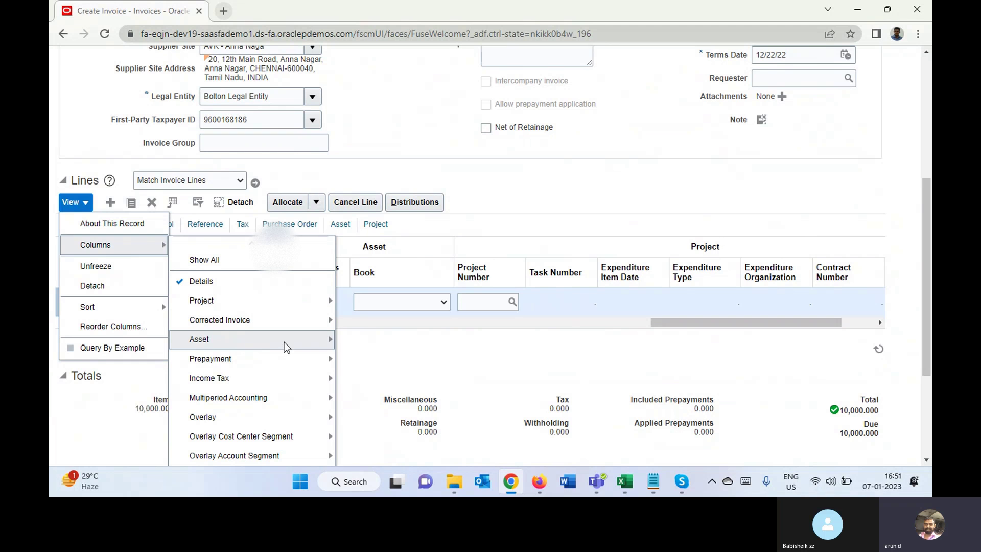
{"action": "mouse_move", "coordinate": [285, 342]}
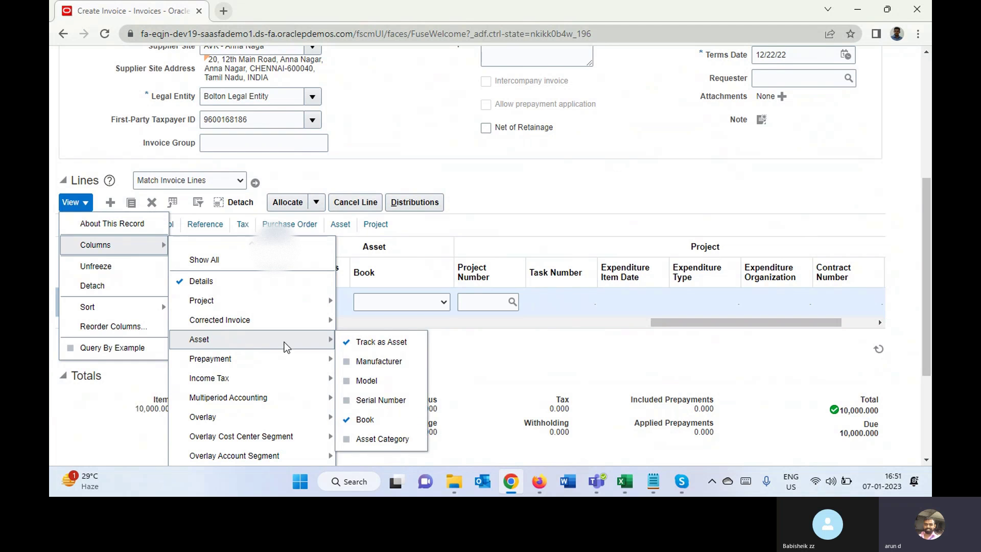
{"action": "left_click", "coordinate": [381, 439]}
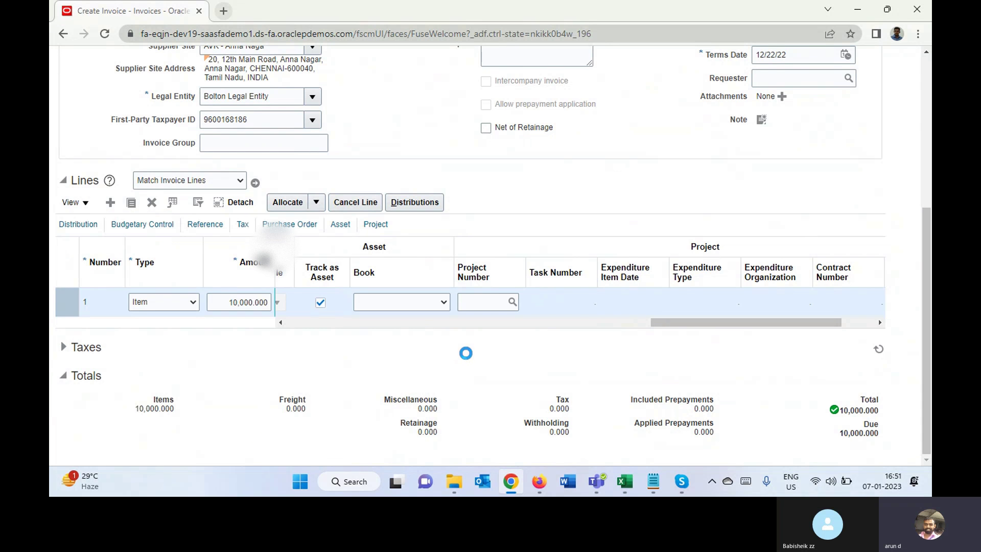
Set the asset book of invoice line 1 to BOLTON ASSET BOOK.
{"action": "left_click", "coordinate": [428, 307]}
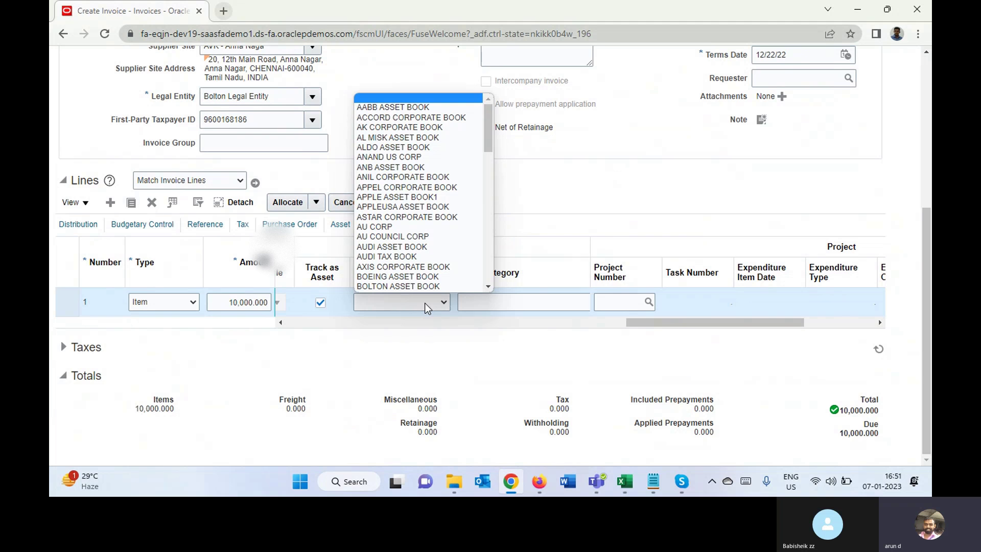
{"action": "key", "text": "b"}
{"action": "key", "text": "Down"}
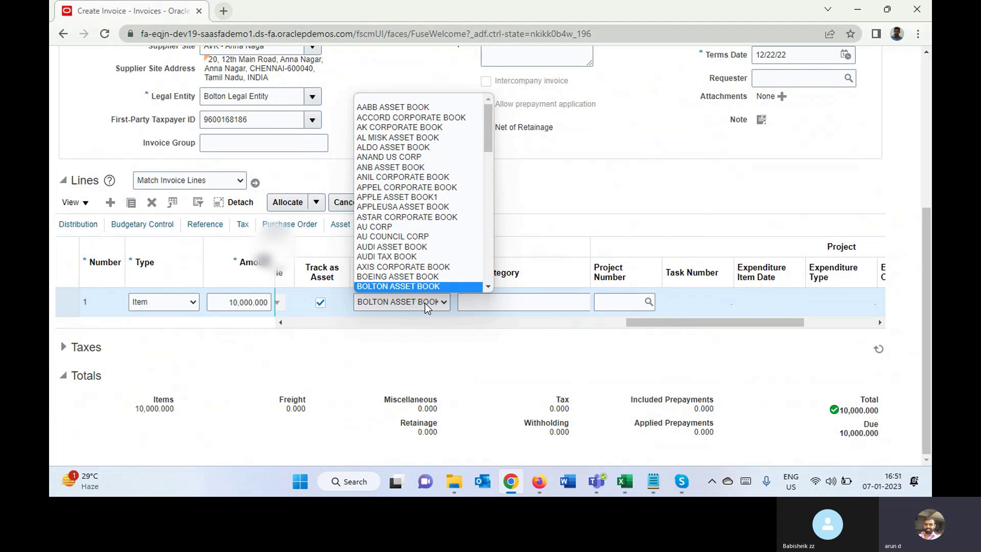
{"action": "key", "text": "Return"}
{"action": "left_click", "coordinate": [513, 304]}
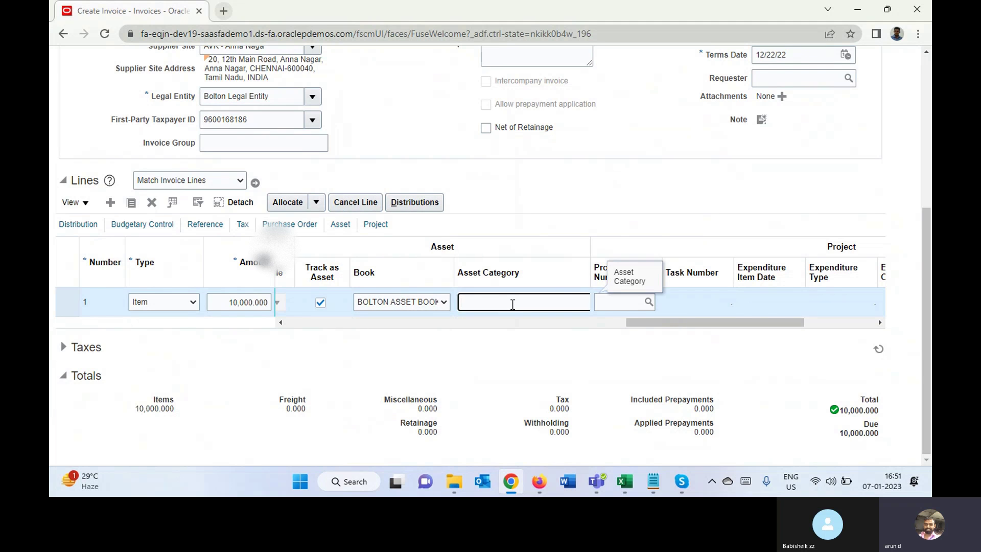
{"action": "left_click", "coordinate": [583, 302]}
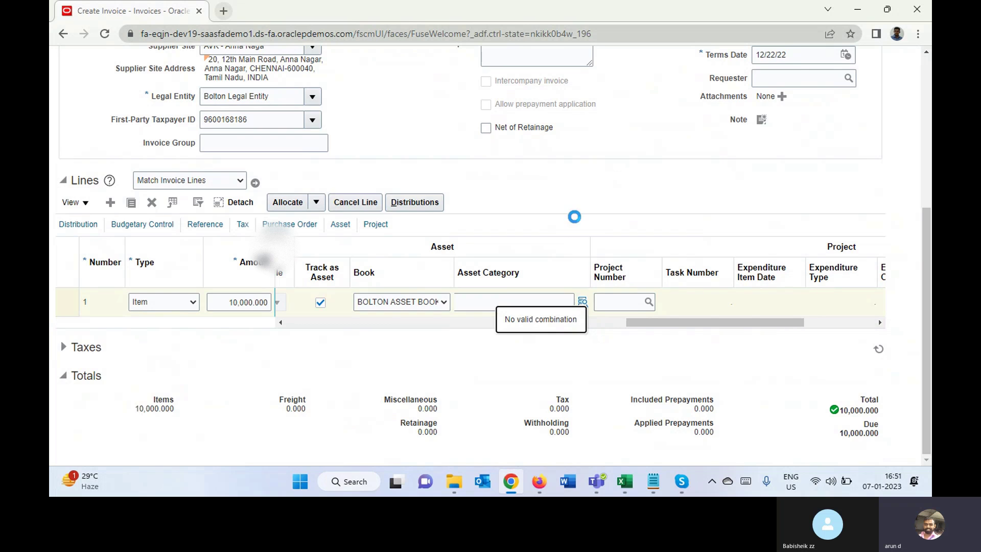
{"action": "left_click", "coordinate": [500, 305]}
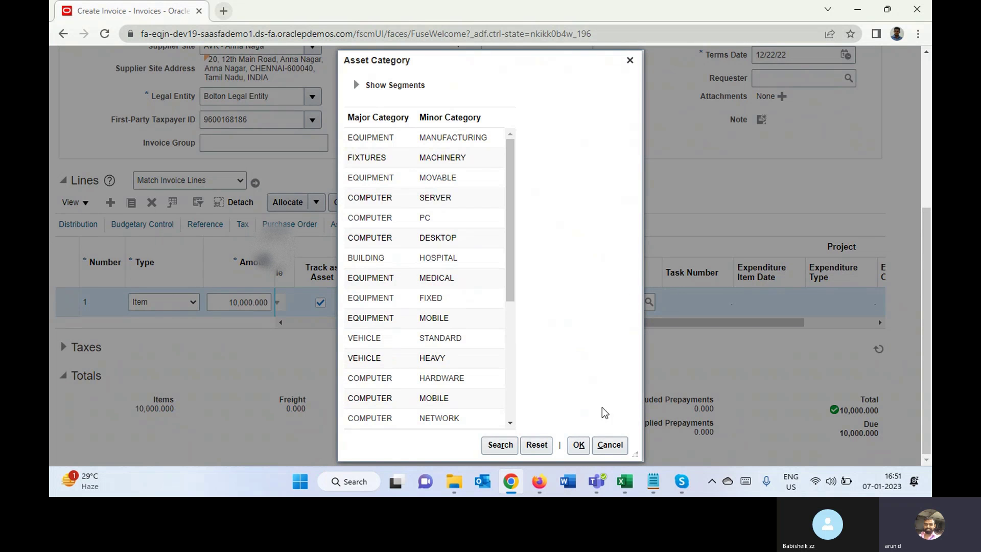
{"action": "left_click", "coordinate": [610, 445]}
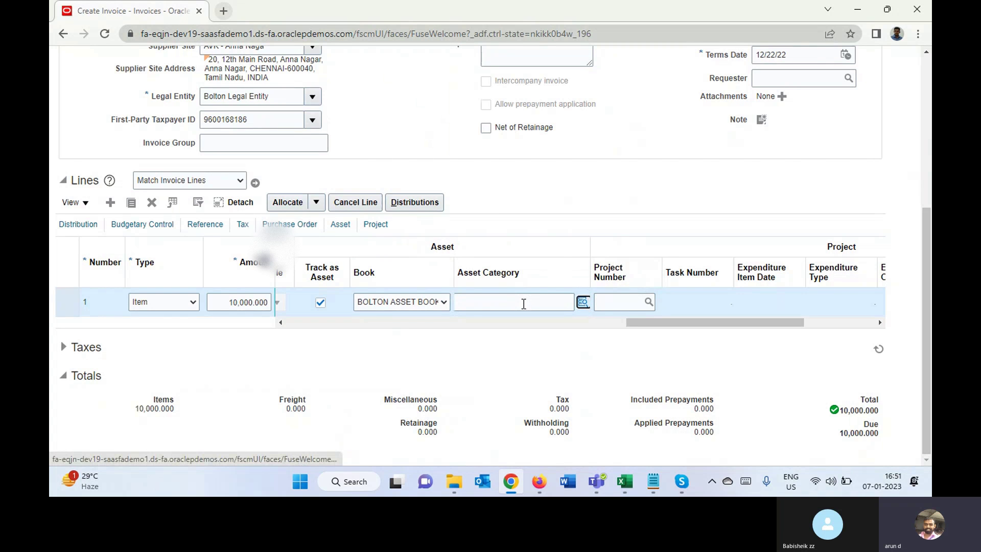
Set line 1's asset category to major category IT & Software and minor category ERP Server, and save the invoice.
{"action": "left_click", "coordinate": [583, 302]}
{"action": "left_click", "coordinate": [532, 247]}
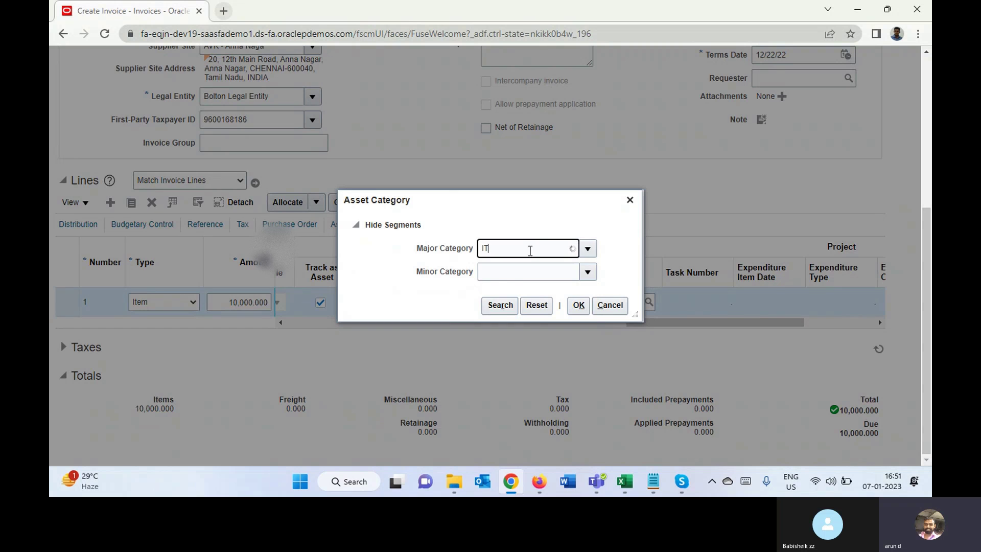
{"action": "left_click", "coordinate": [531, 266]}
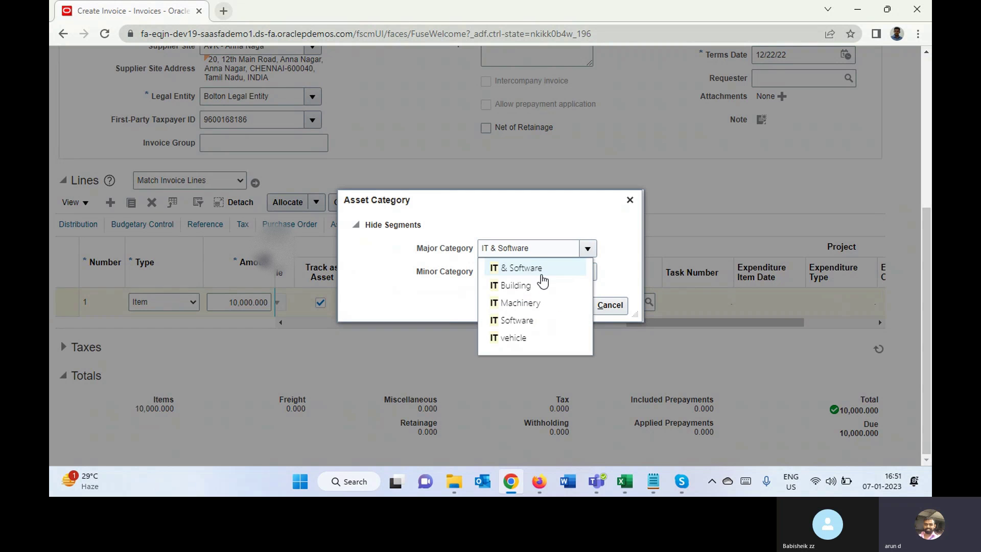
{"action": "left_click", "coordinate": [530, 268]}
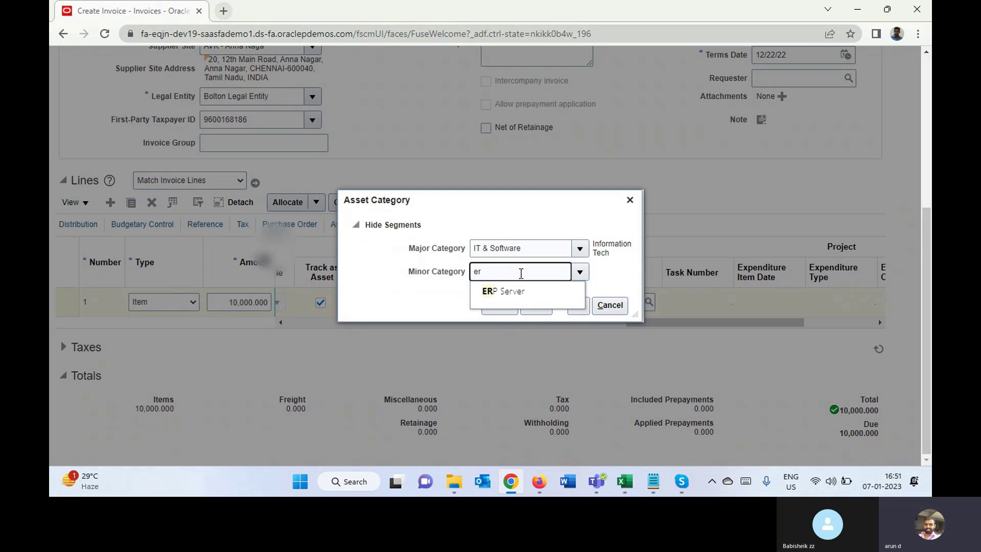
{"action": "left_click", "coordinate": [516, 290]}
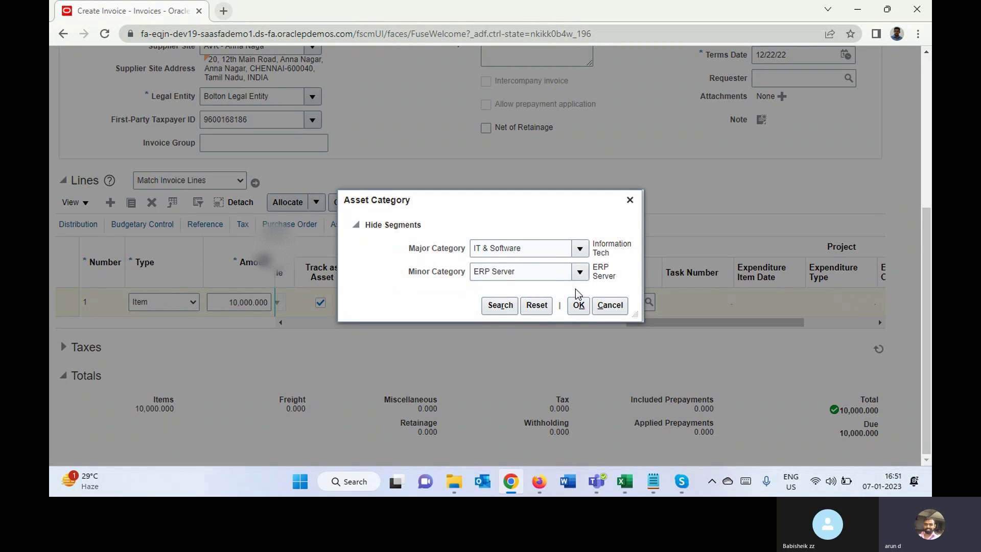
{"action": "left_click", "coordinate": [577, 305]}
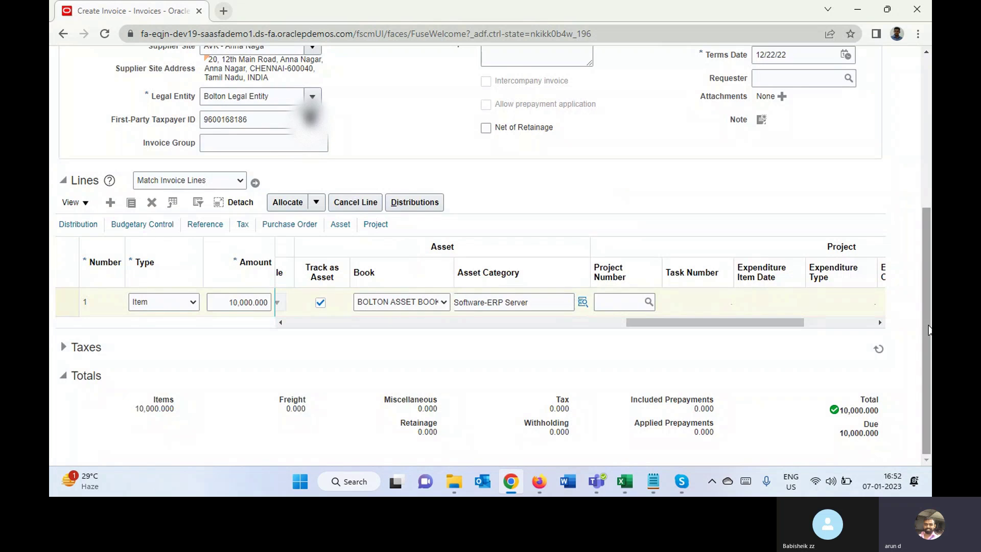
{"action": "scroll", "coordinate": [919, 151], "scroll_direction": "up", "scroll_amount": 5}
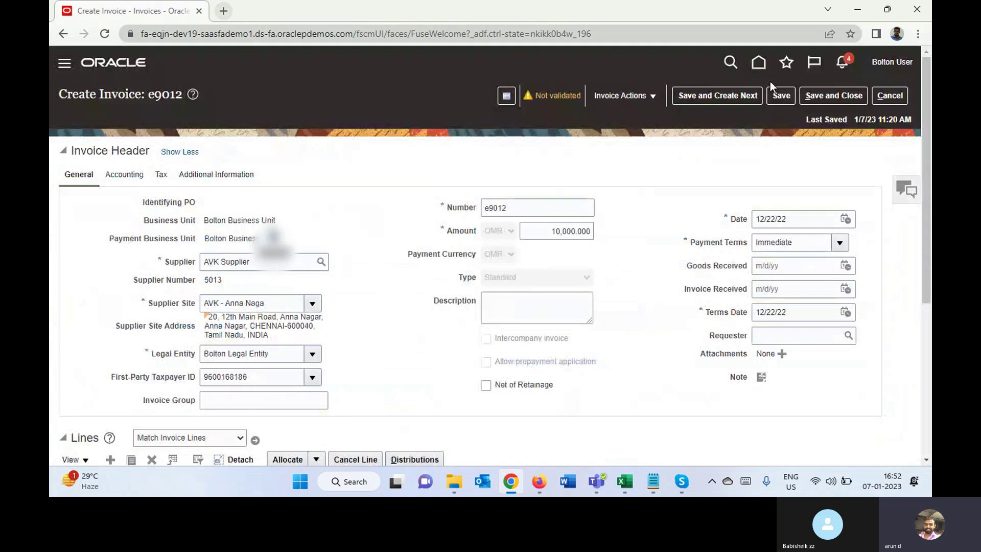
{"action": "left_click", "coordinate": [782, 95]}
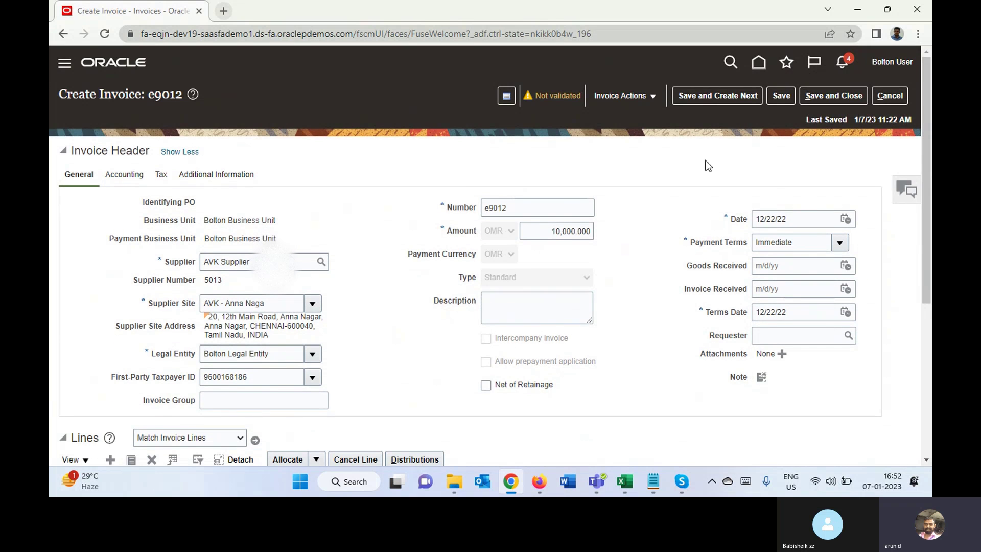
Validate invoice e9012.
{"action": "left_click_drag", "start_coordinate": [925, 158], "coordinate": [927, 218]}
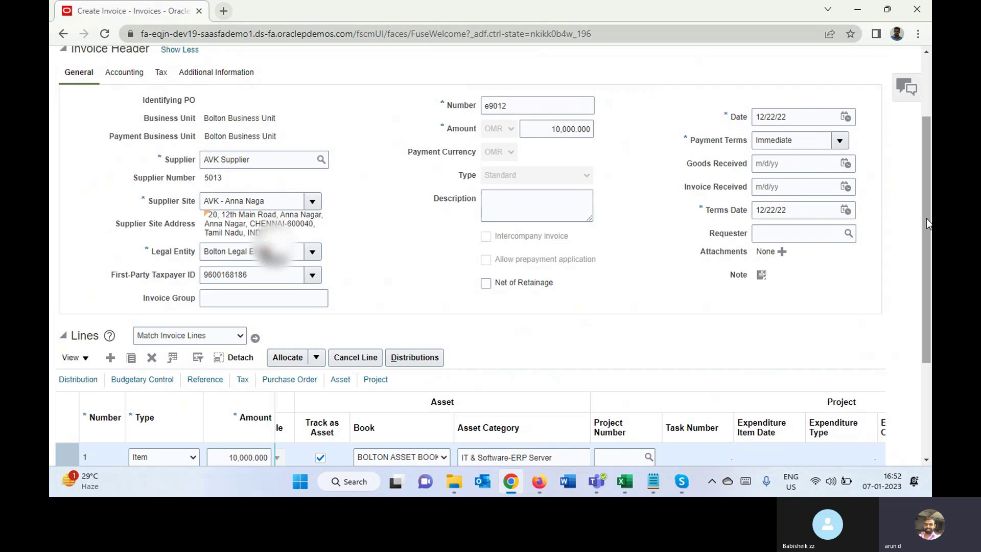
{"action": "left_click_drag", "start_coordinate": [927, 221], "coordinate": [927, 294]}
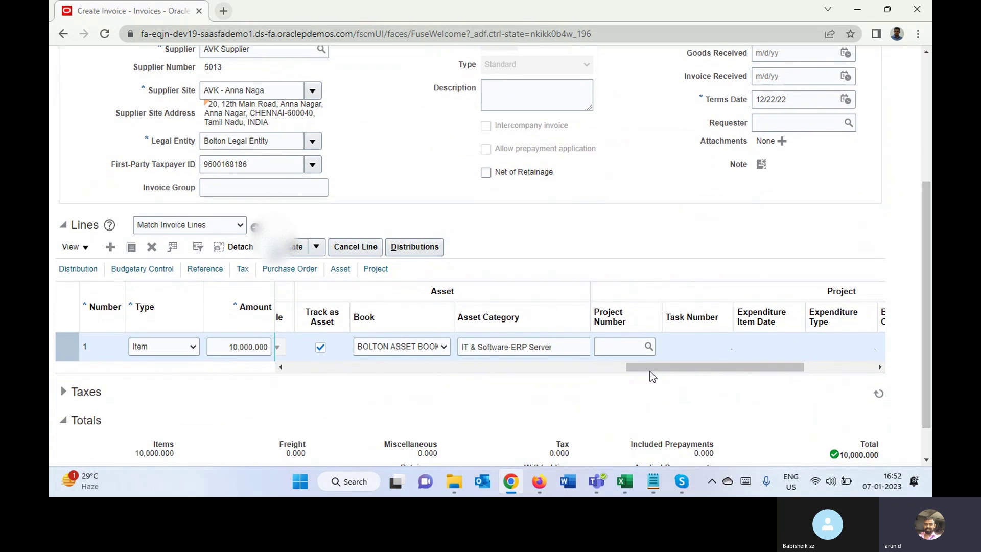
{"action": "mouse_move", "coordinate": [667, 367]}
{"action": "left_mouse_down"}
{"action": "mouse_move", "coordinate": [332, 377]}
{"action": "mouse_move", "coordinate": [672, 357]}
{"action": "left_mouse_up"}
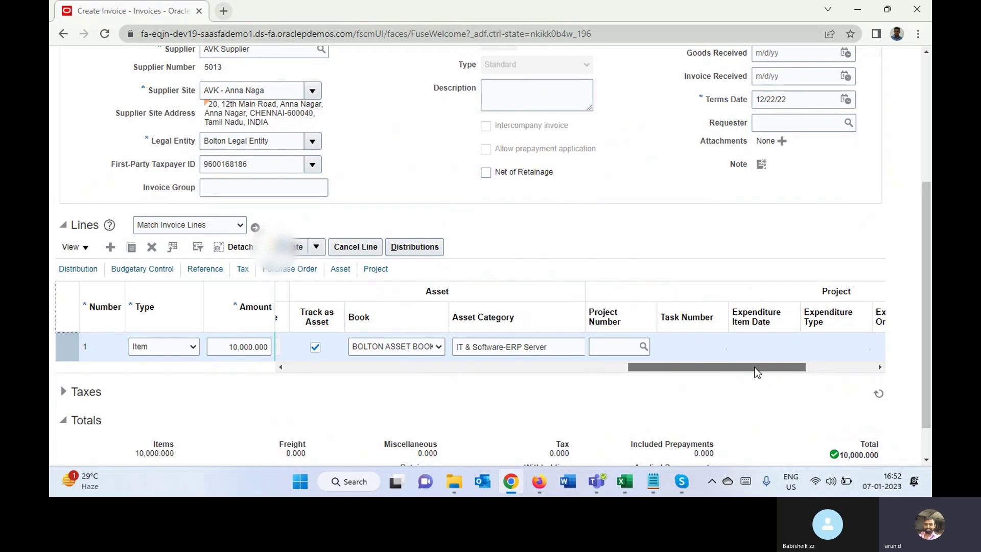
{"action": "left_click_drag", "start_coordinate": [761, 366], "coordinate": [501, 367]}
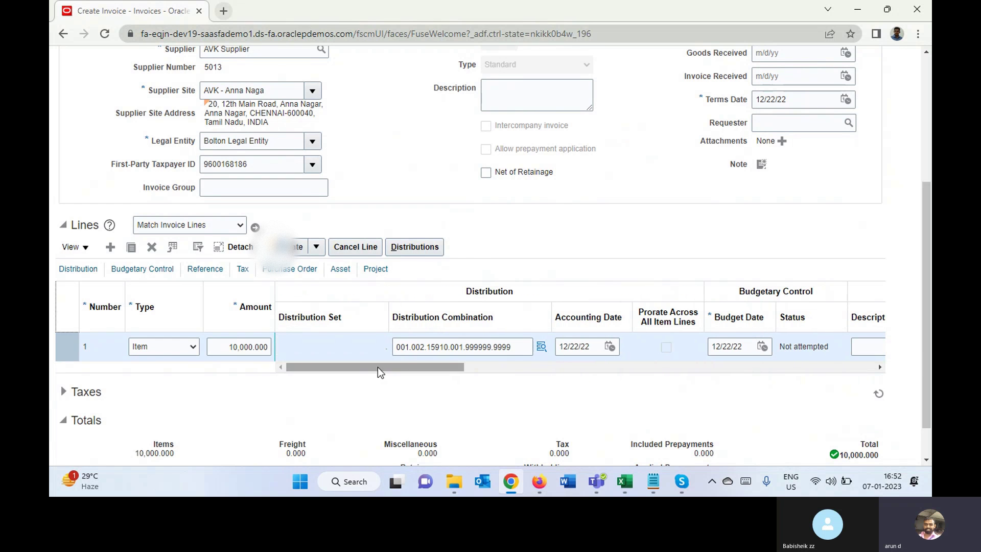
{"action": "left_click", "coordinate": [593, 346]}
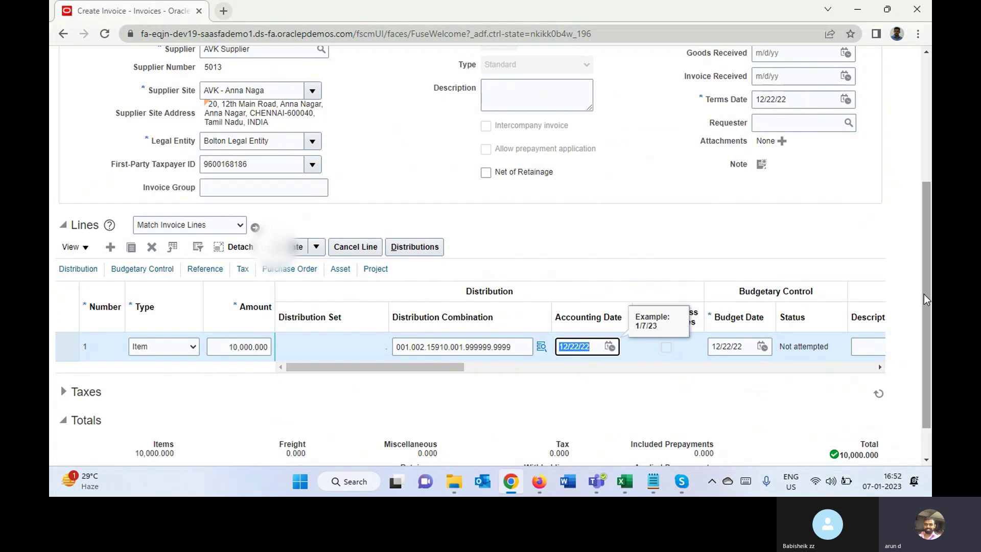
{"action": "left_click_drag", "start_coordinate": [927, 296], "coordinate": [927, 171]}
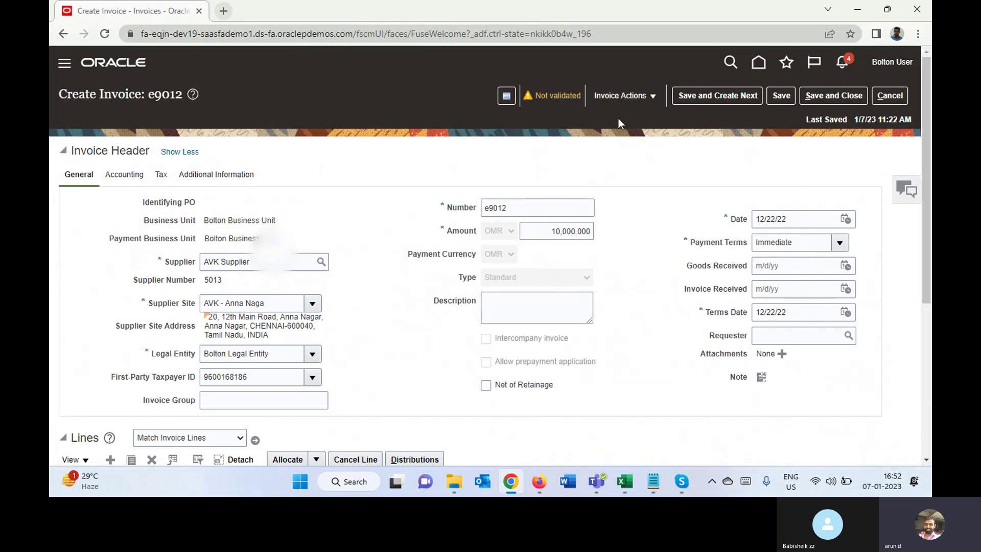
{"action": "left_click", "coordinate": [614, 95]}
{"action": "left_click", "coordinate": [636, 173]}
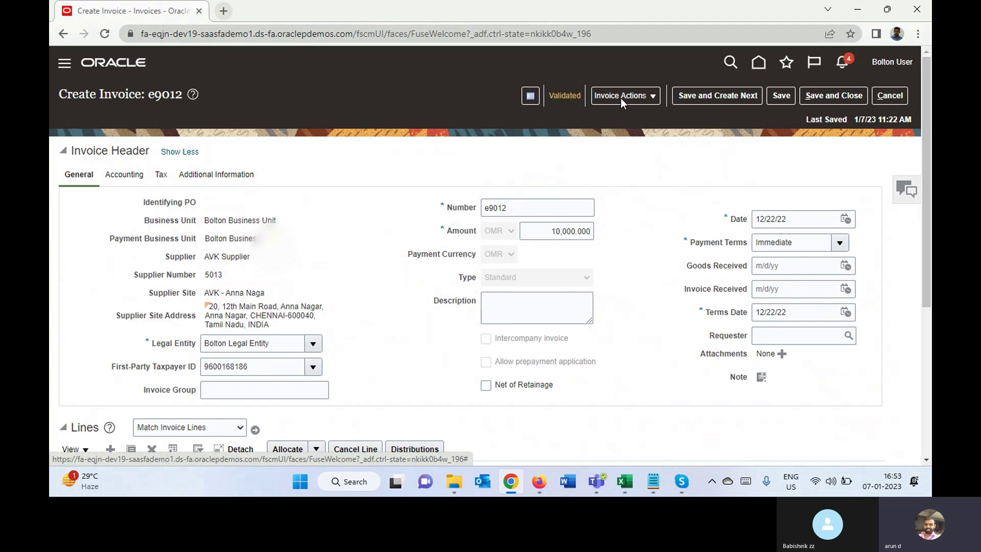
Post the invoice to the ledger and view its accounting lines, including the segment descriptions of line 1's account.
{"action": "left_click", "coordinate": [639, 96]}
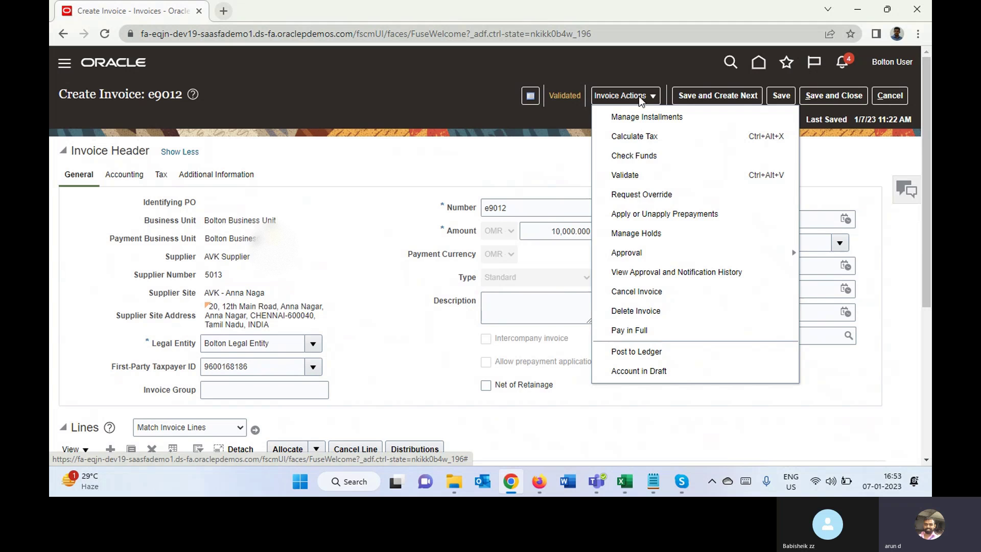
{"action": "left_click", "coordinate": [648, 353]}
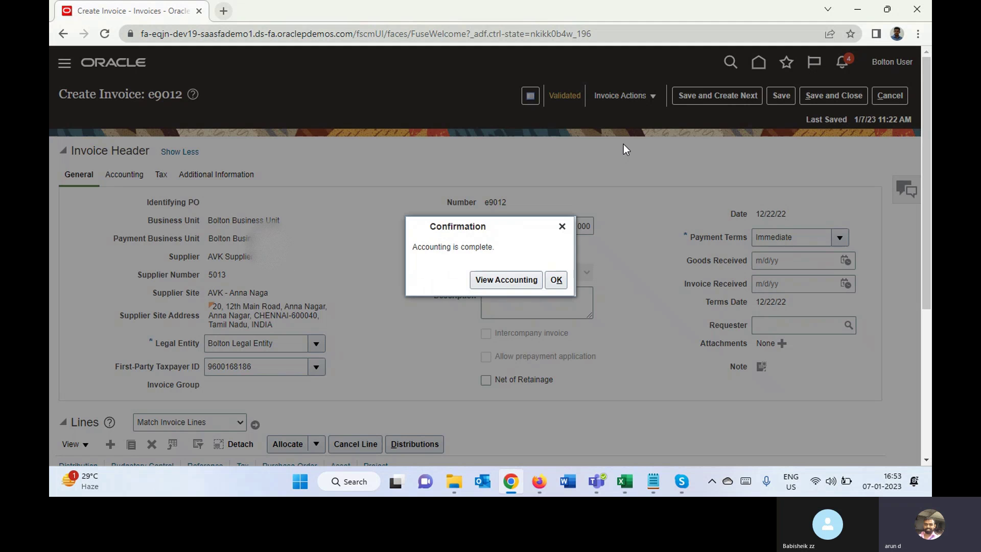
{"action": "left_click", "coordinate": [516, 278]}
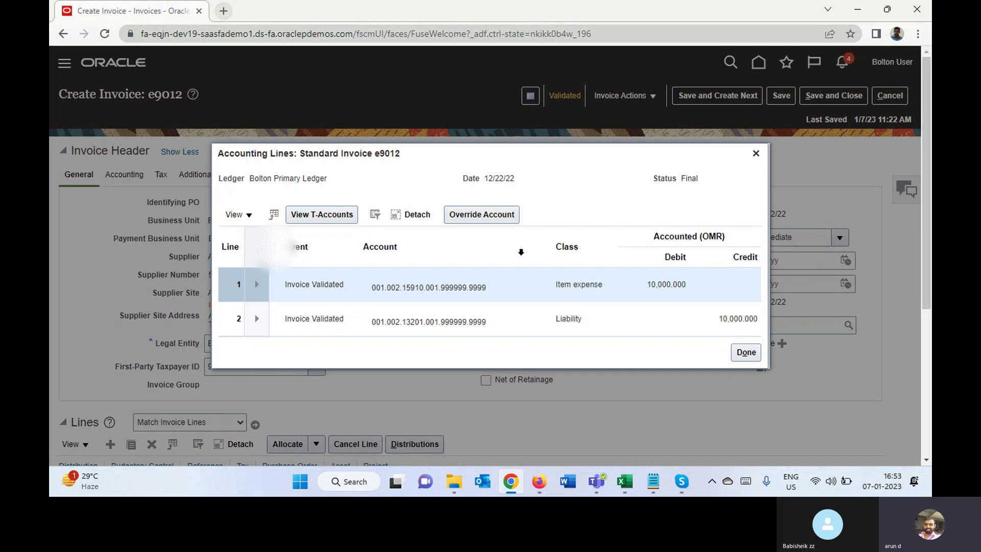
{"action": "left_click", "coordinate": [410, 287]}
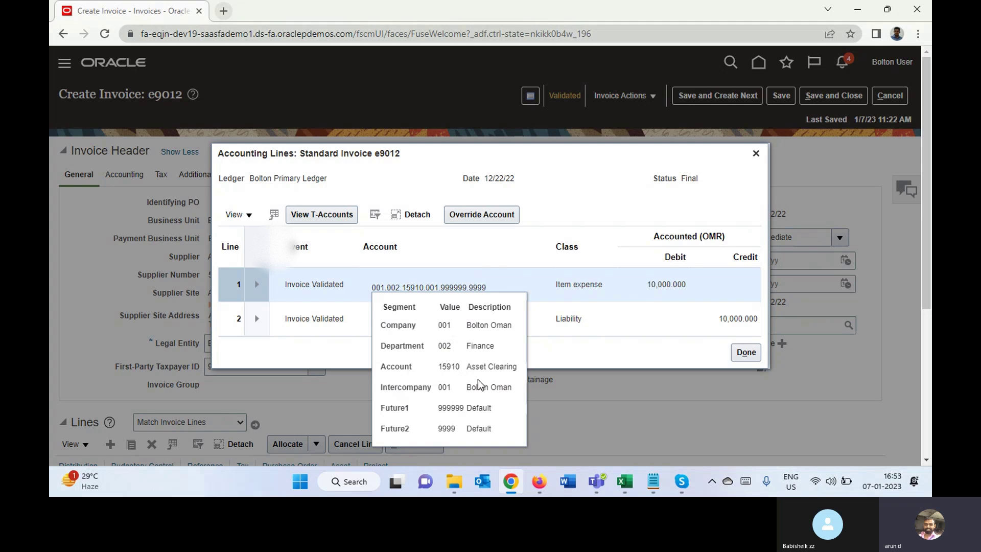
{"action": "left_click", "coordinate": [634, 352]}
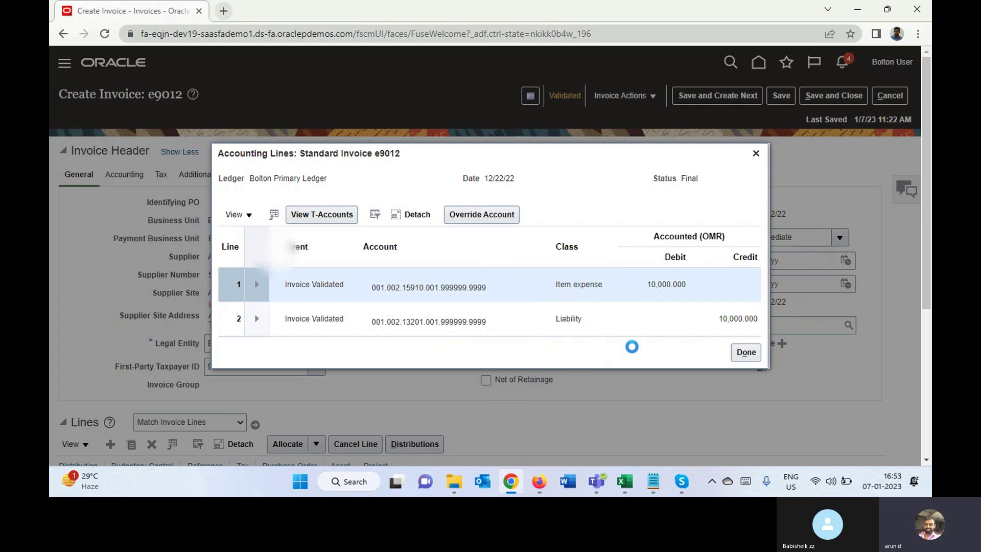
{"action": "left_click", "coordinate": [744, 358]}
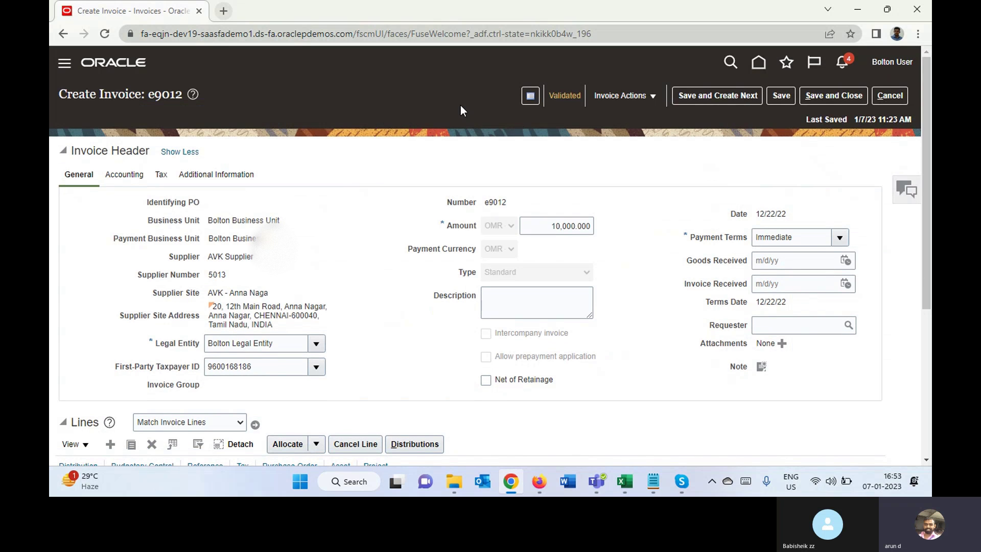
Leave the invoice page and open the Scheduled Processes work area.
{"action": "left_click", "coordinate": [65, 63]}
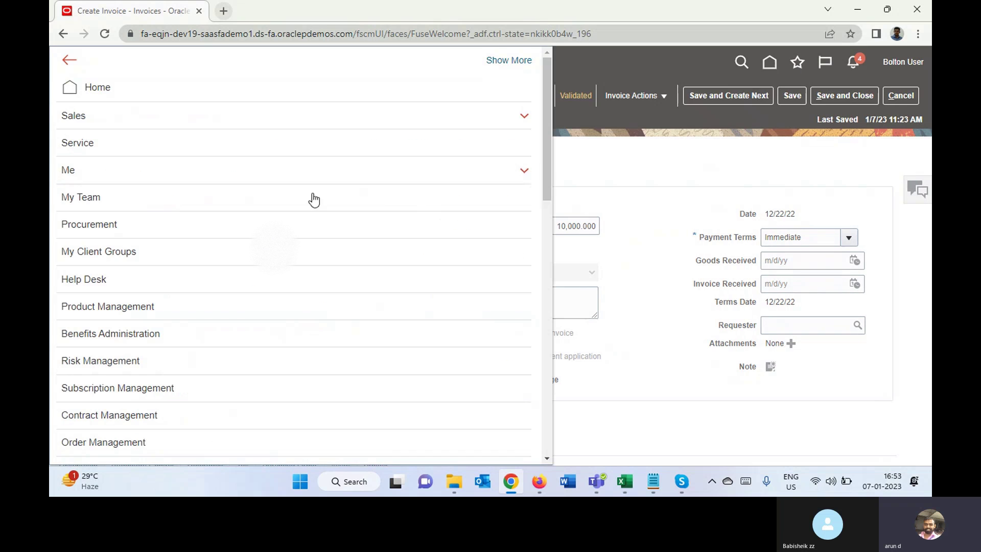
{"action": "left_click_drag", "start_coordinate": [547, 167], "coordinate": [547, 403]}
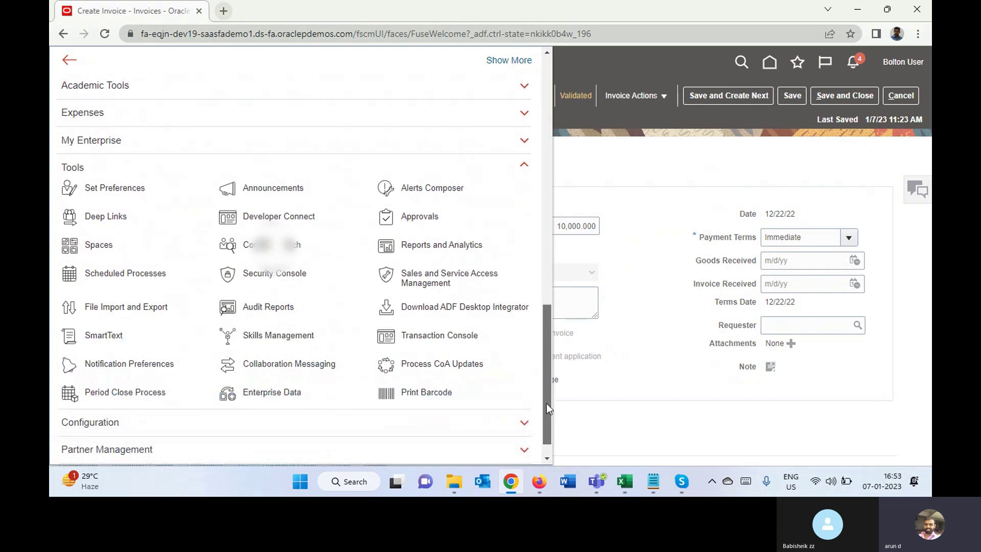
{"action": "left_click", "coordinate": [121, 275]}
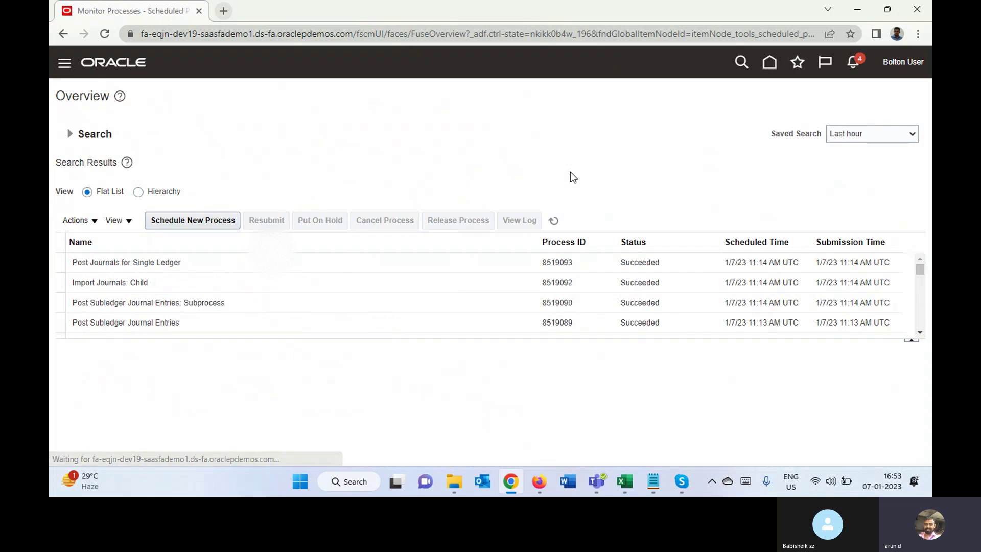
Schedule a new process of type Job, choosing Create Mass Additions as the job name.
{"action": "left_click", "coordinate": [210, 221]}
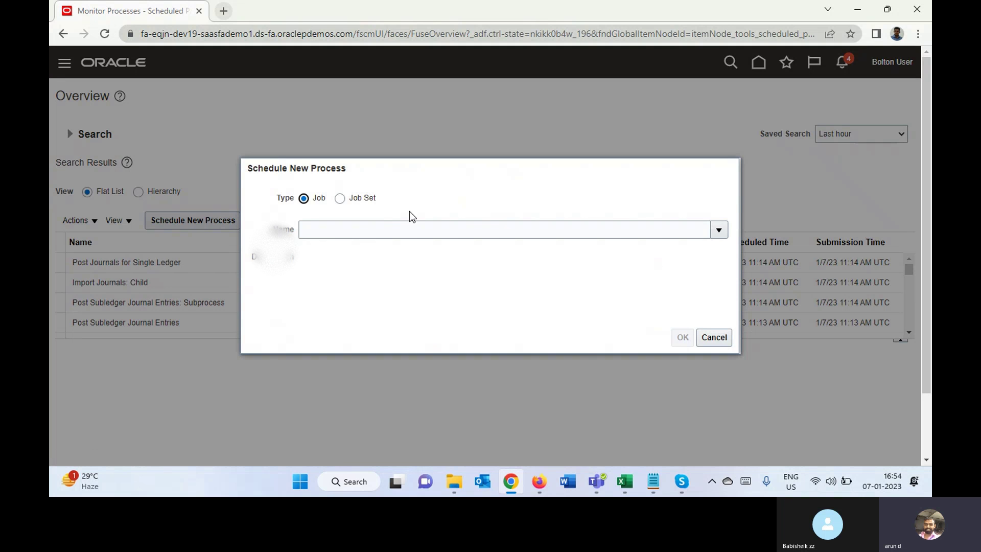
{"action": "left_click", "coordinate": [390, 230]}
{"action": "type", "text": "Cr"}
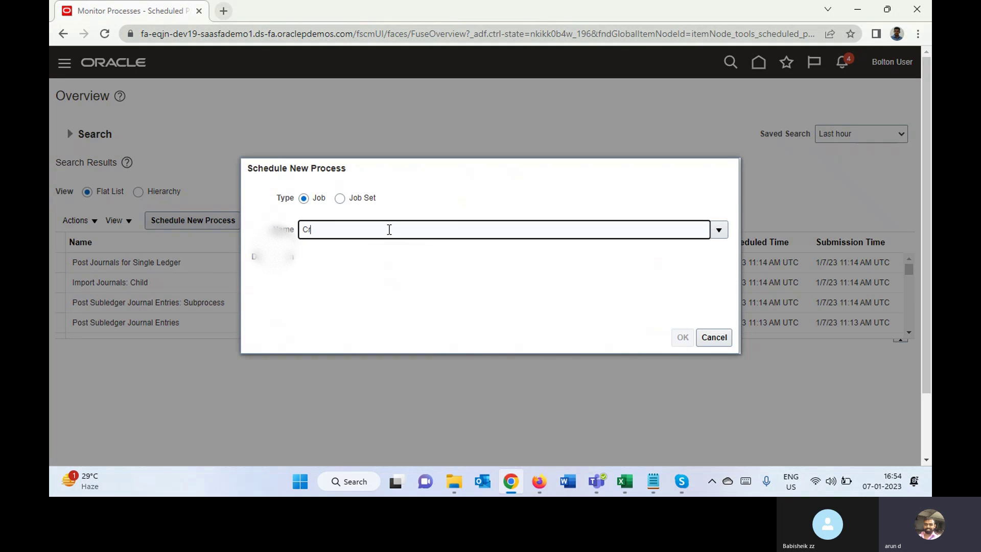
{"action": "type", "text": "eate Mas"}
{"action": "key", "text": "Tab"}
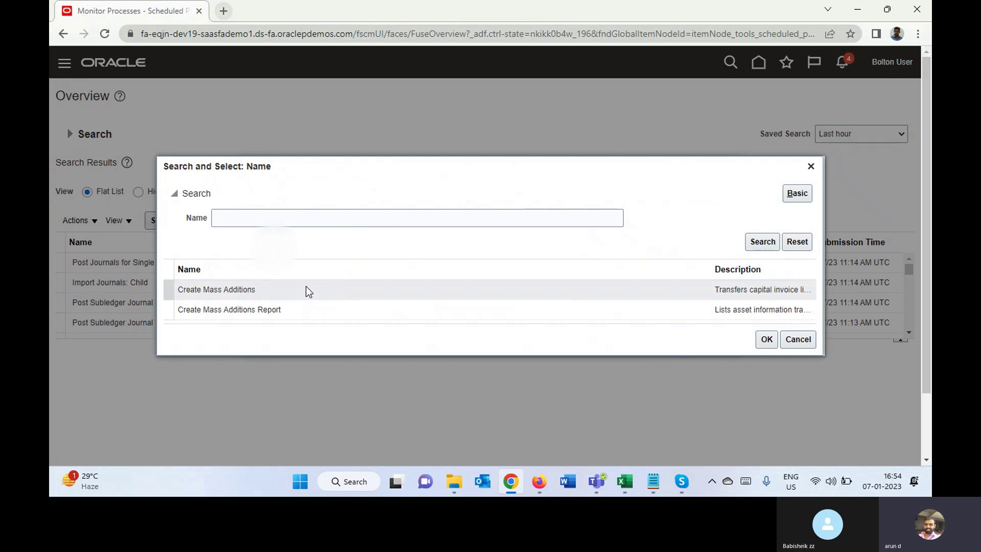
{"action": "left_click", "coordinate": [290, 290]}
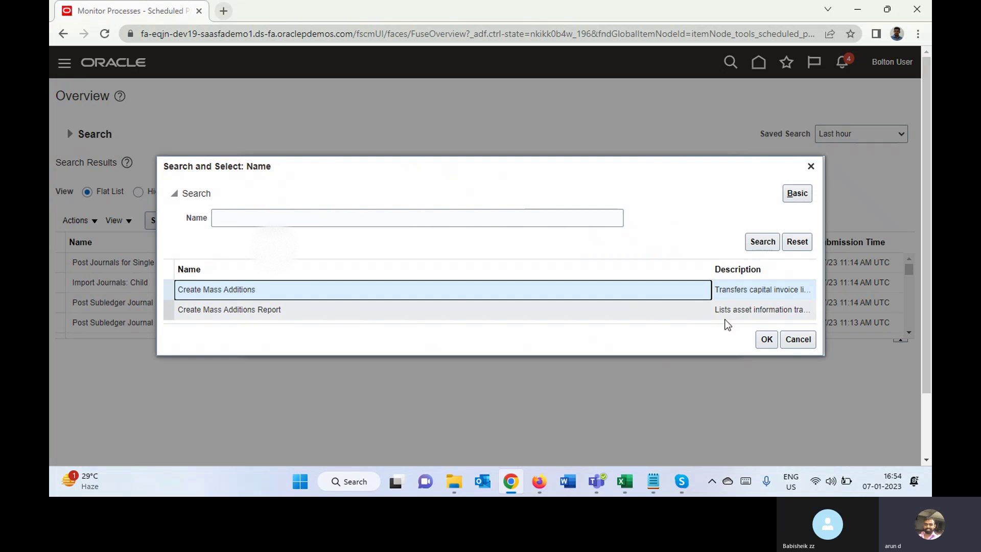
{"action": "left_click", "coordinate": [772, 343]}
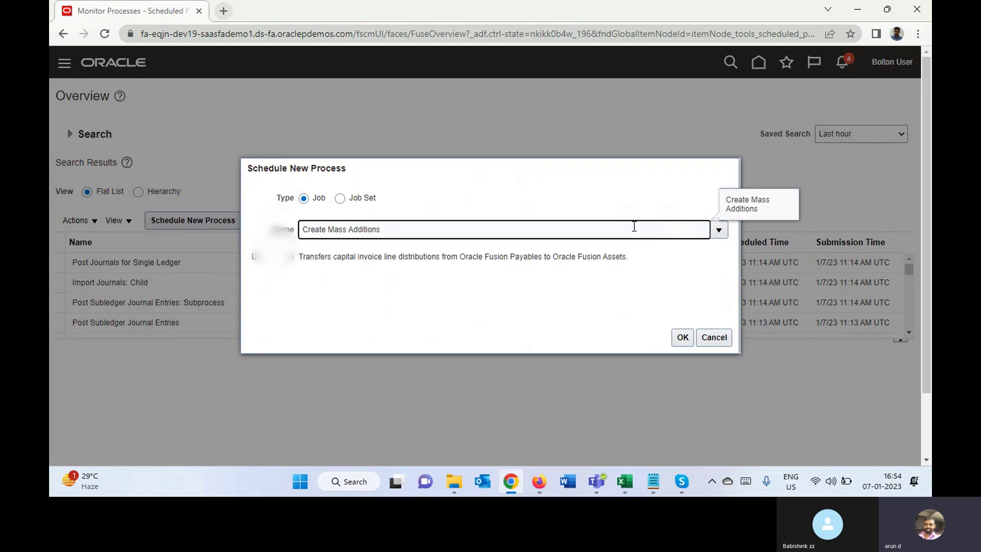
{"action": "left_click", "coordinate": [683, 339]}
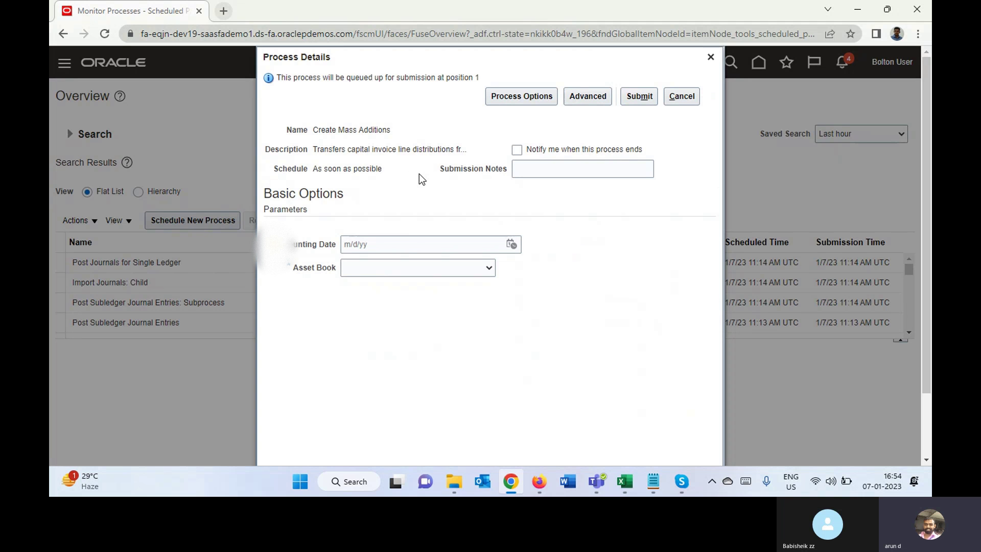
Submit the Create Mass Additions process with accounting date 12/22/22 and asset book BOLTON ASSET BOOK.
{"action": "left_click", "coordinate": [401, 245]}
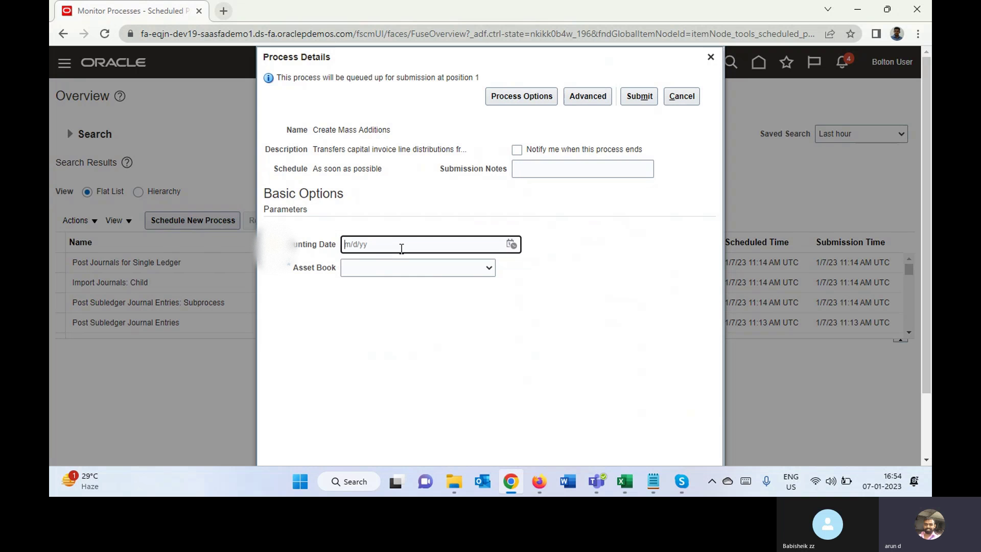
{"action": "type", "text": "12/22/22"}
{"action": "key", "text": "Tab"}
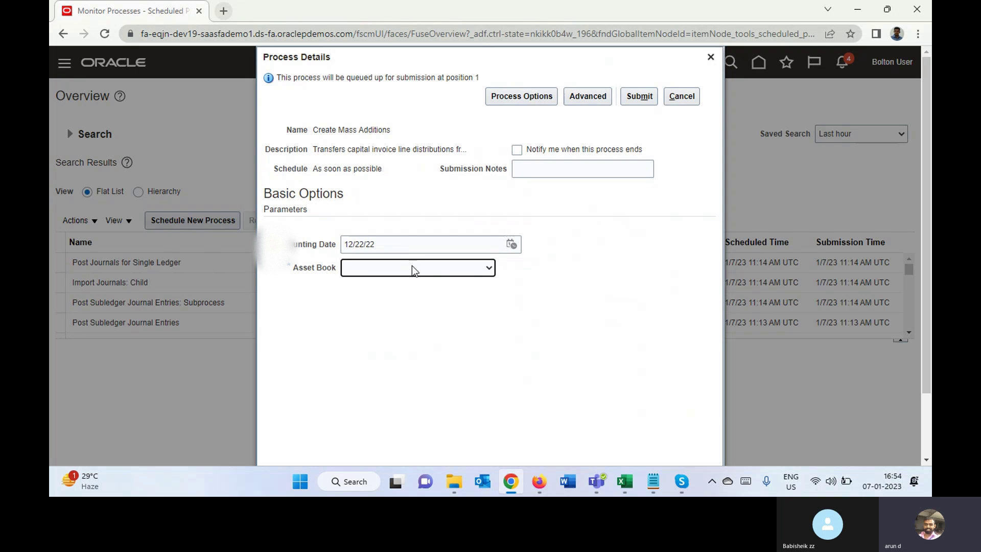
{"action": "left_click", "coordinate": [416, 269]}
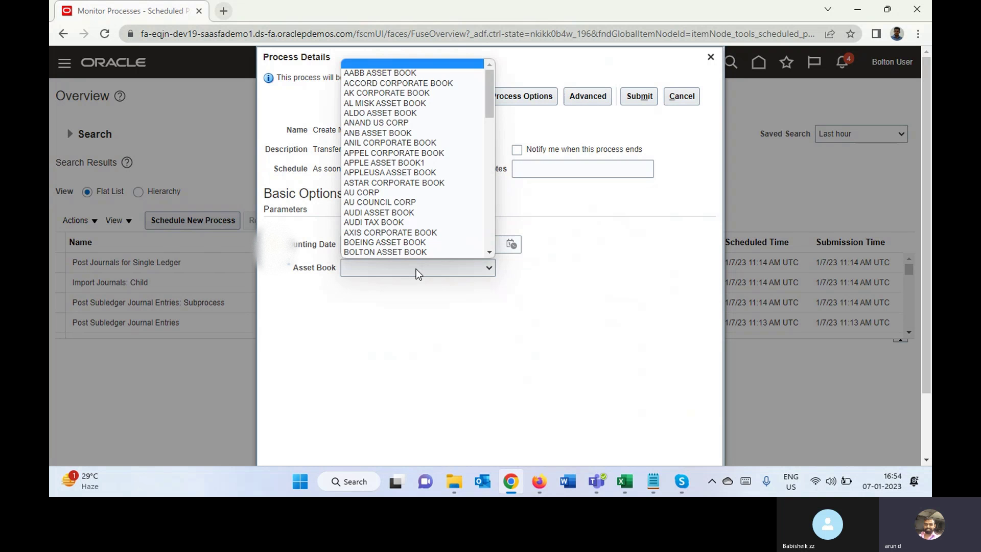
{"action": "left_click", "coordinate": [392, 251]}
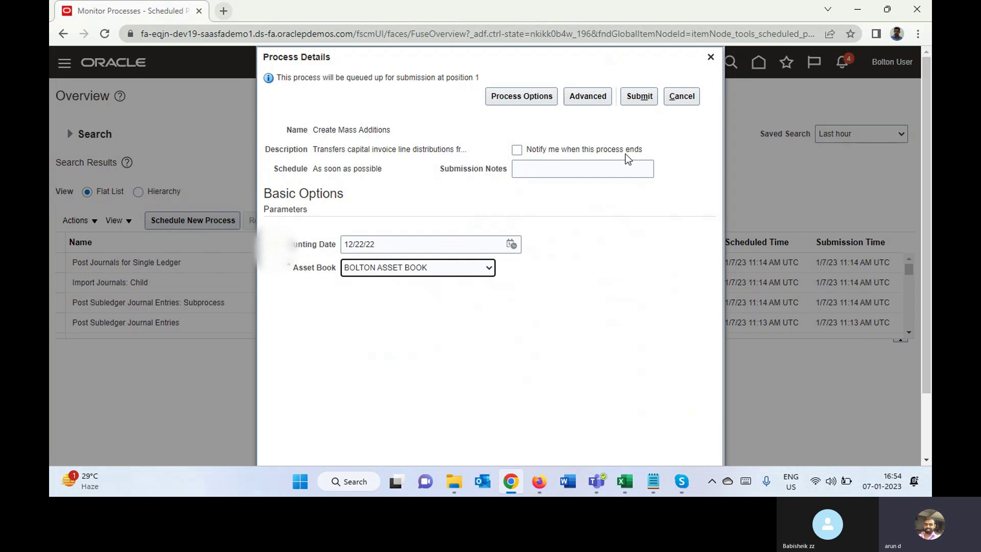
{"action": "left_click", "coordinate": [640, 97]}
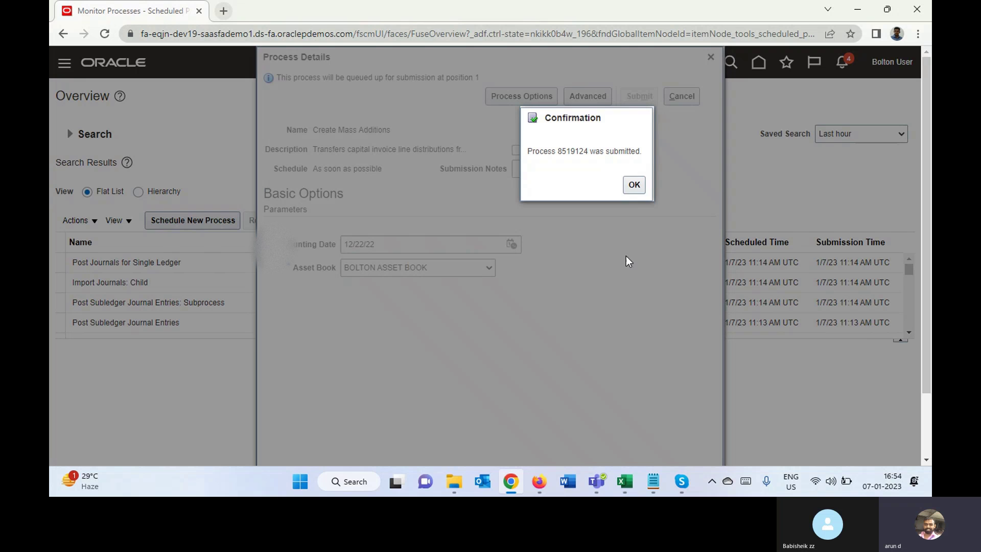
{"action": "left_click", "coordinate": [635, 186]}
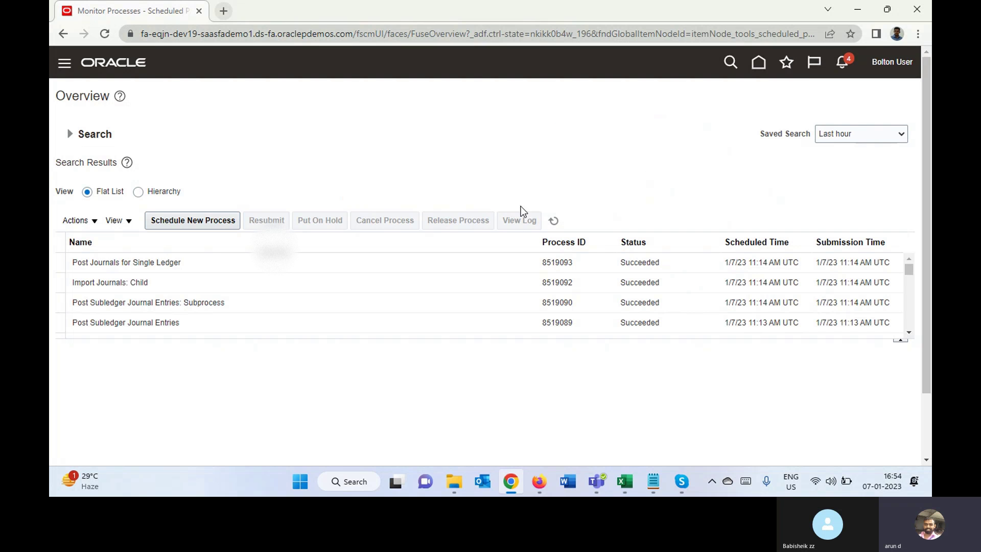
Refresh the scheduled process list and duplicate the page in a second browser tab to check the submitted process.
{"action": "left_click", "coordinate": [553, 223]}
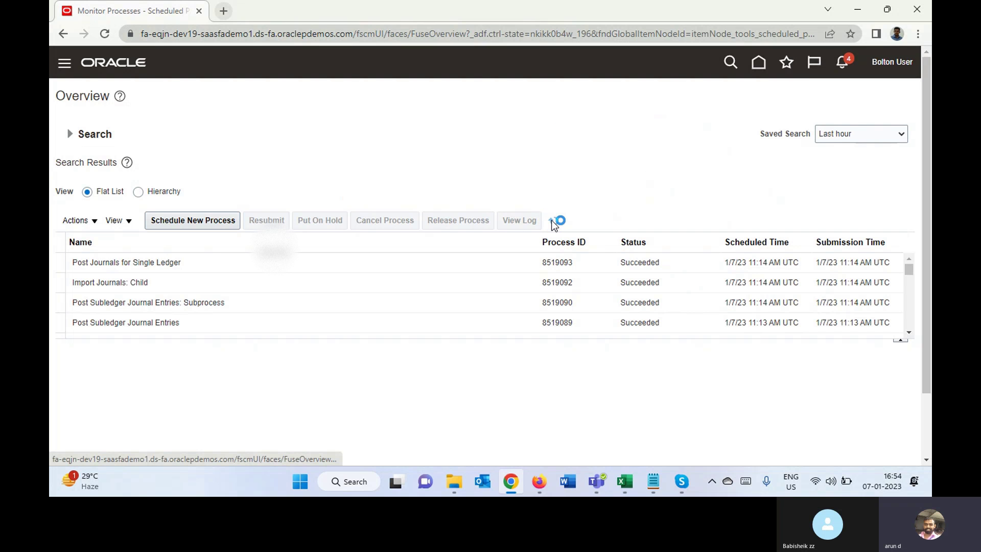
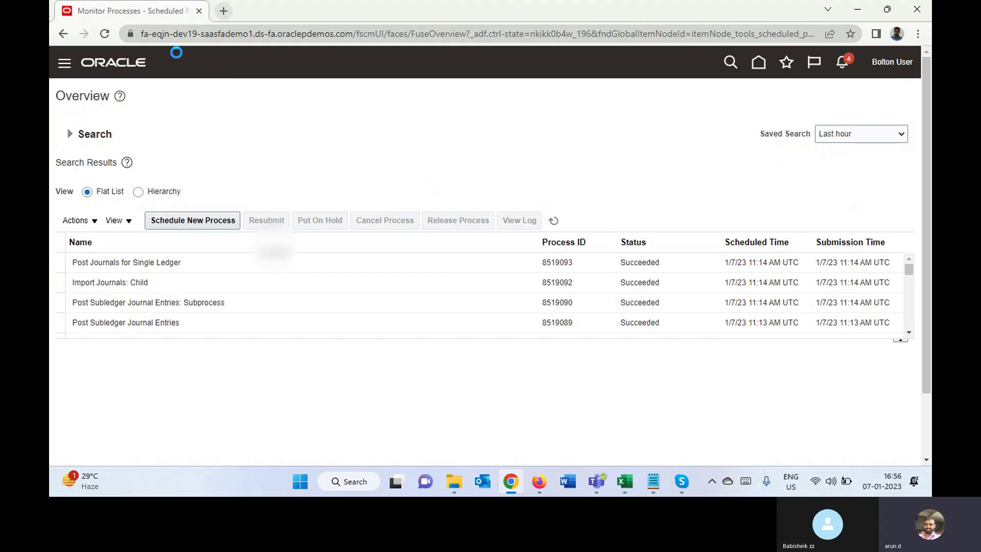
{"action": "right_click", "coordinate": [145, 13]}
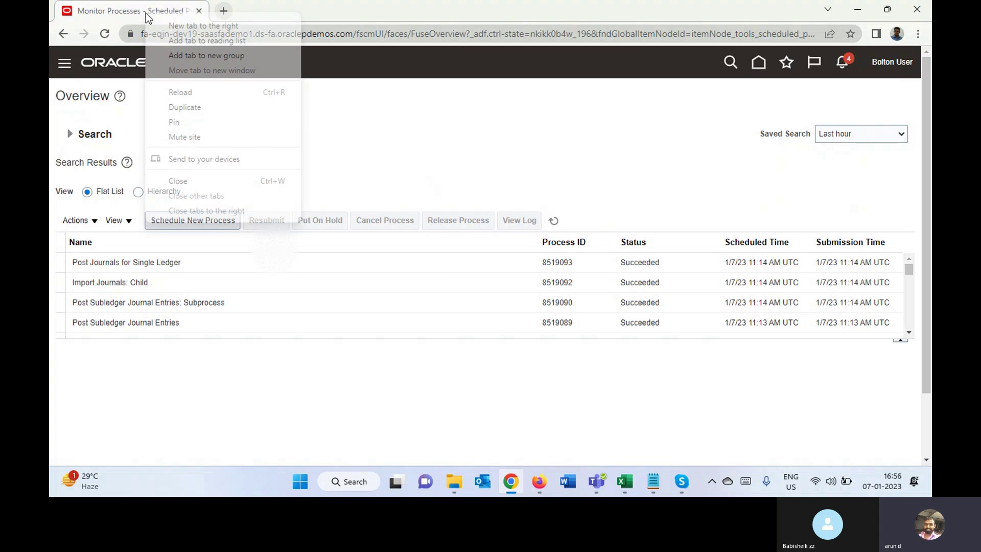
{"action": "left_click", "coordinate": [204, 108]}
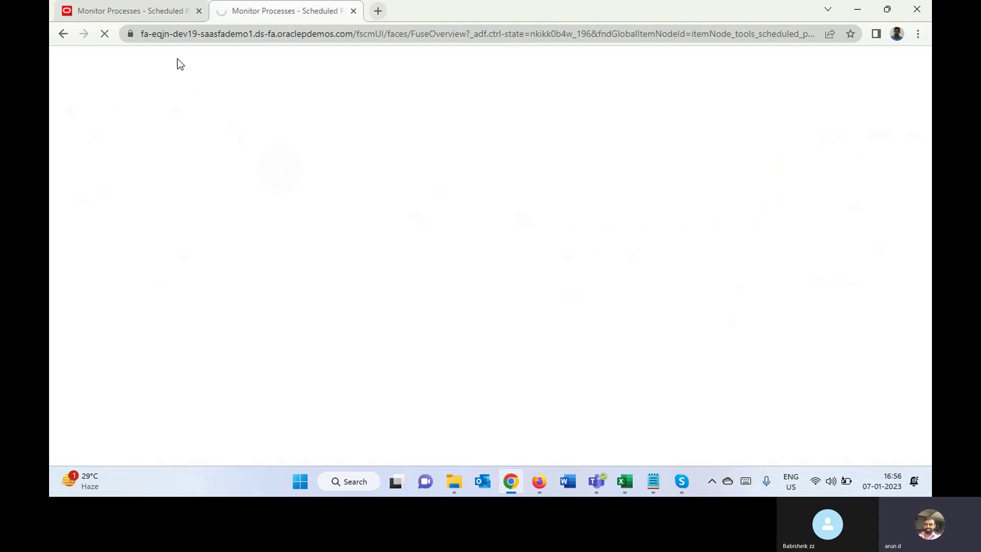
{"action": "left_click", "coordinate": [152, 14]}
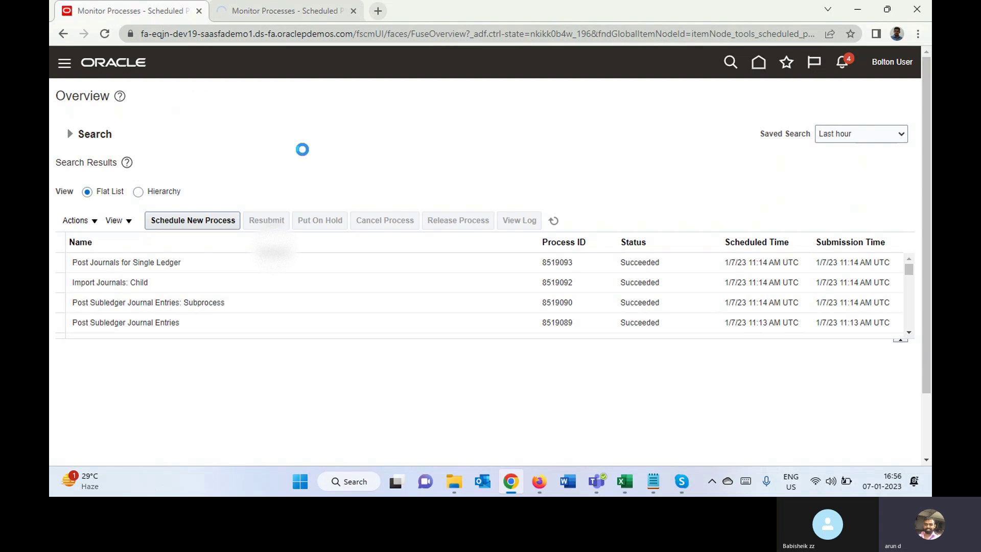
{"action": "left_click", "coordinate": [287, 12]}
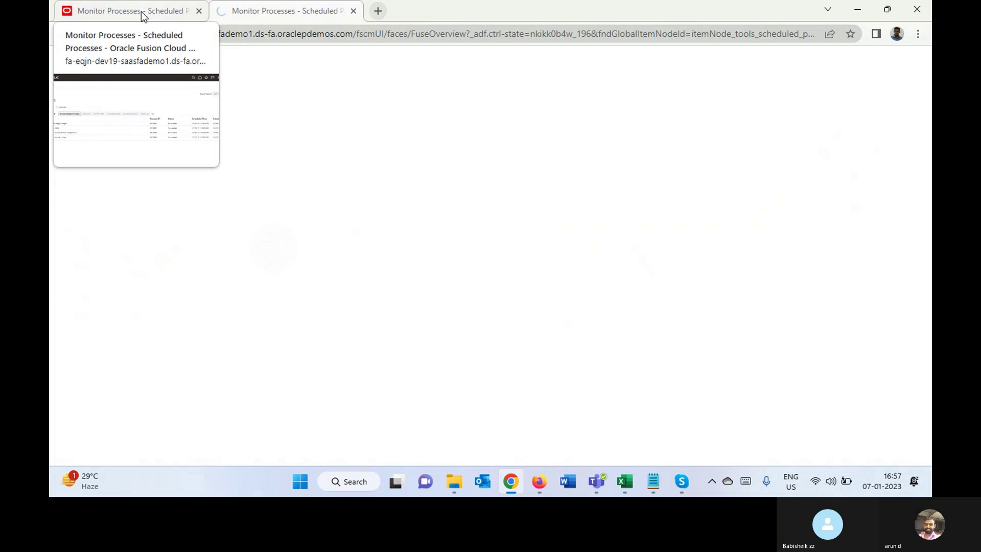
{"action": "left_click", "coordinate": [141, 11]}
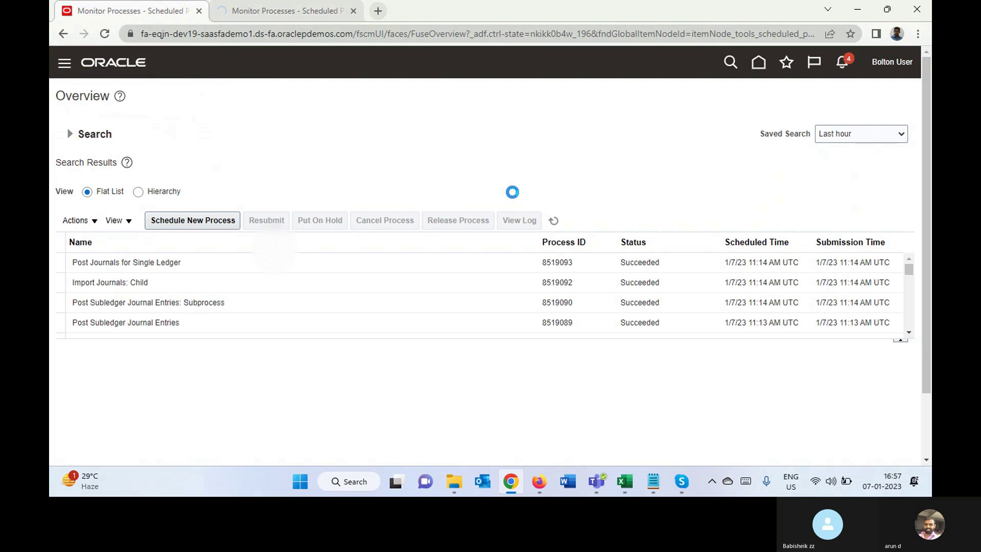
{"action": "left_click", "coordinate": [299, 10]}
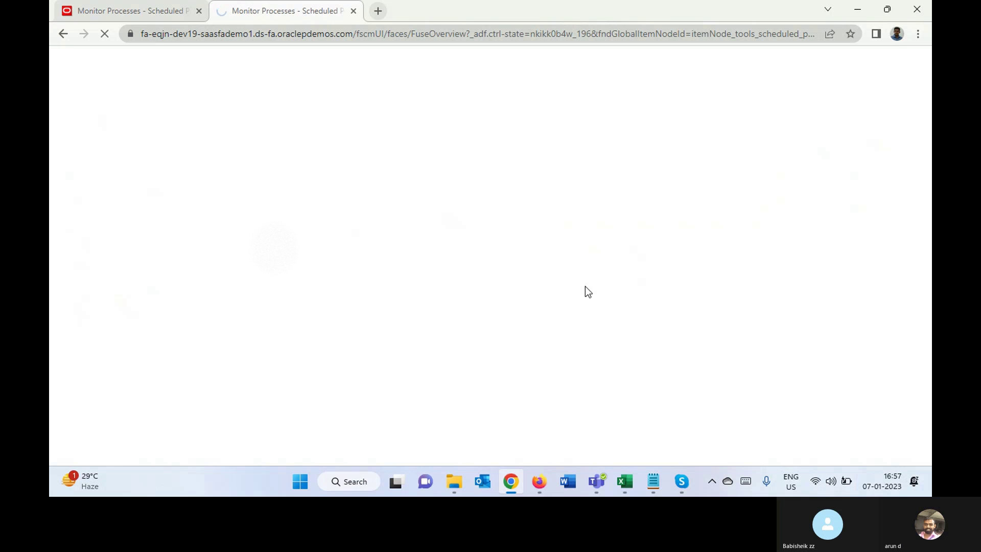
{"action": "left_click", "coordinate": [146, 12]}
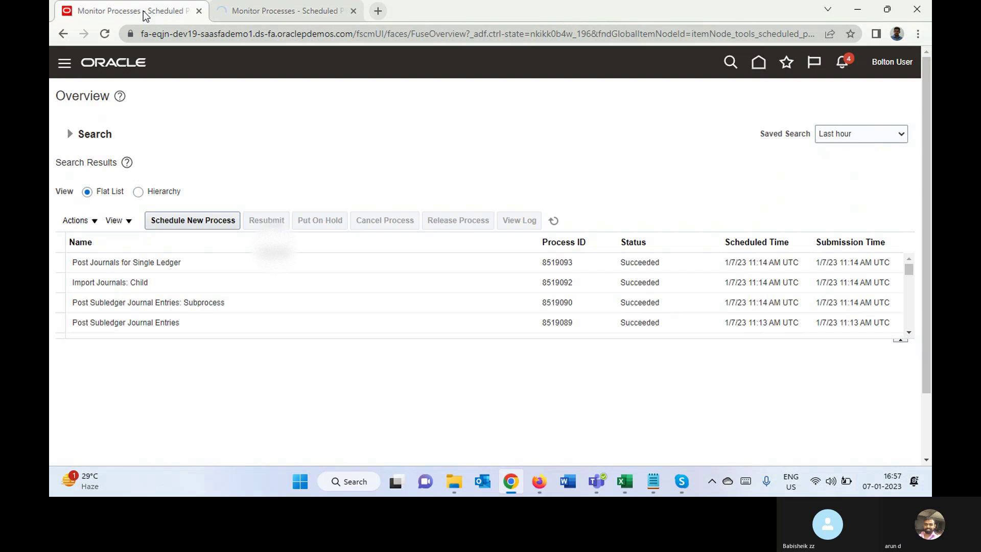
{"action": "left_click", "coordinate": [290, 11]}
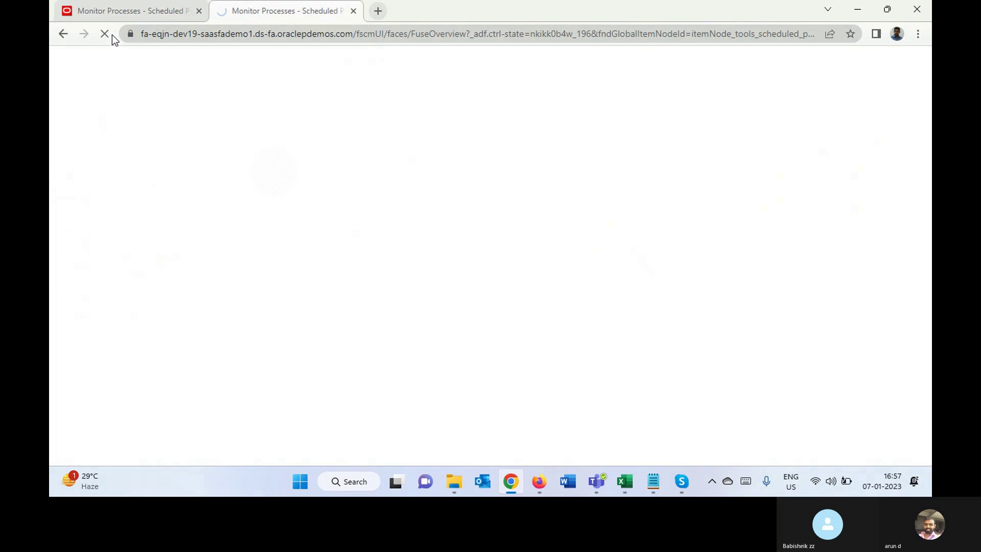
{"action": "left_click", "coordinate": [108, 12]}
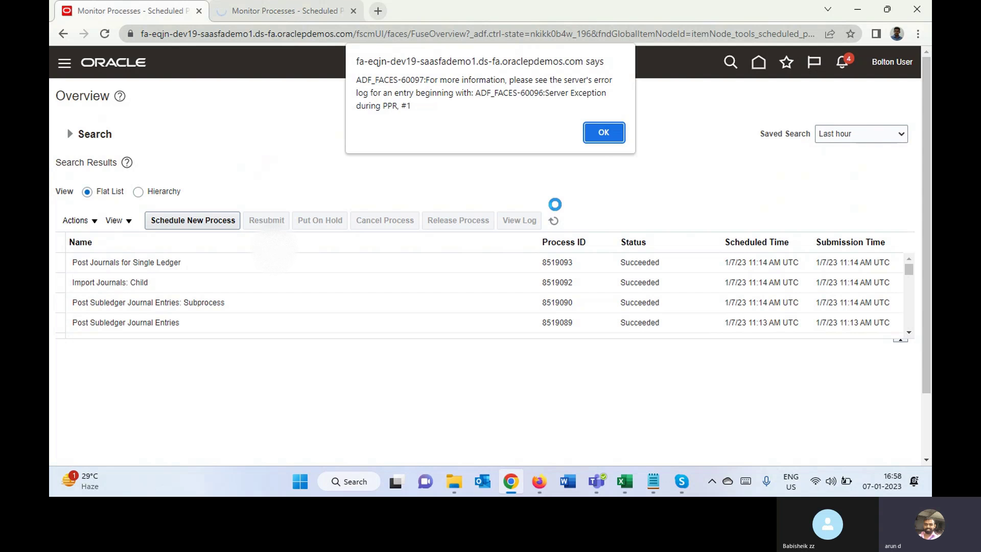
{"action": "left_click", "coordinate": [607, 134]}
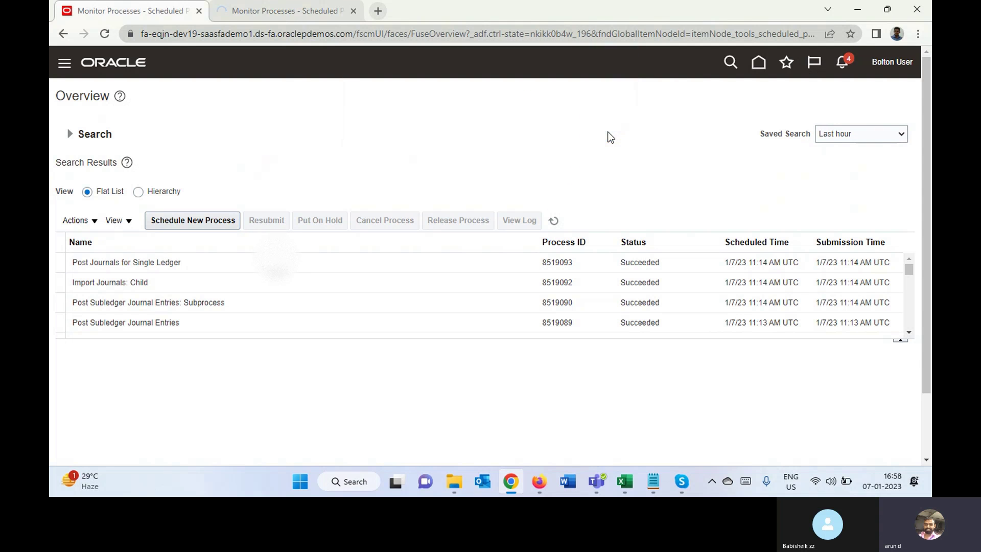
{"action": "left_click", "coordinate": [270, 14]}
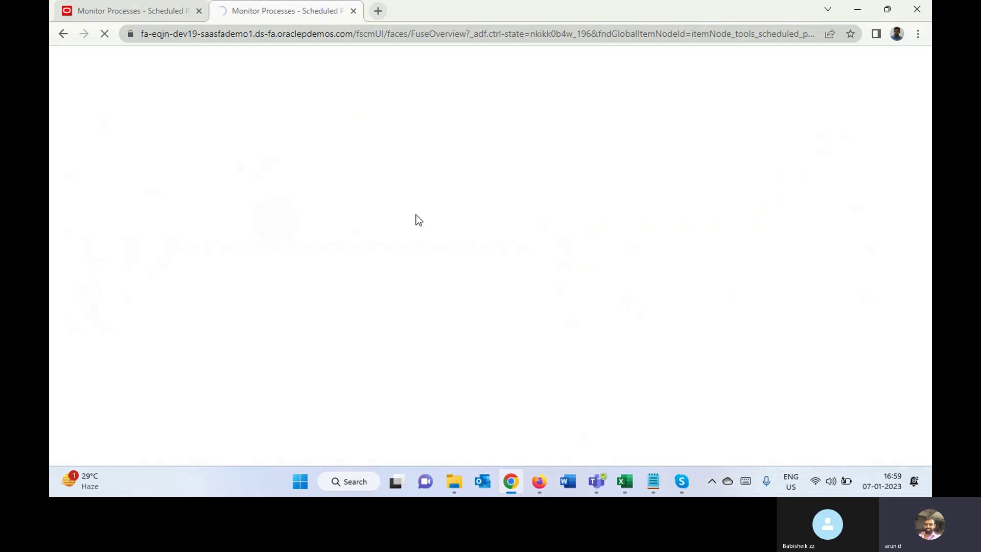
{"action": "left_click", "coordinate": [153, 10]}
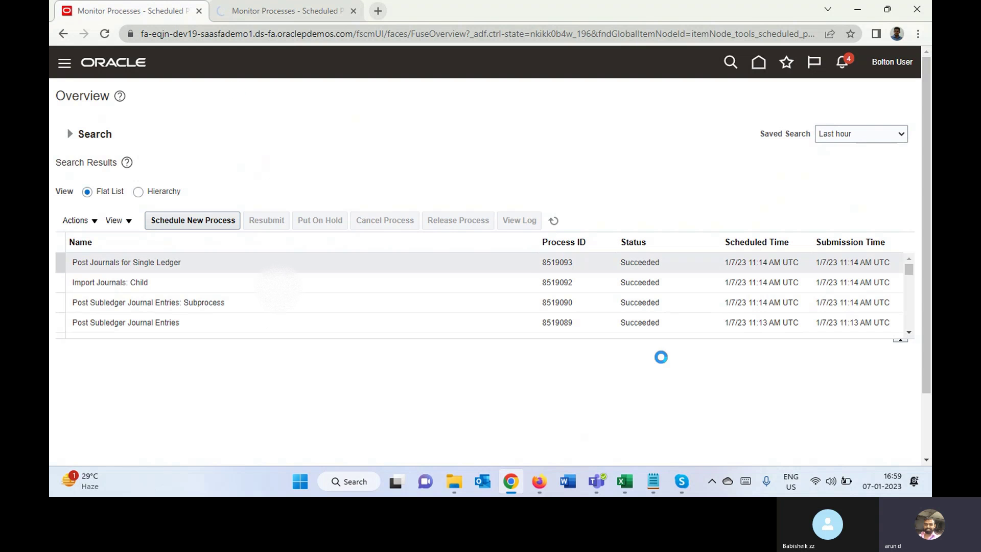
Switch to Skype and end the Oracle Fusion Financials call.
{"action": "left_click", "coordinate": [681, 482]}
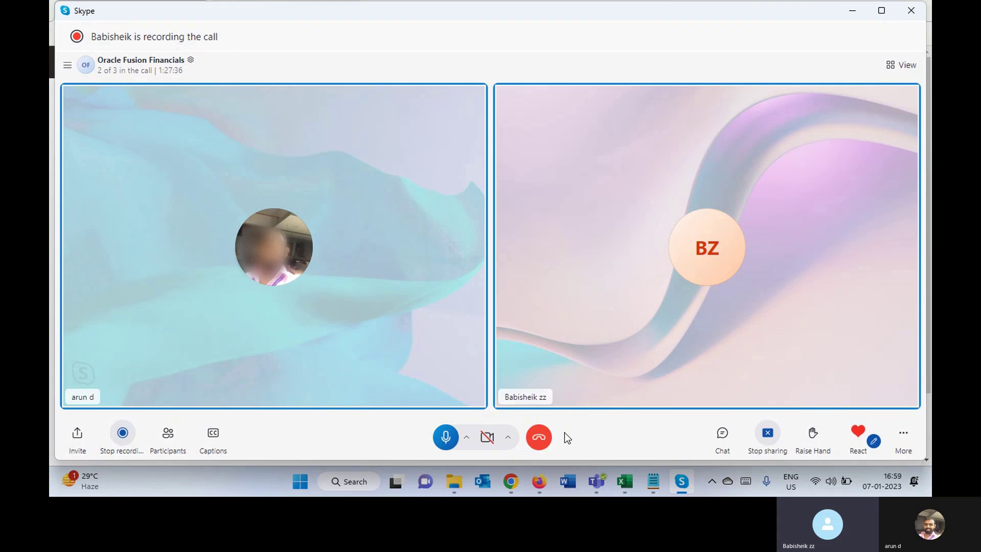
{"action": "left_click", "coordinate": [540, 439]}
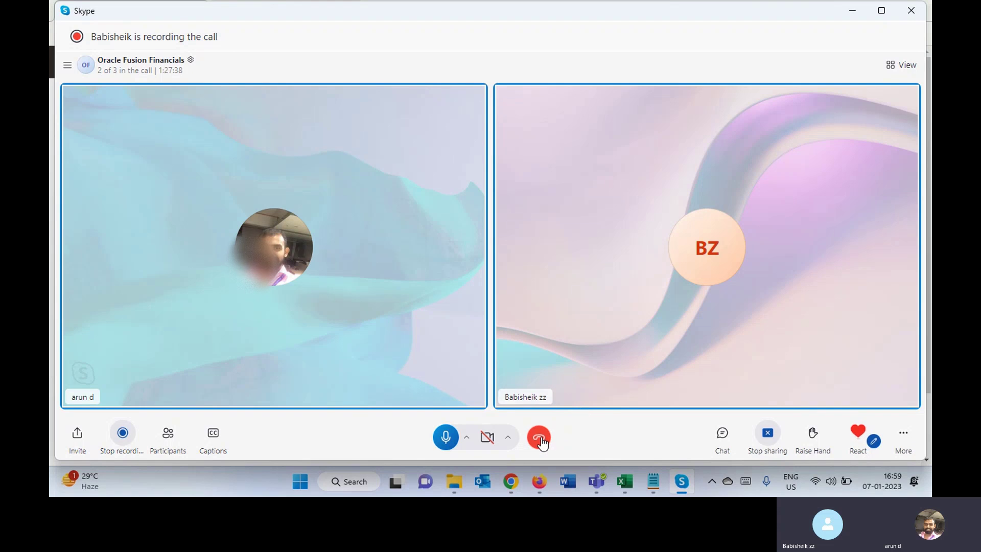